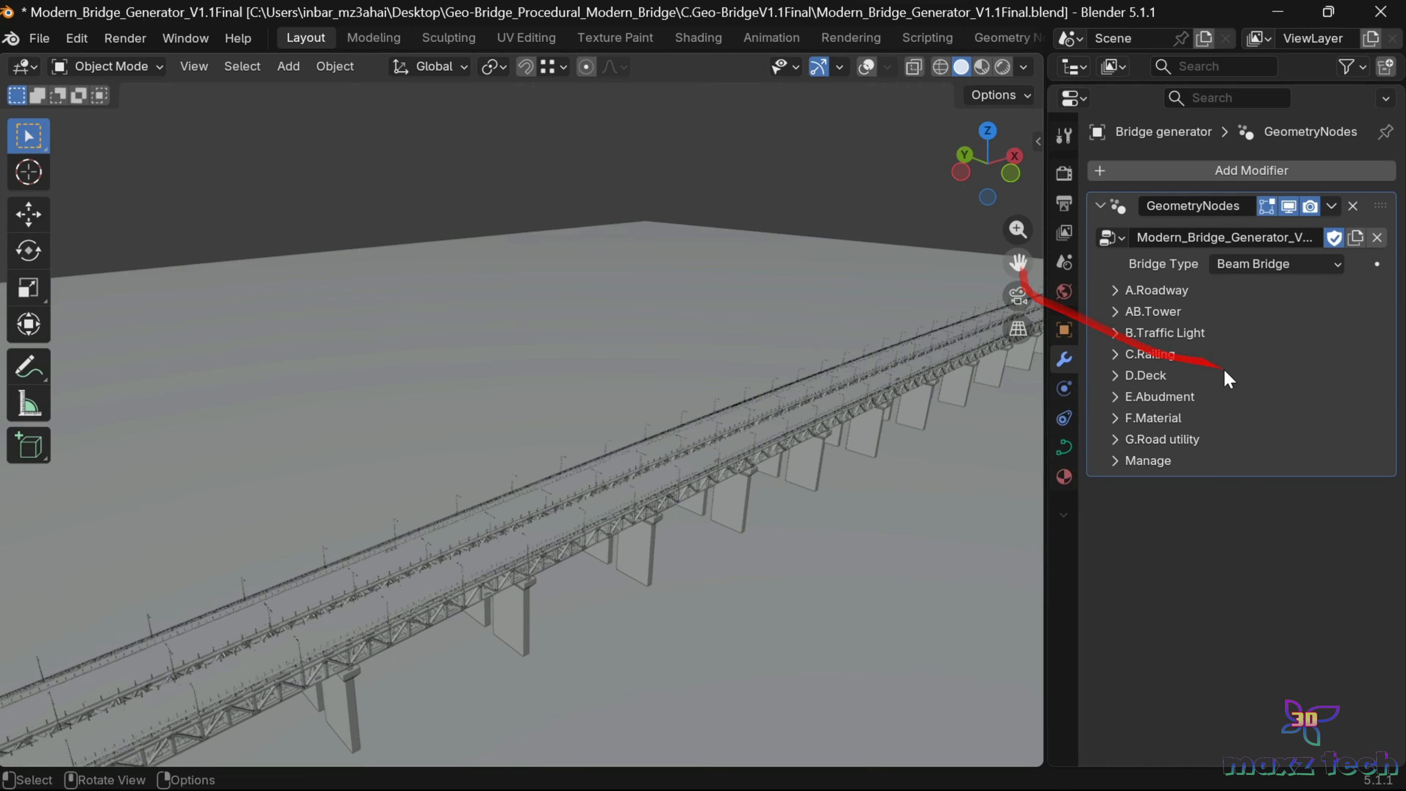
Step: Change the bridge type to SinglePylon Cablestayed Bridge and inspect its pylons and stay cables along the deck
{"action": "left_click", "coordinate": [1287, 264]}
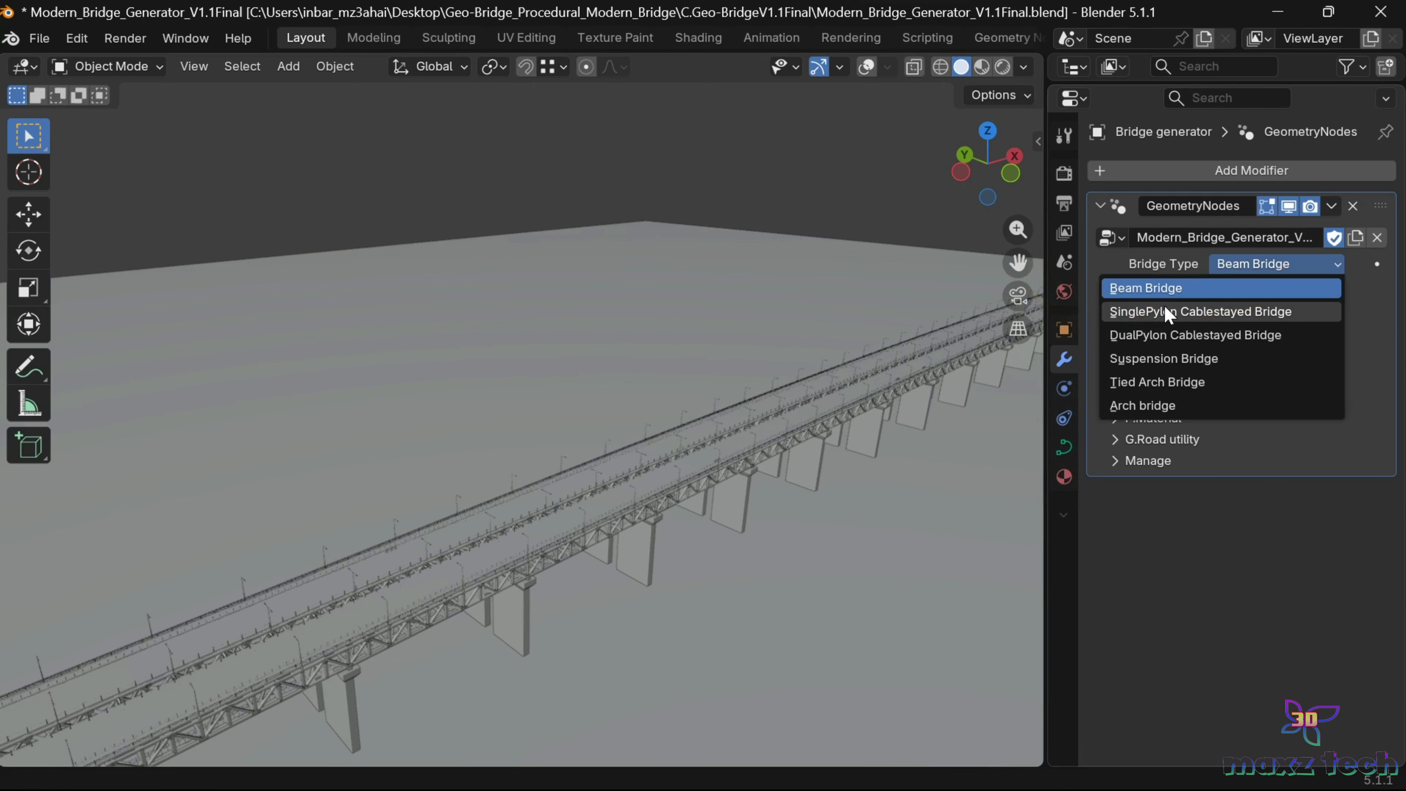
{"action": "left_click", "coordinate": [1169, 312]}
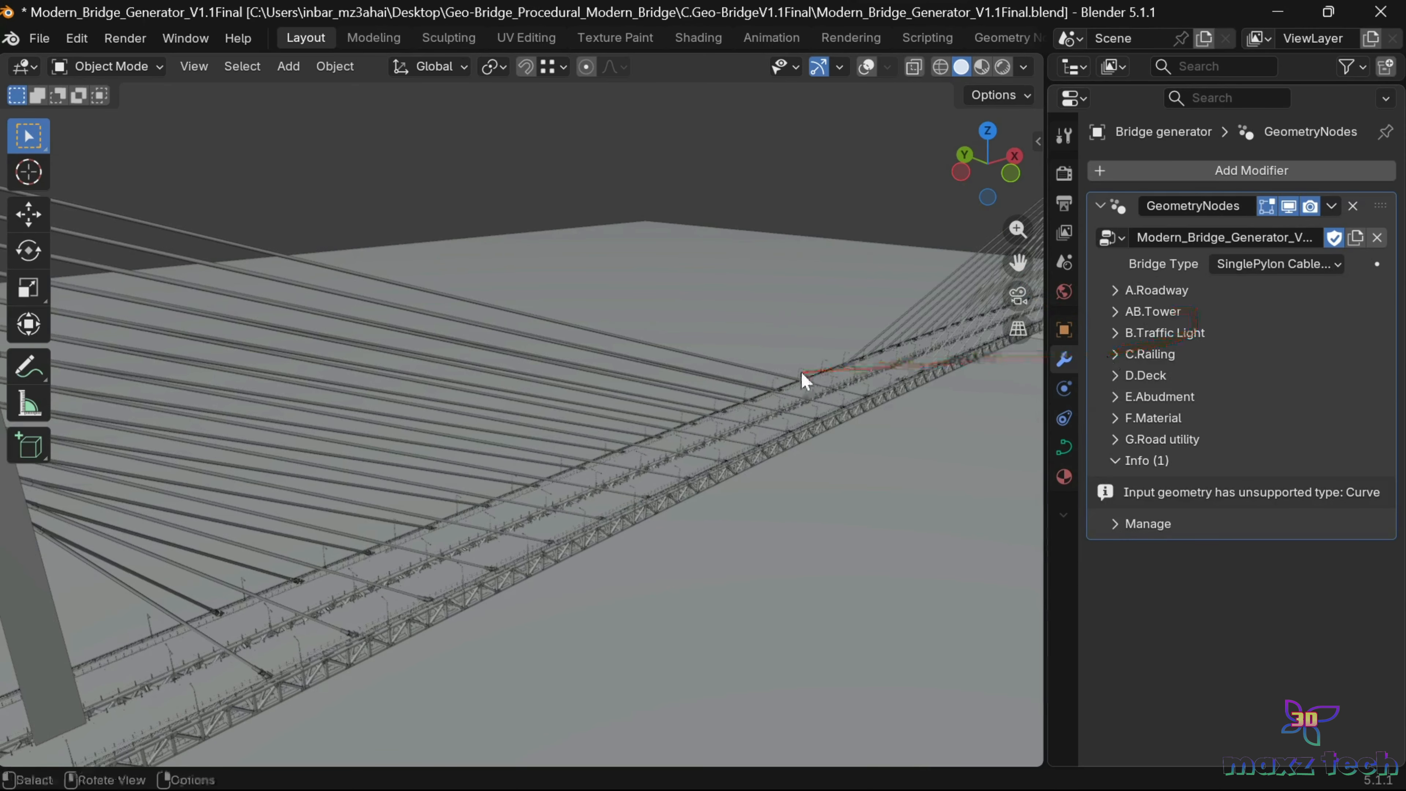
{"action": "scroll", "coordinate": [802, 373], "scroll_direction": "down", "scroll_amount": 5}
{"action": "scroll", "coordinate": [801, 372], "scroll_direction": "down", "scroll_amount": 2}
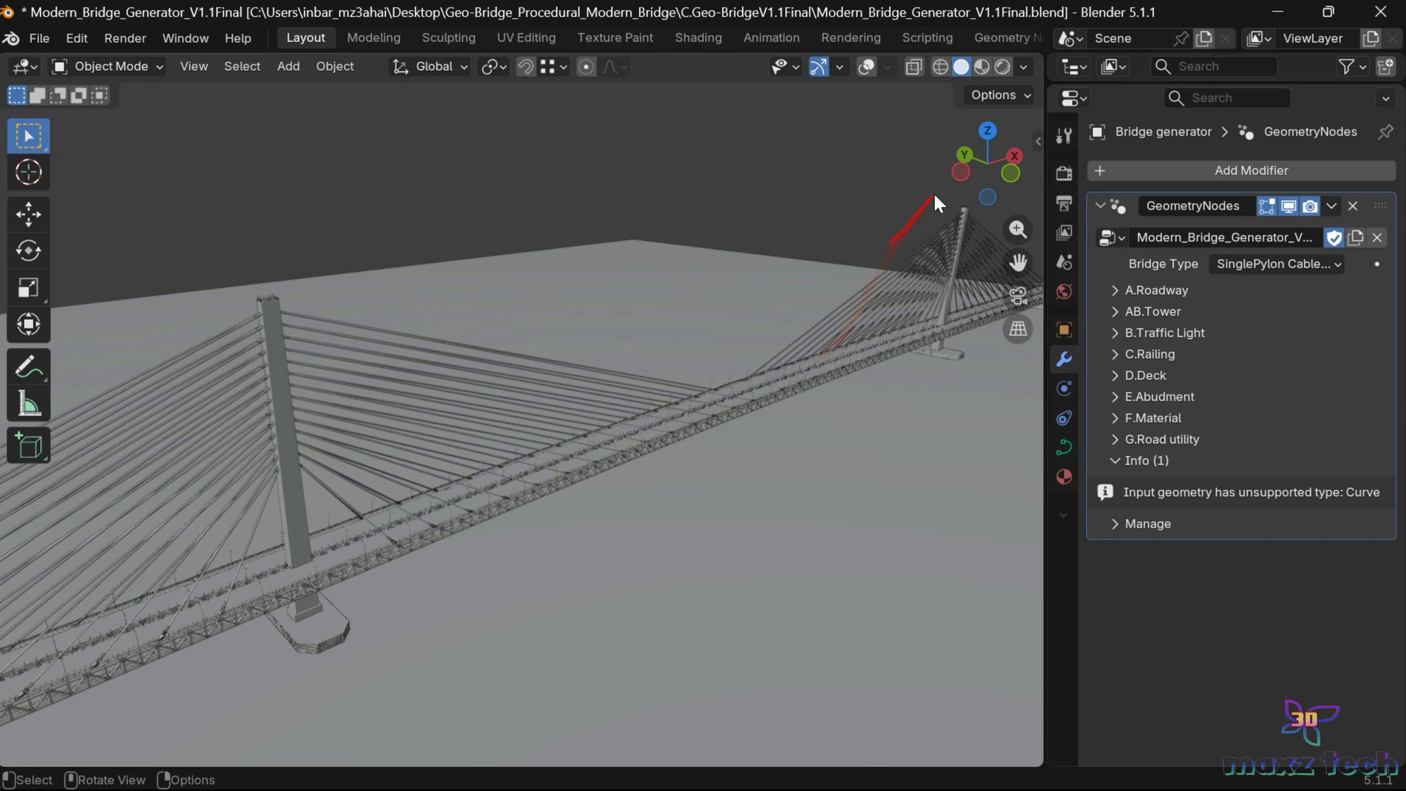
{"action": "left_click_drag", "start_coordinate": [982, 166], "coordinate": [914, 271]}
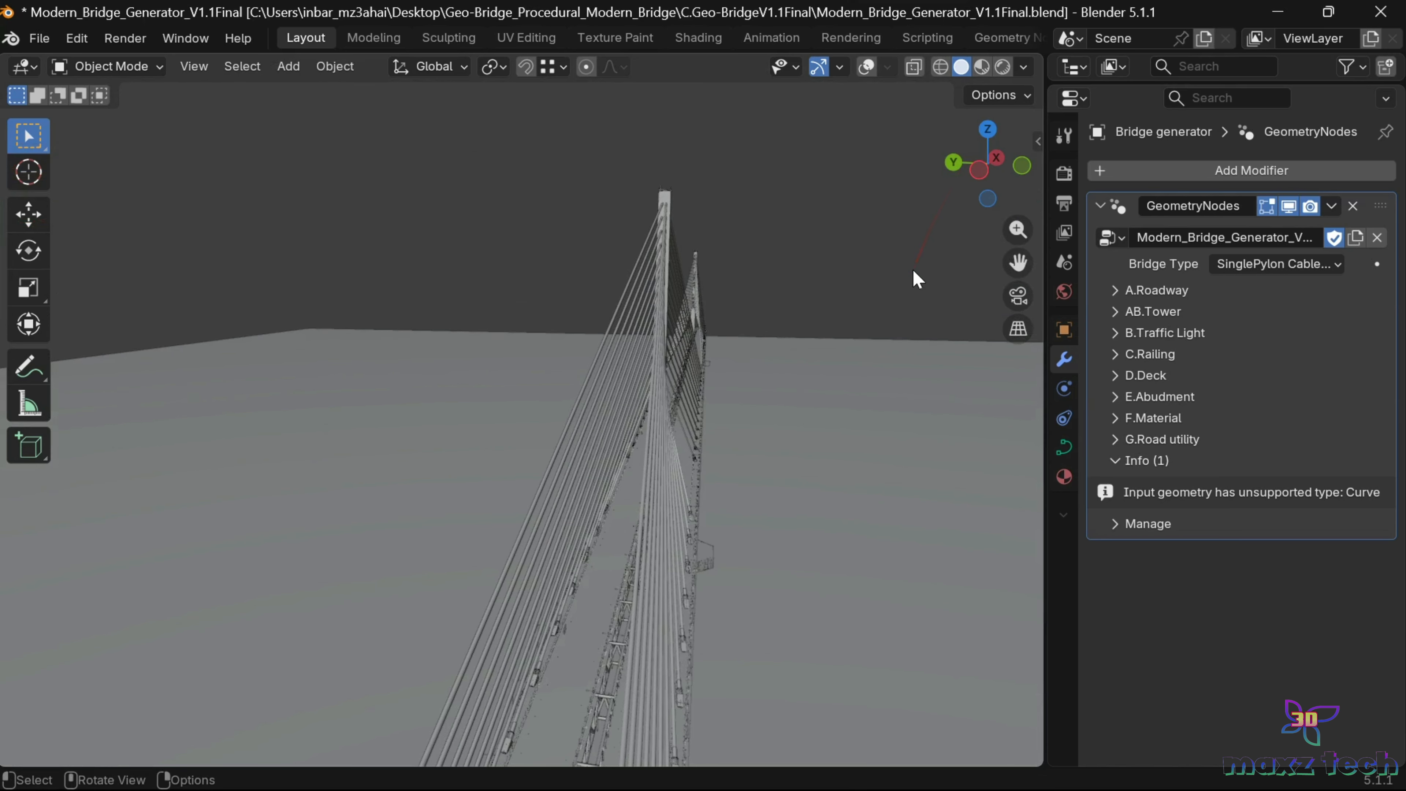
{"action": "scroll", "coordinate": [911, 268], "scroll_direction": "up", "scroll_amount": 2}
{"action": "left_click_drag", "start_coordinate": [964, 171], "coordinate": [889, 257]}
{"action": "left_click_drag", "start_coordinate": [965, 171], "coordinate": [955, 189]}
{"action": "scroll", "coordinate": [843, 364], "scroll_direction": "down", "scroll_amount": 3}
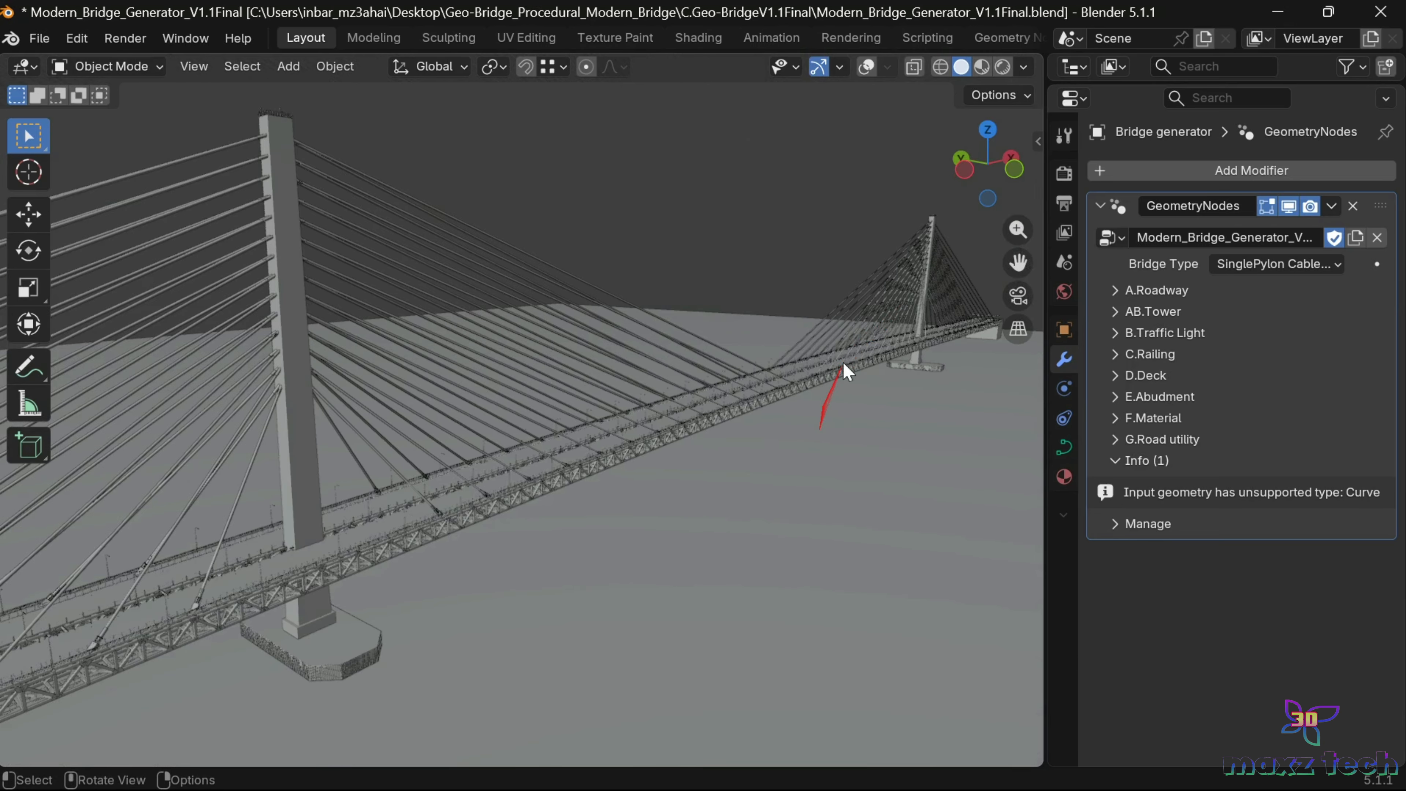
{"action": "left_click_drag", "start_coordinate": [1021, 262], "coordinate": [913, 247]}
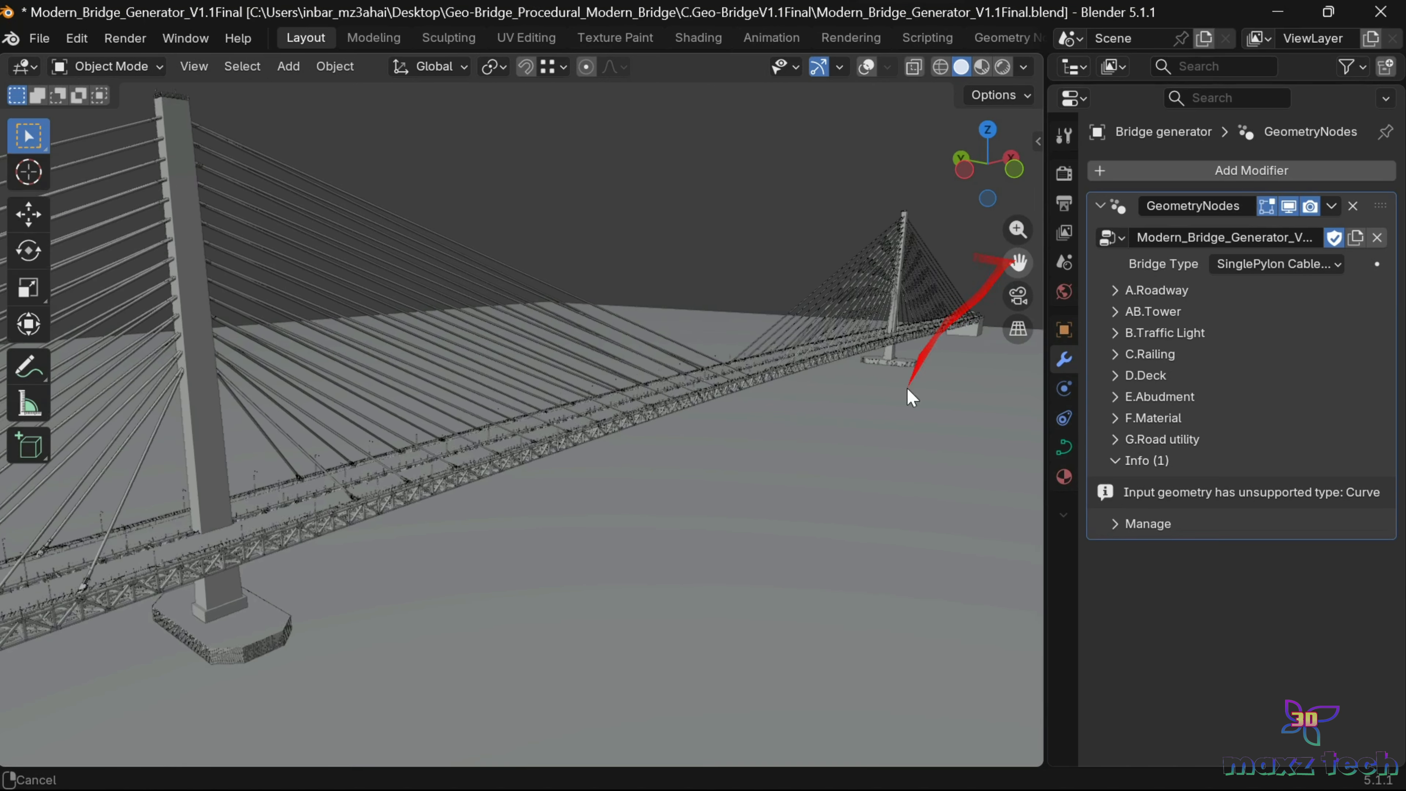
Step: Change the bridge type to DualPylon Cablestayed Bridge and inspect the model from different angles
{"action": "left_click", "coordinate": [1246, 265]}
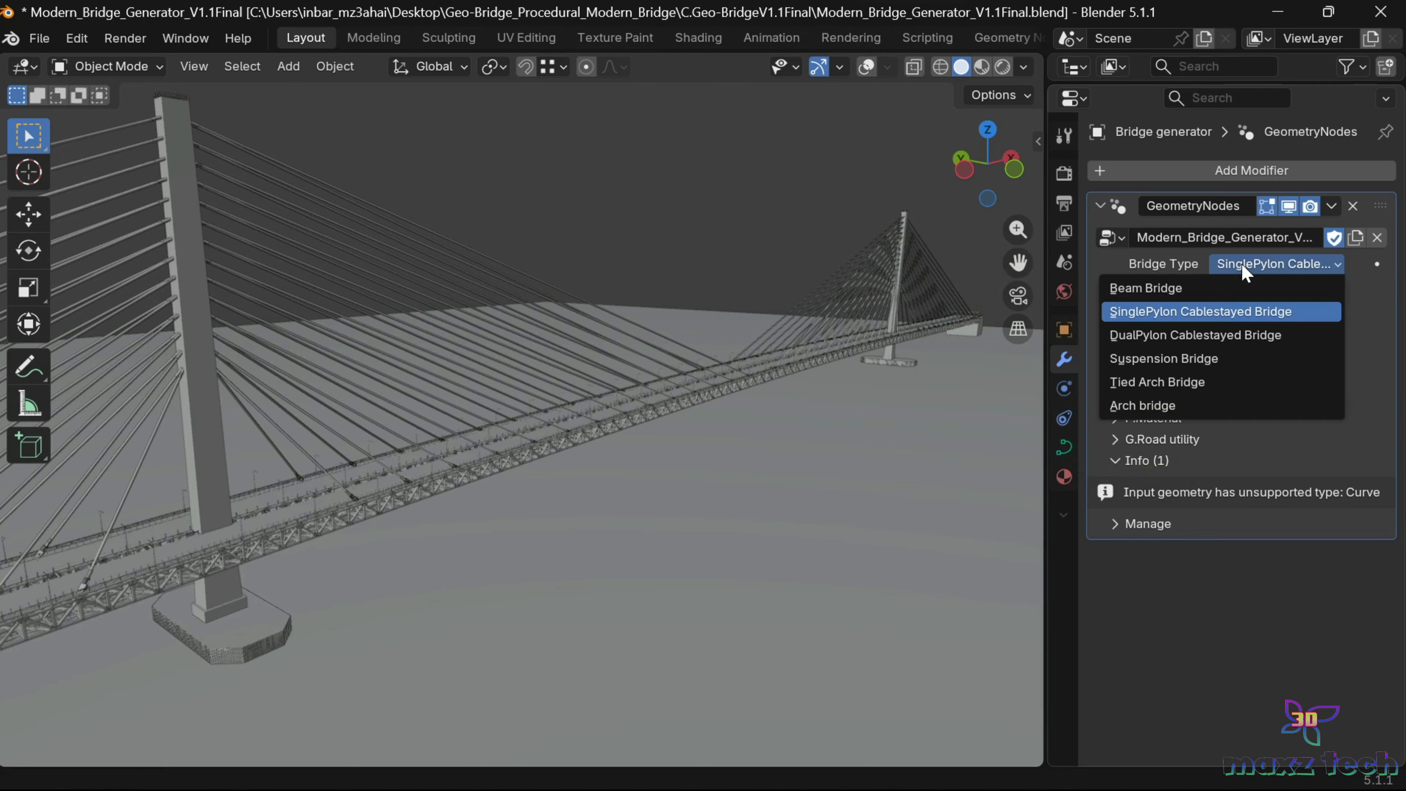
{"action": "left_click", "coordinate": [1160, 335]}
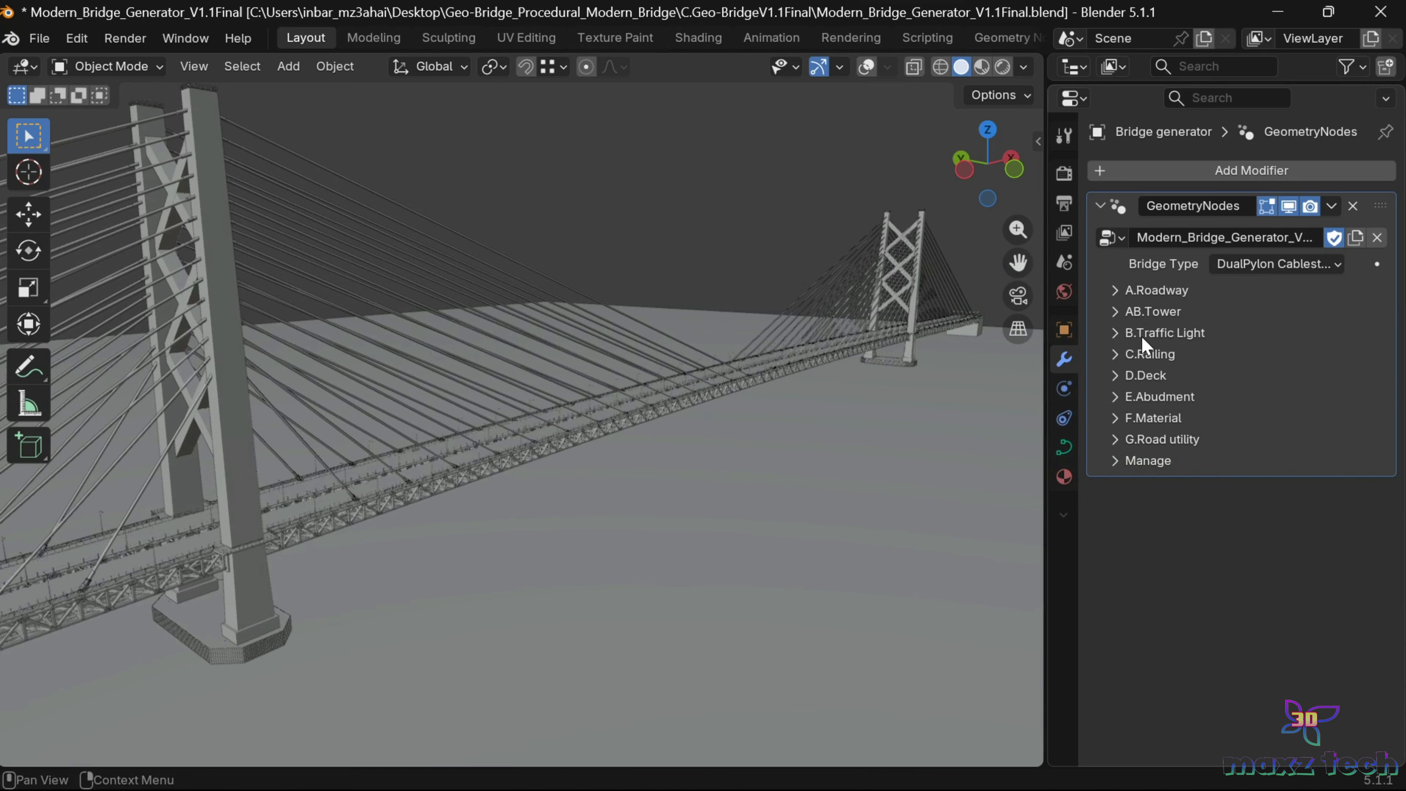
{"action": "left_click_drag", "start_coordinate": [987, 163], "coordinate": [1186, 160]}
{"action": "left_click_drag", "start_coordinate": [964, 175], "coordinate": [1040, 203]}
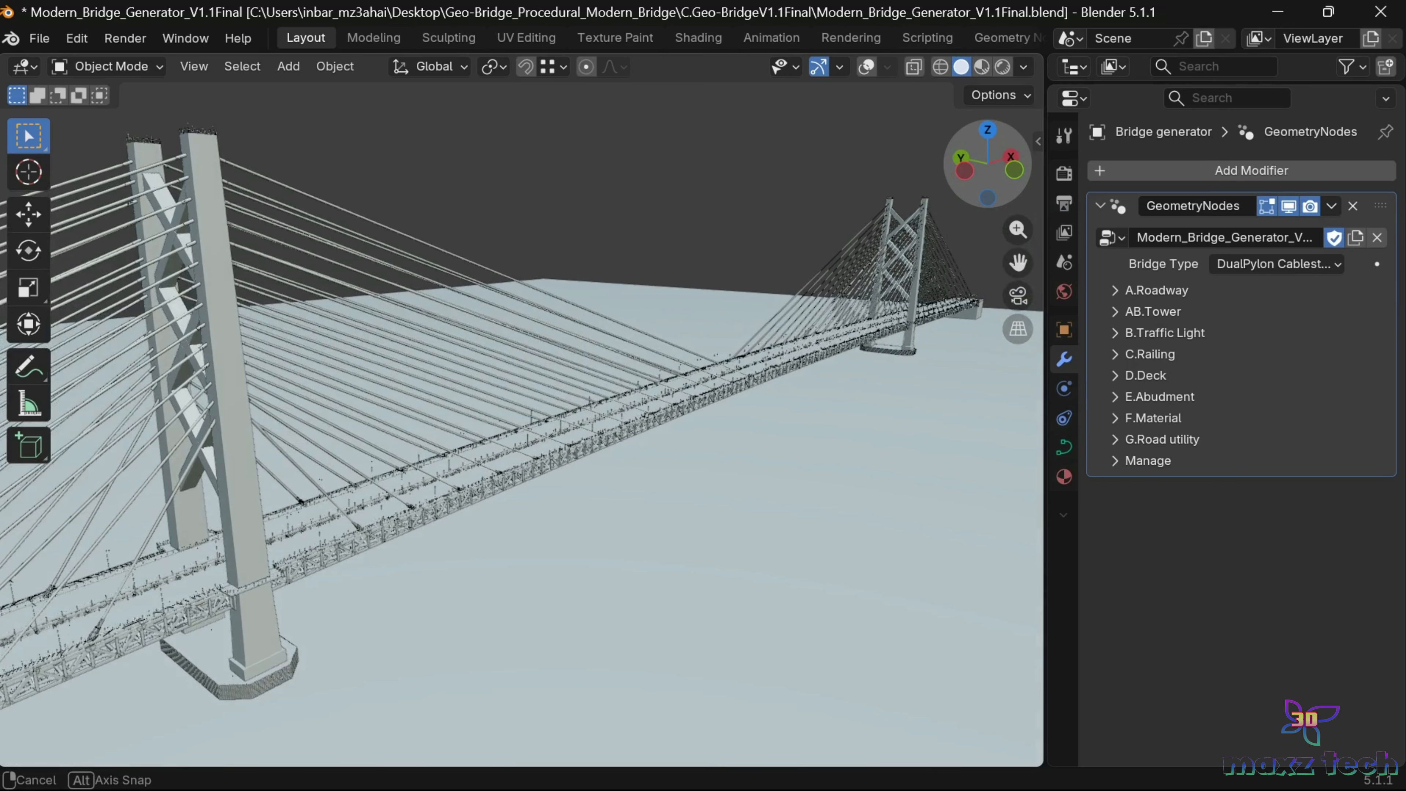
Step: Try the Suspension Bridge type and inspect its main cables, hangers and towers
{"action": "left_click", "coordinate": [1226, 265]}
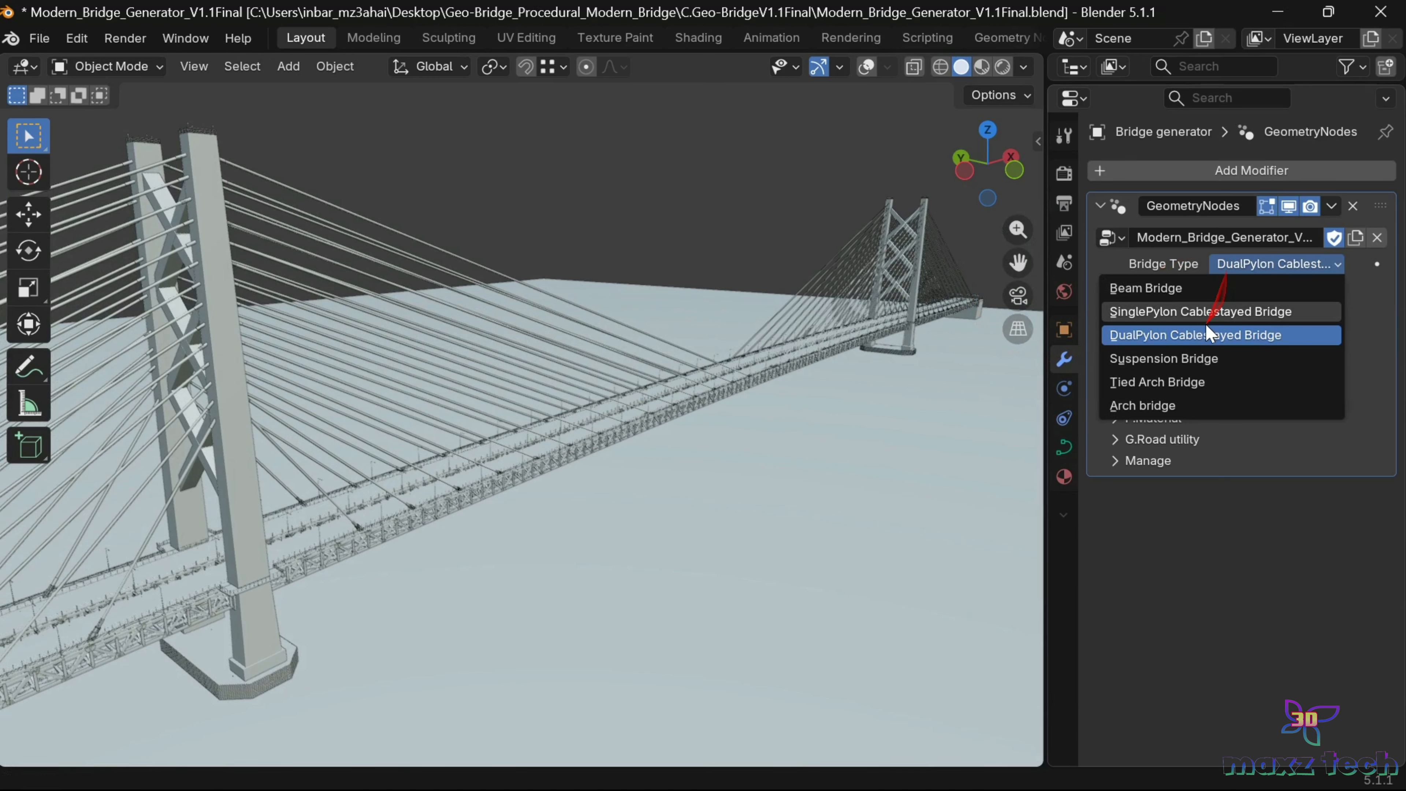
{"action": "left_click", "coordinate": [1186, 357]}
{"action": "mouse_move", "coordinate": [965, 171]}
{"action": "left_mouse_down"}
{"action": "mouse_move", "coordinate": [1010, 173]}
{"action": "mouse_move", "coordinate": [992, 167]}
{"action": "left_mouse_up"}
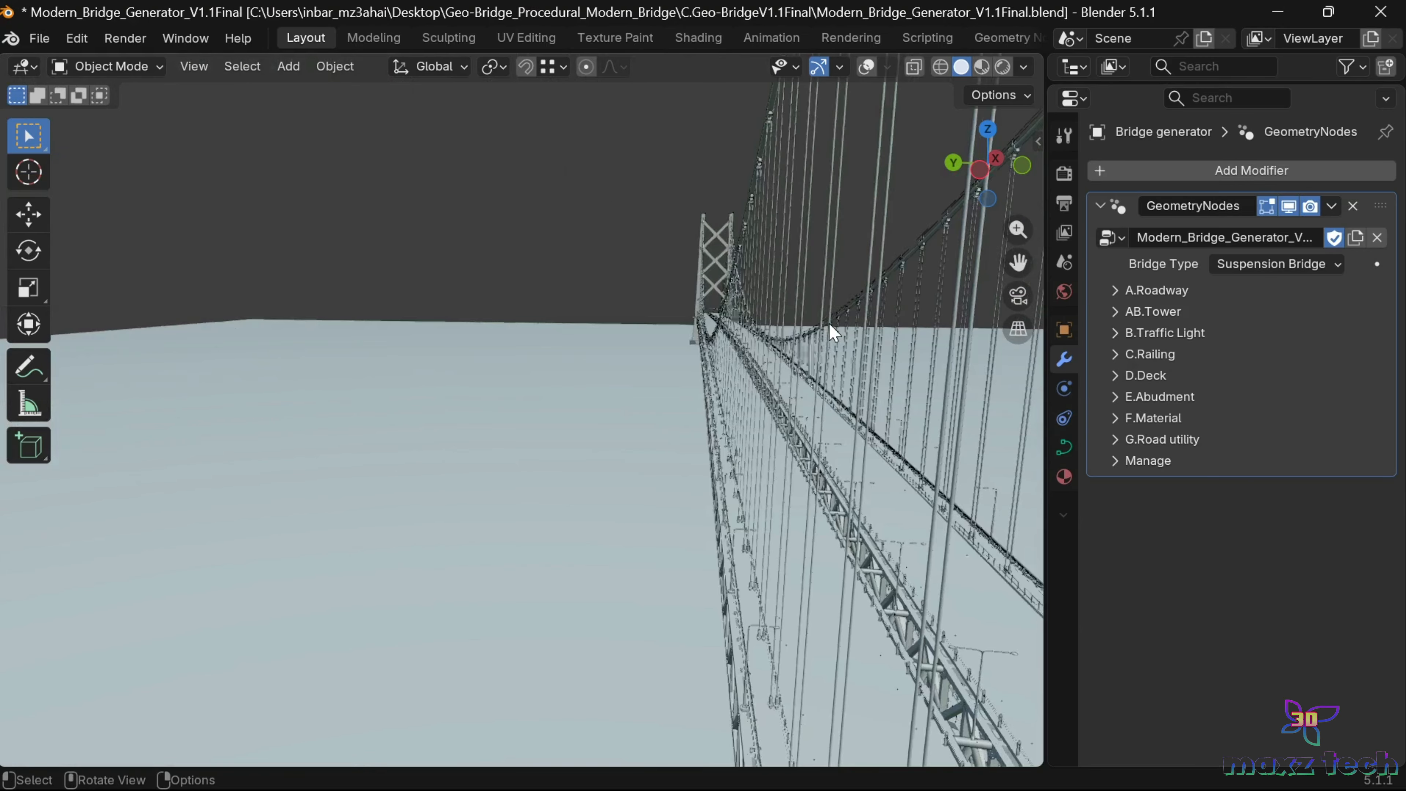
{"action": "mouse_move", "coordinate": [990, 168]}
{"action": "left_mouse_down"}
{"action": "mouse_move", "coordinate": [1013, 165]}
{"action": "mouse_move", "coordinate": [991, 176]}
{"action": "left_mouse_up"}
{"action": "scroll", "coordinate": [830, 374], "scroll_direction": "down", "scroll_amount": 4}
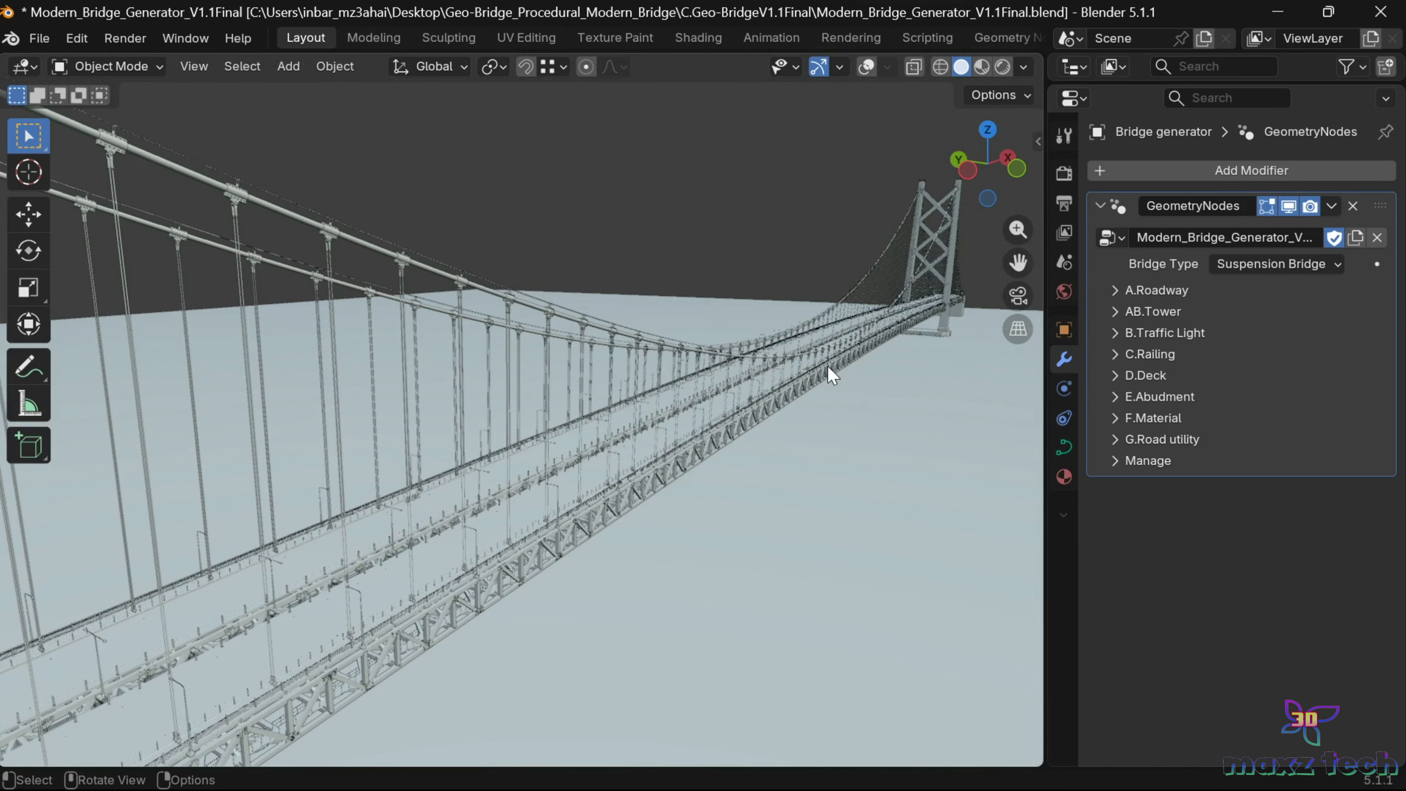
{"action": "left_click_drag", "start_coordinate": [968, 188], "coordinate": [920, 307]}
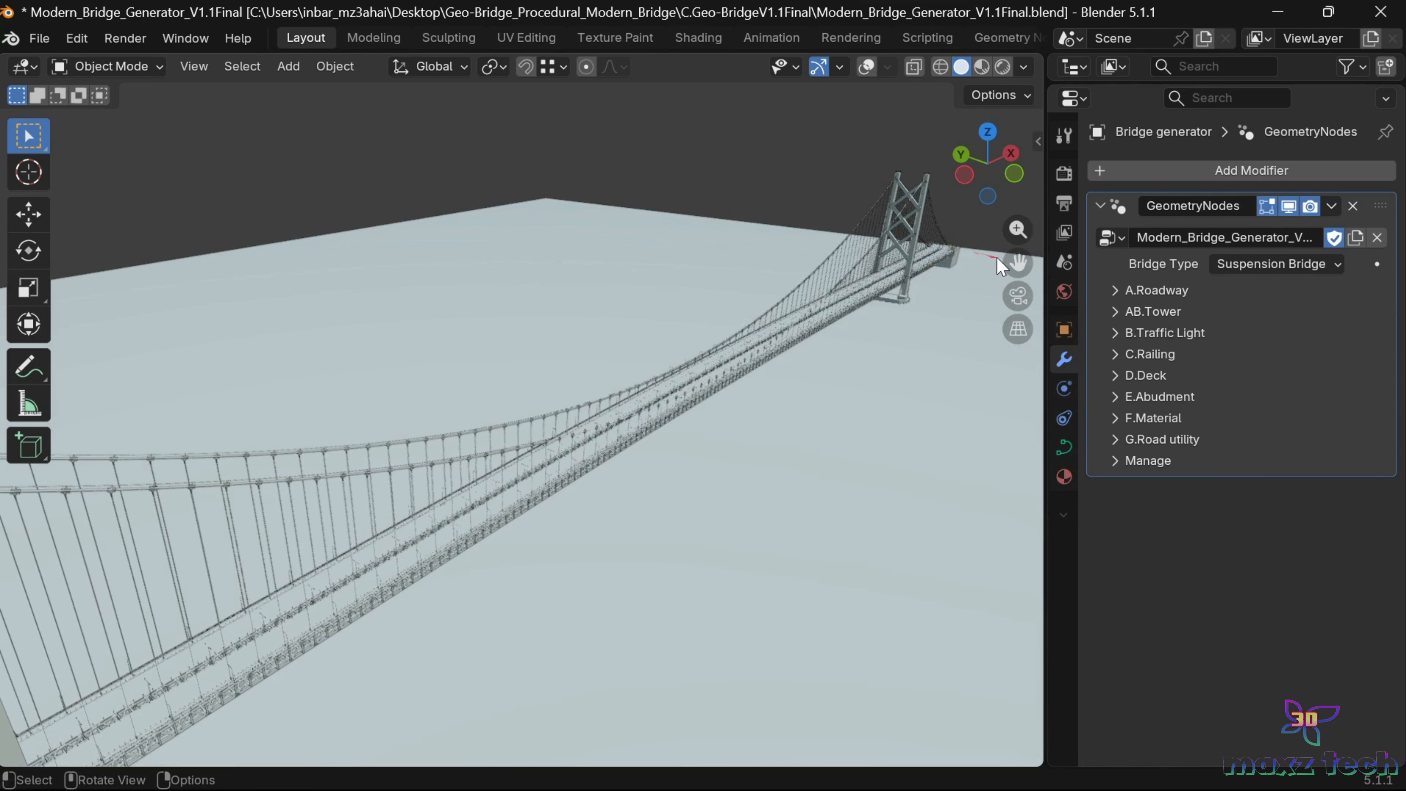
{"action": "left_click_drag", "start_coordinate": [1018, 263], "coordinate": [1011, 305]}
Step: Change the bridge type to Tied Arch Bridge and inspect the arch truss above the deck
{"action": "left_click", "coordinate": [1273, 264]}
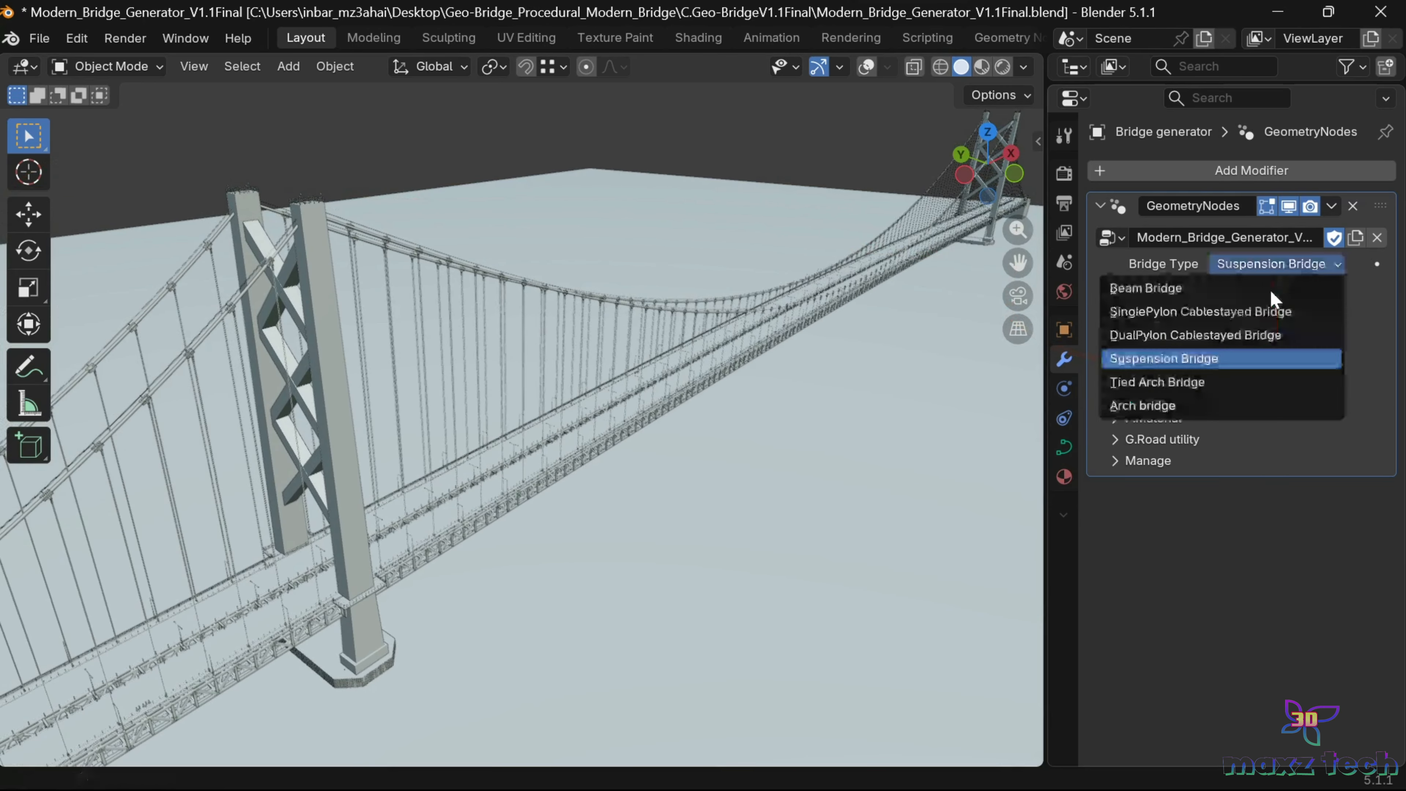
{"action": "left_click", "coordinate": [1199, 381]}
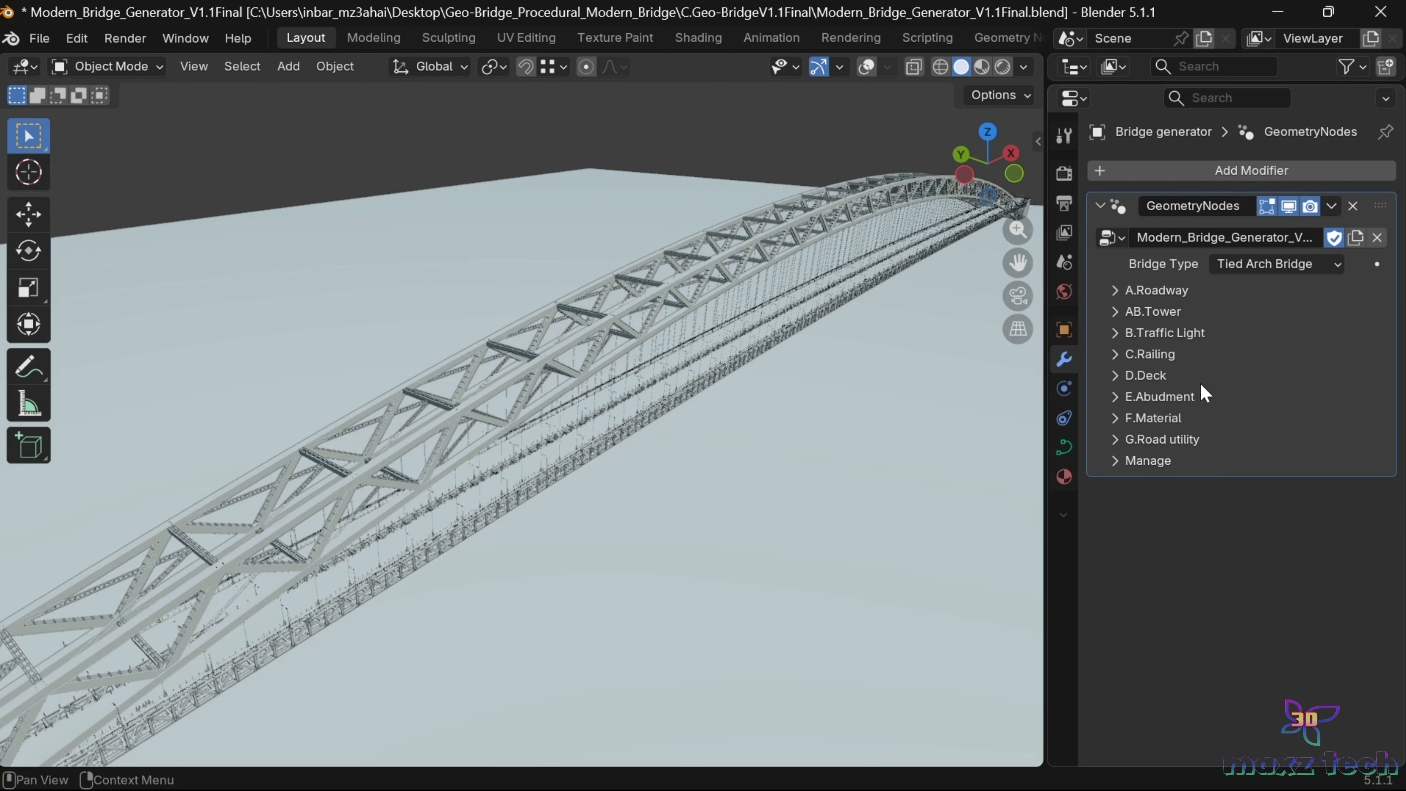
{"action": "left_click_drag", "start_coordinate": [965, 174], "coordinate": [953, 226]}
{"action": "left_click_drag", "start_coordinate": [1018, 263], "coordinate": [1080, 254]}
Step: Change the bridge type to Arch bridge and inspect the arch and its radiating supports from several angles
{"action": "left_click", "coordinate": [1264, 266]}
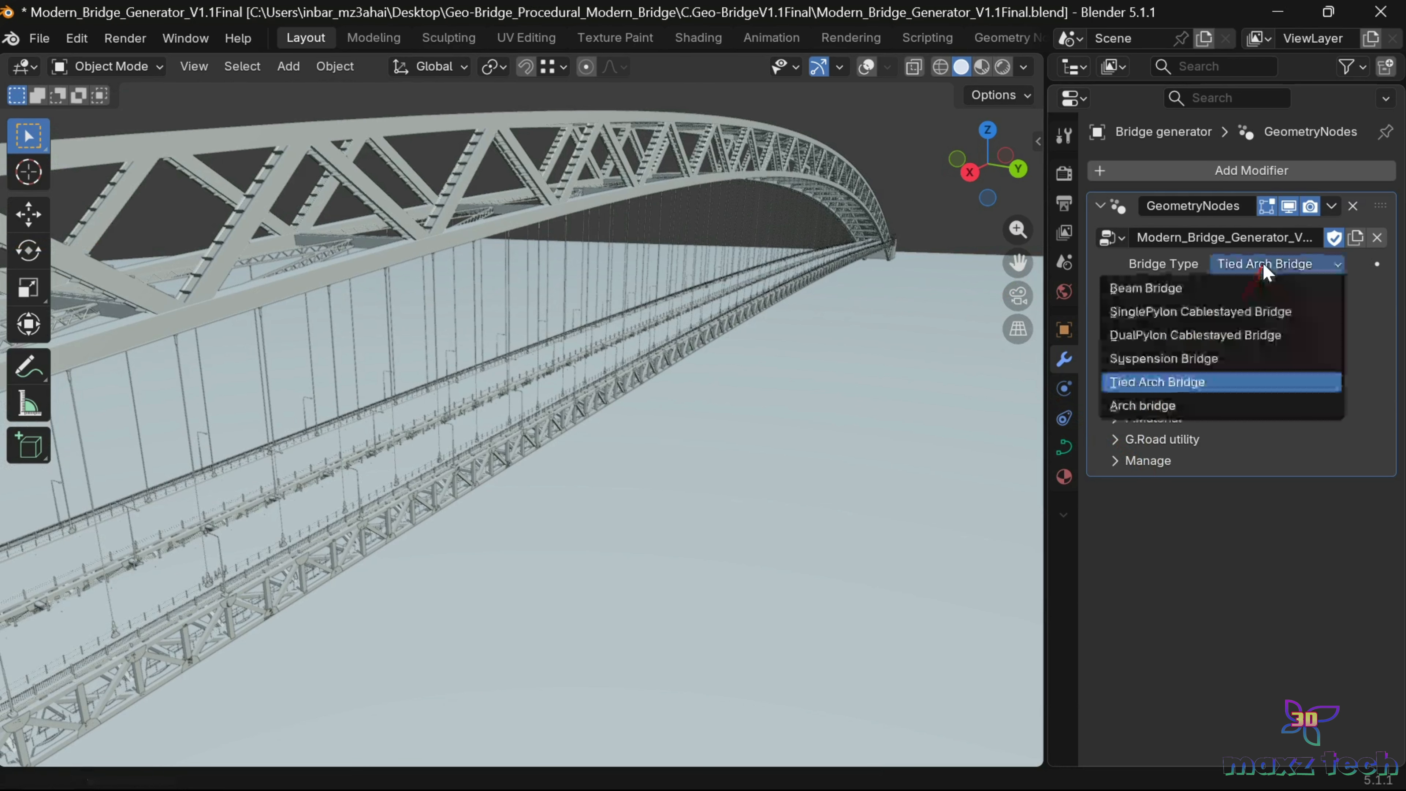
{"action": "left_click", "coordinate": [1152, 408]}
{"action": "left_click_drag", "start_coordinate": [996, 167], "coordinate": [937, 217]}
{"action": "scroll", "coordinate": [937, 224], "scroll_direction": "up", "scroll_amount": 3}
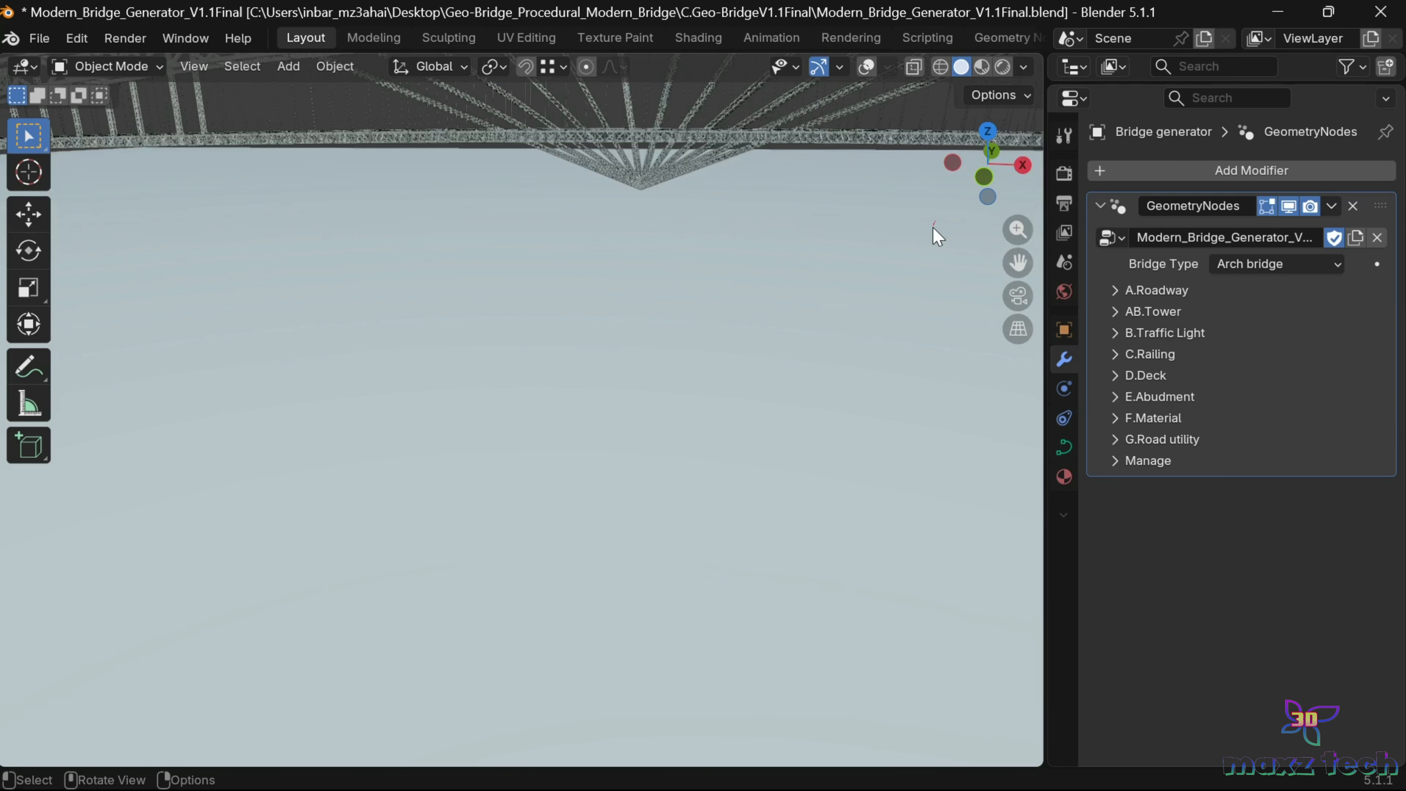
{"action": "left_click_drag", "start_coordinate": [1017, 263], "coordinate": [972, 429]}
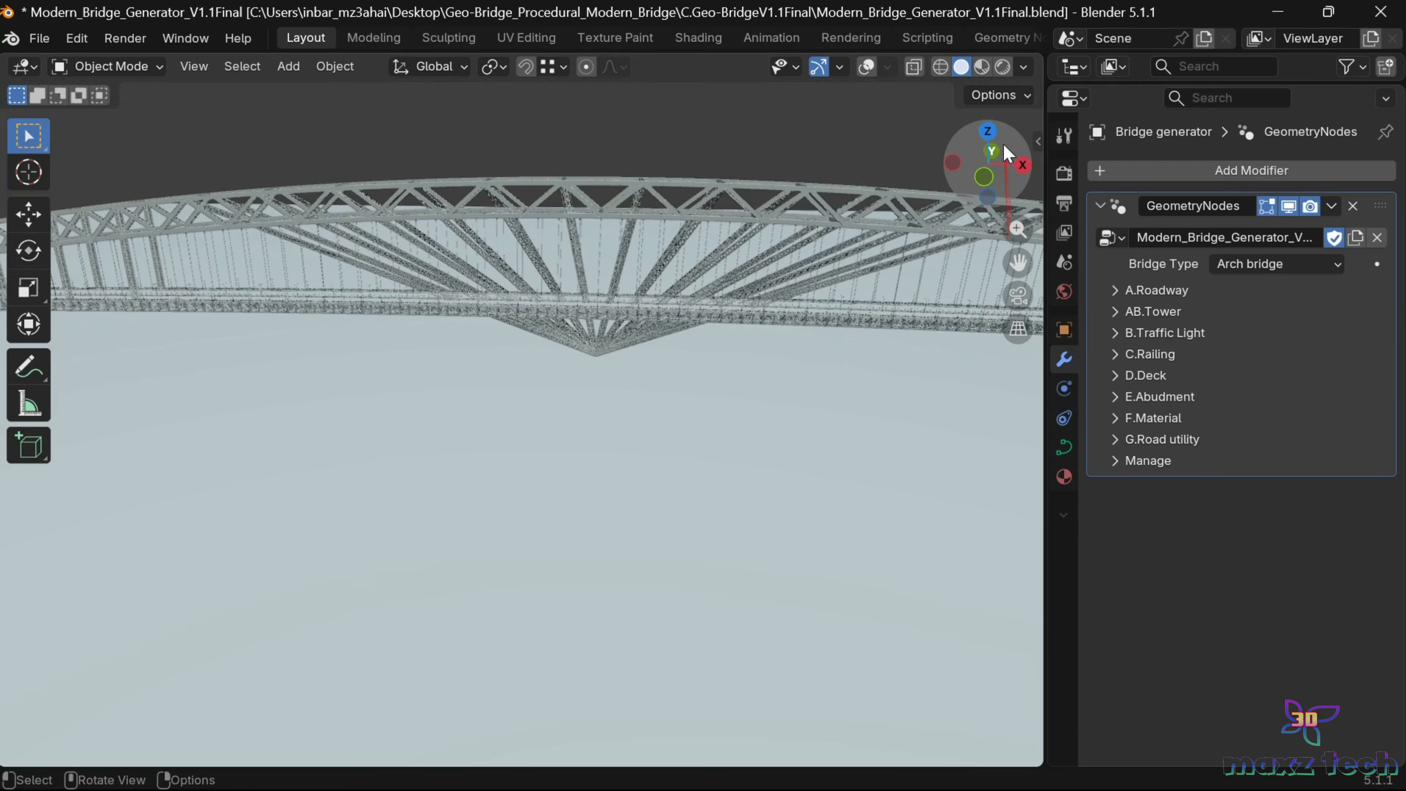
{"action": "left_click_drag", "start_coordinate": [990, 173], "coordinate": [857, 176]}
{"action": "left_click_drag", "start_coordinate": [957, 152], "coordinate": [1026, 154]}
{"action": "left_click_drag", "start_coordinate": [1020, 261], "coordinate": [1279, 255]}
{"action": "mouse_move", "coordinate": [999, 145]}
{"action": "left_mouse_down"}
{"action": "mouse_move", "coordinate": [1046, 175]}
{"action": "mouse_move", "coordinate": [1083, 148]}
{"action": "mouse_move", "coordinate": [1000, 150]}
{"action": "left_mouse_up"}
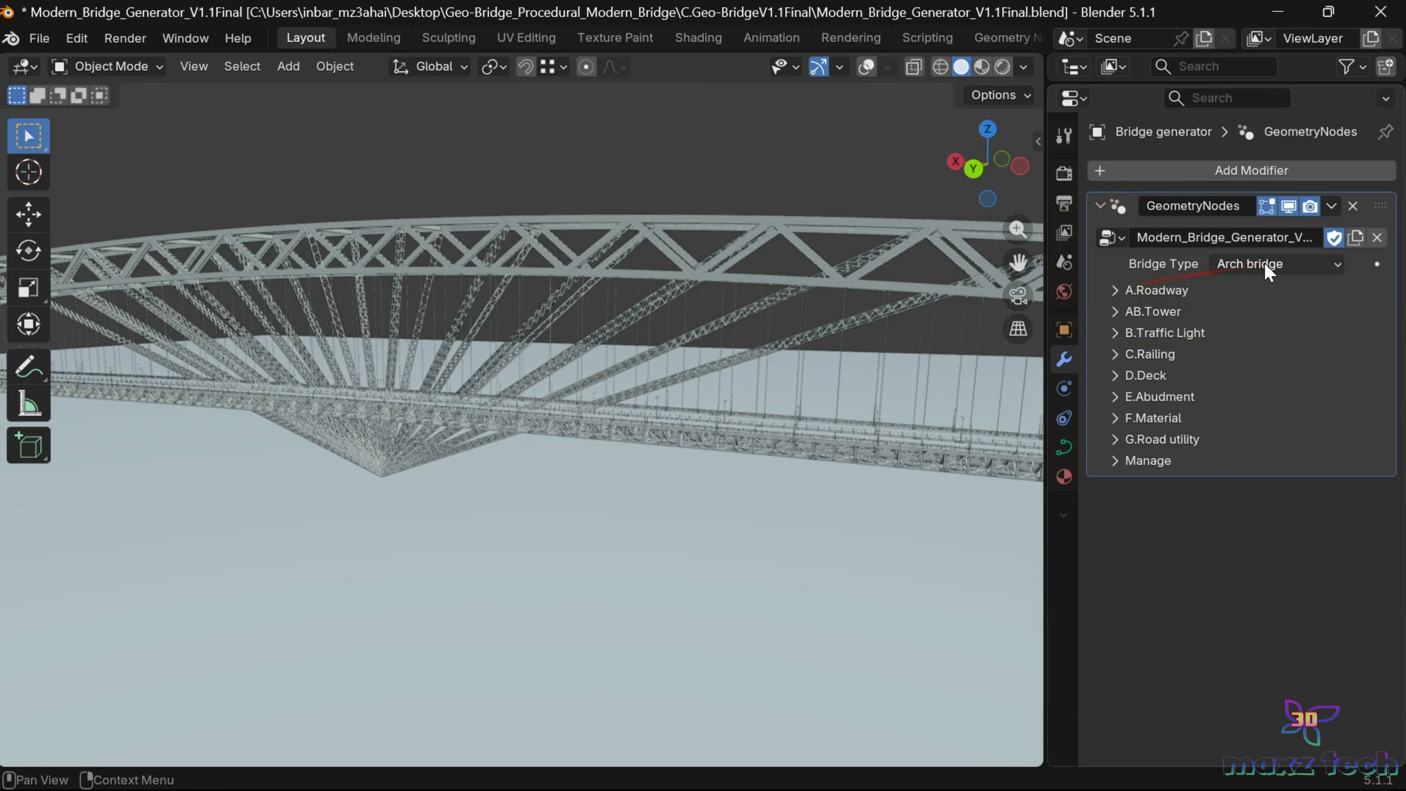
Step: Expand the A.Roadway settings, set the bridge type to Suspension Bridge and look along the road deck
{"action": "left_click", "coordinate": [1114, 291]}
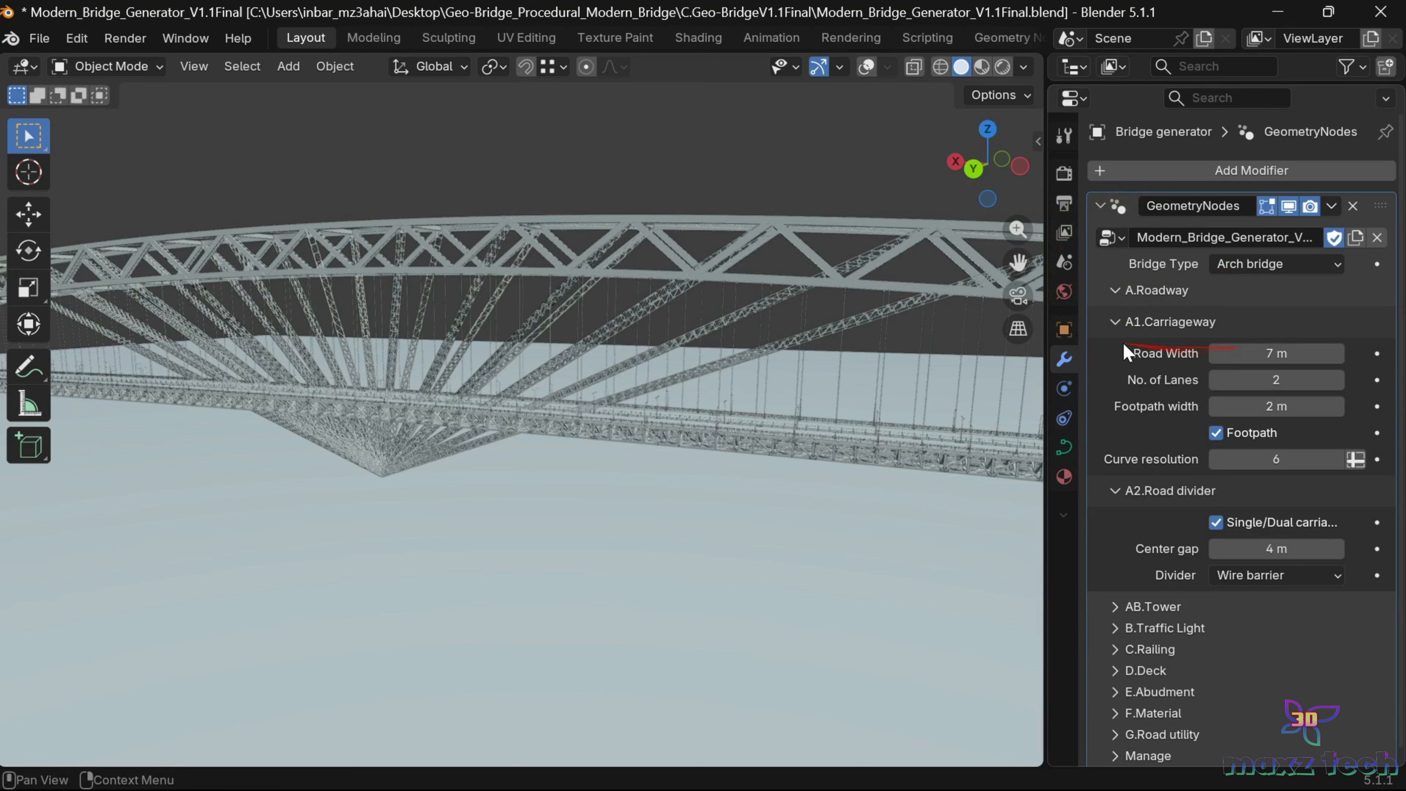
{"action": "left_click", "coordinate": [1241, 263]}
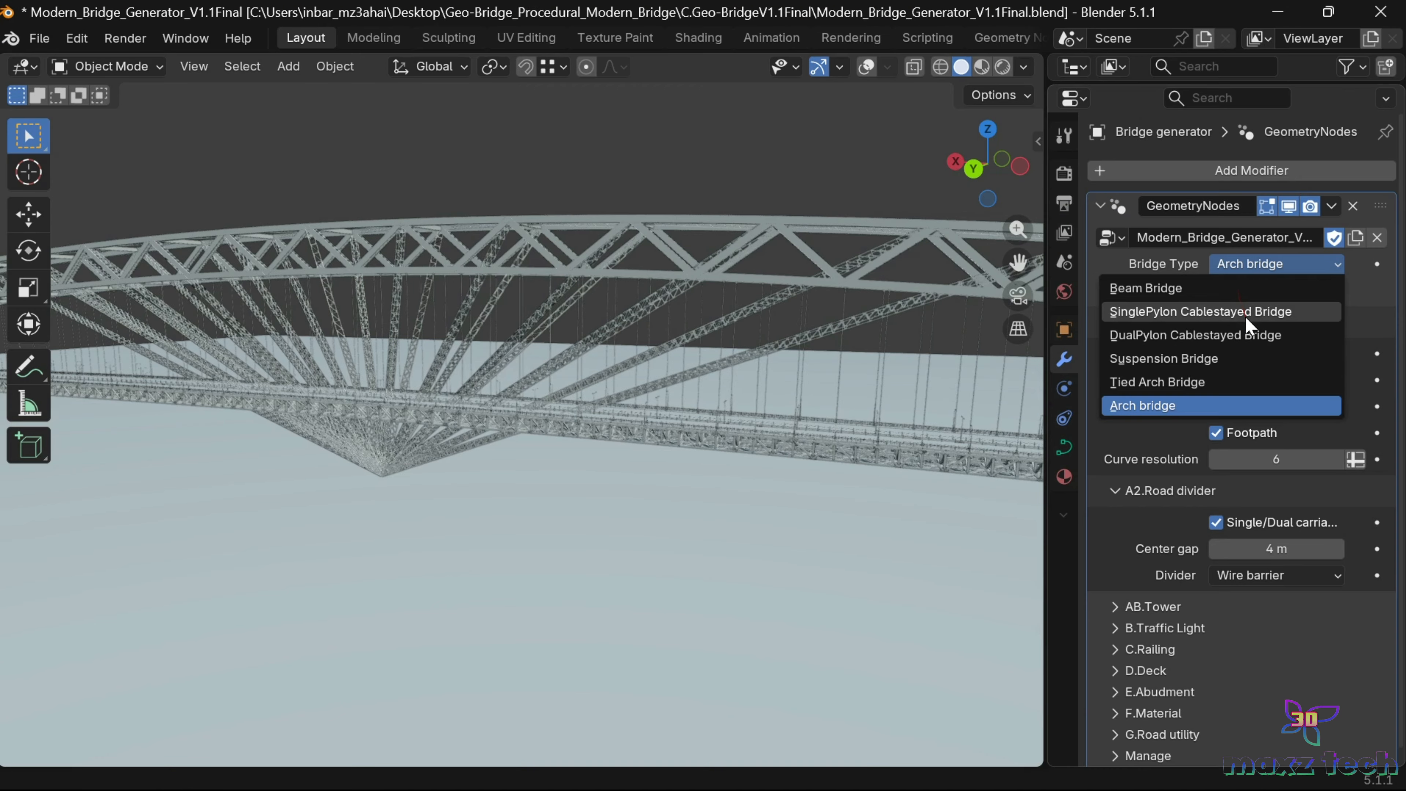
{"action": "left_click", "coordinate": [1258, 361]}
{"action": "mouse_move", "coordinate": [983, 183]}
{"action": "left_mouse_down"}
{"action": "mouse_move", "coordinate": [936, 186]}
{"action": "mouse_move", "coordinate": [988, 175]}
{"action": "left_mouse_up"}
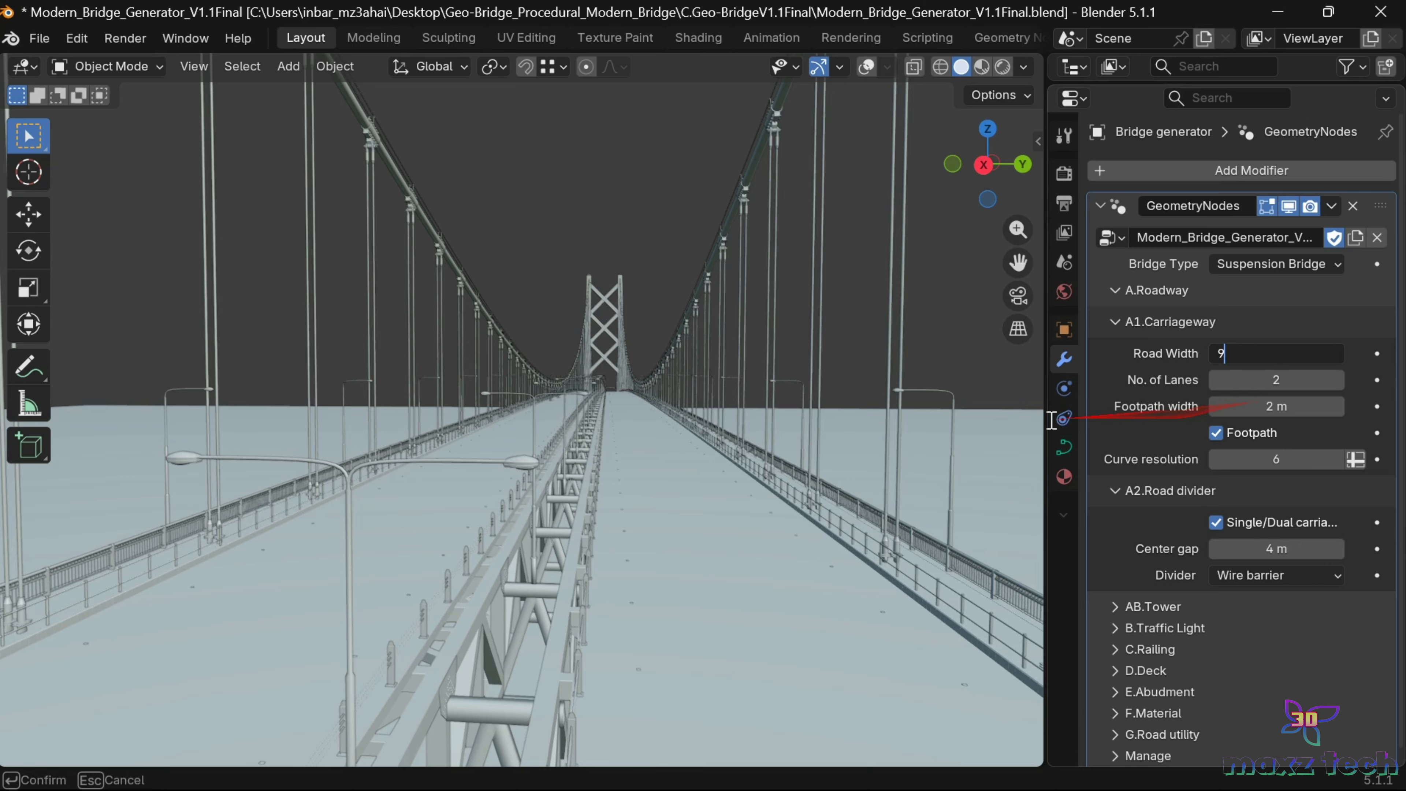
Step: Try carriageway road widths of 9, 2 and 1 m, and settle on a Road Width of 8 m
{"action": "type", "text": "9"}
{"action": "key", "text": "Return"}
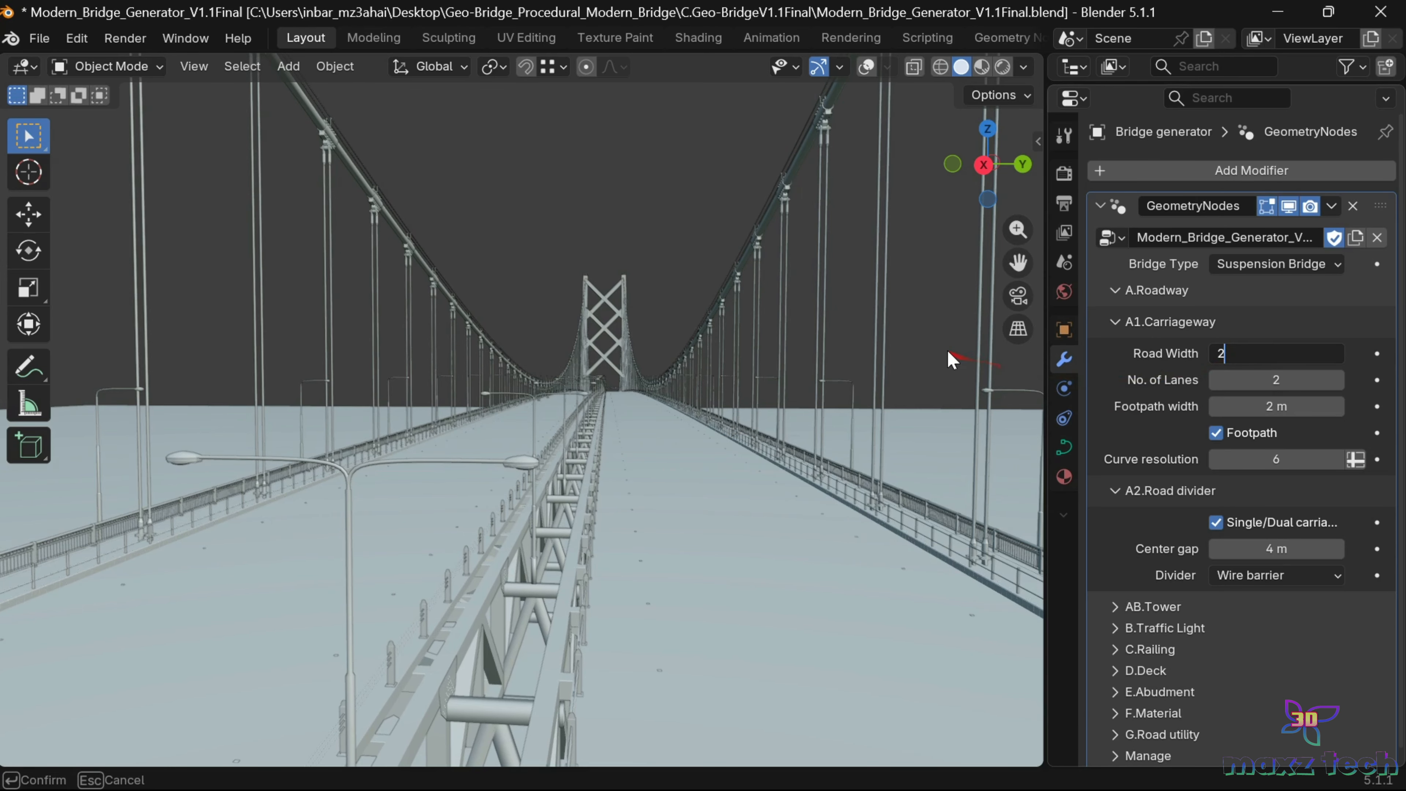
{"action": "key", "text": "Return"}
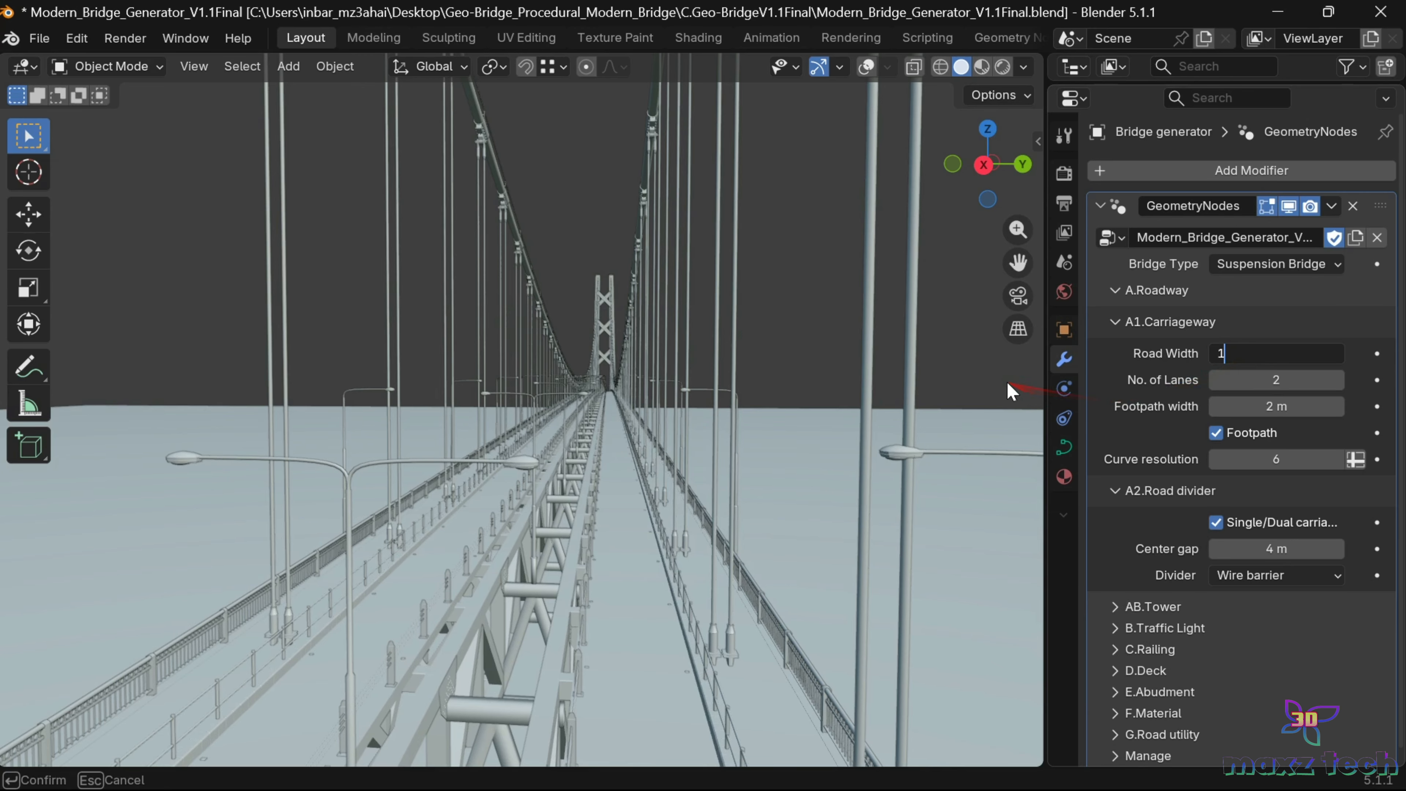
{"action": "key", "text": "Return"}
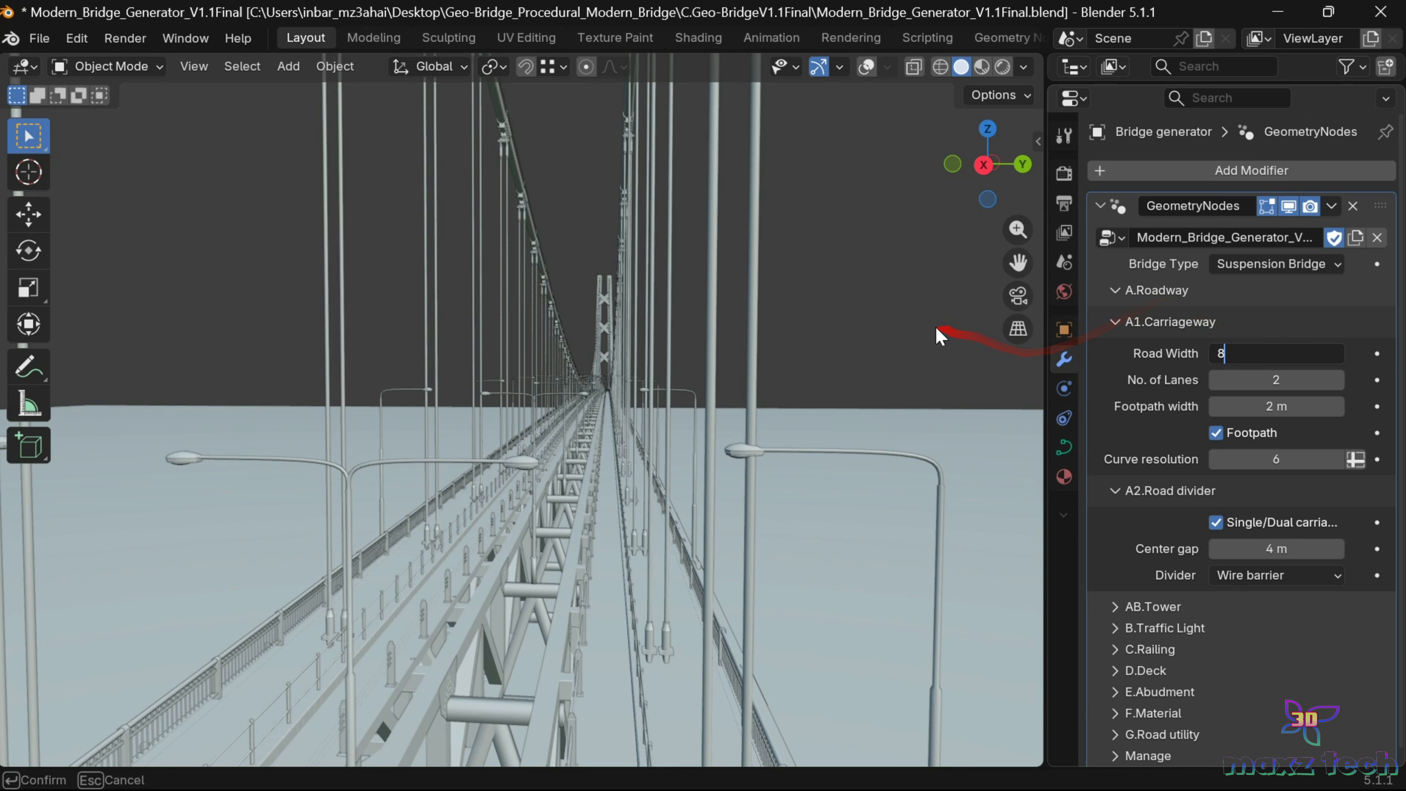
{"action": "key", "text": "Return"}
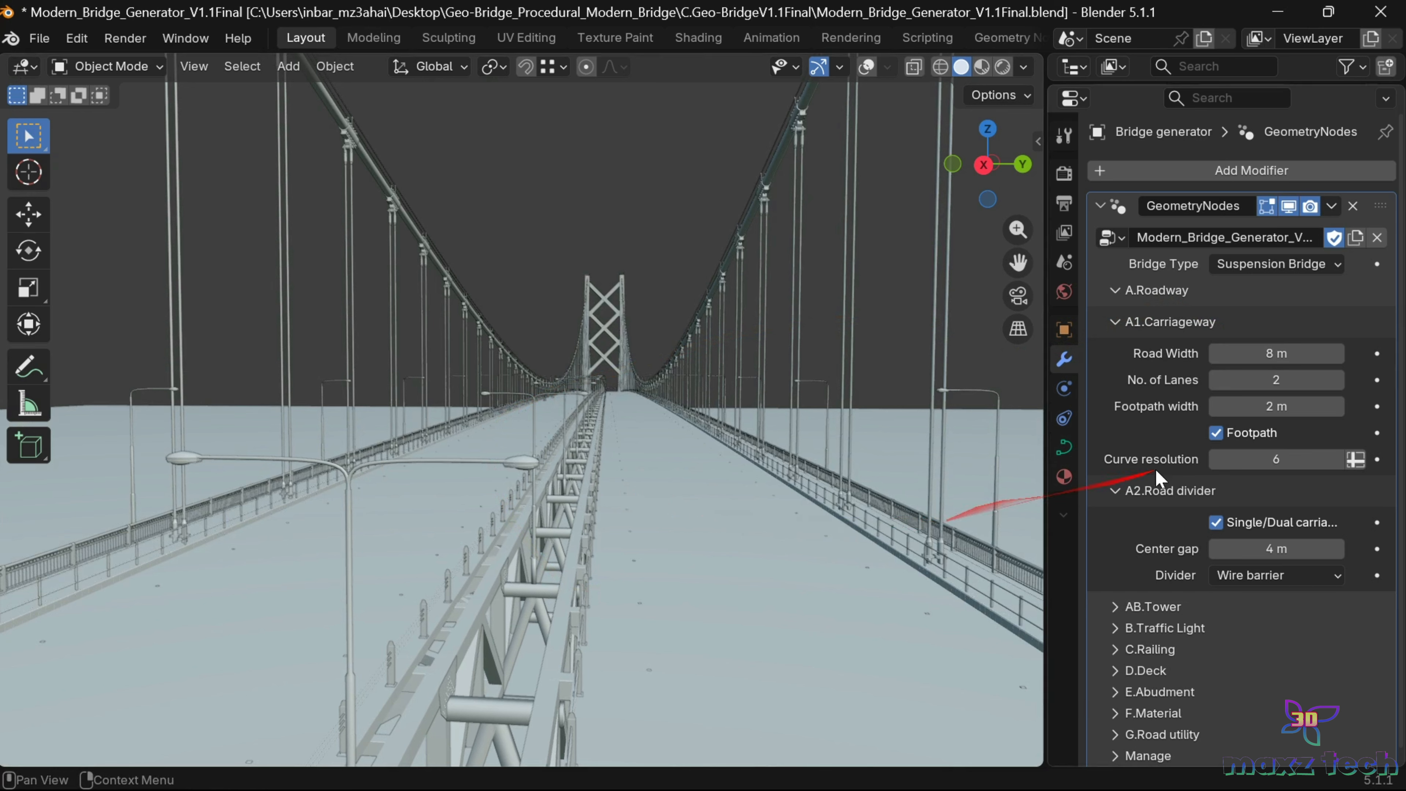
Step: Try 4, 6 and 1 lanes for the carriageway, and settle on 3 for the number of lanes
{"action": "left_click", "coordinate": [1337, 381]}
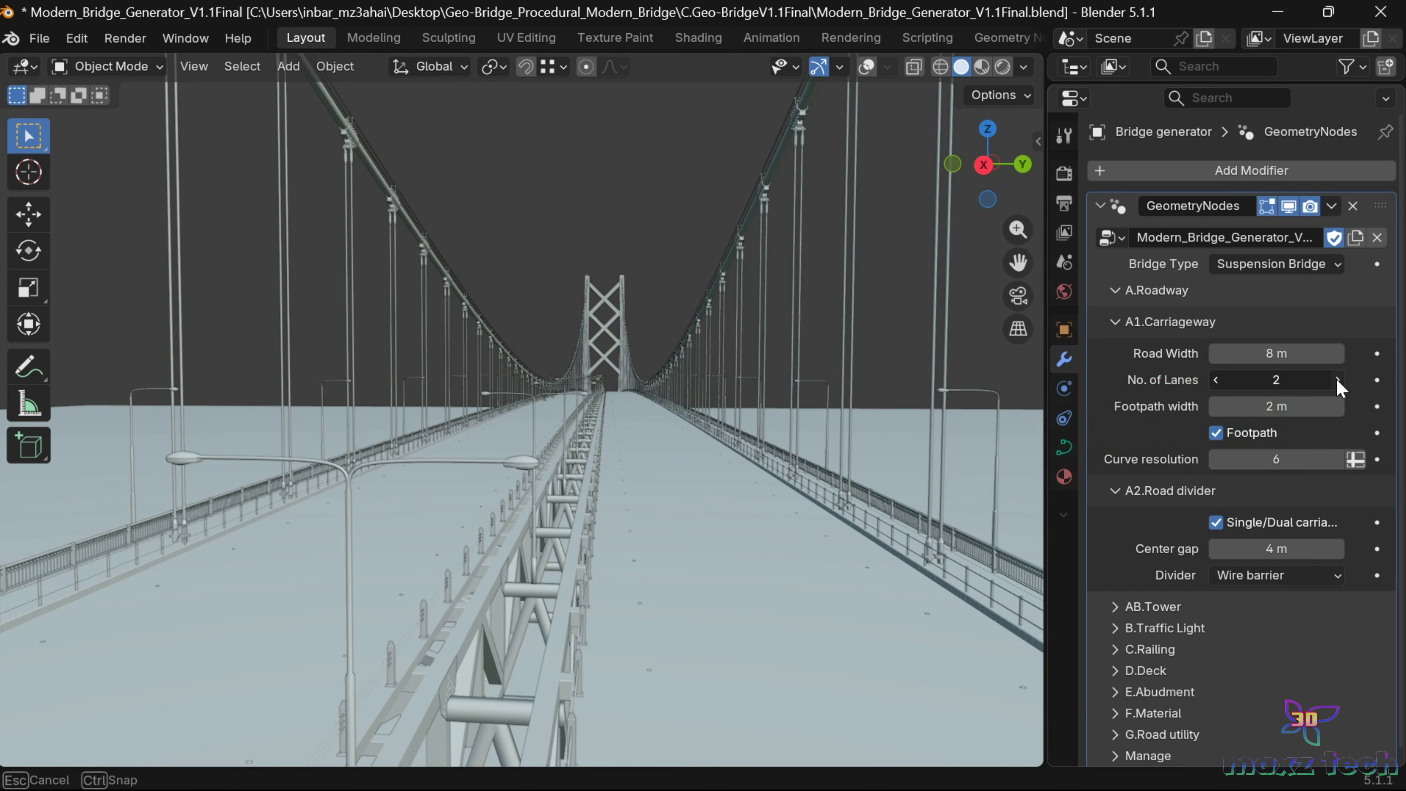
{"action": "left_click", "coordinate": [1337, 379]}
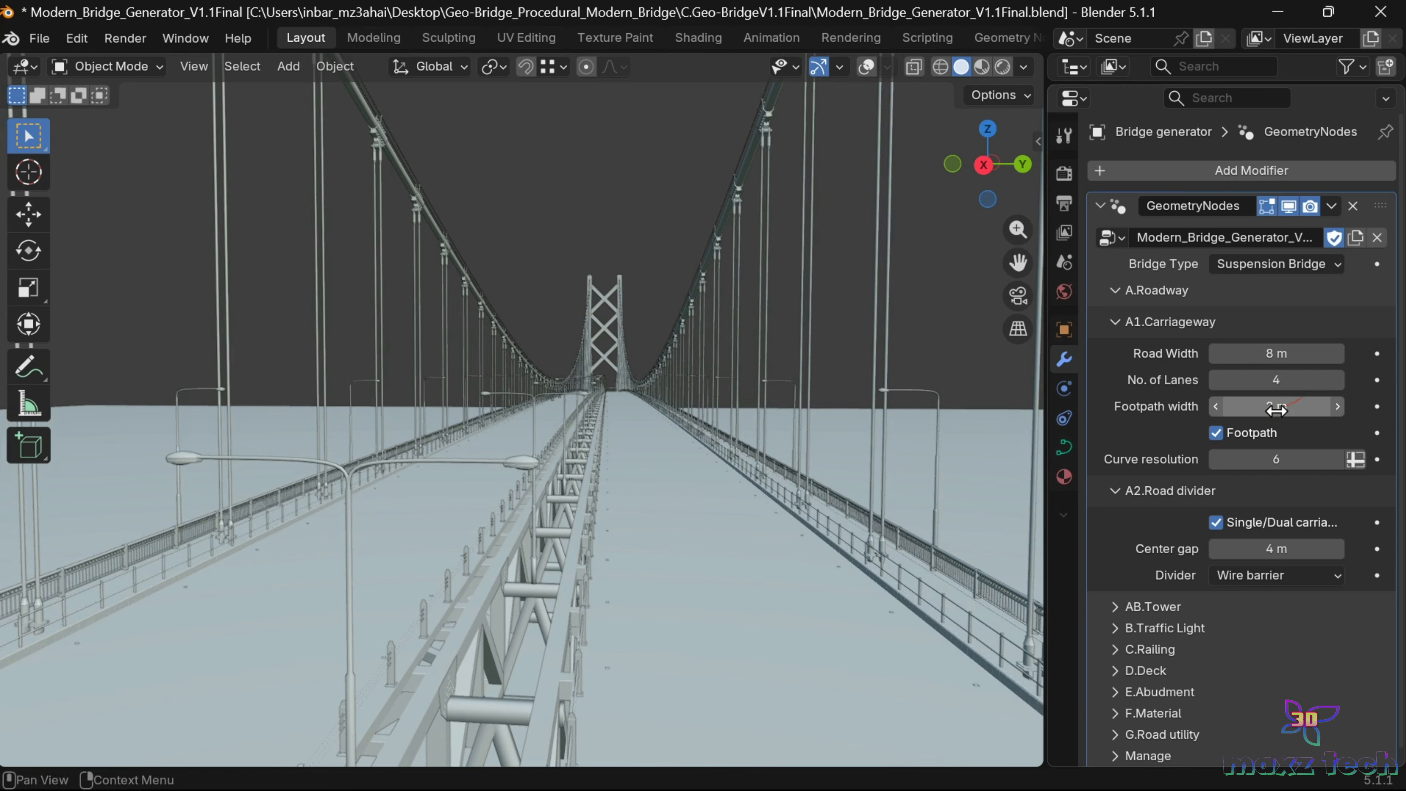
{"action": "left_click_drag", "start_coordinate": [988, 199], "coordinate": [987, 227]}
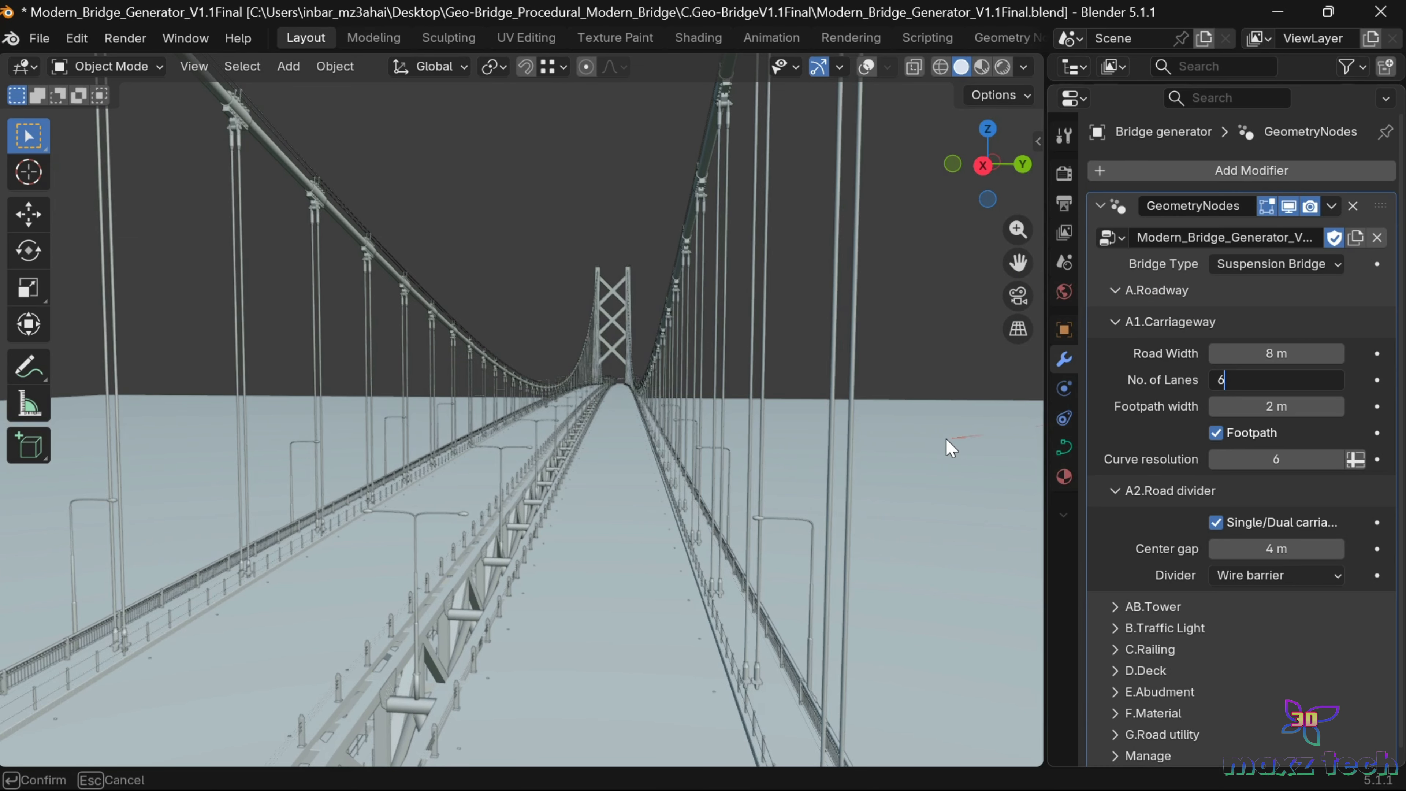
{"action": "key", "text": "Return"}
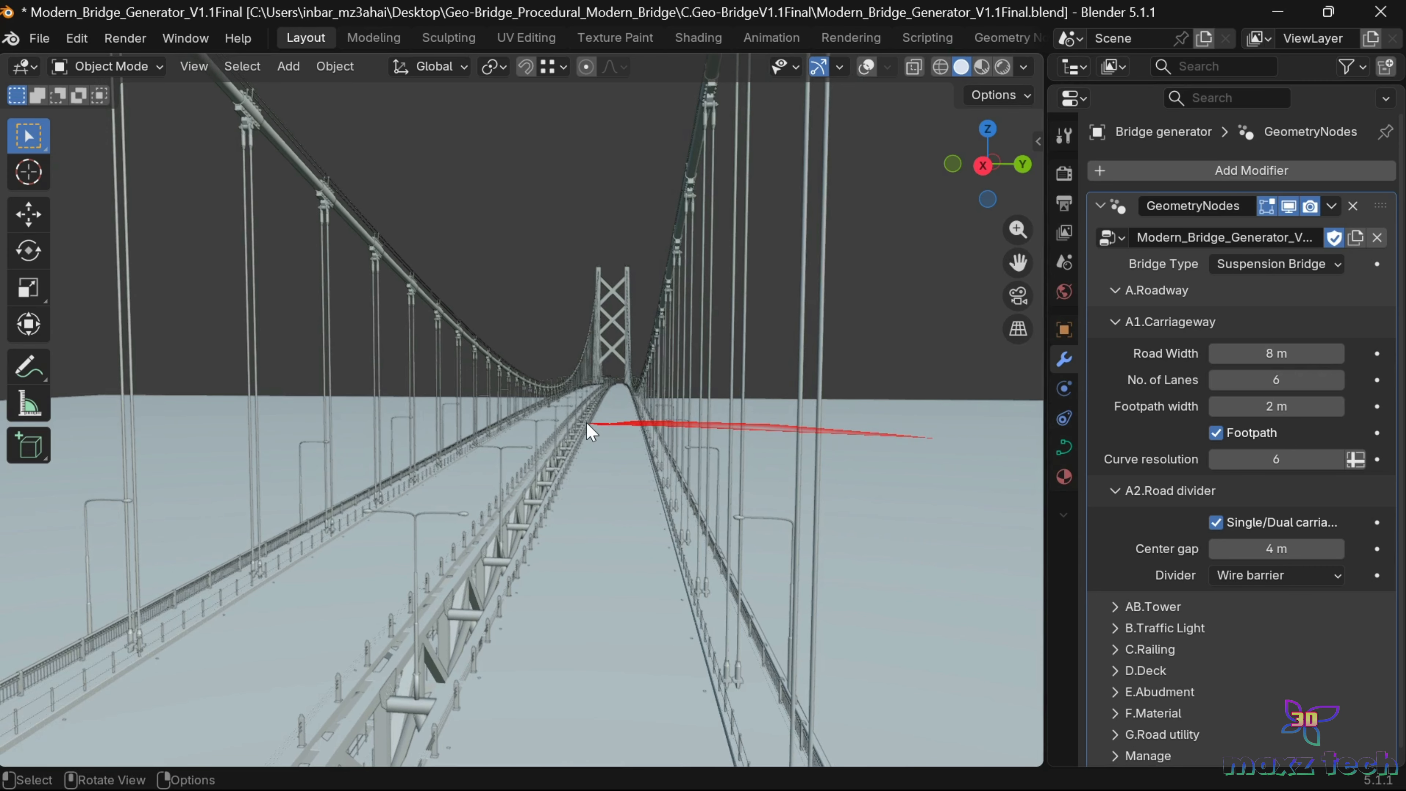
{"action": "left_click_drag", "start_coordinate": [1279, 378], "coordinate": [1279, 379]}
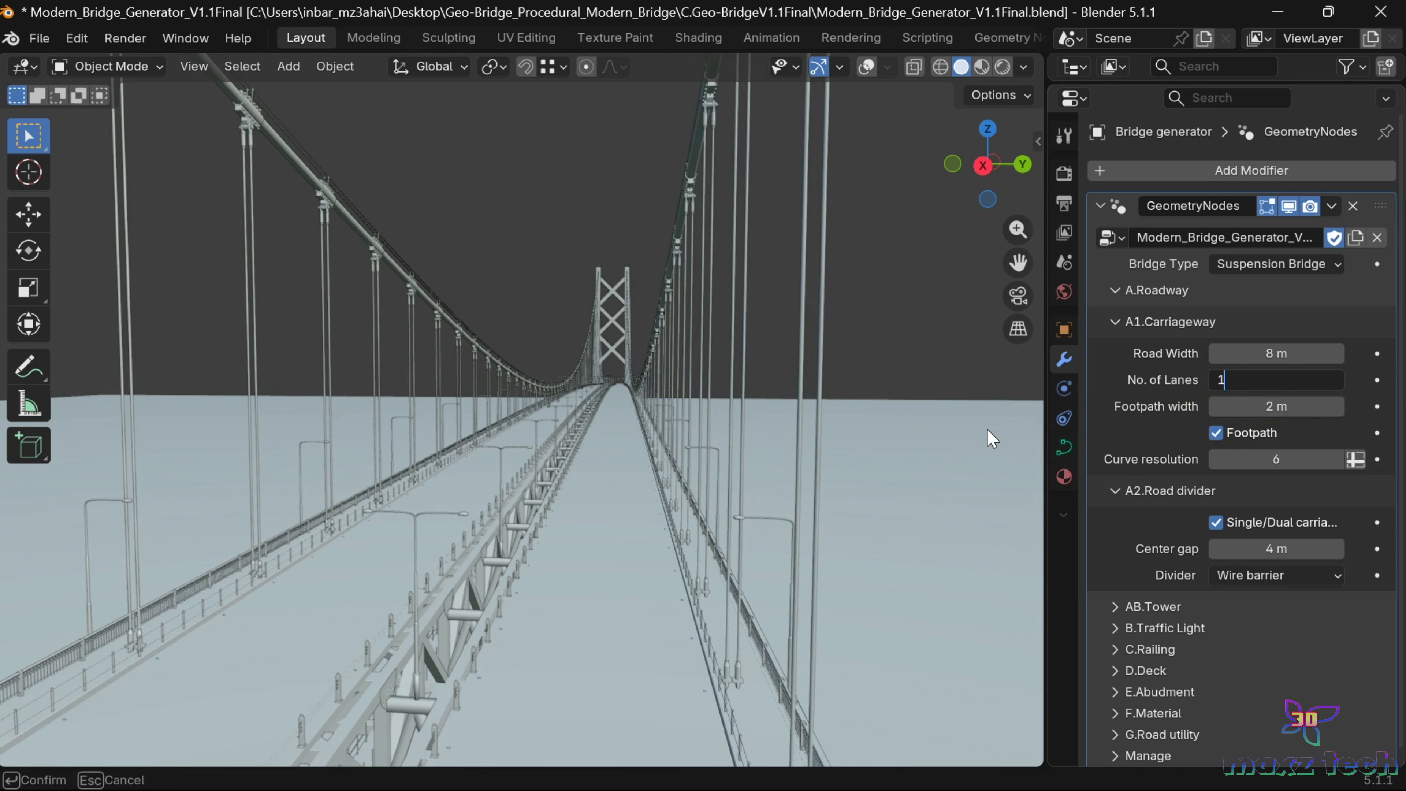
{"action": "key", "text": "Return"}
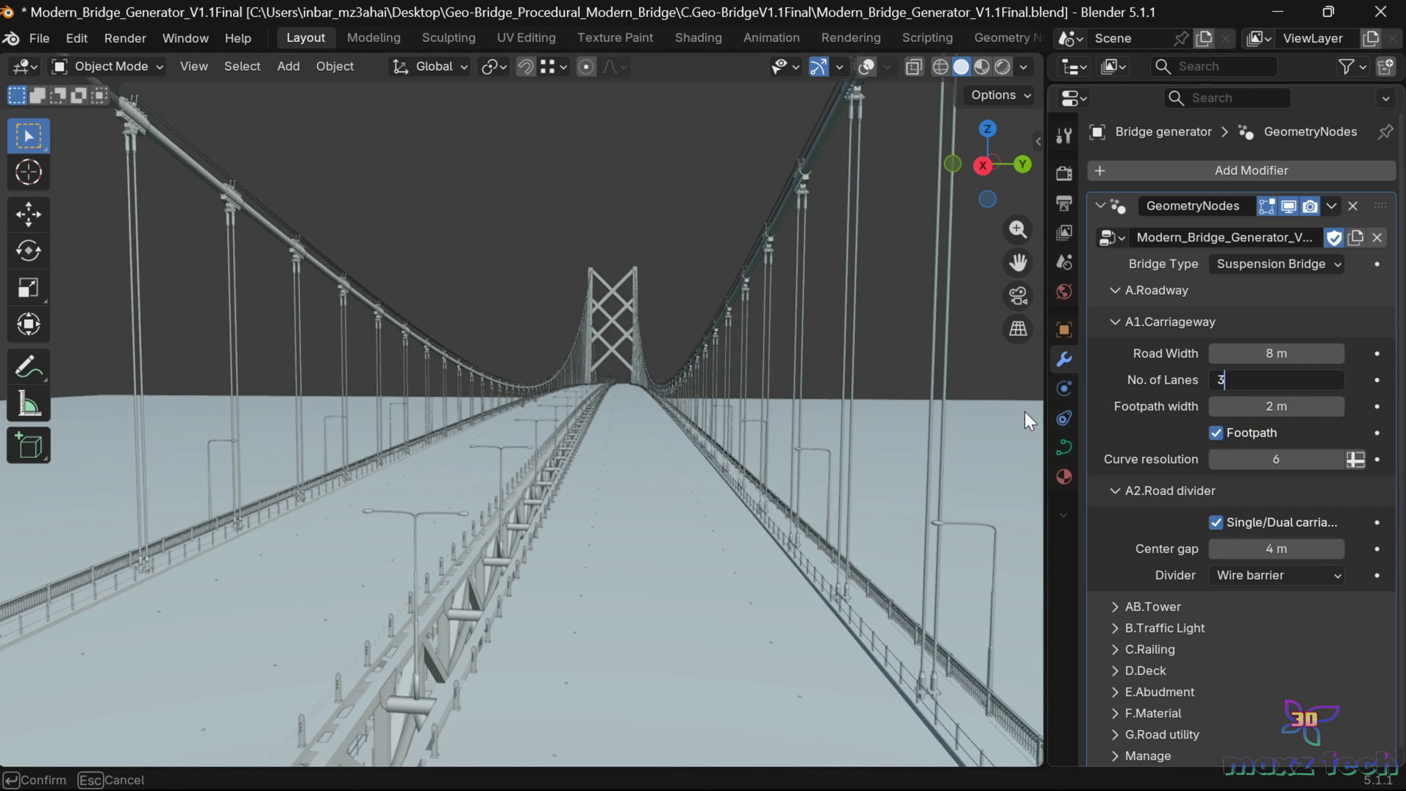
{"action": "key", "text": "Return"}
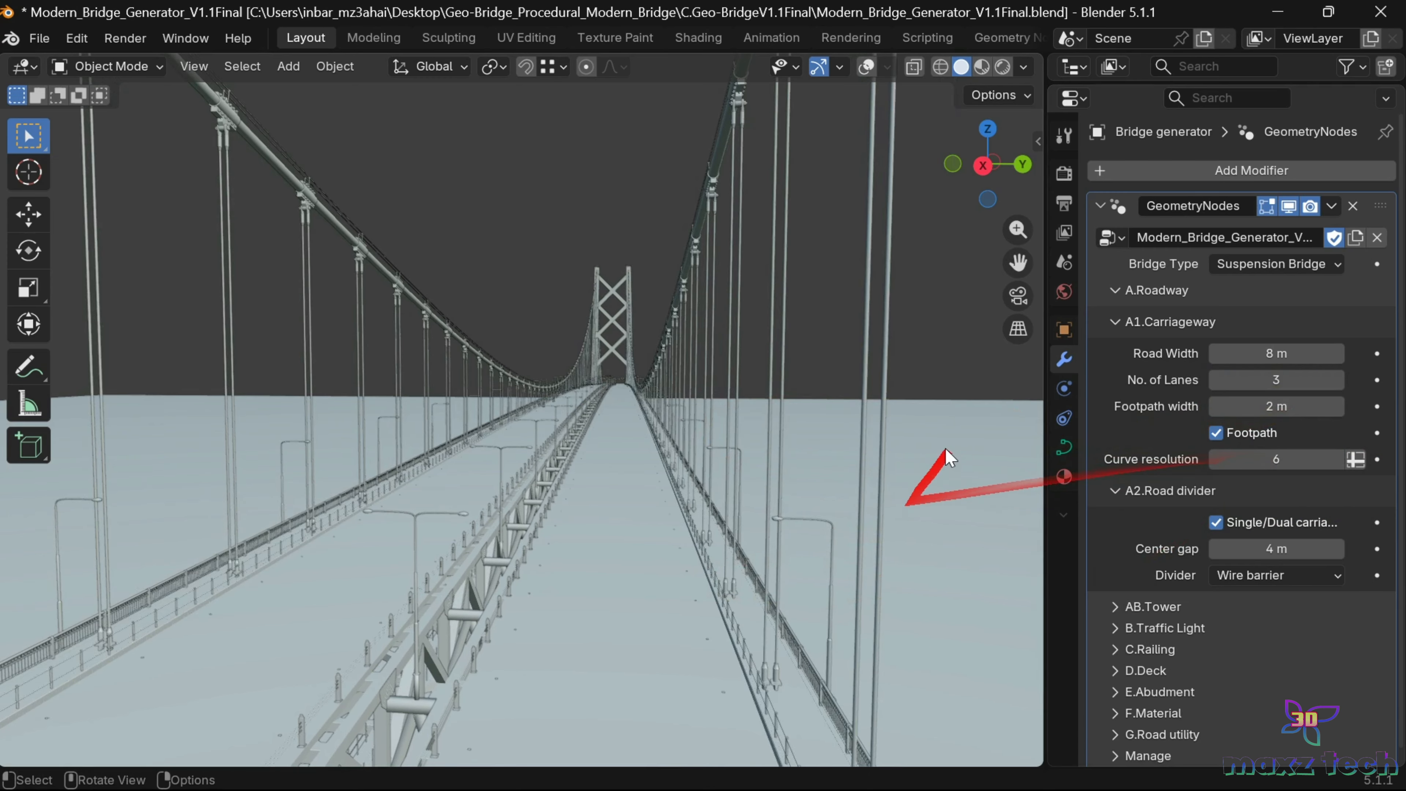
Step: Look closely at the suspension bridge's walkway edge and toggle the Footpath option off and on twice, leaving it enabled
{"action": "left_click_drag", "start_coordinate": [981, 206], "coordinate": [987, 204]}
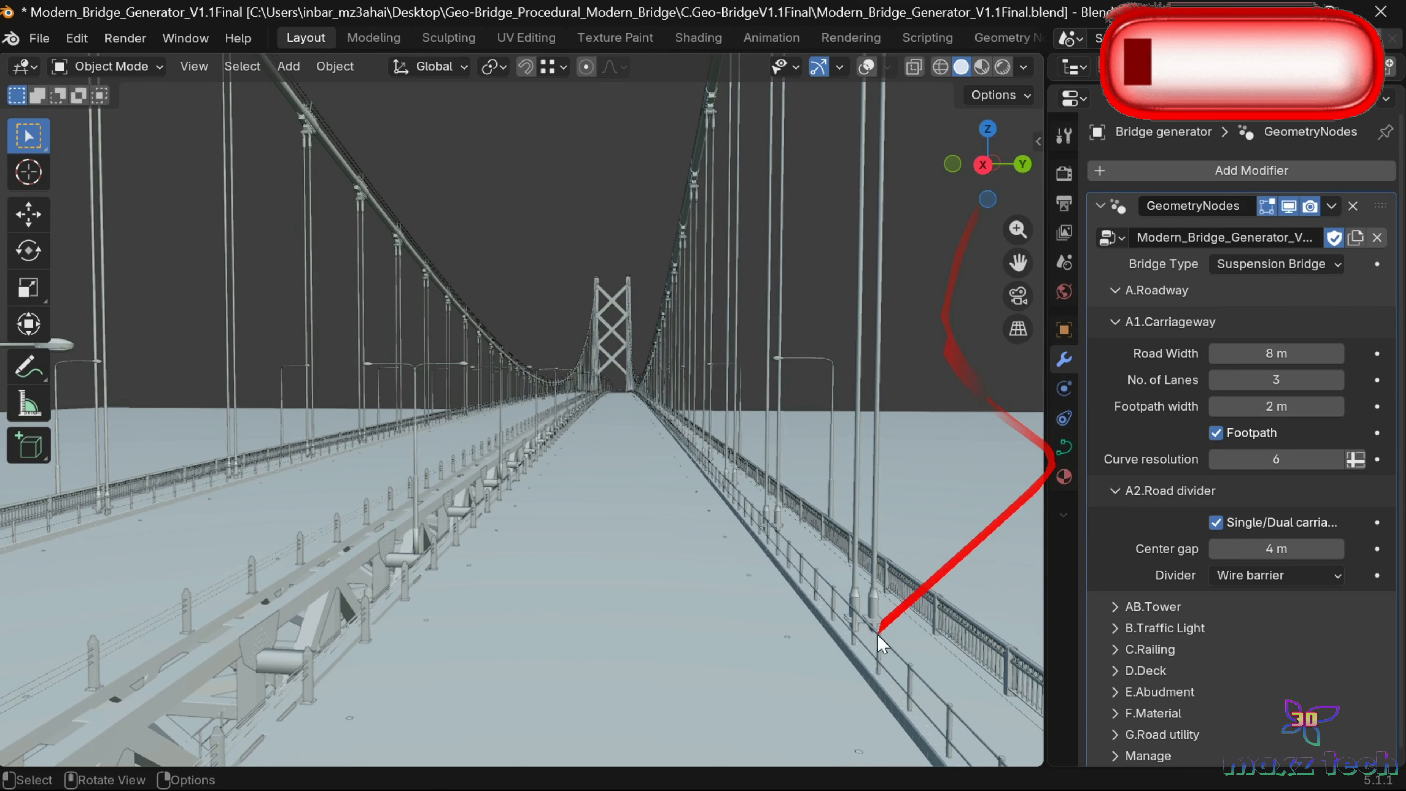
{"action": "mouse_move", "coordinate": [1018, 263]}
{"action": "left_mouse_down"}
{"action": "mouse_move", "coordinate": [963, 225]}
{"action": "mouse_move", "coordinate": [1018, 263]}
{"action": "left_mouse_up"}
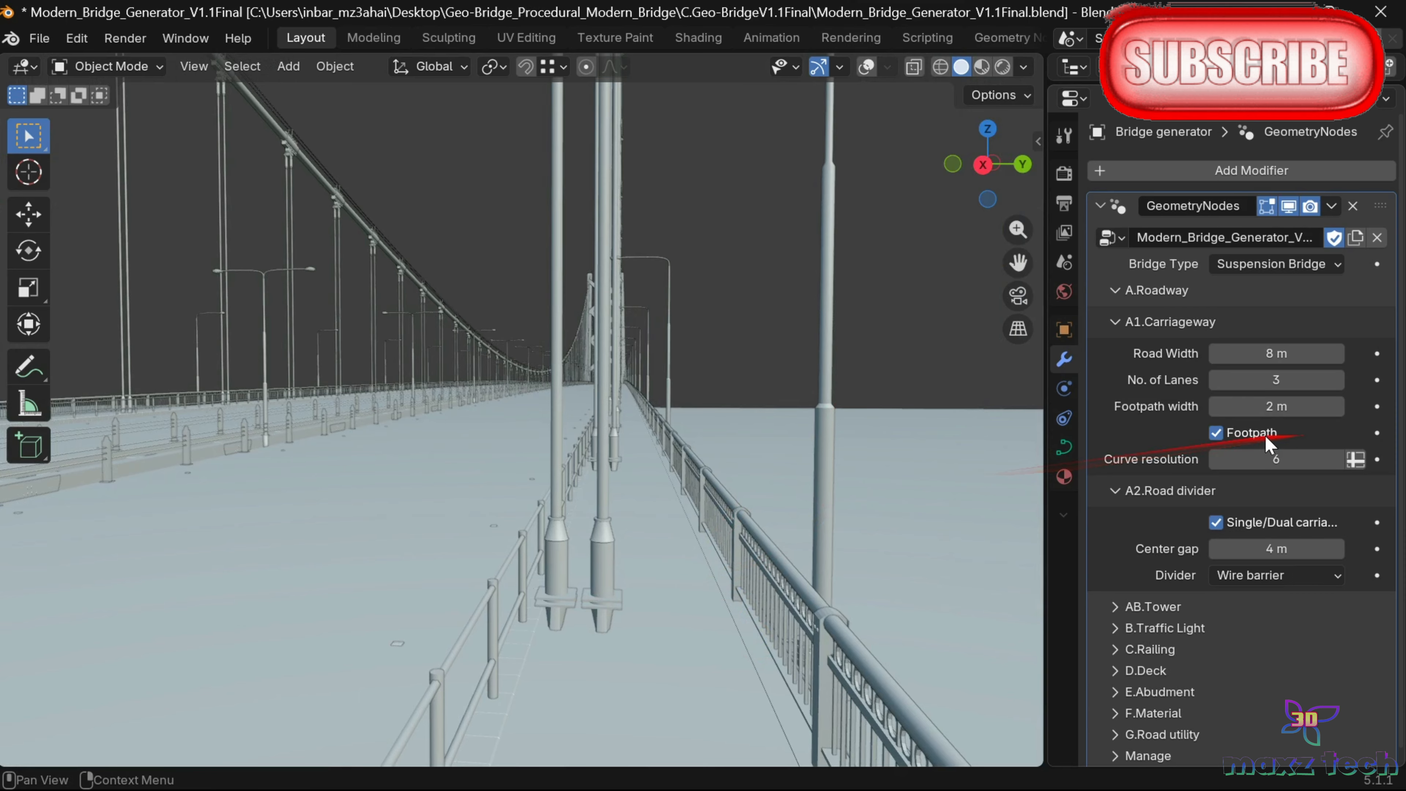
{"action": "left_click", "coordinate": [1220, 433]}
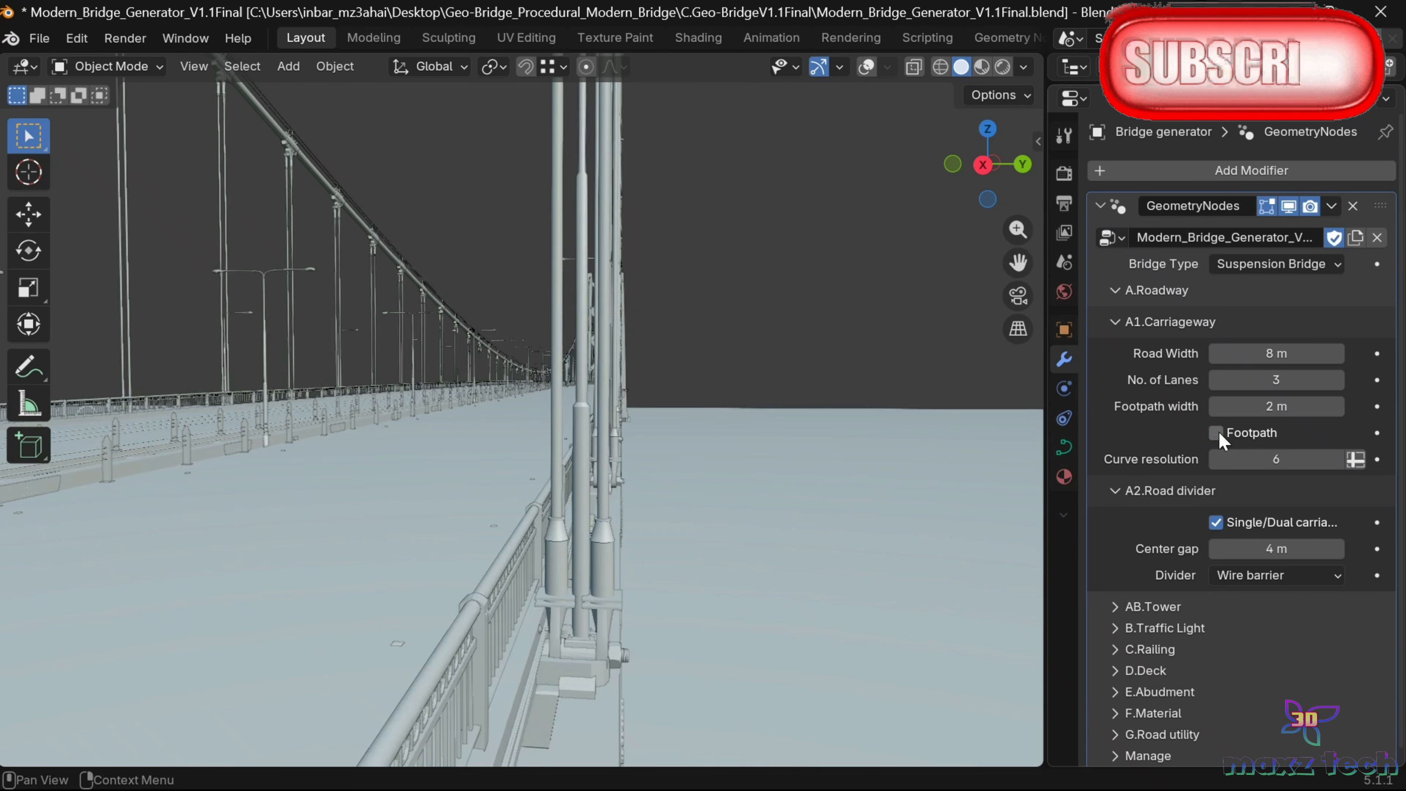
{"action": "left_click", "coordinate": [1219, 433]}
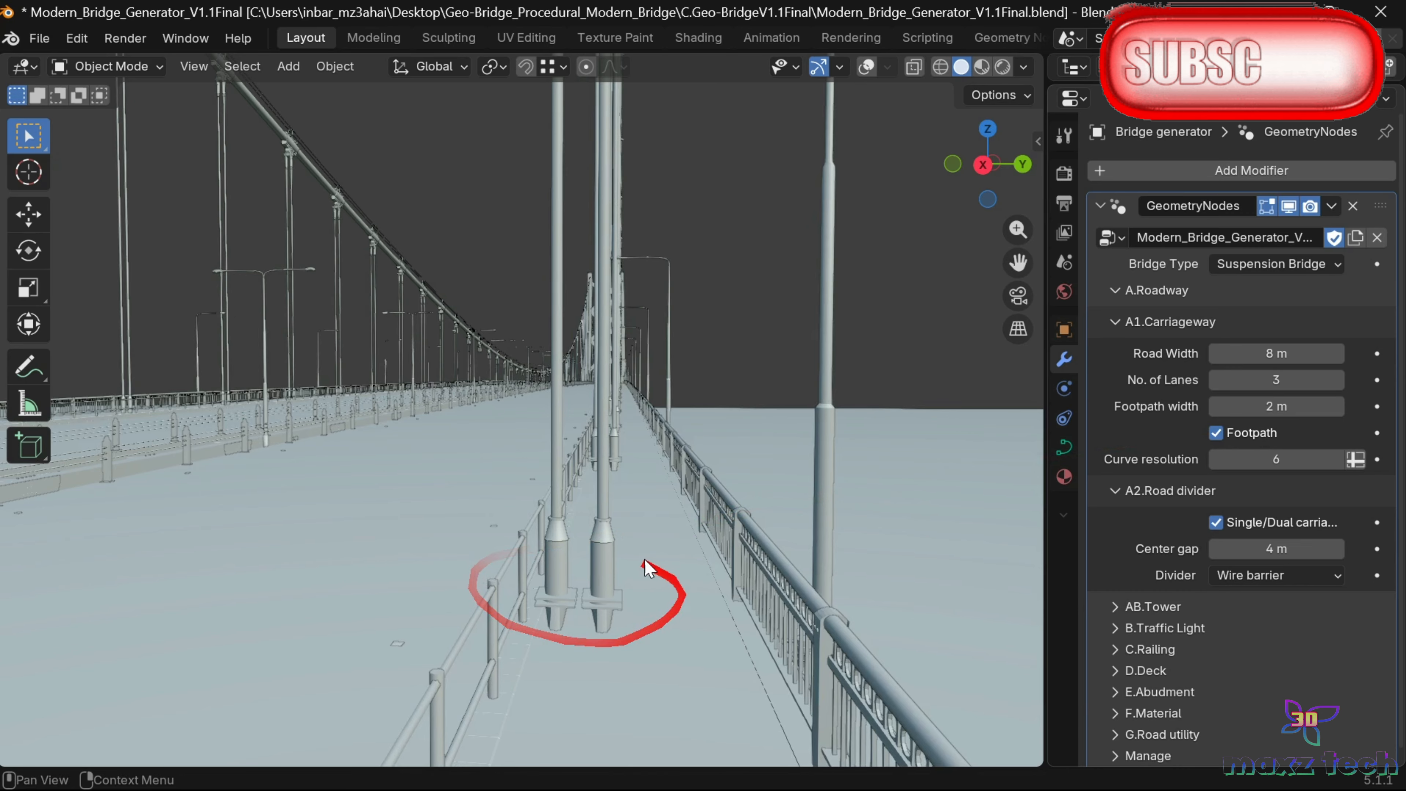
{"action": "left_click", "coordinate": [1216, 433]}
{"action": "left_click", "coordinate": [1216, 432]}
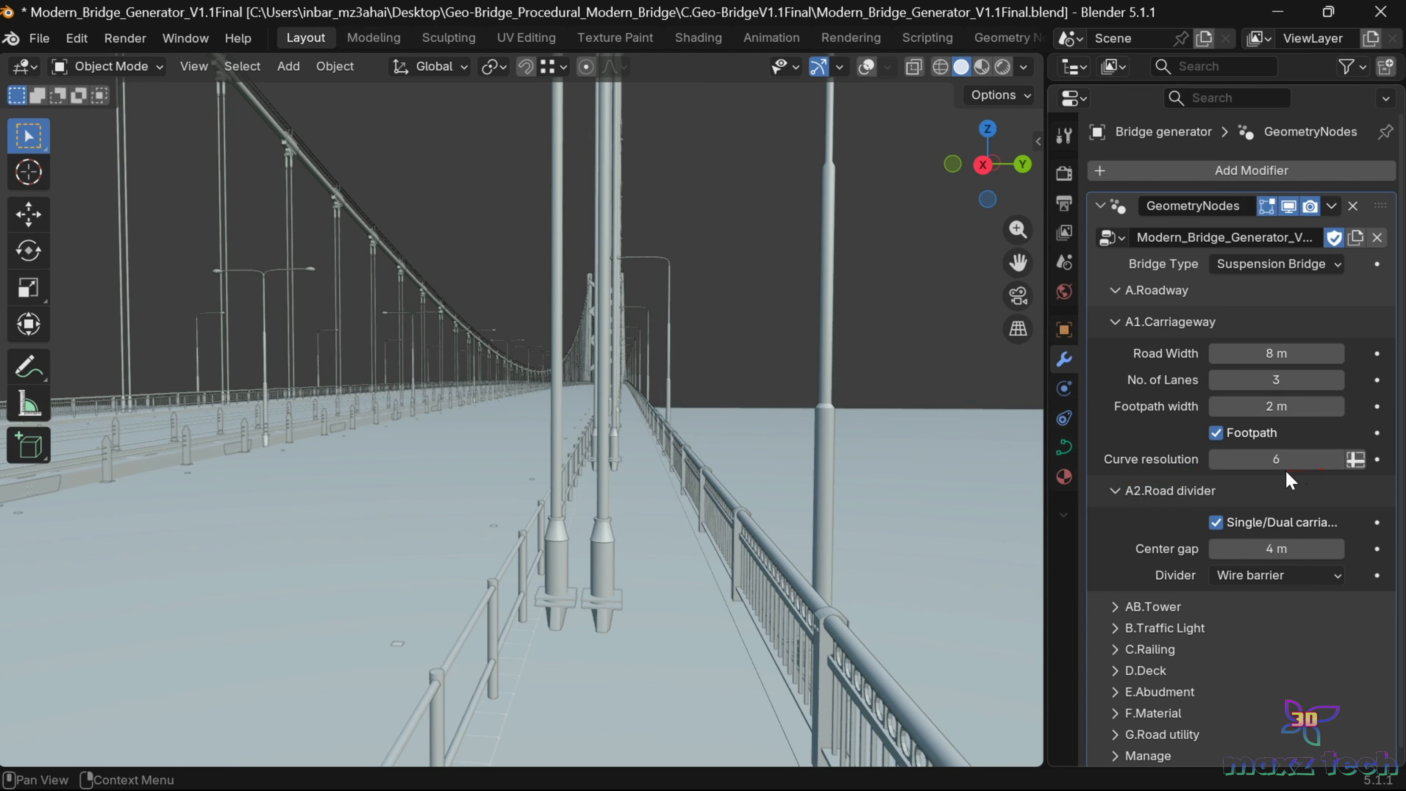
Step: Set the carriageway's Curve resolution to 8
{"action": "left_click", "coordinate": [1267, 464]}
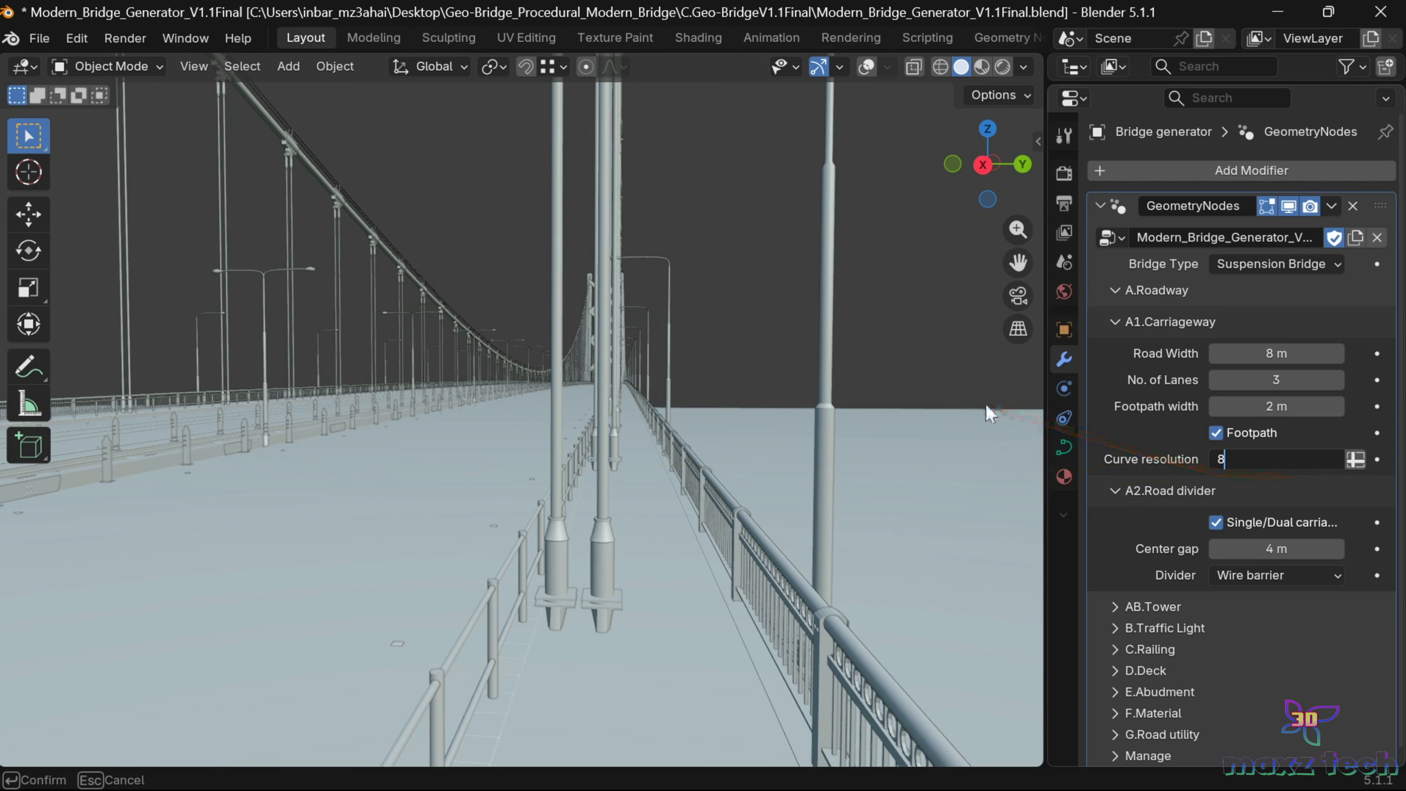
{"action": "key", "text": "Return"}
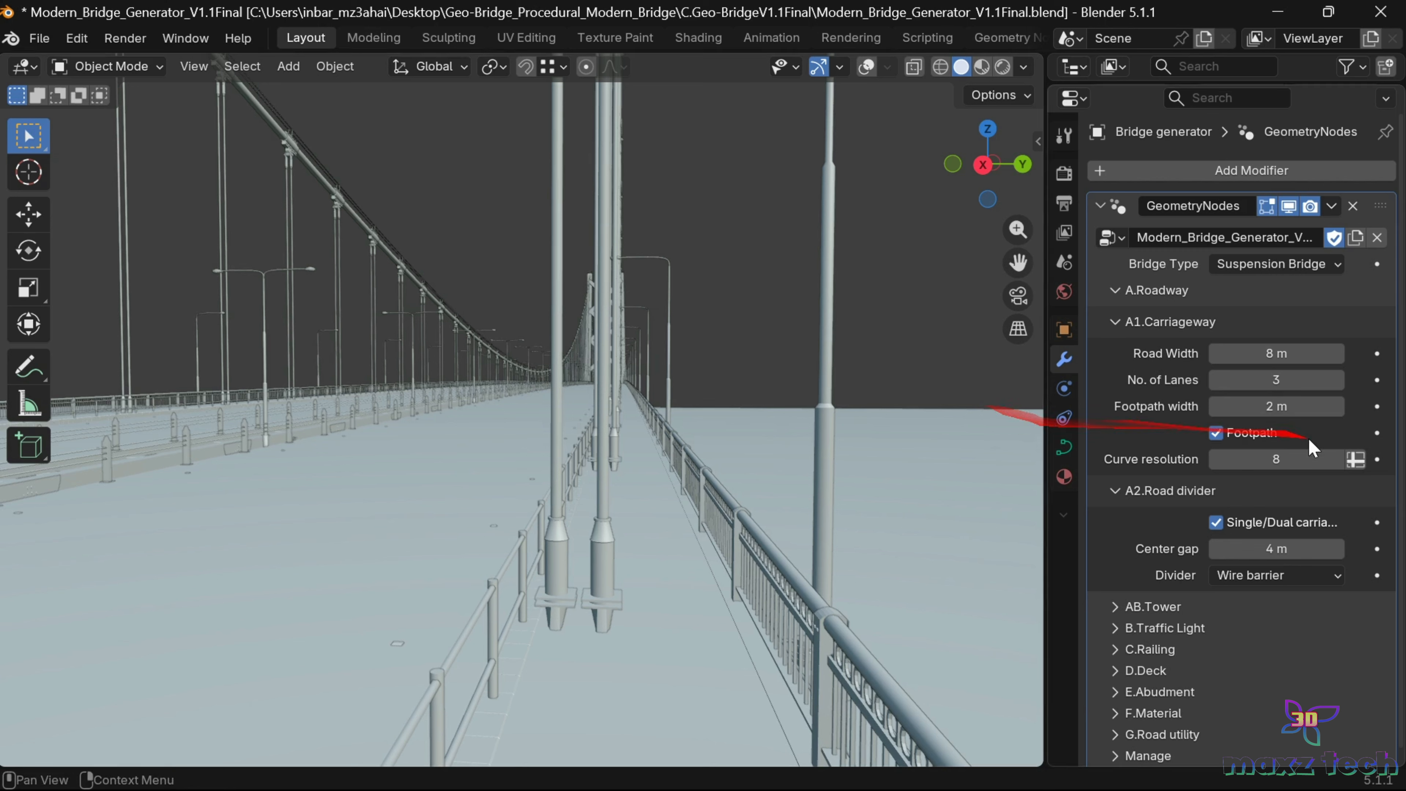
{"action": "scroll", "coordinate": [1140, 421], "scroll_direction": "down", "scroll_amount": 1}
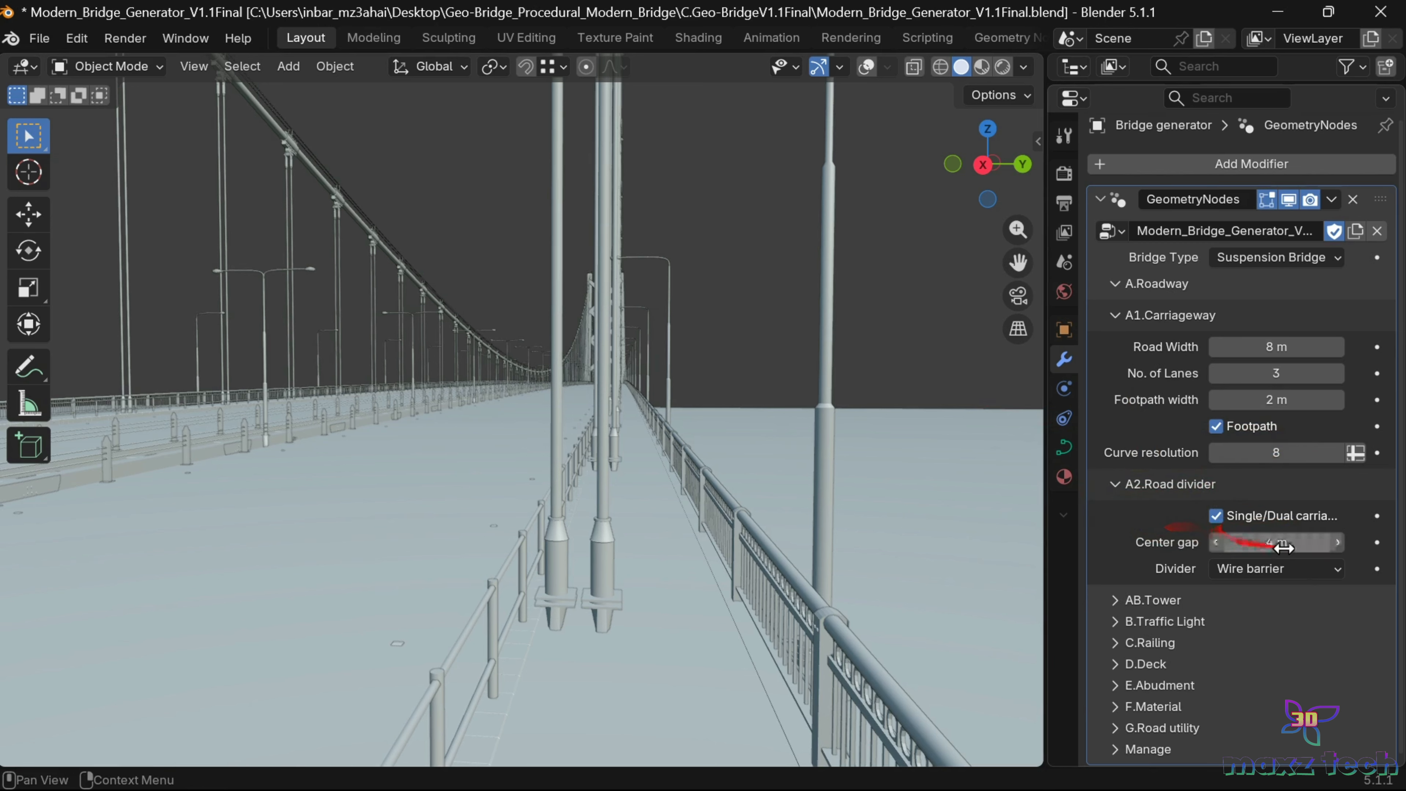
Step: Compare the single and dual carriageway layouts from along the deck, leaving the Single/Dual carriageway option enabled
{"action": "mouse_move", "coordinate": [941, 173]}
{"action": "left_mouse_down"}
{"action": "mouse_move", "coordinate": [952, 177]}
{"action": "mouse_move", "coordinate": [930, 183]}
{"action": "mouse_move", "coordinate": [959, 185]}
{"action": "left_mouse_up"}
{"action": "scroll", "coordinate": [917, 211], "scroll_direction": "down", "scroll_amount": 4}
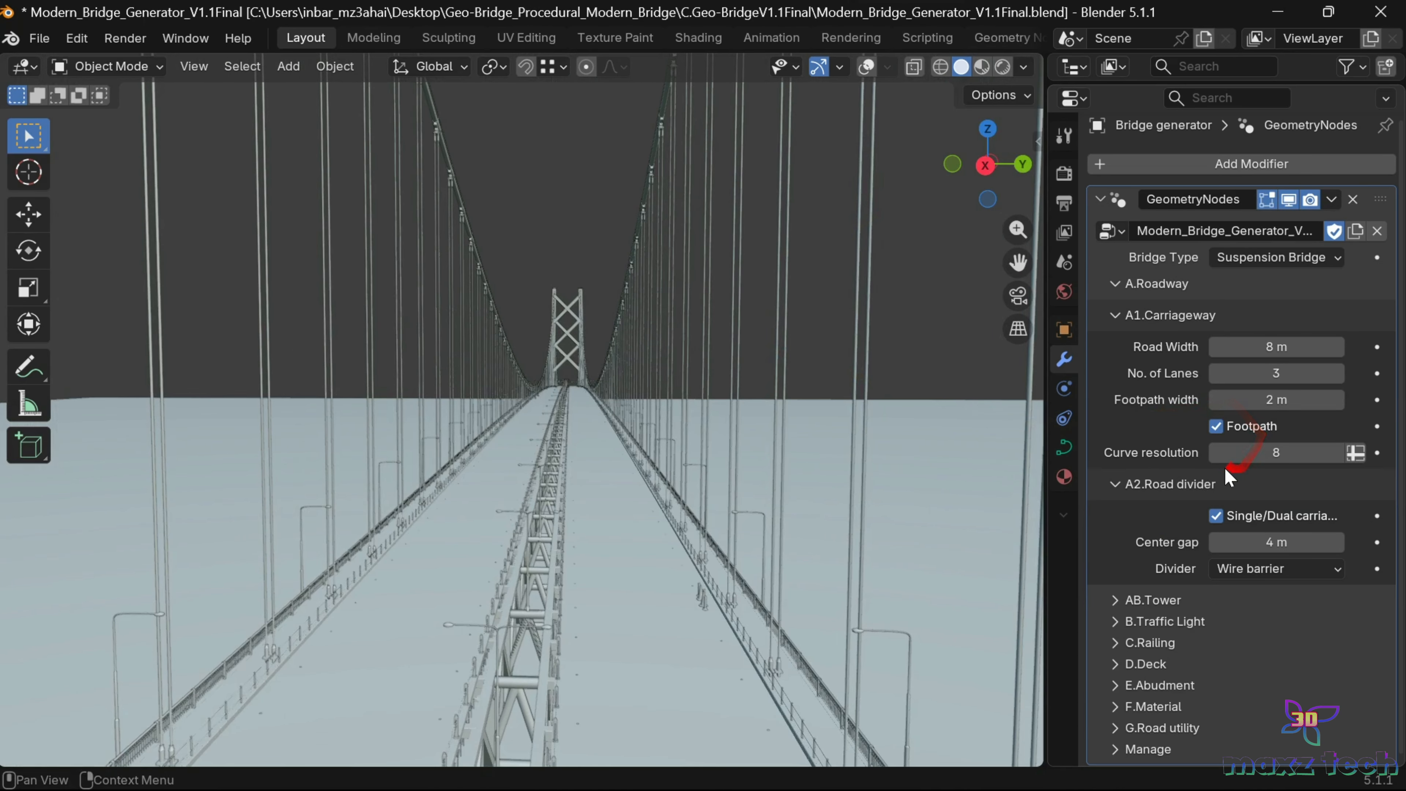
{"action": "left_click", "coordinate": [1216, 516]}
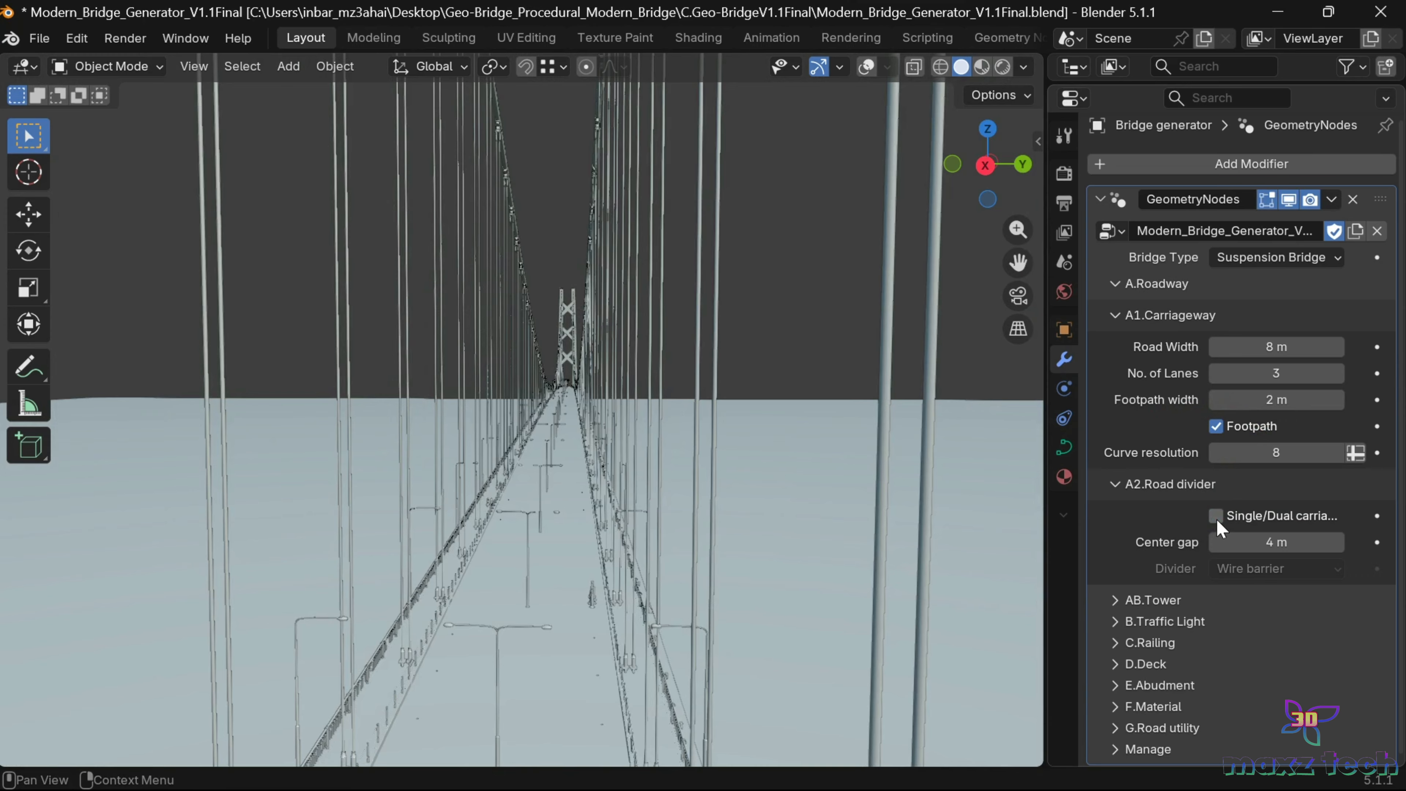
{"action": "mouse_move", "coordinate": [961, 160]}
{"action": "left_mouse_down"}
{"action": "mouse_move", "coordinate": [962, 172]}
{"action": "mouse_move", "coordinate": [959, 157]}
{"action": "left_mouse_up"}
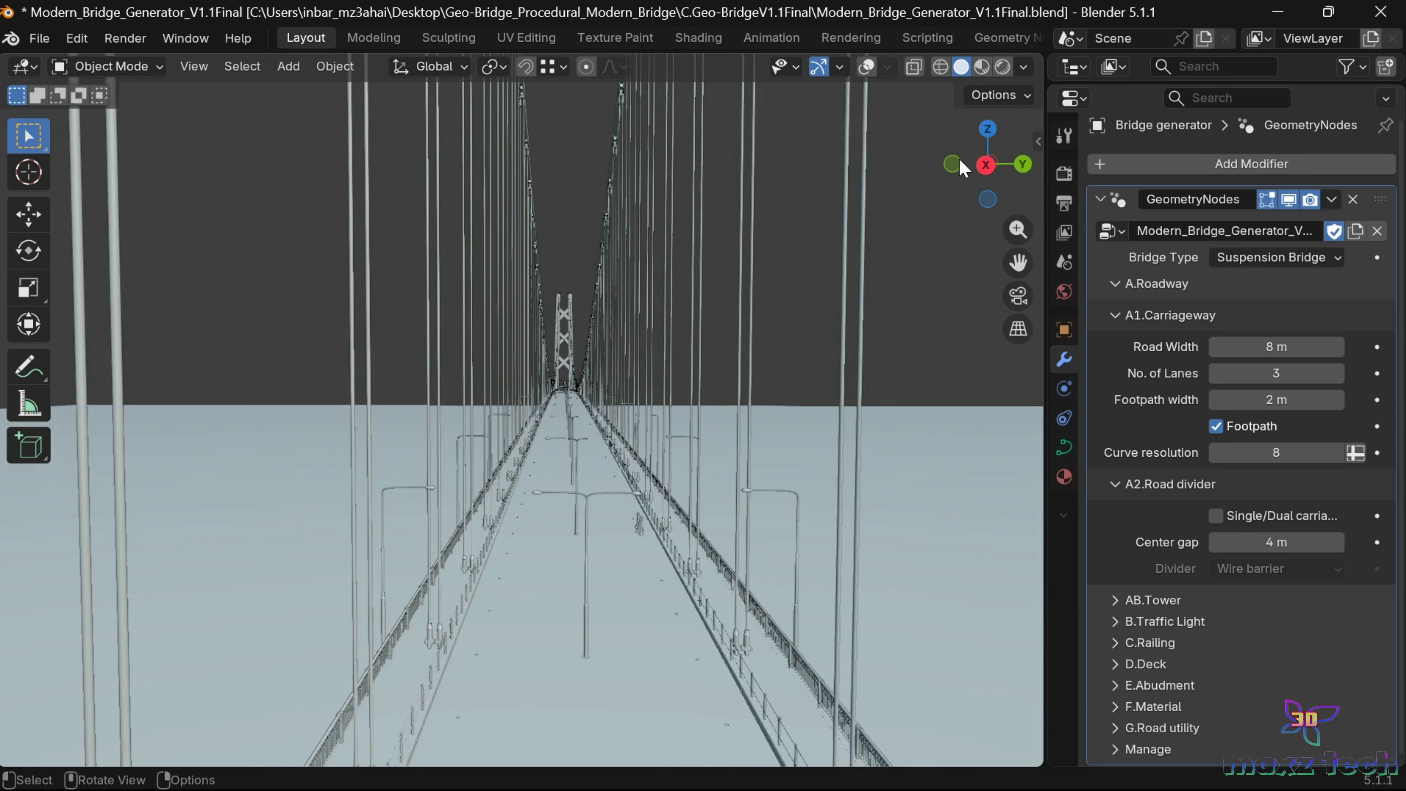
{"action": "left_click", "coordinate": [1218, 515]}
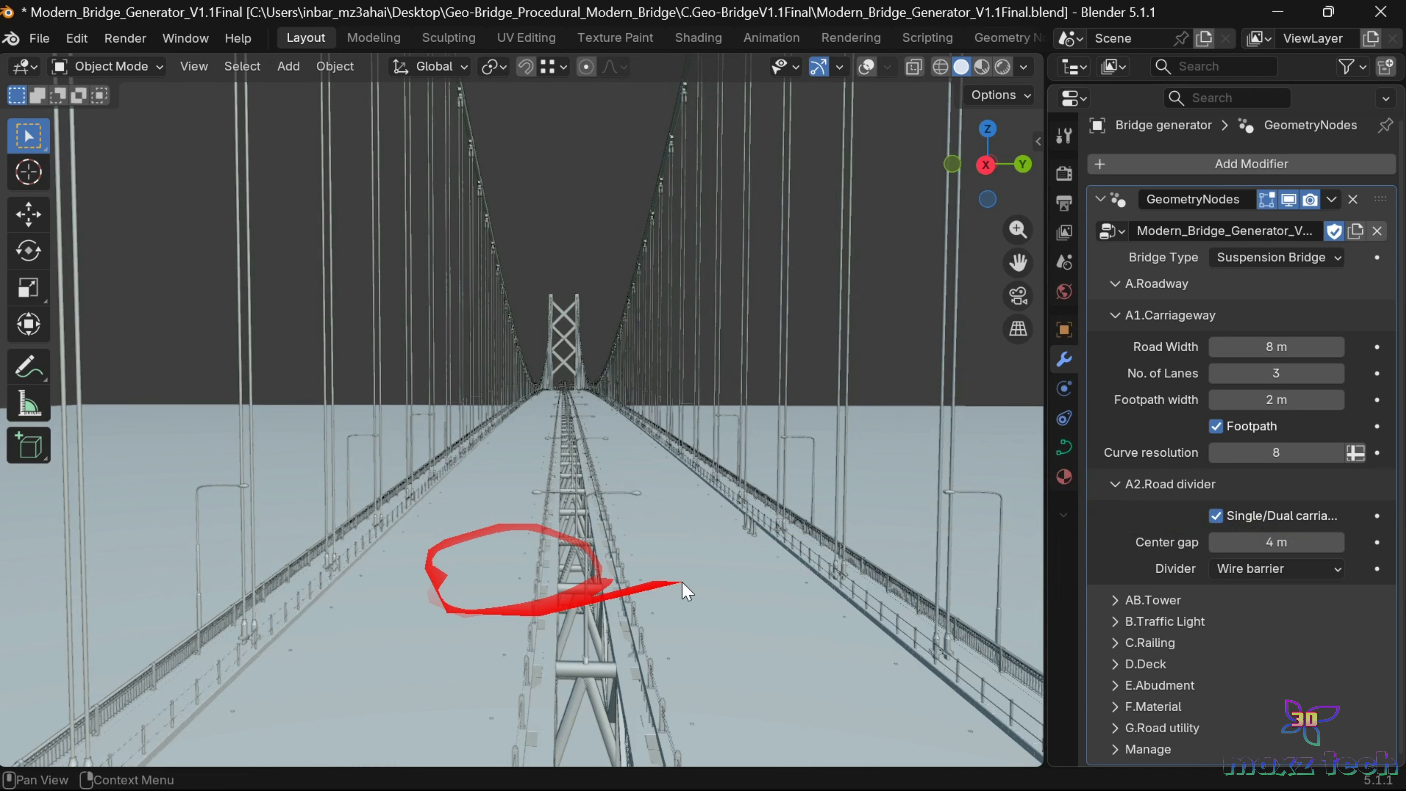
{"action": "left_click_drag", "start_coordinate": [982, 200], "coordinate": [952, 196]}
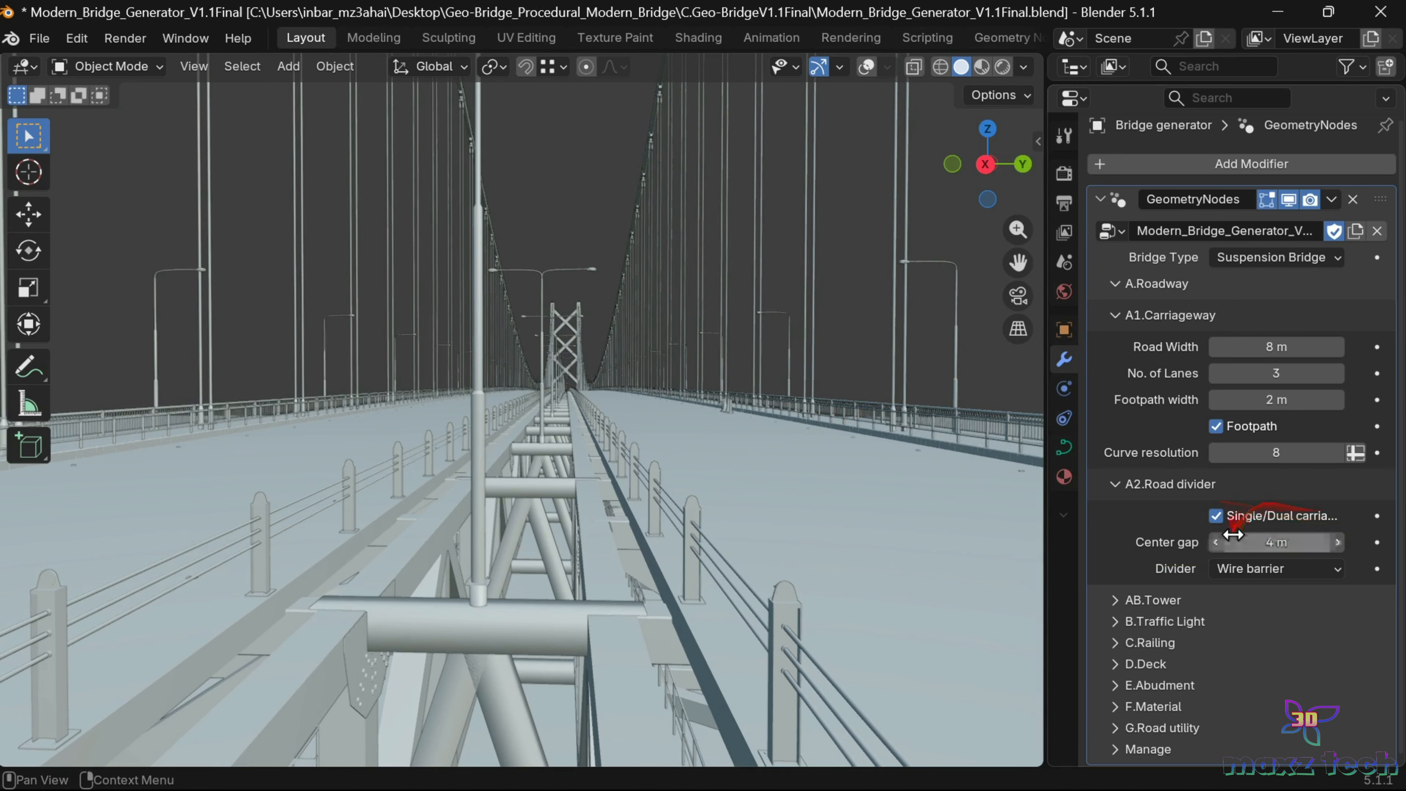
{"action": "left_click", "coordinate": [1215, 516]}
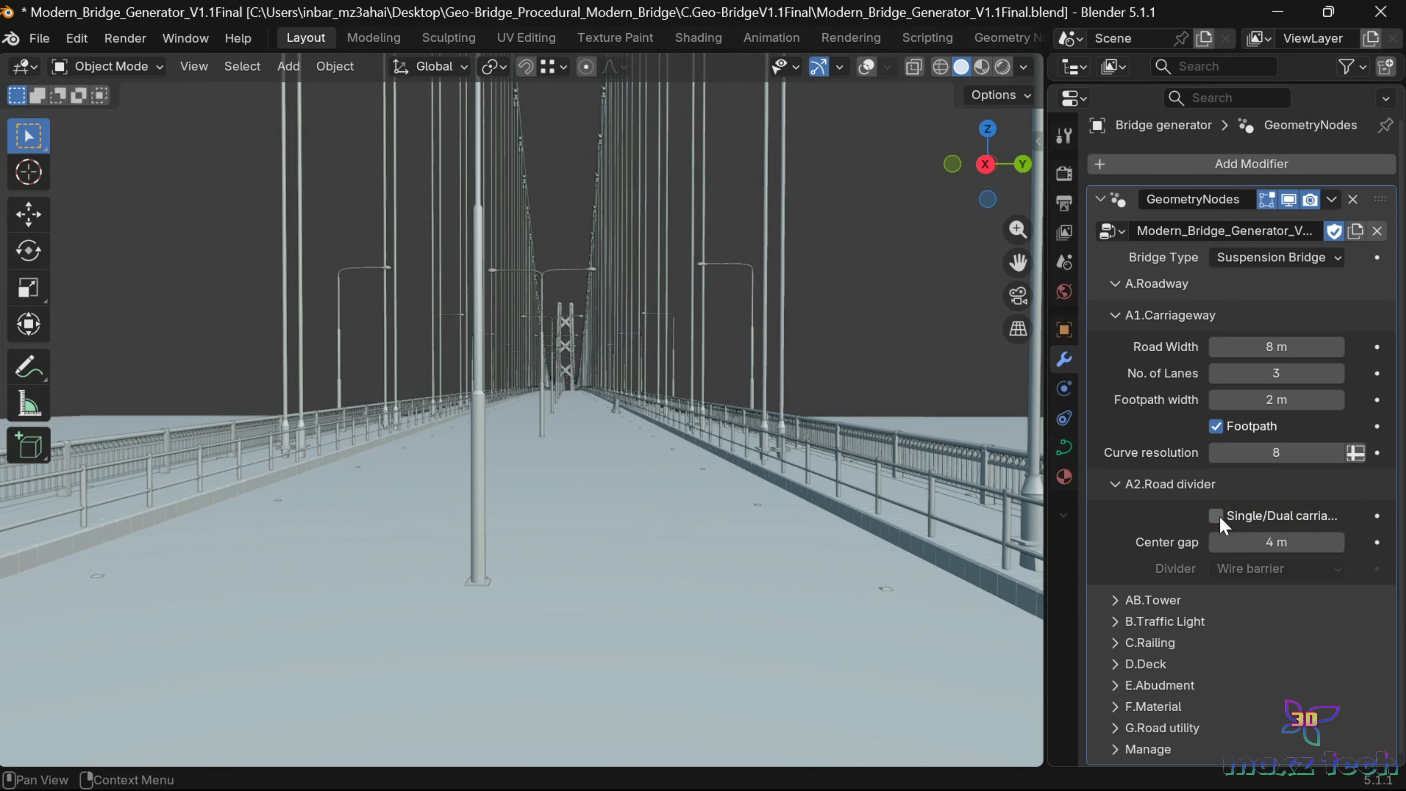
{"action": "left_click", "coordinate": [1218, 518]}
Step: Try a road divider Center gap of 8 m, and set it back to 4 m
{"action": "left_click", "coordinate": [1282, 543]}
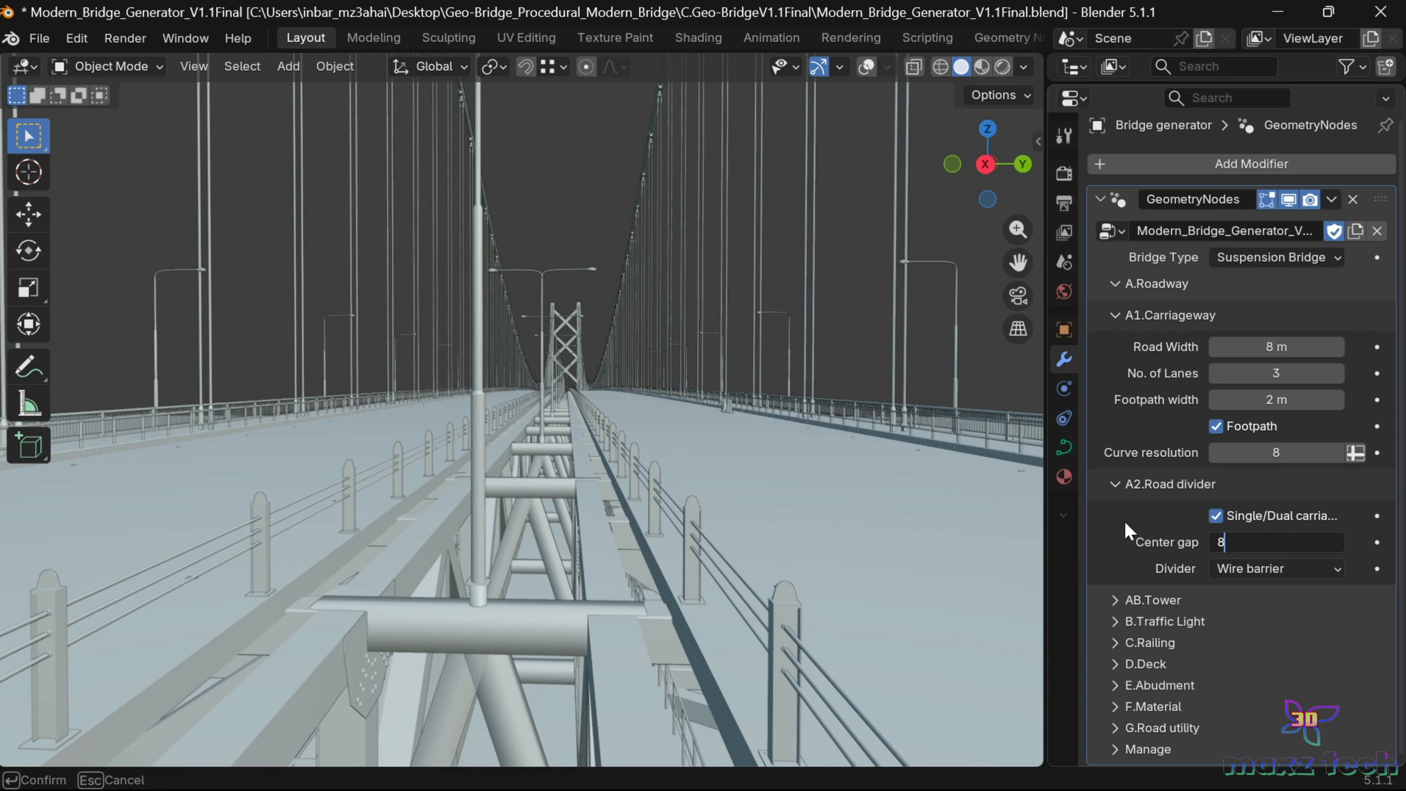
{"action": "key", "text": "Return"}
{"action": "left_click_drag", "start_coordinate": [1278, 453], "coordinate": [1282, 454]}
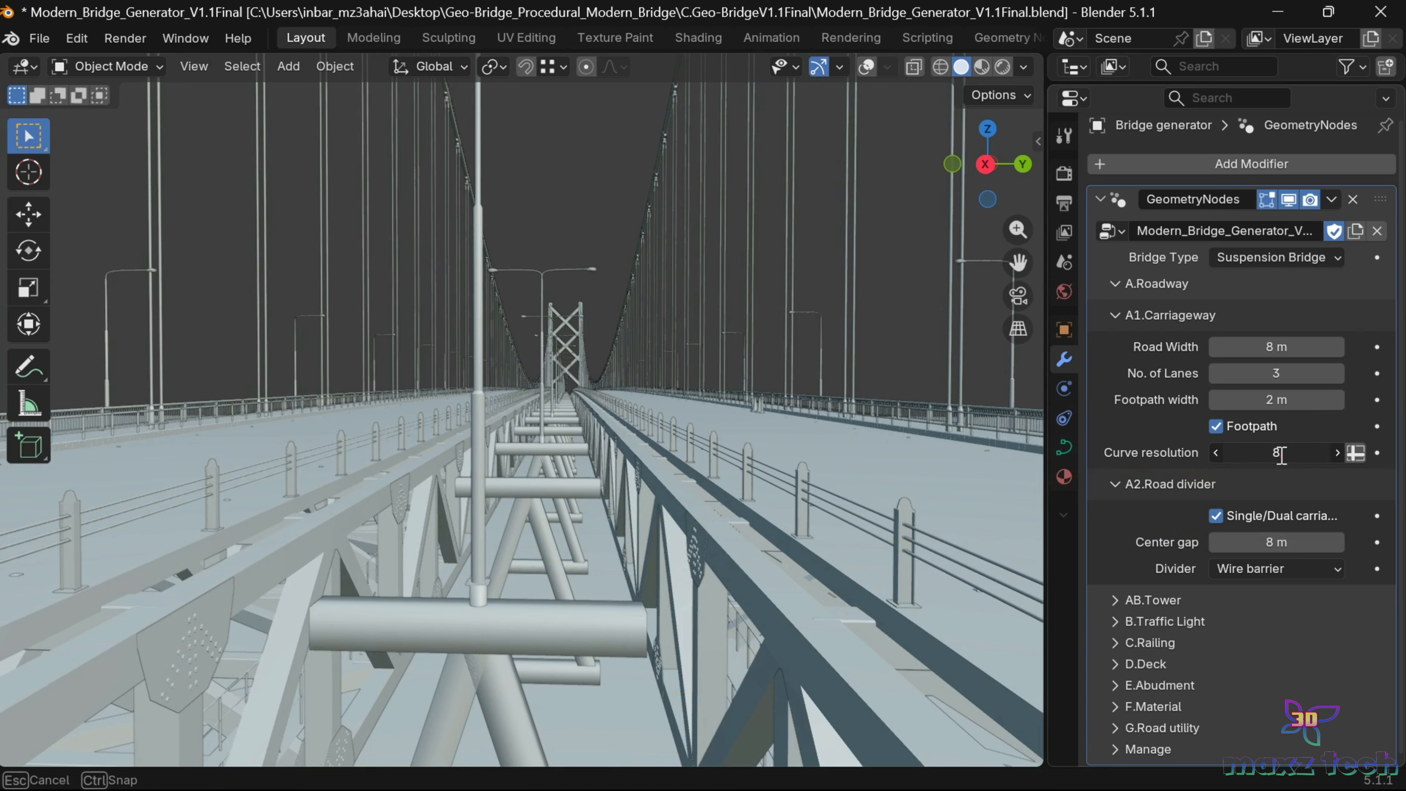
{"action": "key", "text": "Return"}
{"action": "left_click", "coordinate": [1269, 542]}
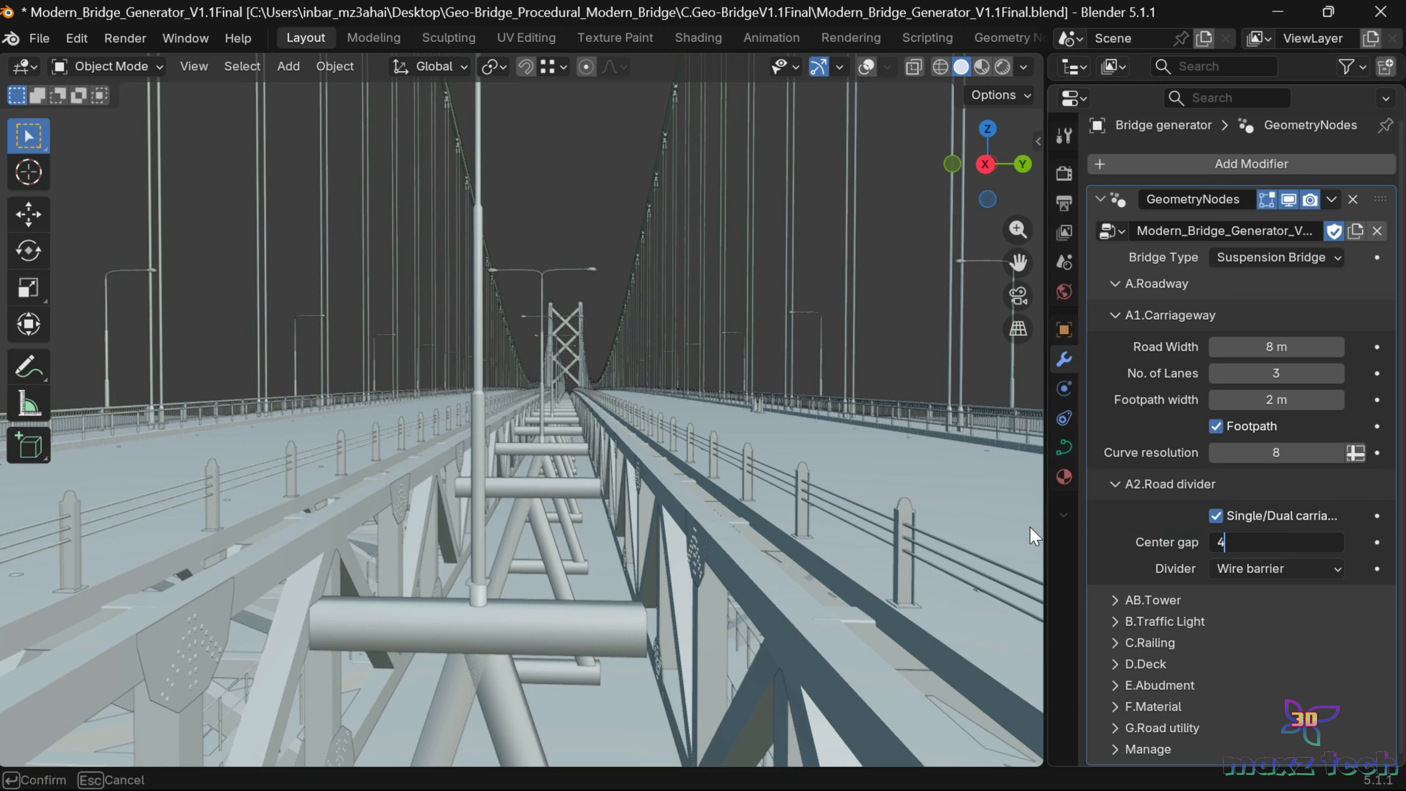
{"action": "key", "text": "Return"}
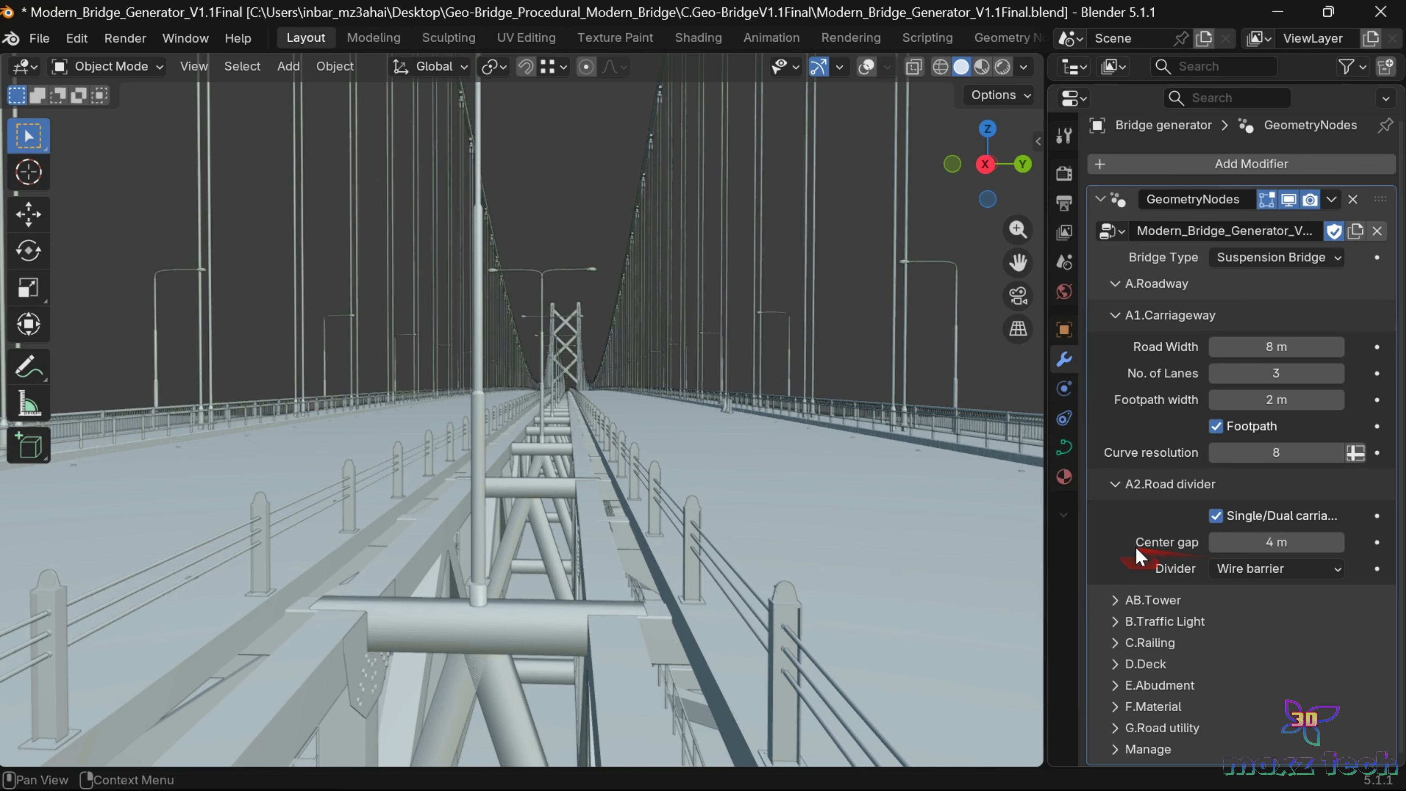
Step: Collapse the A.Roadway settings with their carriageway and road divider groups, and expand the AB.Tower settings
{"action": "left_click", "coordinate": [1116, 488]}
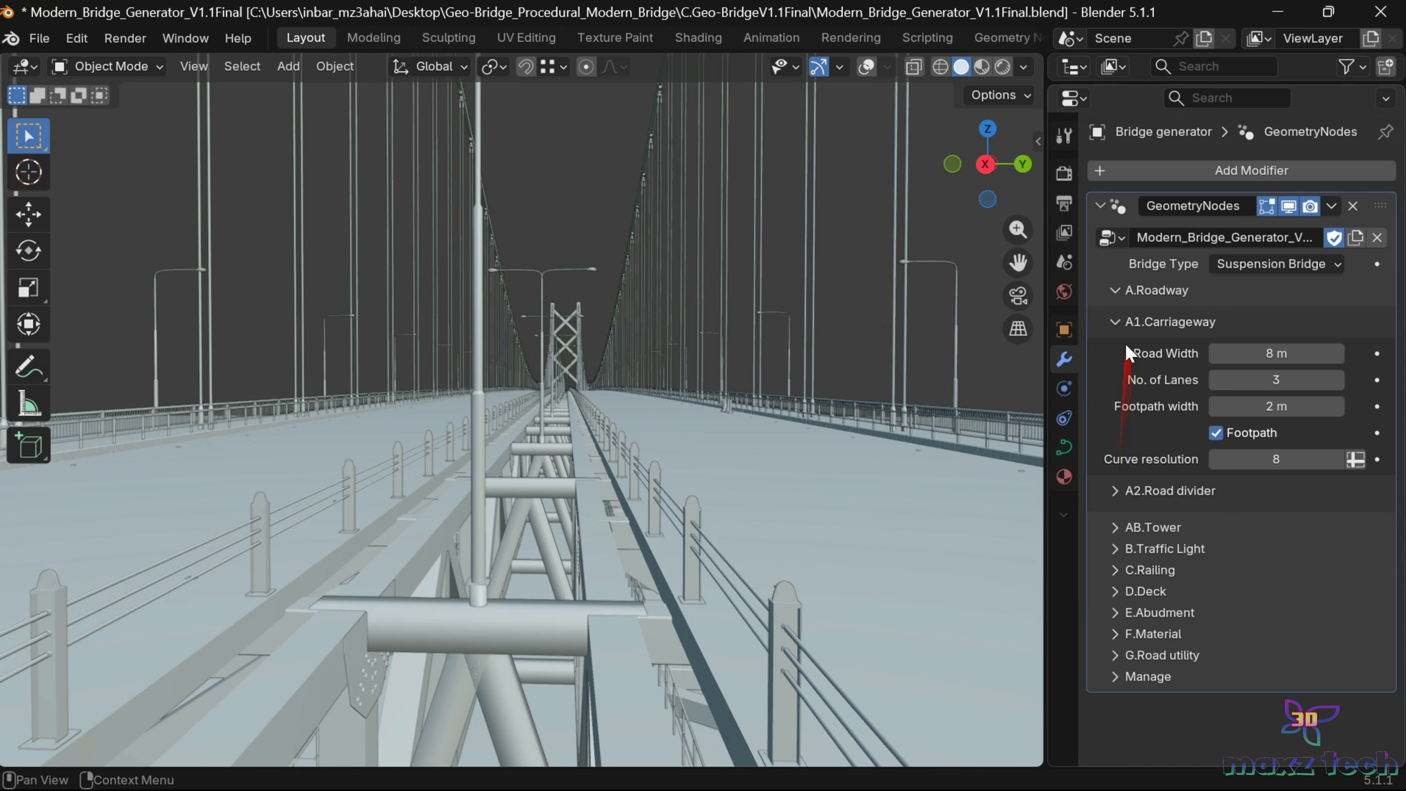
{"action": "left_click", "coordinate": [1123, 327]}
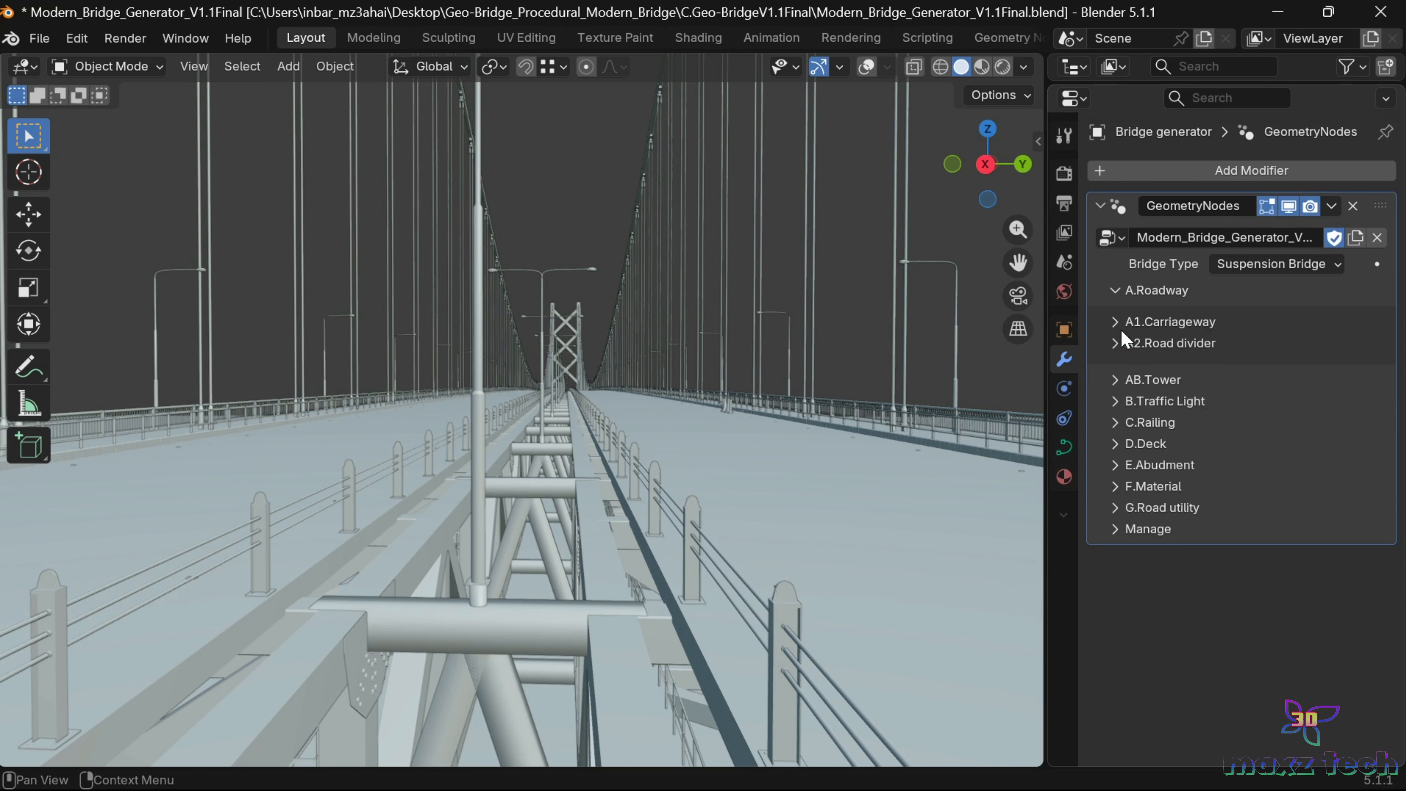
{"action": "left_click", "coordinate": [1116, 380]}
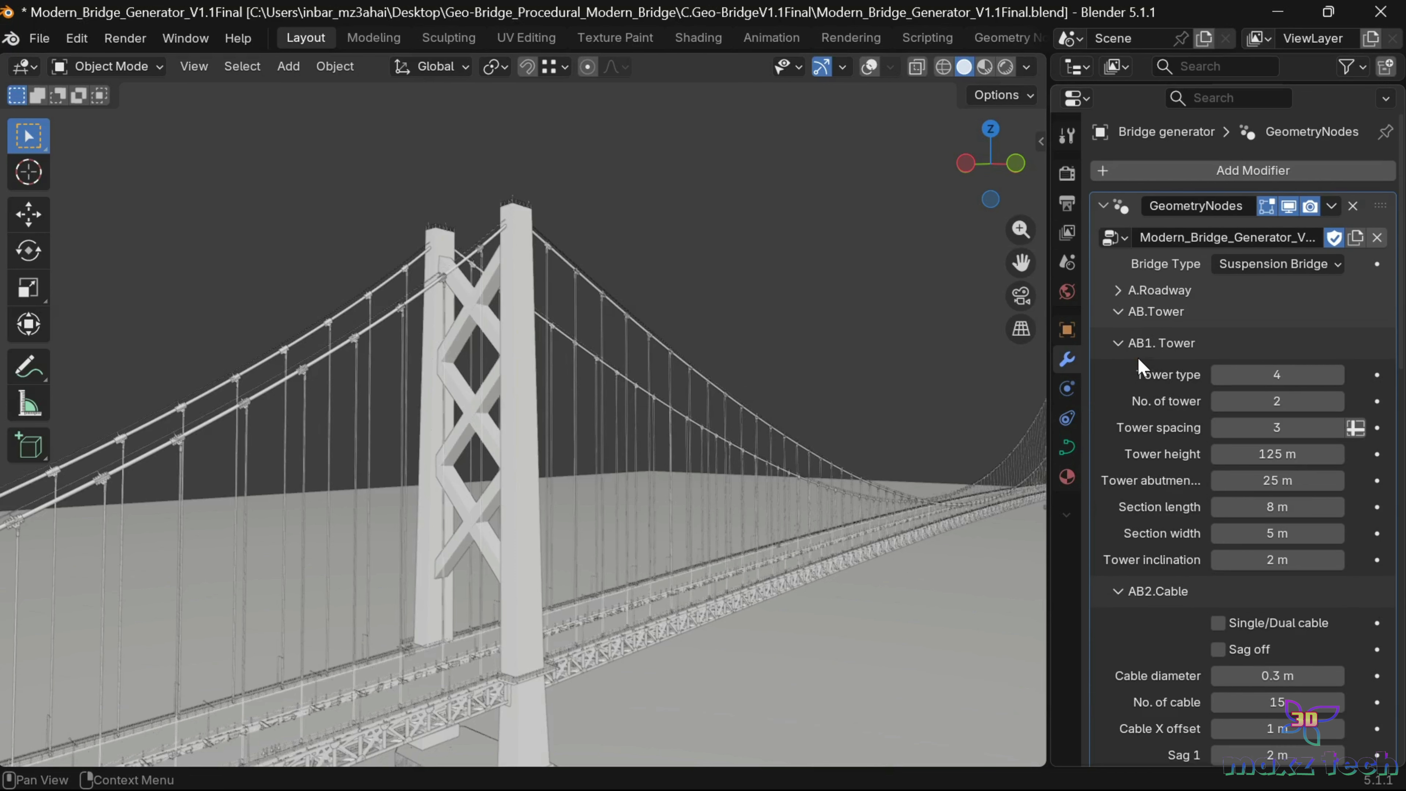
Step: Try tower types 6, 8 and 3 on the suspension bridge, and return the Tower type to 4
{"action": "scroll", "coordinate": [1137, 356], "scroll_direction": "down", "scroll_amount": 3}
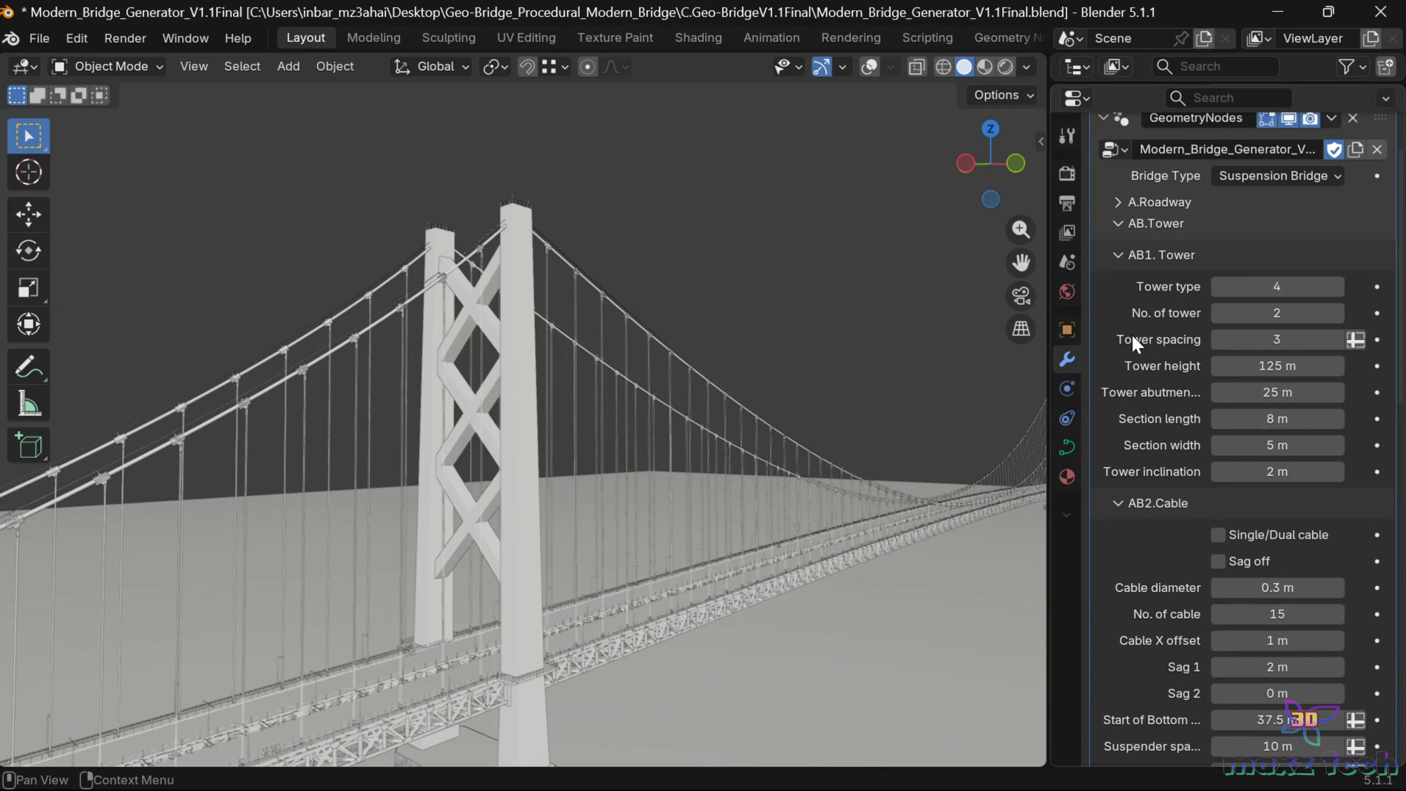
{"action": "left_click", "coordinate": [1274, 286]}
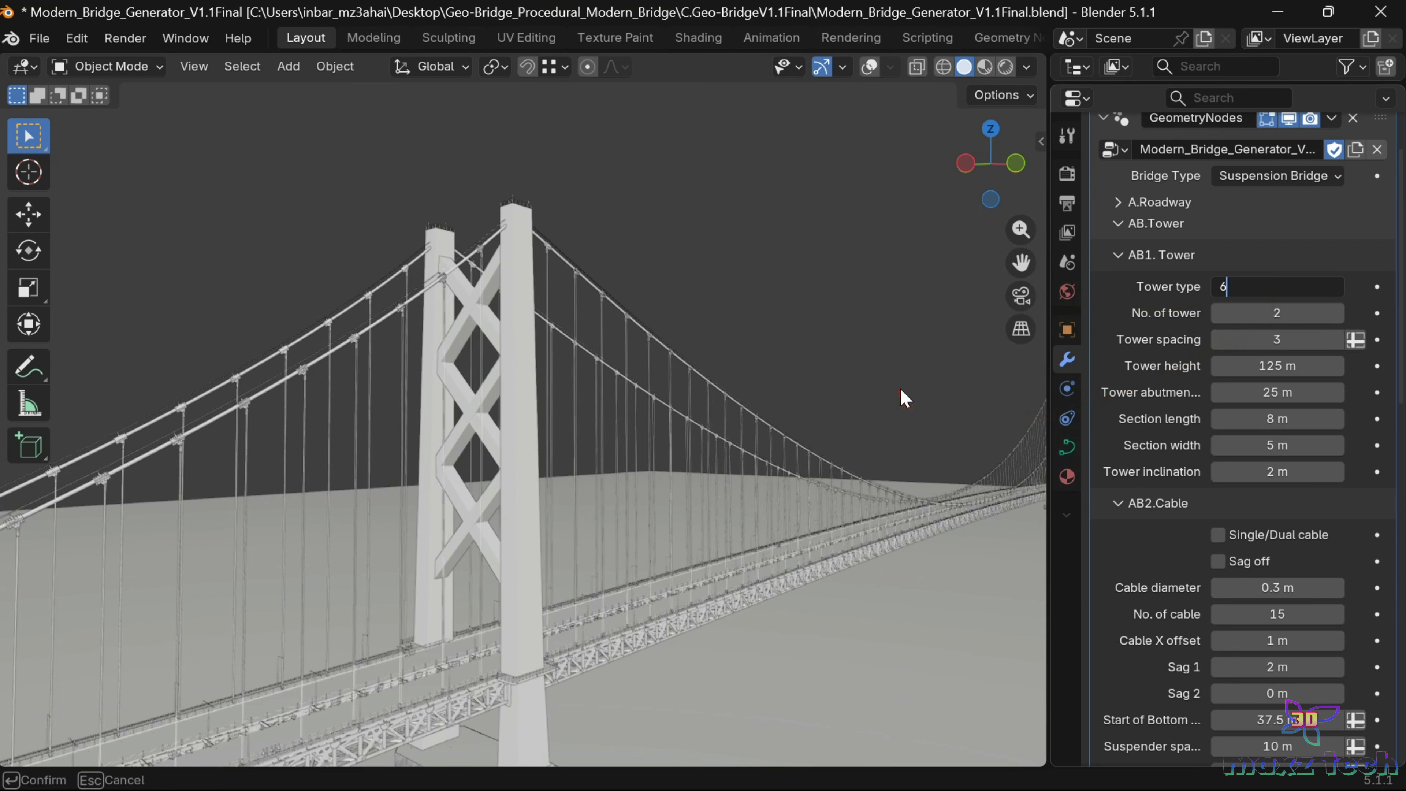
{"action": "key", "text": "Return"}
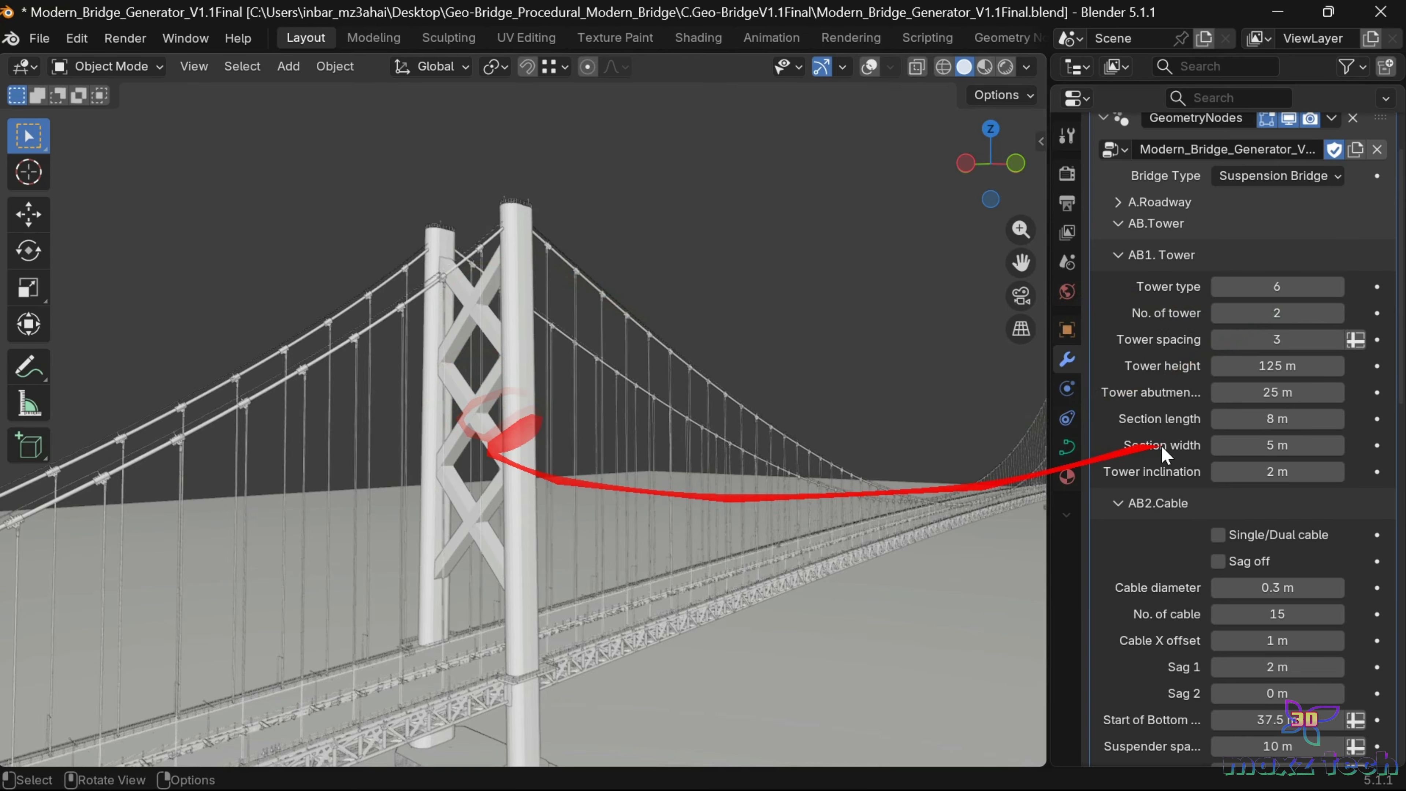
{"action": "left_click", "coordinate": [1296, 289]}
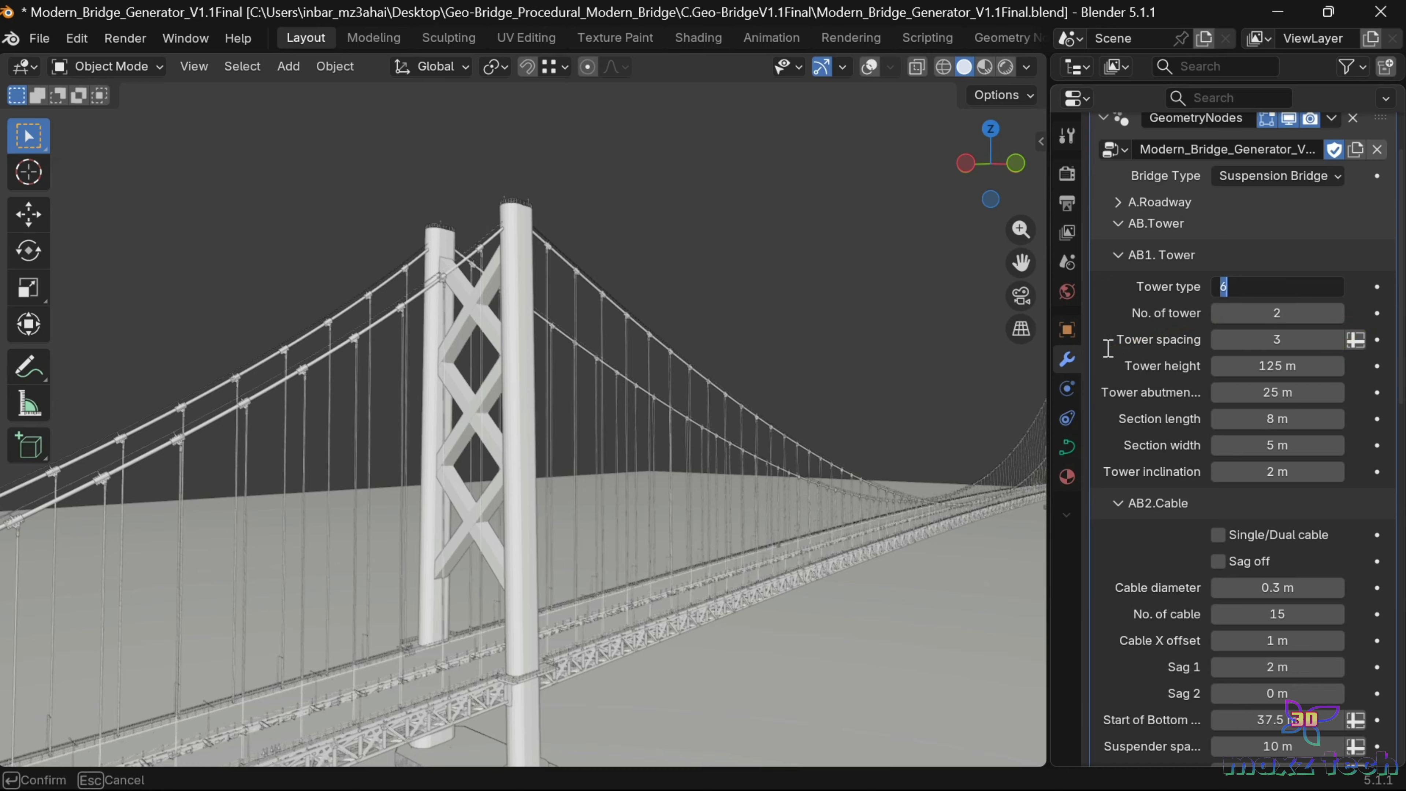
{"action": "type", "text": "8"}
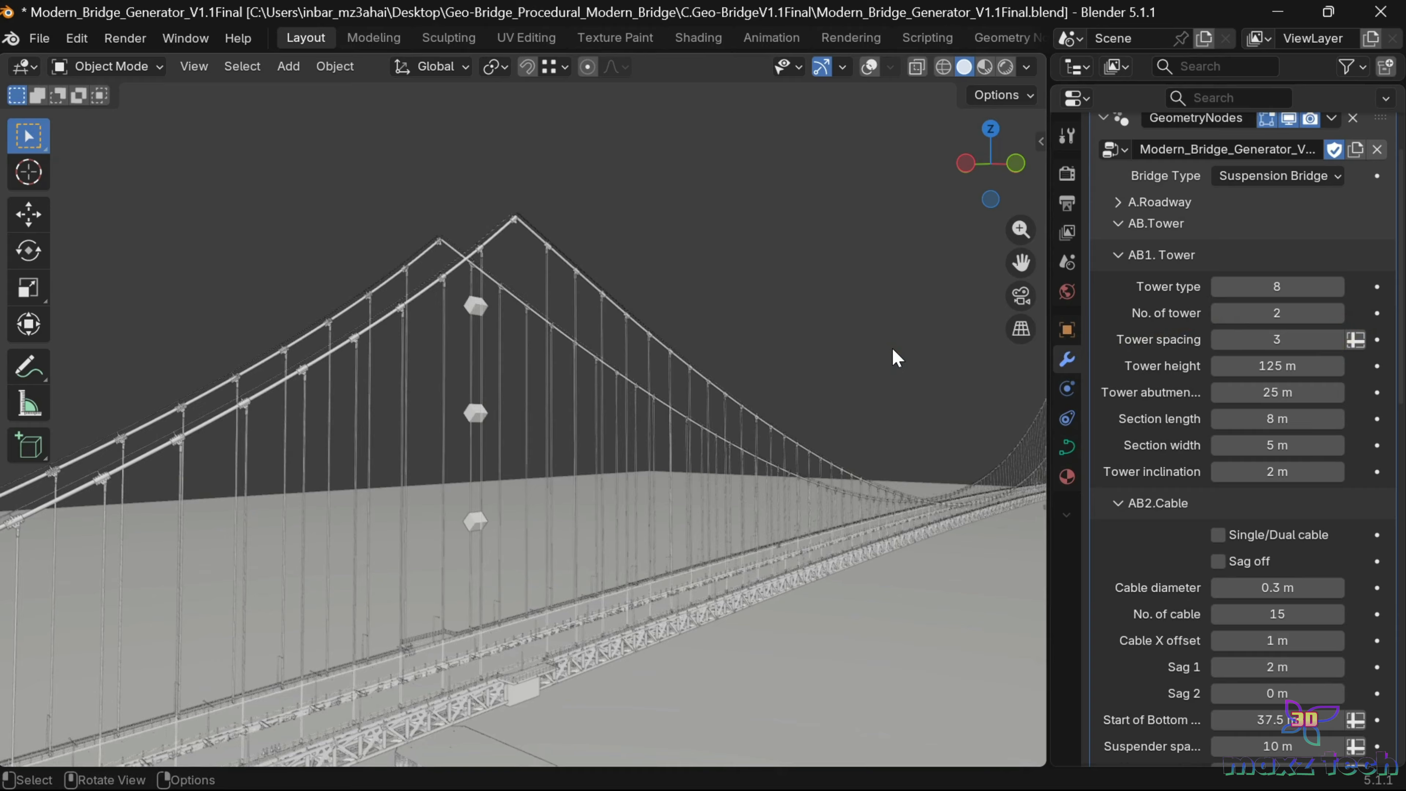
{"action": "key", "text": "BackSpace"}
{"action": "type", "text": "3"}
{"action": "key", "text": "Return"}
{"action": "left_click", "coordinate": [1292, 288]}
{"action": "key", "text": "Return"}
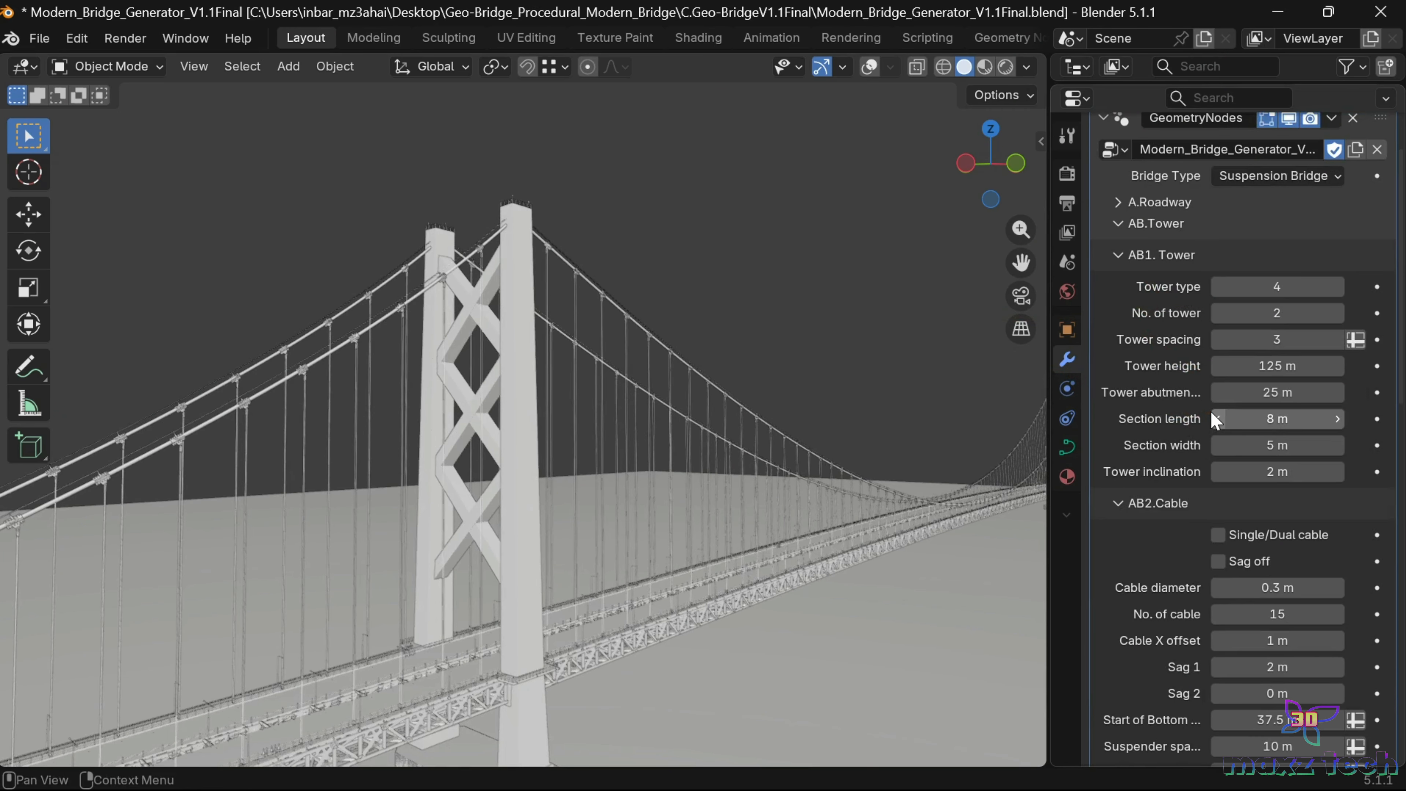
Step: Set the number of towers to 4 and inspect the whole bridge from a distance
{"action": "scroll", "coordinate": [1211, 418], "scroll_direction": "down", "scroll_amount": 2}
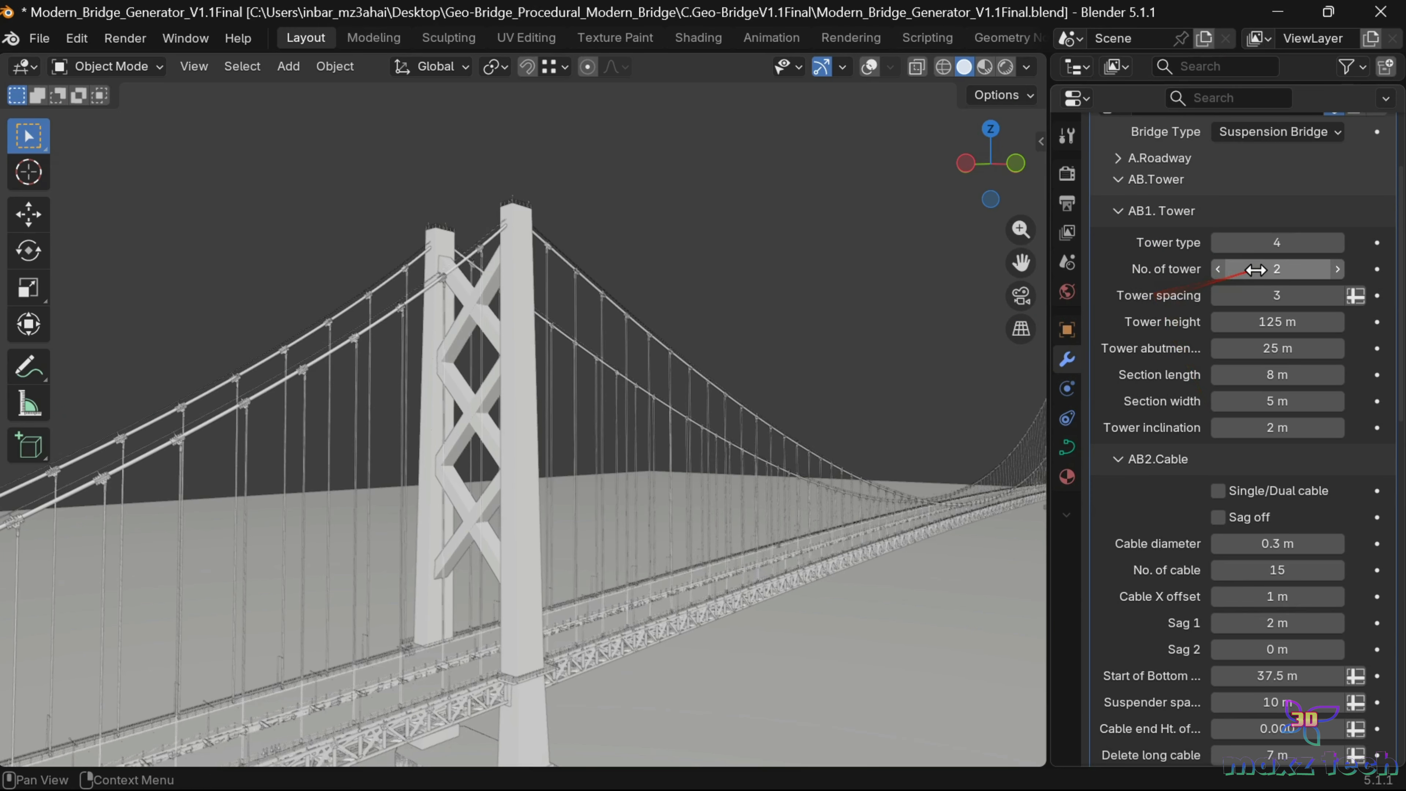
{"action": "left_click", "coordinate": [1338, 269]}
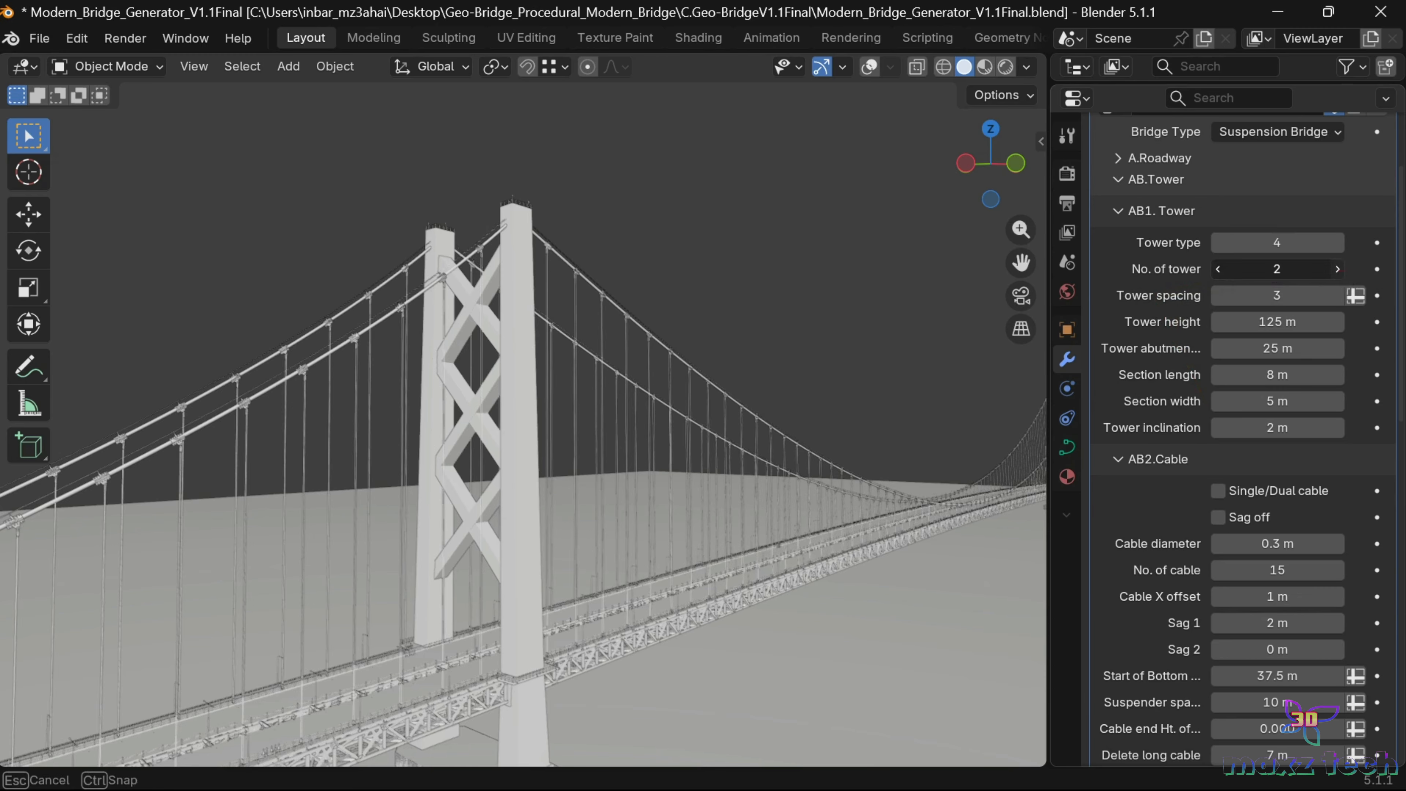
{"action": "left_click", "coordinate": [1338, 269]}
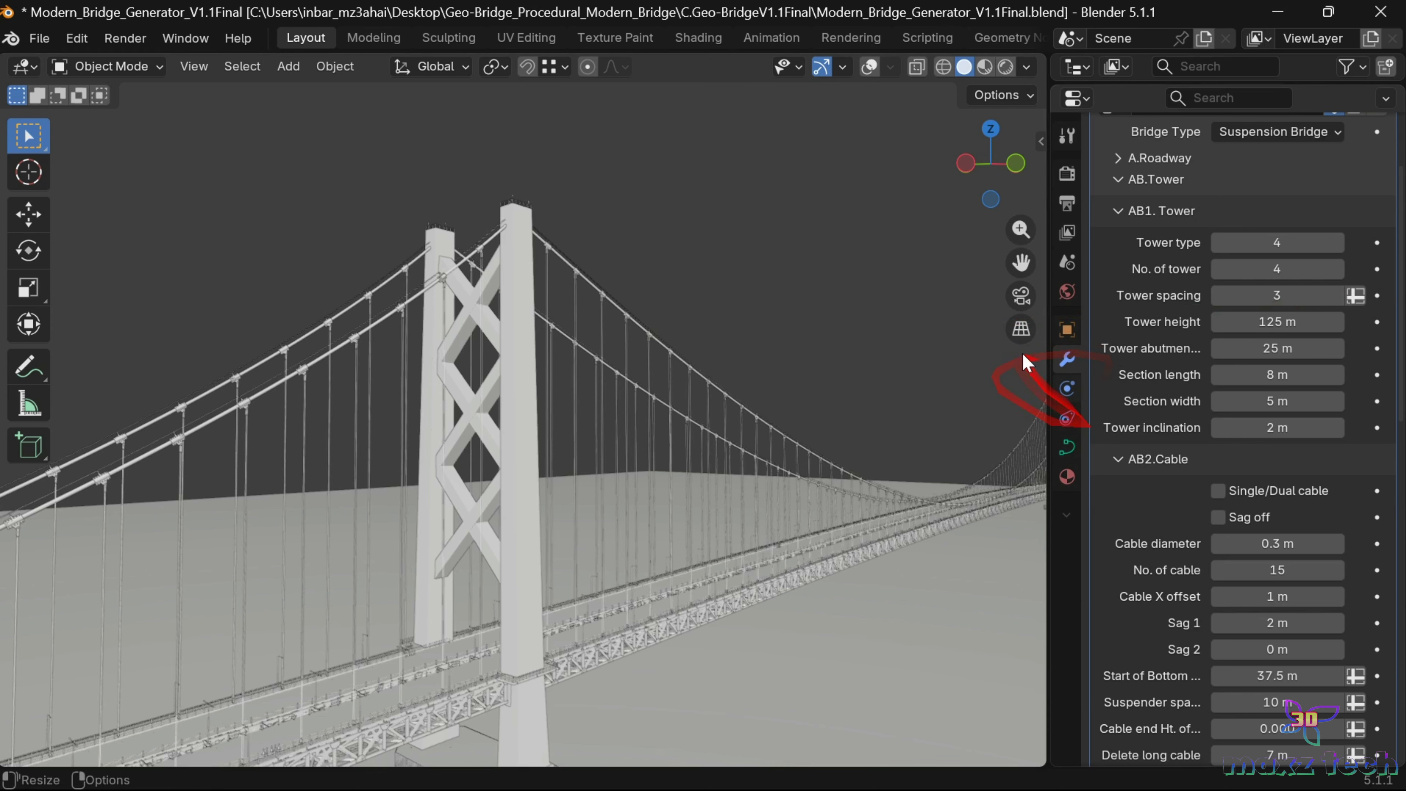
{"action": "scroll", "coordinate": [897, 258], "scroll_direction": "down", "scroll_amount": 5}
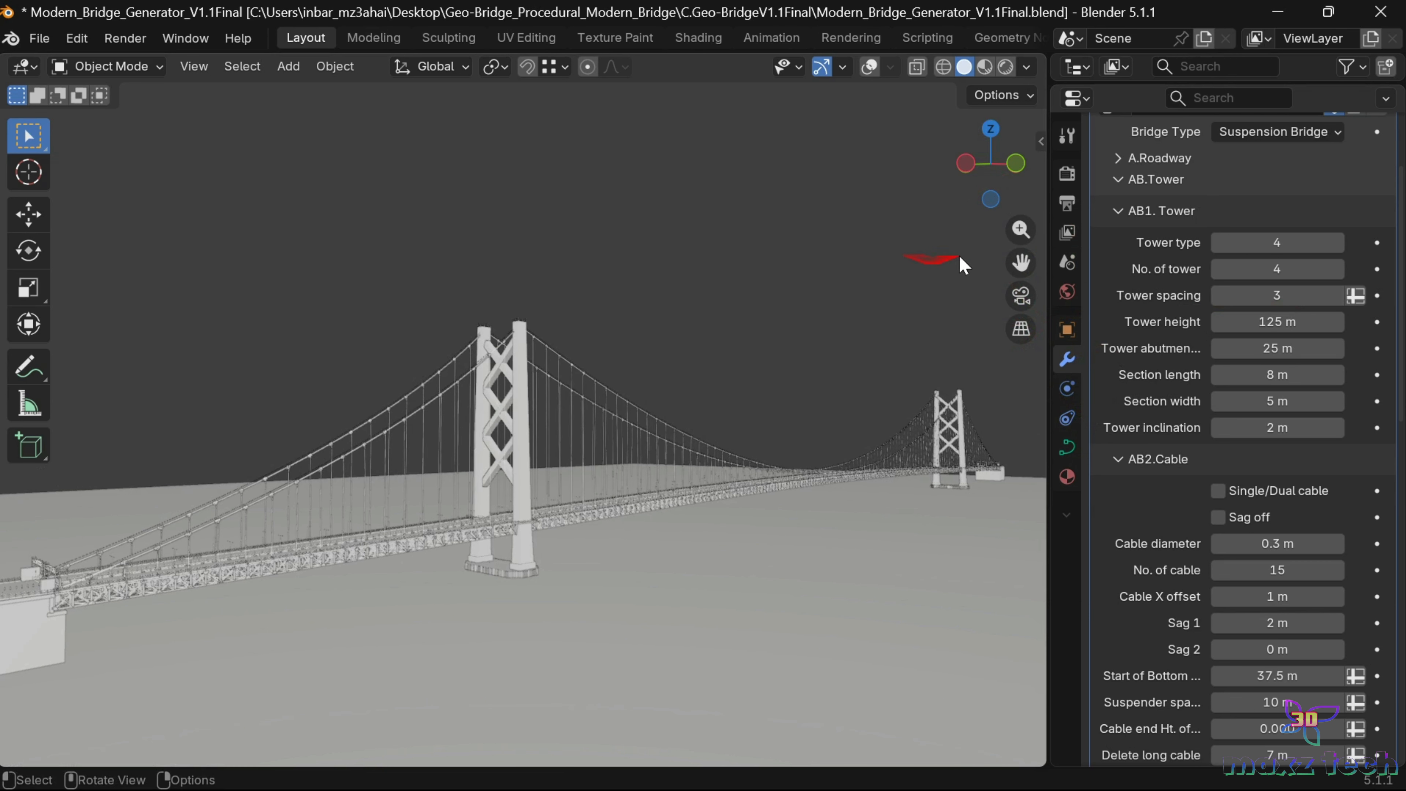
{"action": "left_click_drag", "start_coordinate": [1020, 181], "coordinate": [991, 358]}
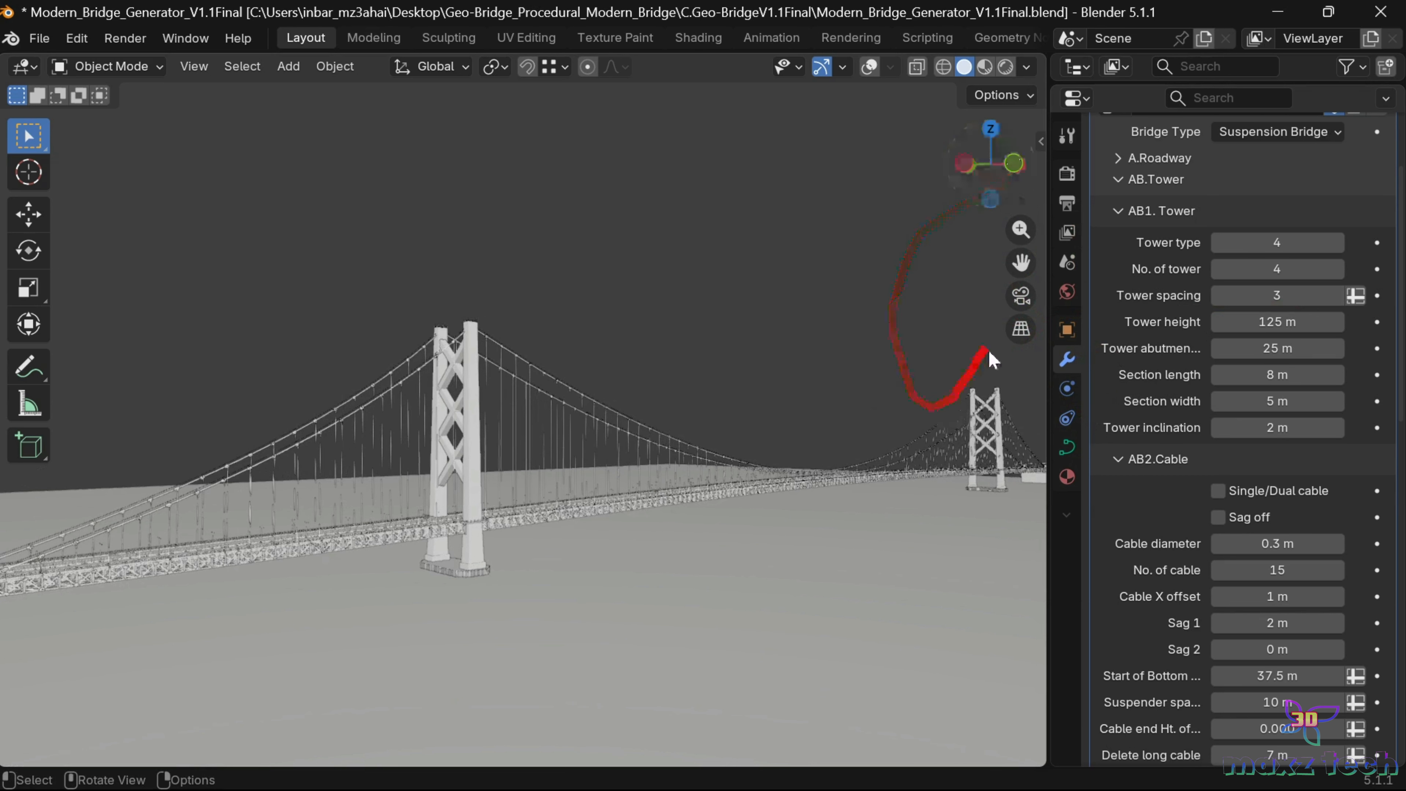
{"action": "left_click_drag", "start_coordinate": [1021, 265], "coordinate": [726, 271]}
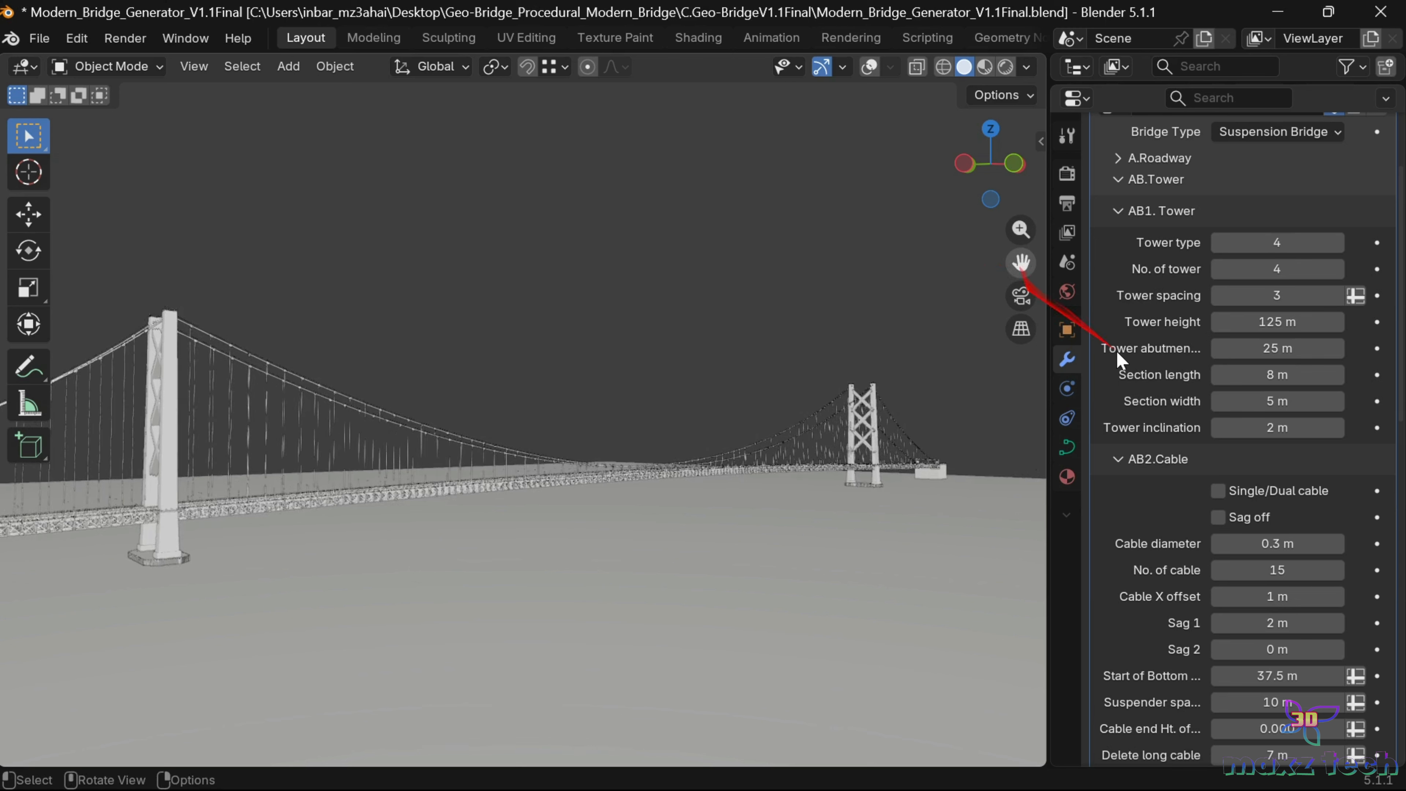
Step: Increase the Tower spacing to 7
{"action": "left_click", "coordinate": [1337, 295]}
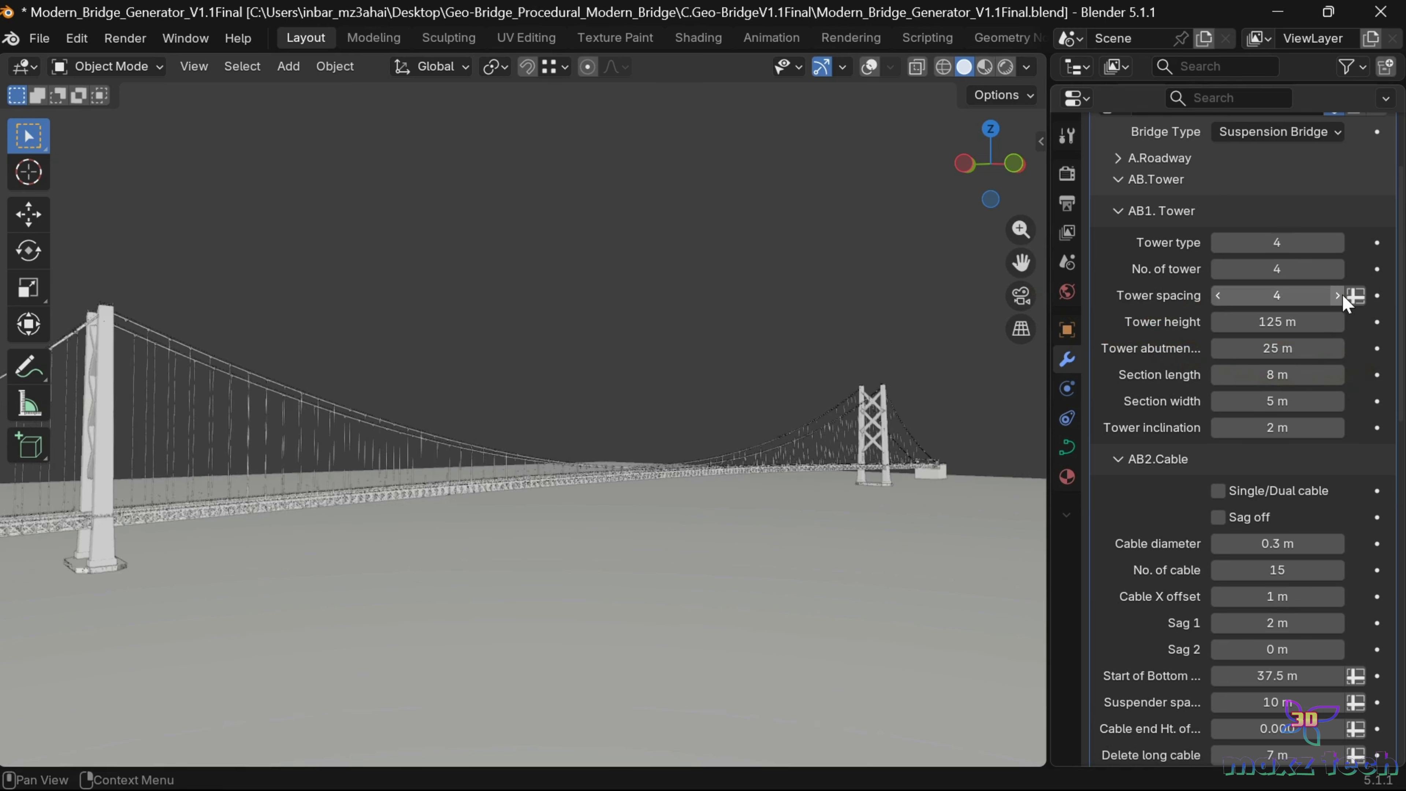
{"action": "left_click", "coordinate": [1337, 295]}
{"action": "left_click", "coordinate": [1337, 295]}
{"action": "left_click", "coordinate": [1337, 296]}
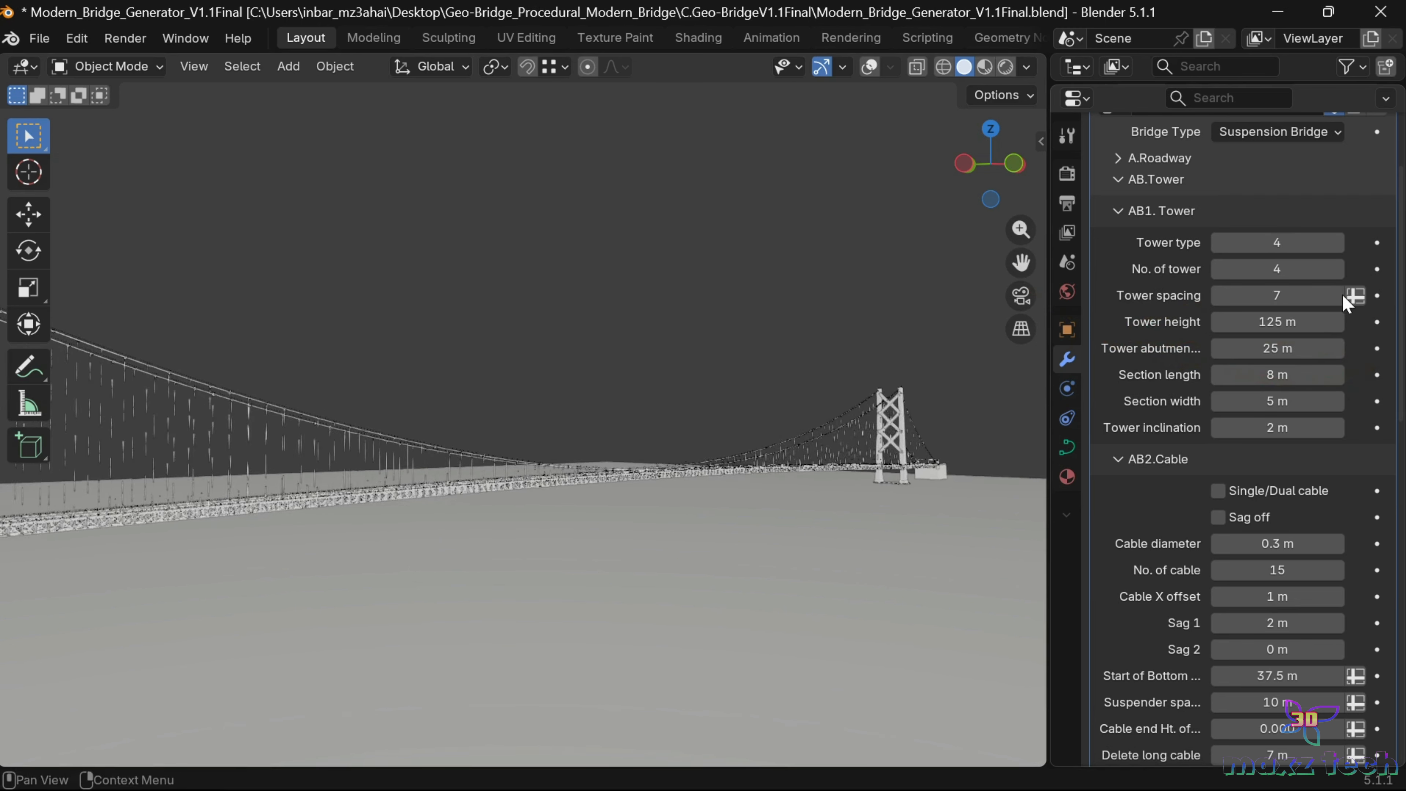
Step: Reduce the Tower spacing to 0
{"action": "left_click", "coordinate": [1220, 303]}
{"action": "left_click", "coordinate": [1219, 302]}
{"action": "left_click", "coordinate": [1220, 303]}
{"action": "left_click", "coordinate": [1220, 303]}
{"action": "left_click", "coordinate": [1220, 303]}
{"action": "left_click", "coordinate": [1220, 302]}
{"action": "left_click", "coordinate": [1219, 302]}
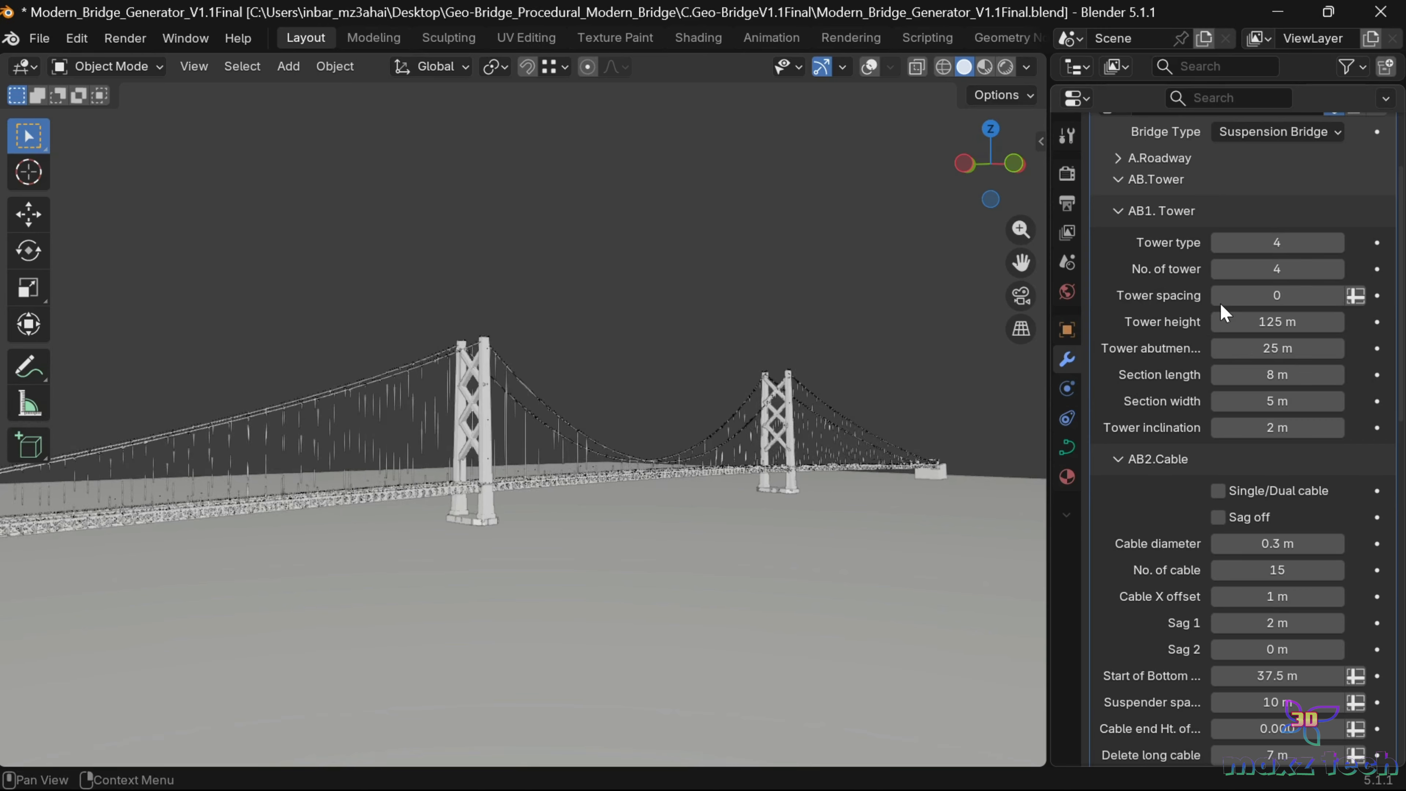
Step: Try tower abutment values of 20 m and 10 m on a close view of the tower, and return the value to 25 m
{"action": "left_click_drag", "start_coordinate": [969, 164], "coordinate": [1026, 166]}
{"action": "scroll", "coordinate": [929, 382], "scroll_direction": "up", "scroll_amount": 3}
{"action": "scroll", "coordinate": [929, 382], "scroll_direction": "up", "scroll_amount": 3}
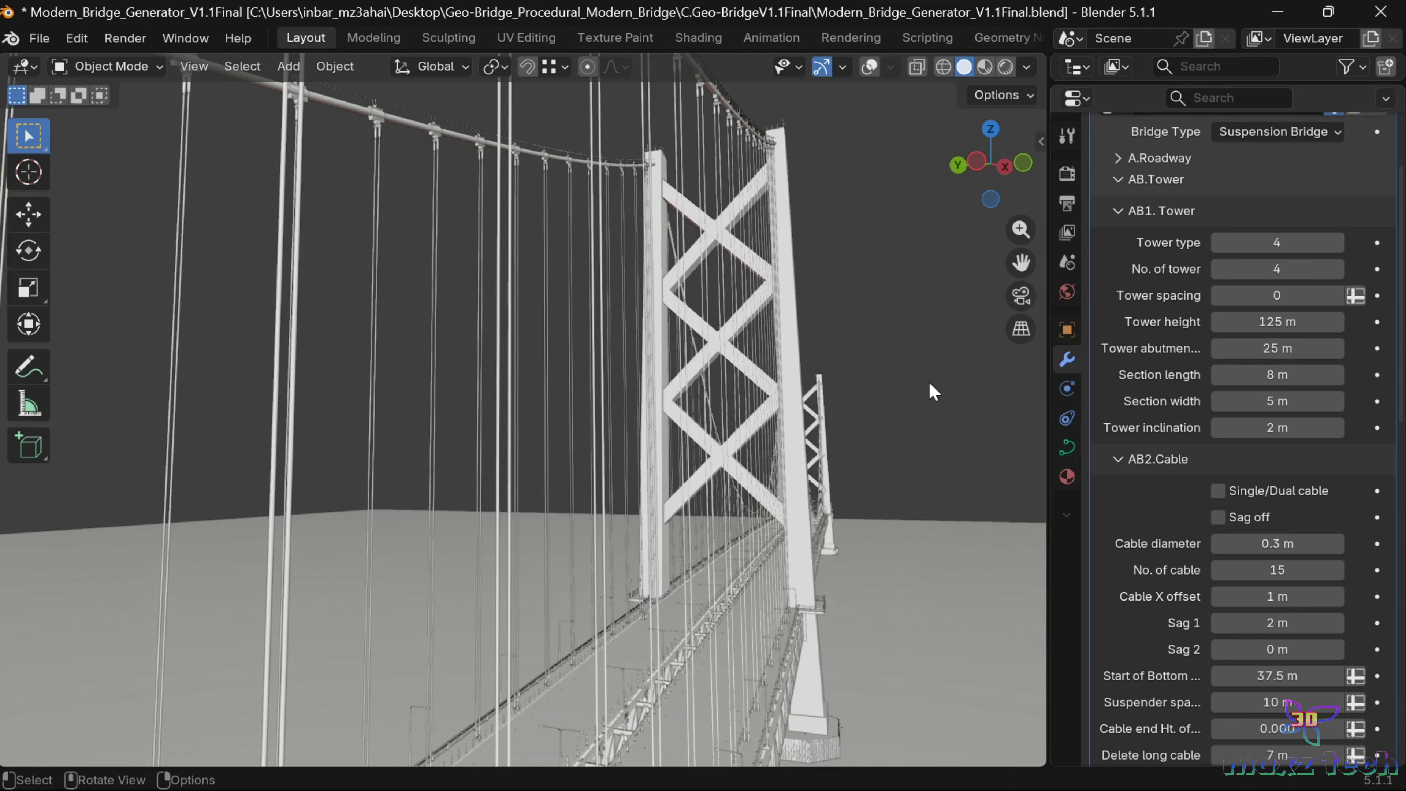
{"action": "left_click_drag", "start_coordinate": [991, 137], "coordinate": [987, 143]}
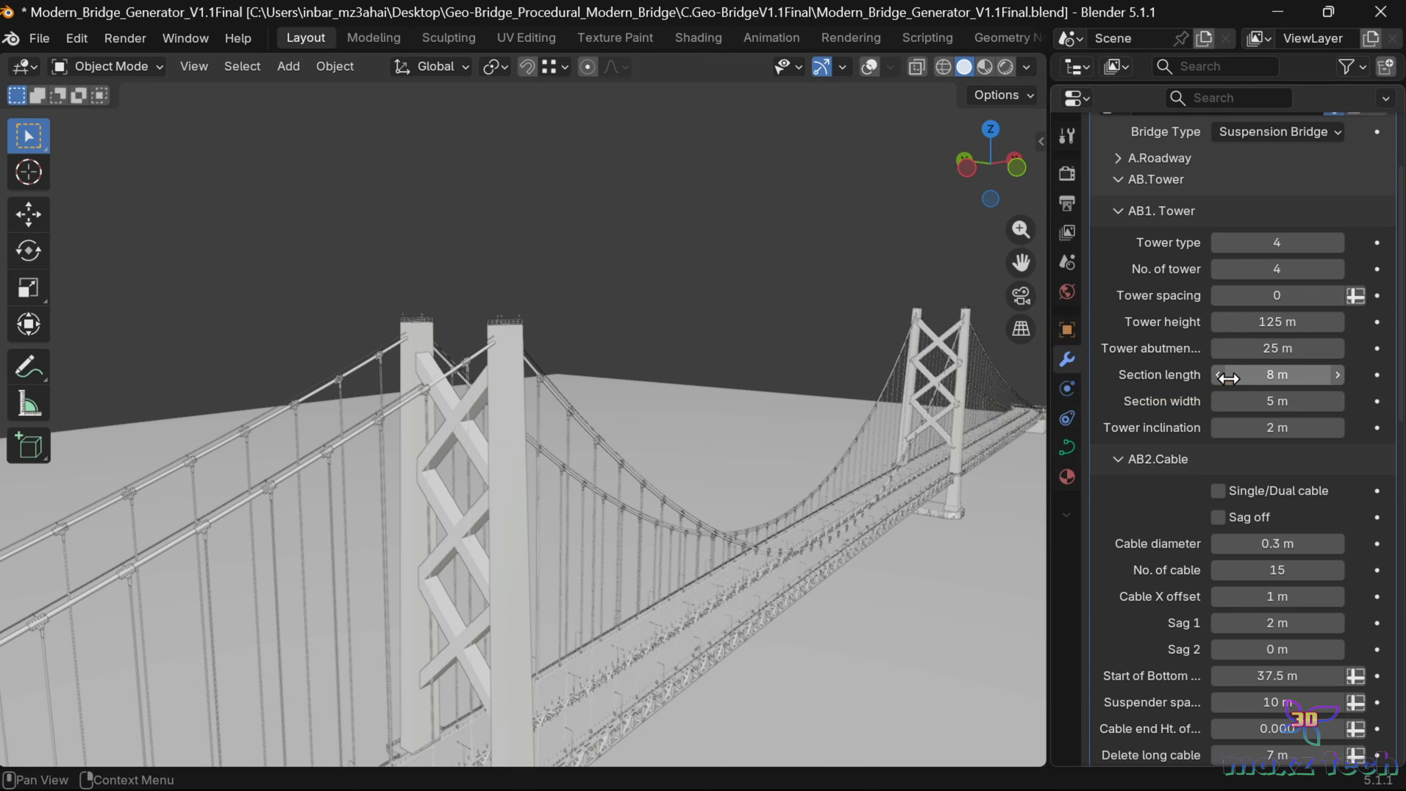
{"action": "left_click_drag", "start_coordinate": [1021, 263], "coordinate": [1044, 244]}
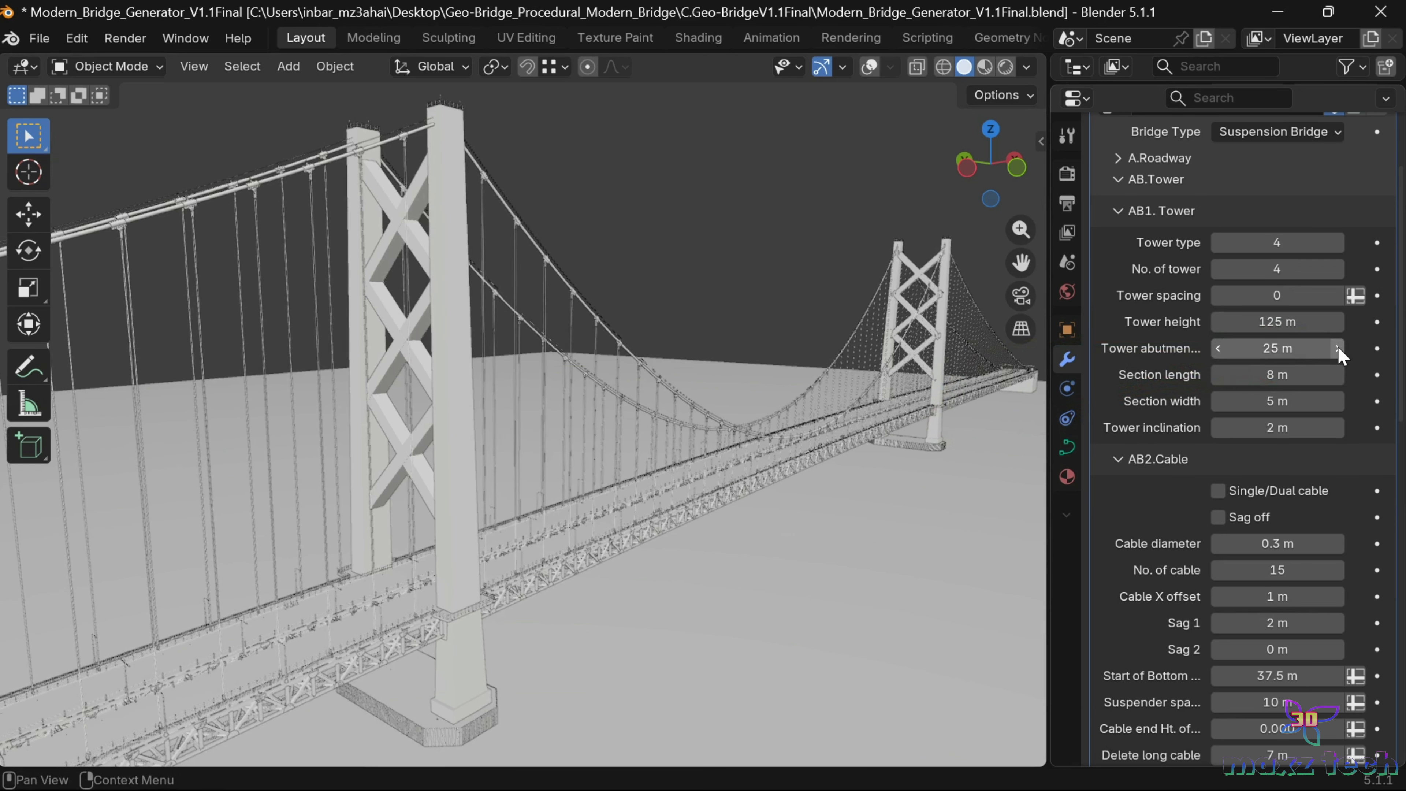
{"action": "left_click", "coordinate": [1227, 352]}
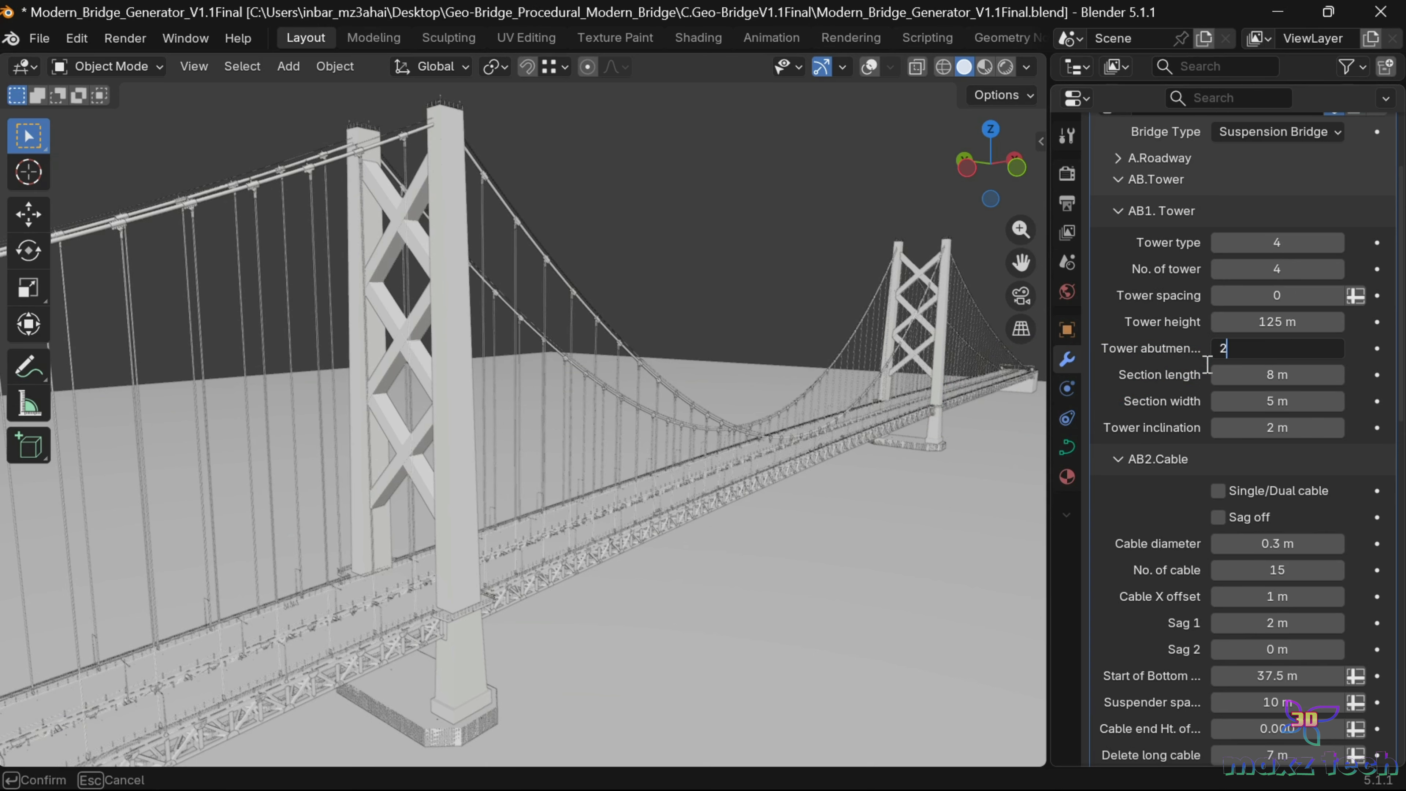
{"action": "type", "text": "20"}
{"action": "key", "text": "Return"}
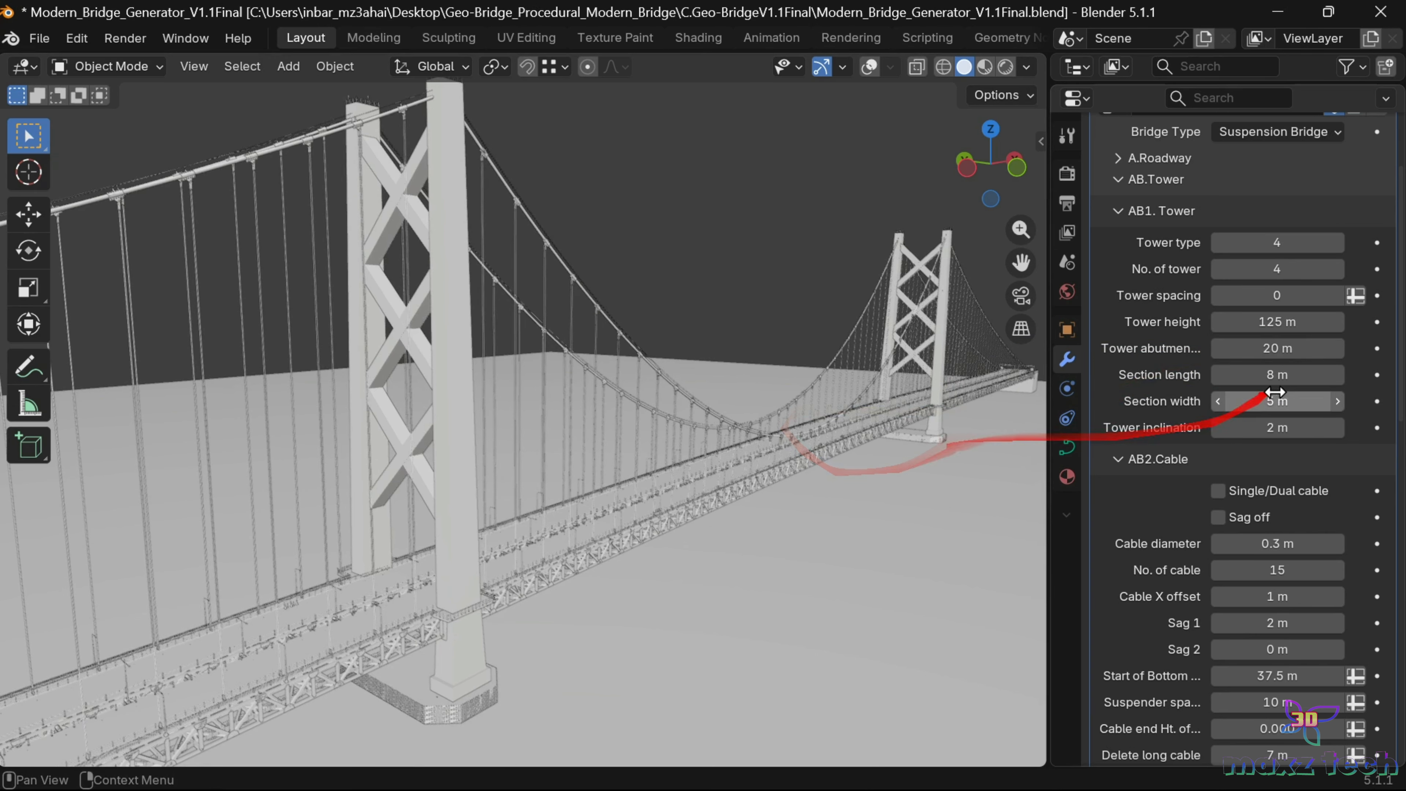
{"action": "left_click", "coordinate": [1275, 355]}
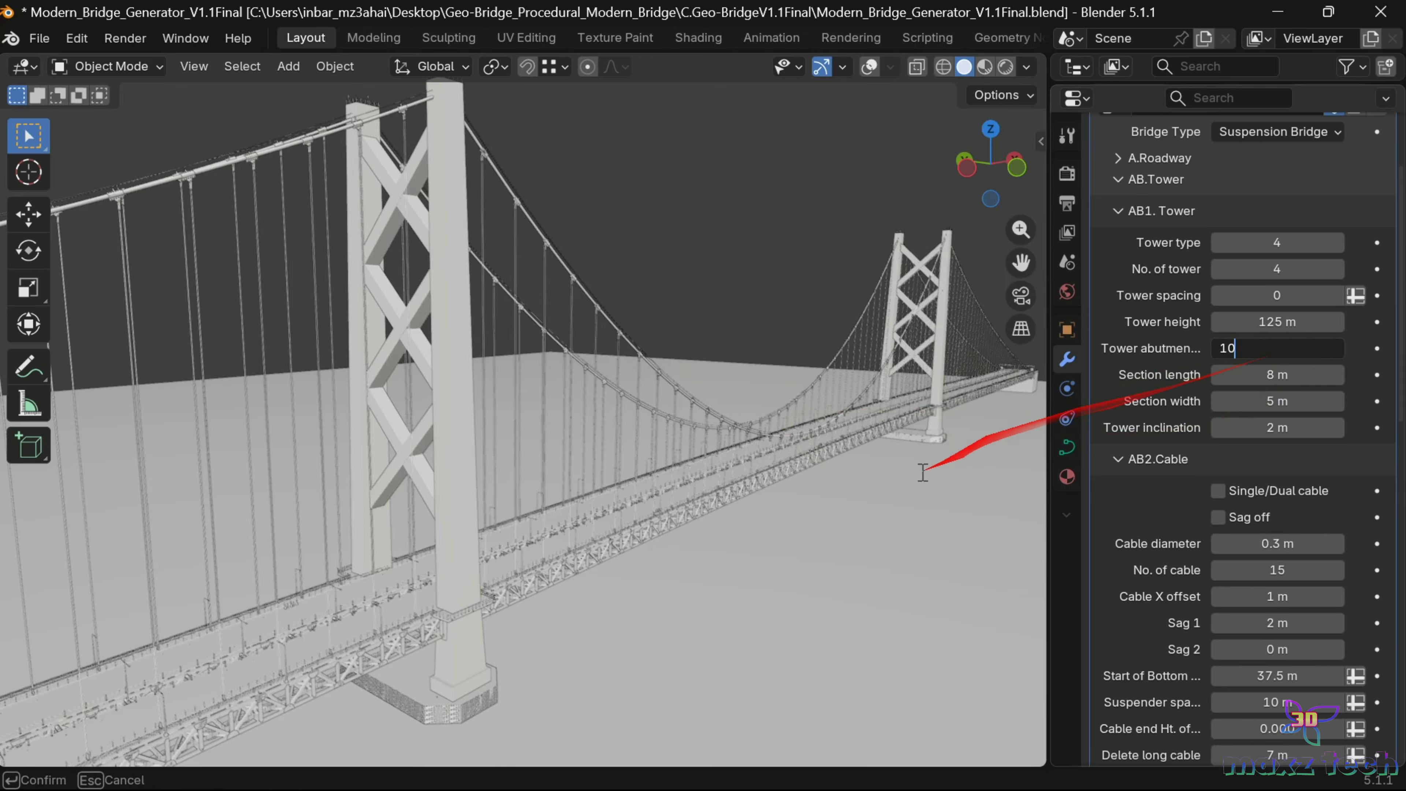
{"action": "key", "text": "Return"}
{"action": "left_click", "coordinate": [1302, 358]}
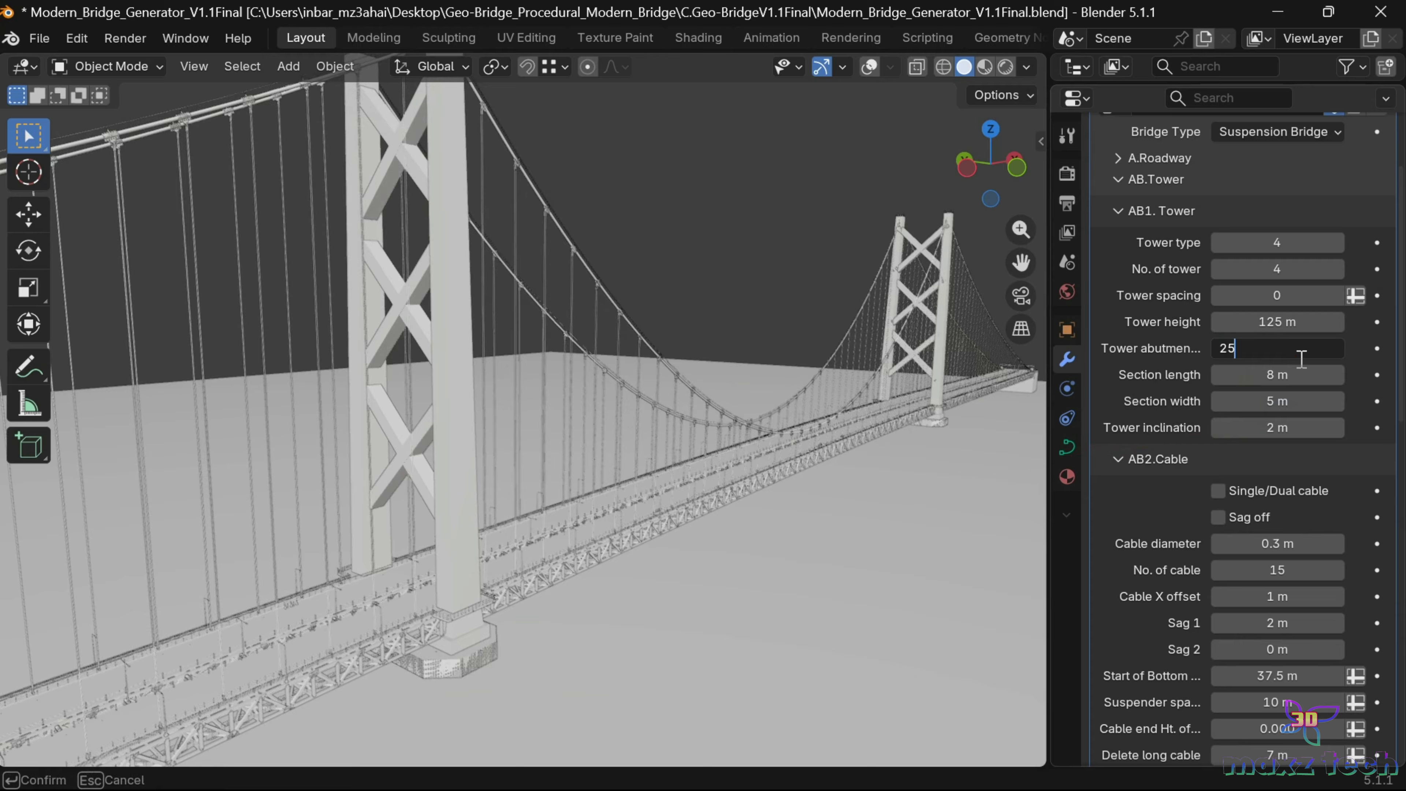
{"action": "key", "text": "Return"}
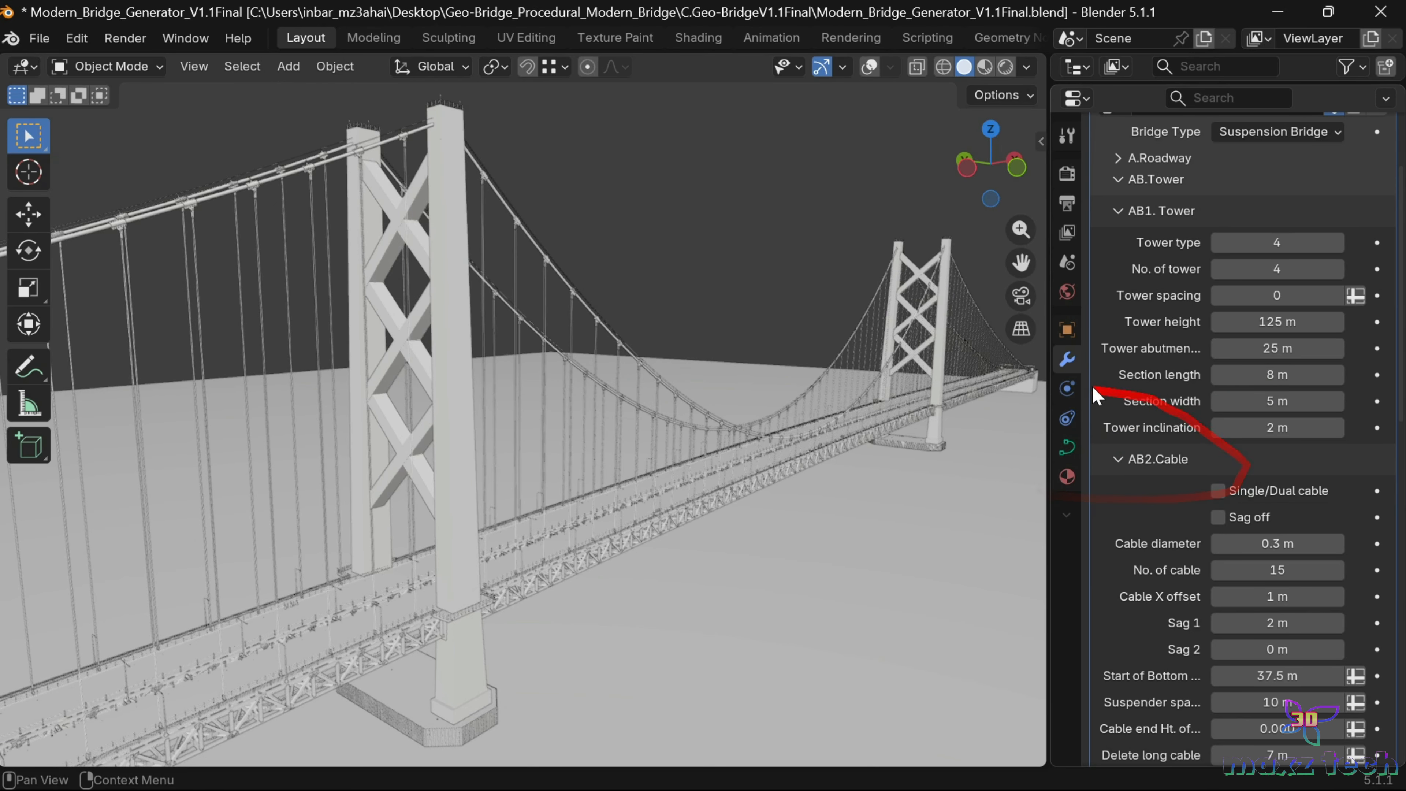
Step: Try a tower Section length of 15 m, inspect the thicker legs, and return the length to 8 m
{"action": "left_click", "coordinate": [1301, 377]}
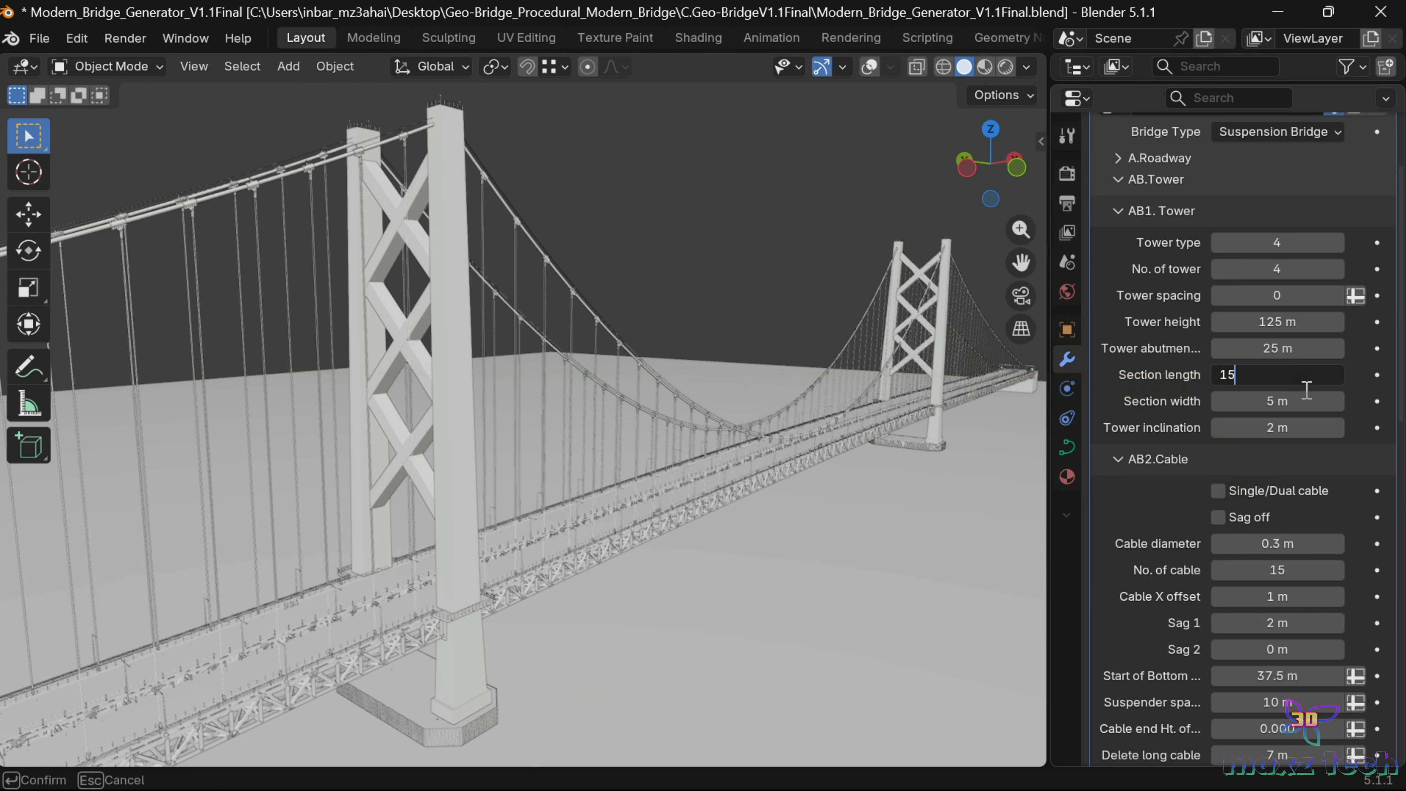
{"action": "type", "text": "15"}
{"action": "key", "text": "Return"}
{"action": "left_click_drag", "start_coordinate": [973, 173], "coordinate": [335, 318]}
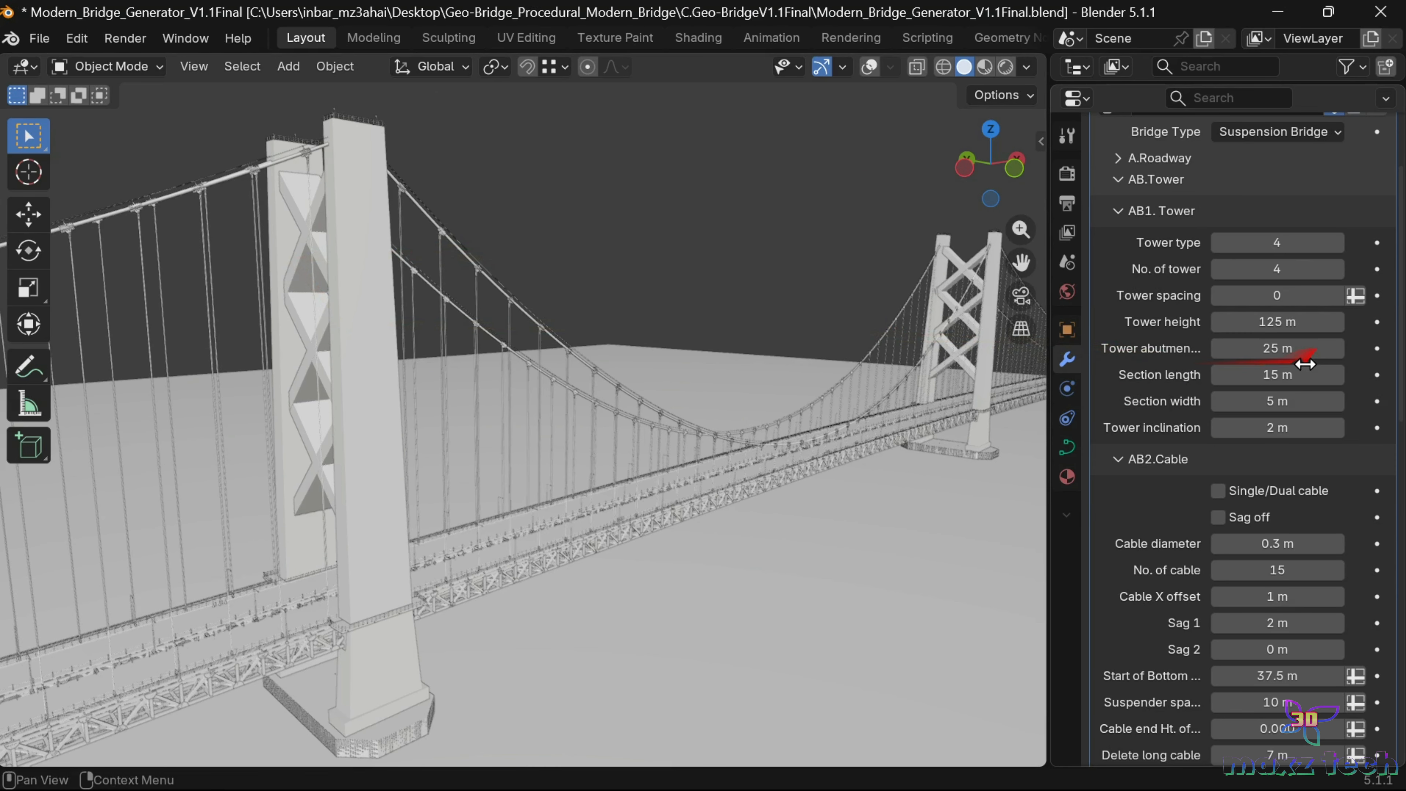
{"action": "left_click", "coordinate": [1290, 374]}
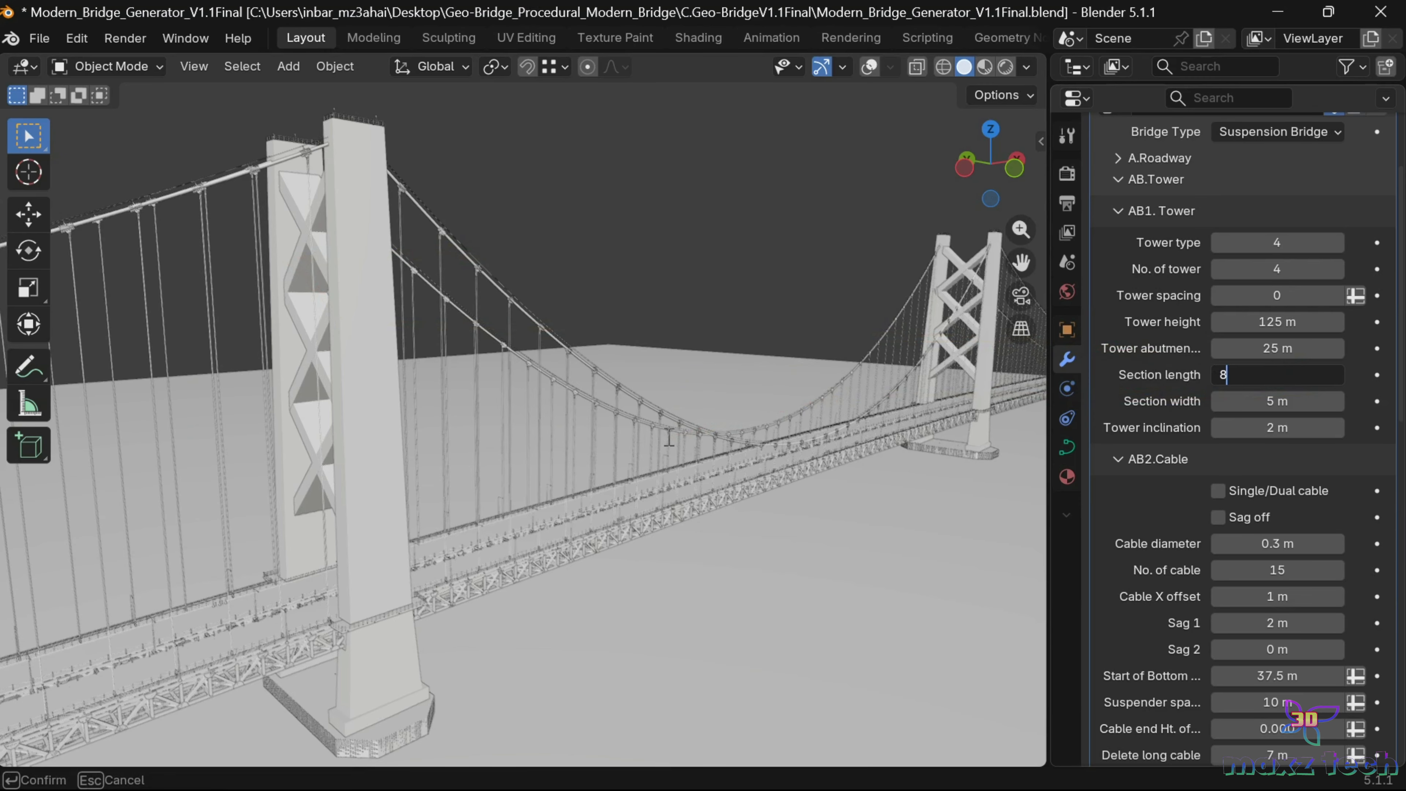
{"action": "key", "text": "Return"}
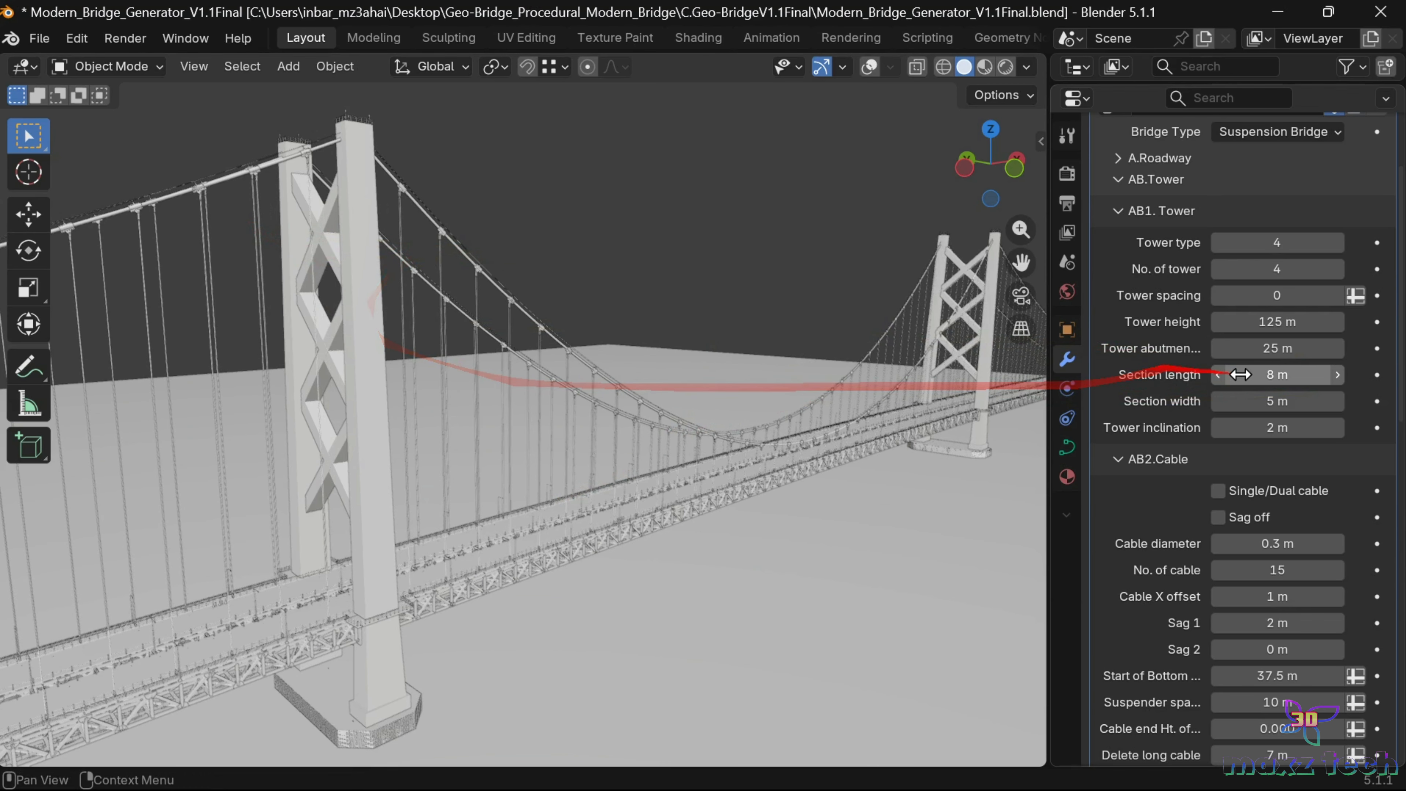
Step: Try a tower Section width of 10 m and return the width to 5 m
{"action": "left_click", "coordinate": [1273, 401]}
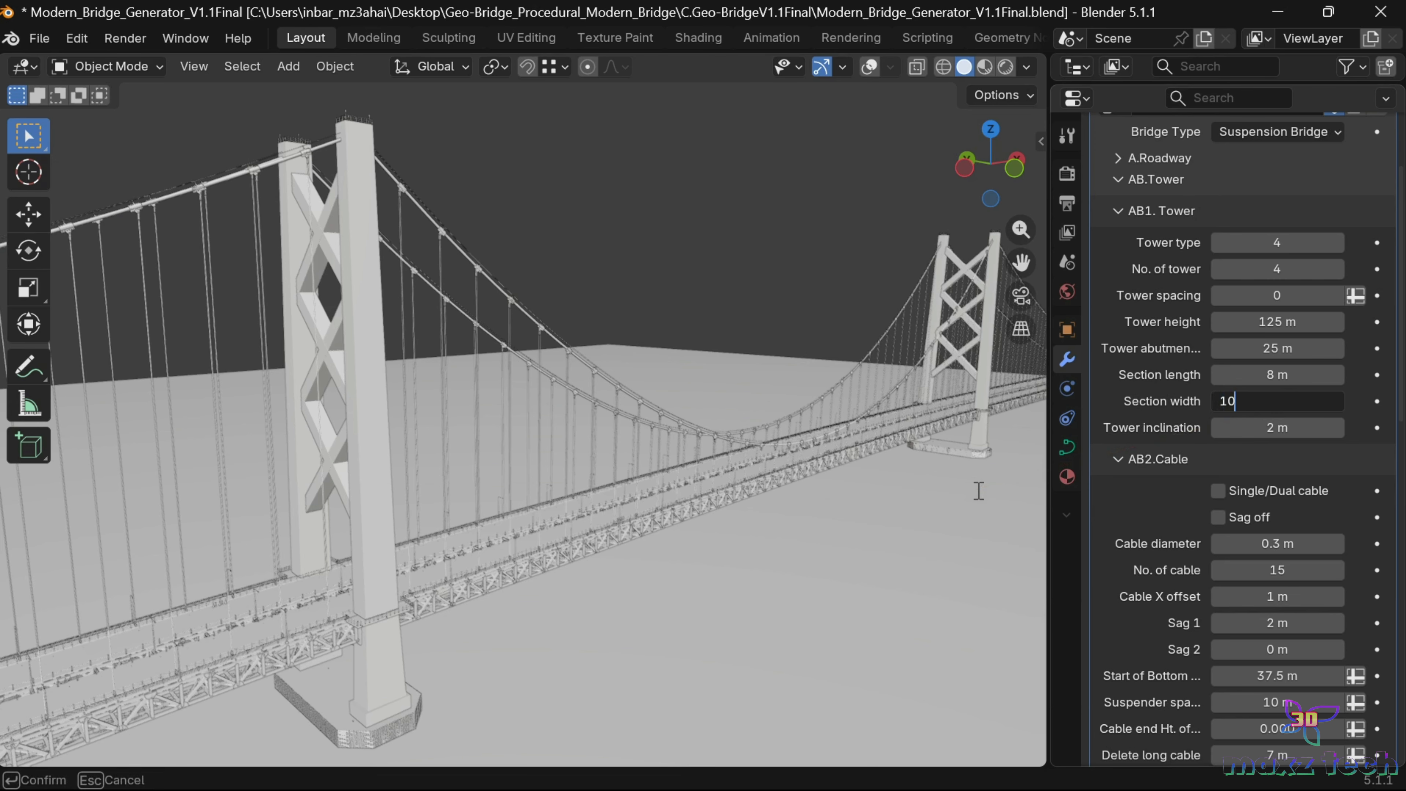
{"action": "key", "text": "Return"}
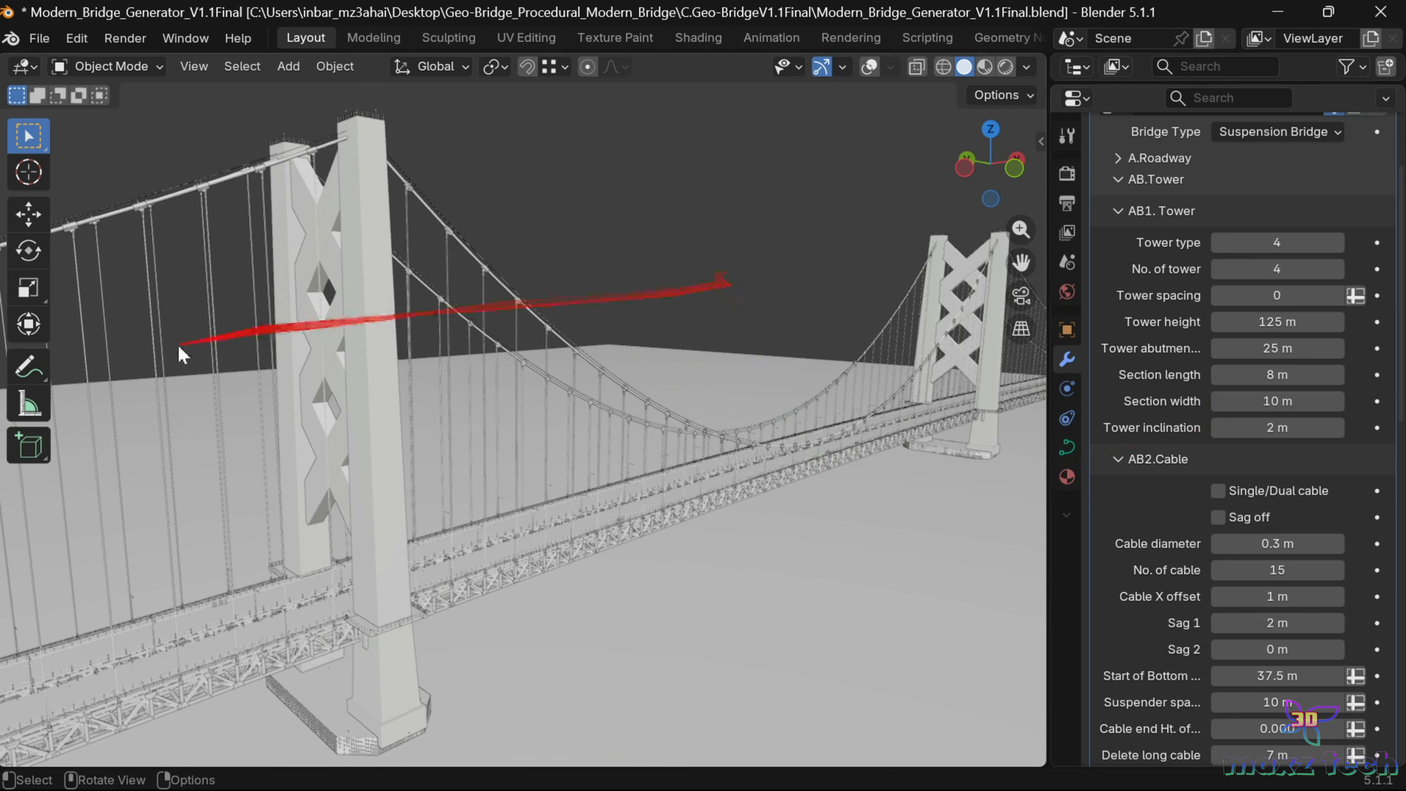
{"action": "left_click", "coordinate": [1305, 402]}
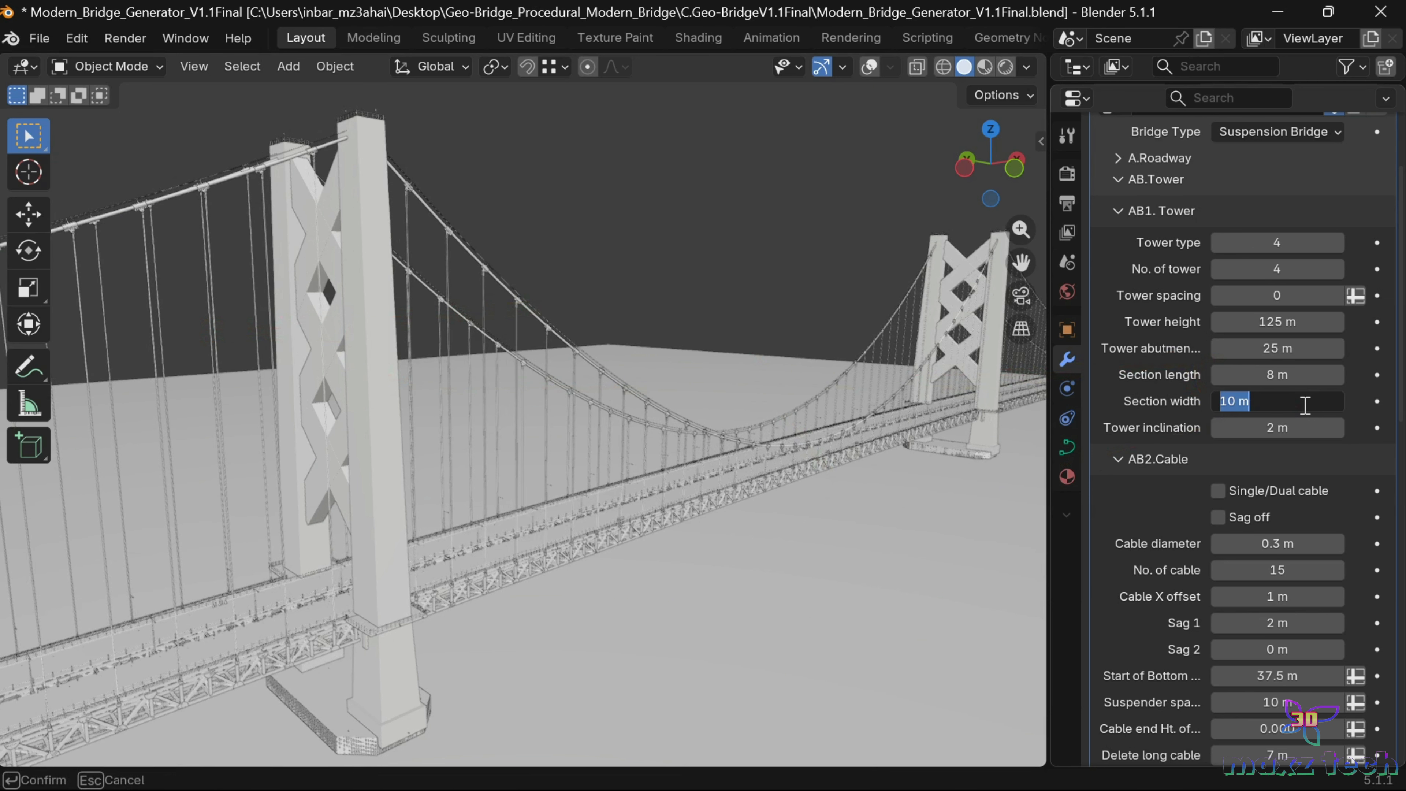
{"action": "key", "text": "Return"}
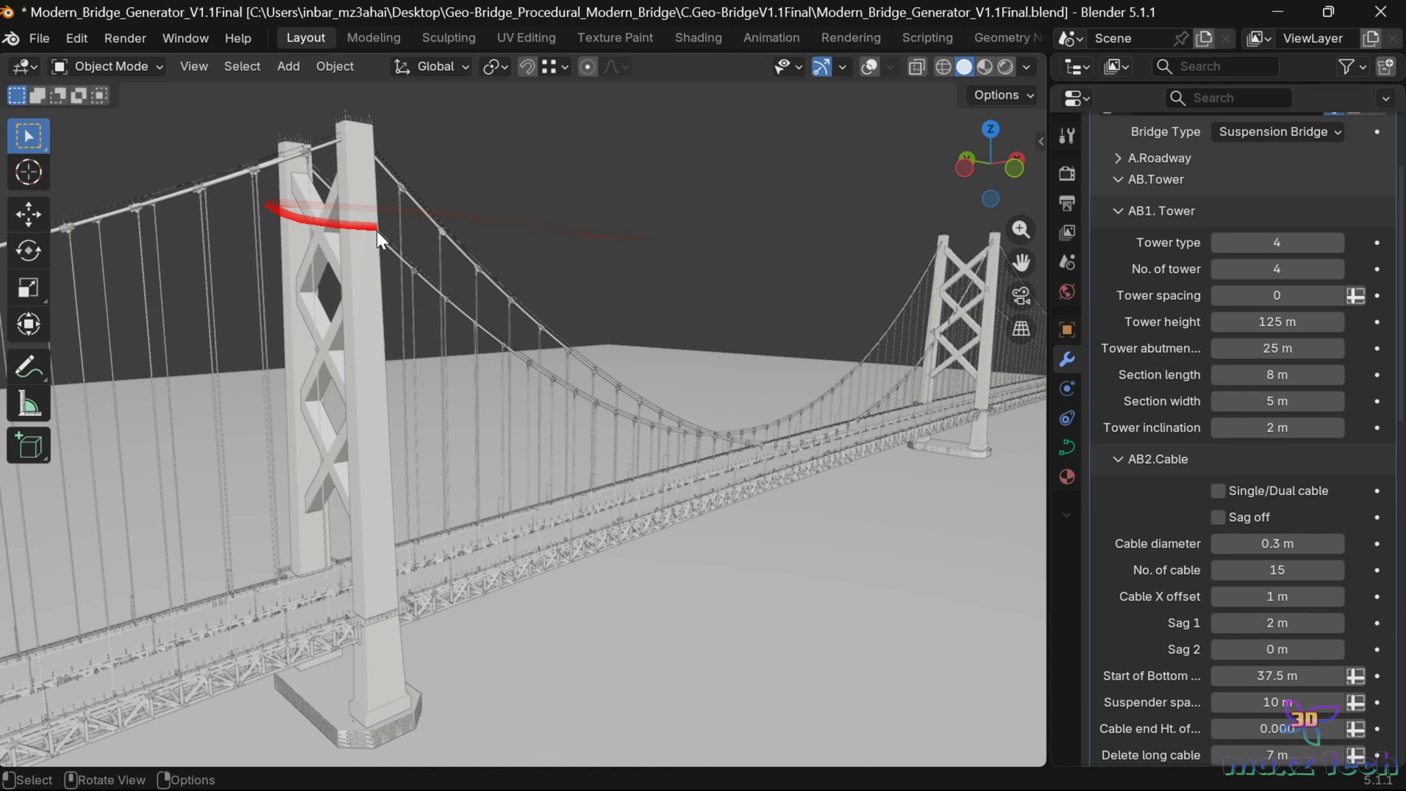
Step: Try Tower inclinations of 6 m and 10 m, and set the inclination to 1 m
{"action": "left_click", "coordinate": [1283, 429]}
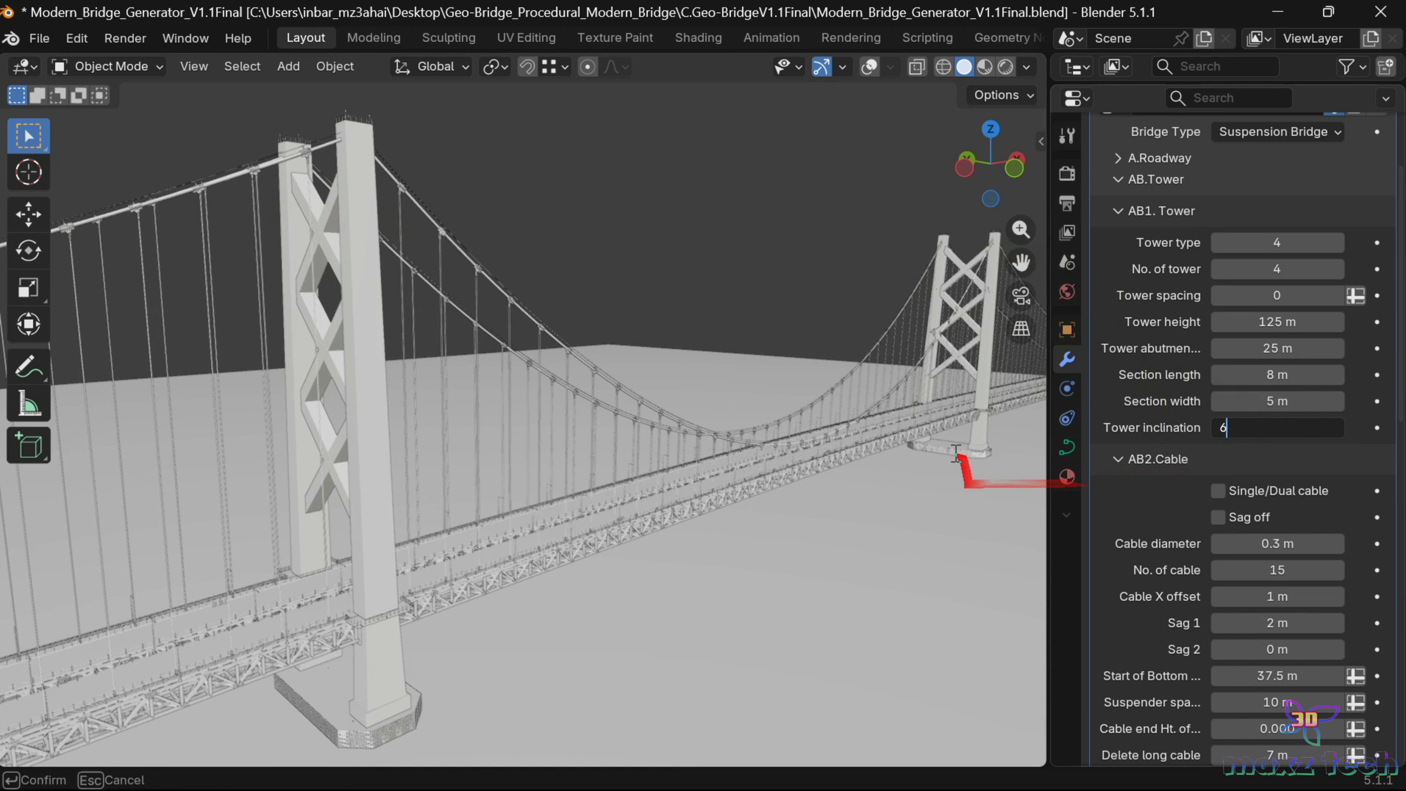
{"action": "key", "text": "Return"}
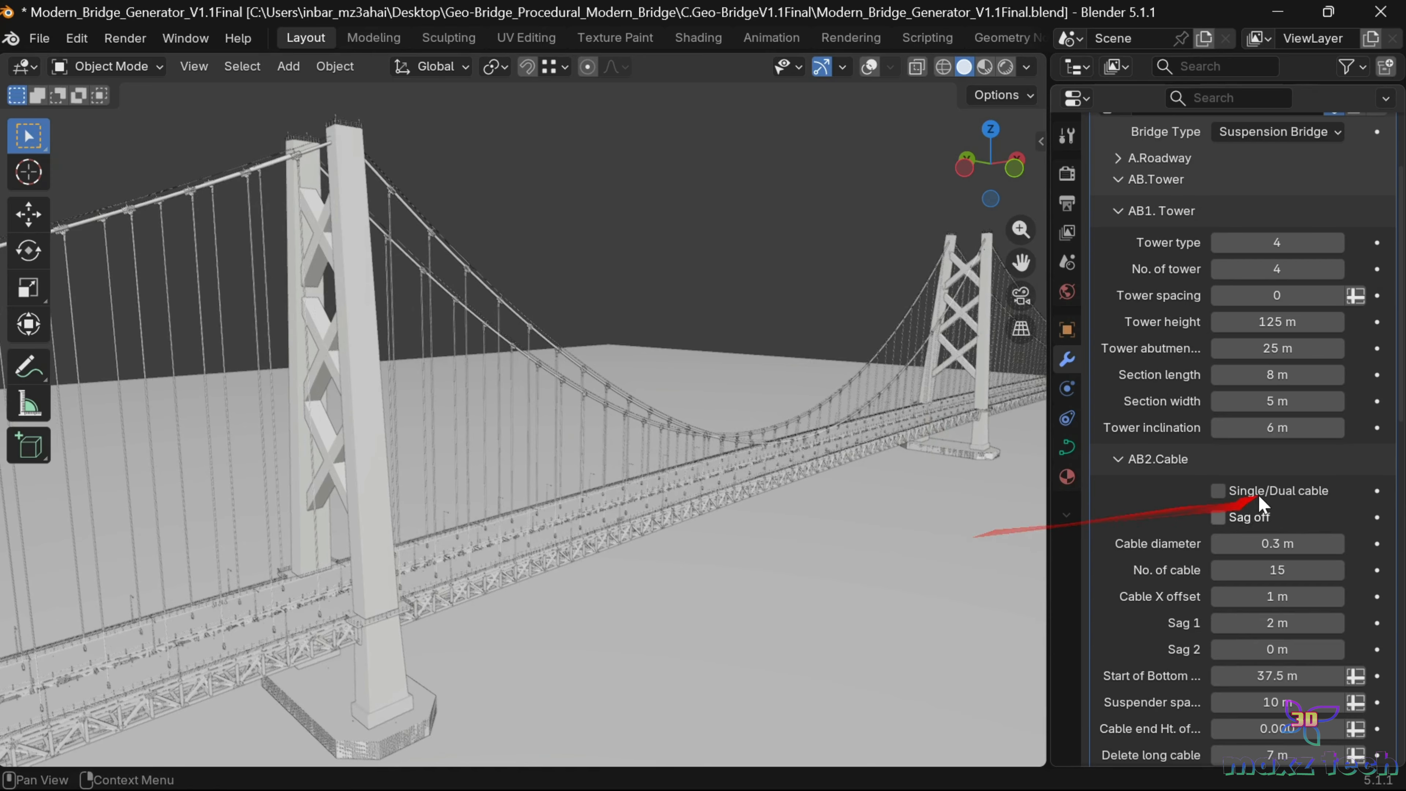
{"action": "left_click", "coordinate": [1268, 427]}
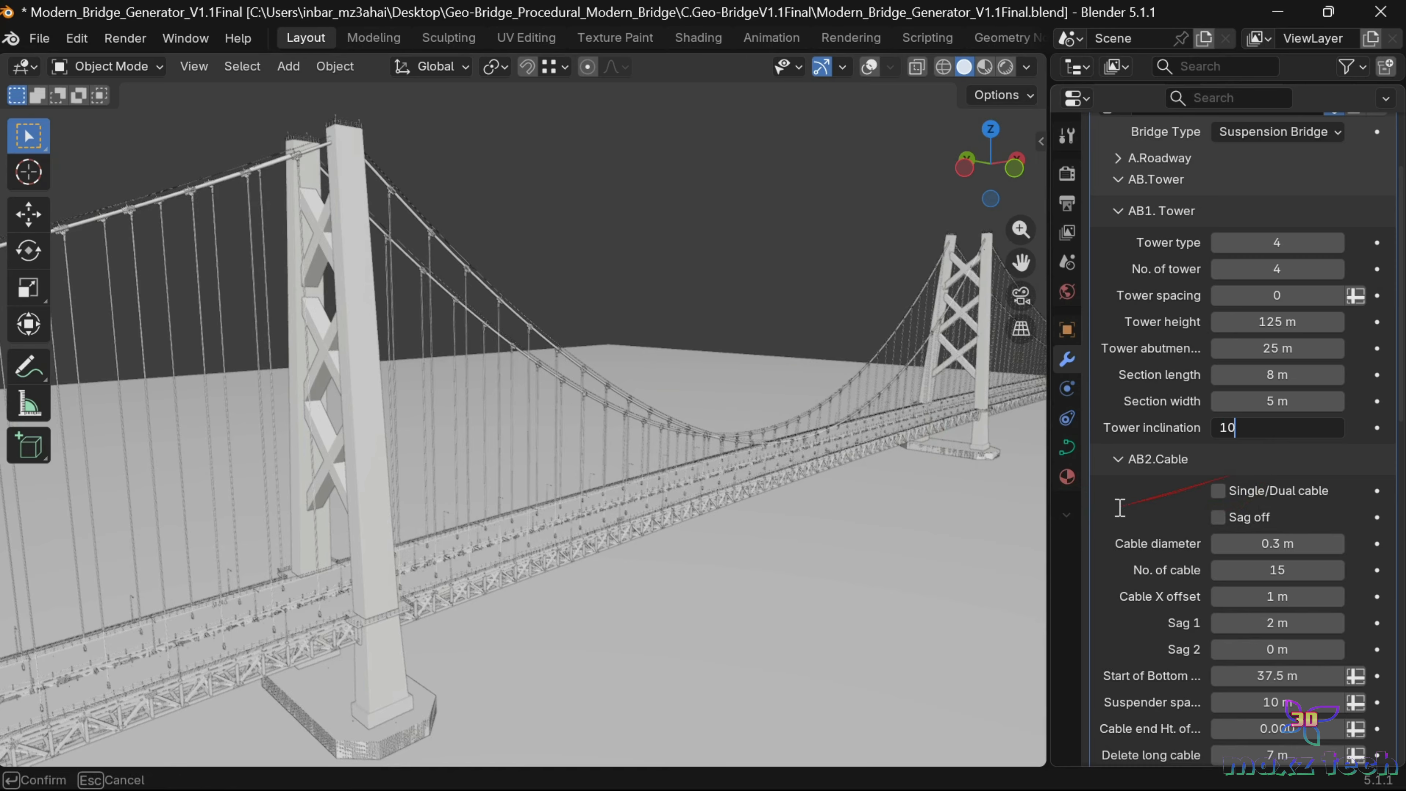
{"action": "key", "text": "Return"}
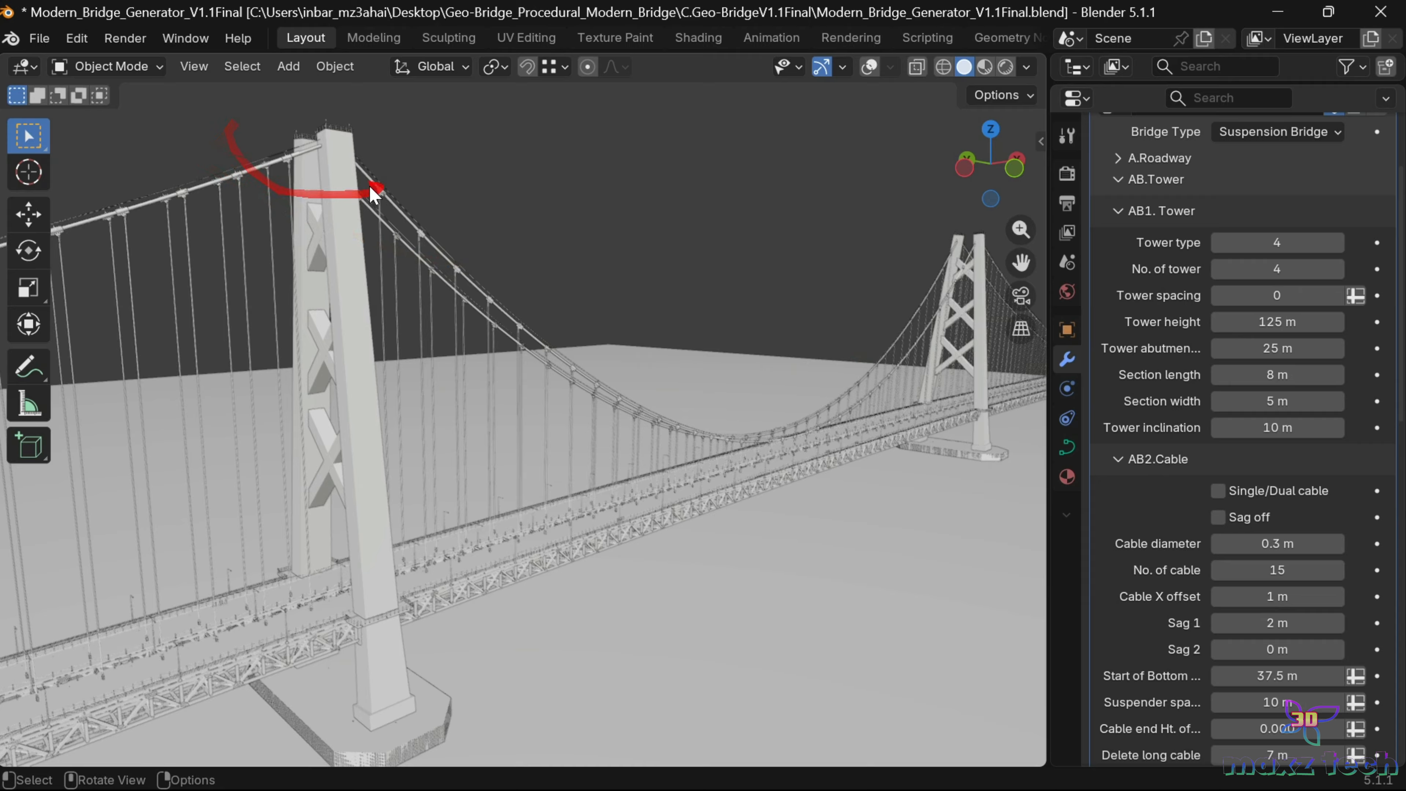
{"action": "left_click", "coordinate": [1279, 428]}
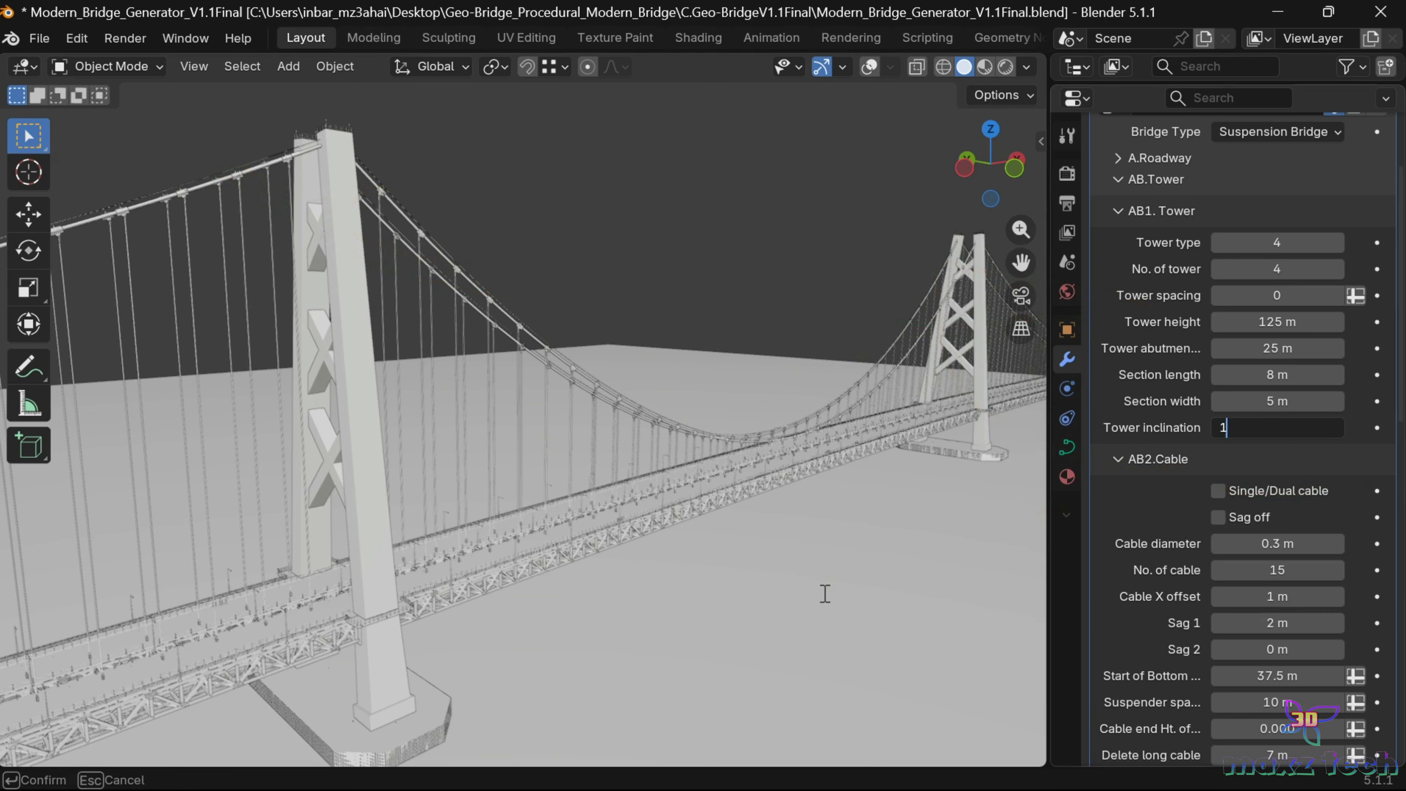
{"action": "key", "text": "Return"}
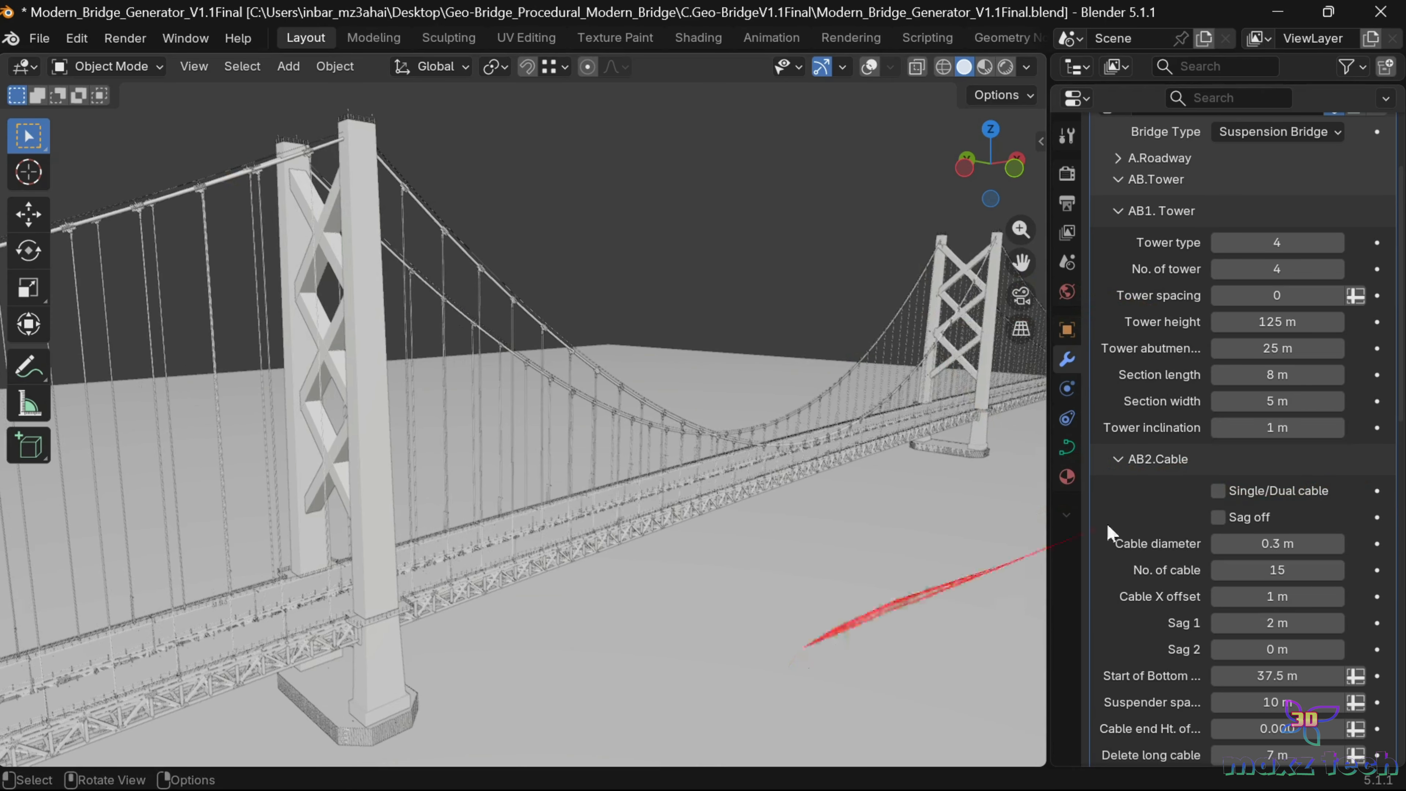
Step: Toggle the Single/Dual cable option in the AB2.Cable settings to compare the suspension cables up close, leaving it off
{"action": "scroll", "coordinate": [1118, 438], "scroll_direction": "down", "scroll_amount": 8}
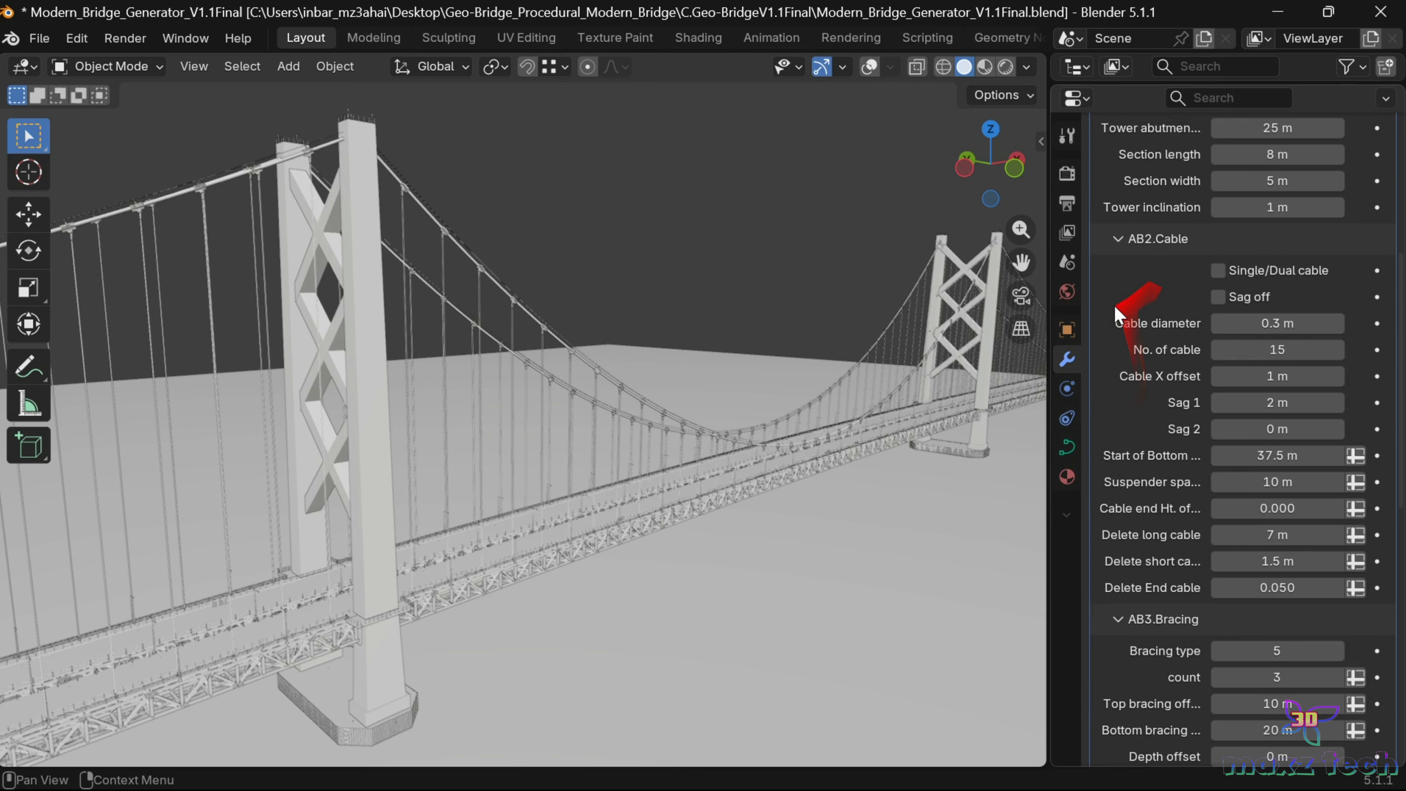
{"action": "scroll", "coordinate": [1115, 315], "scroll_direction": "down", "scroll_amount": 2}
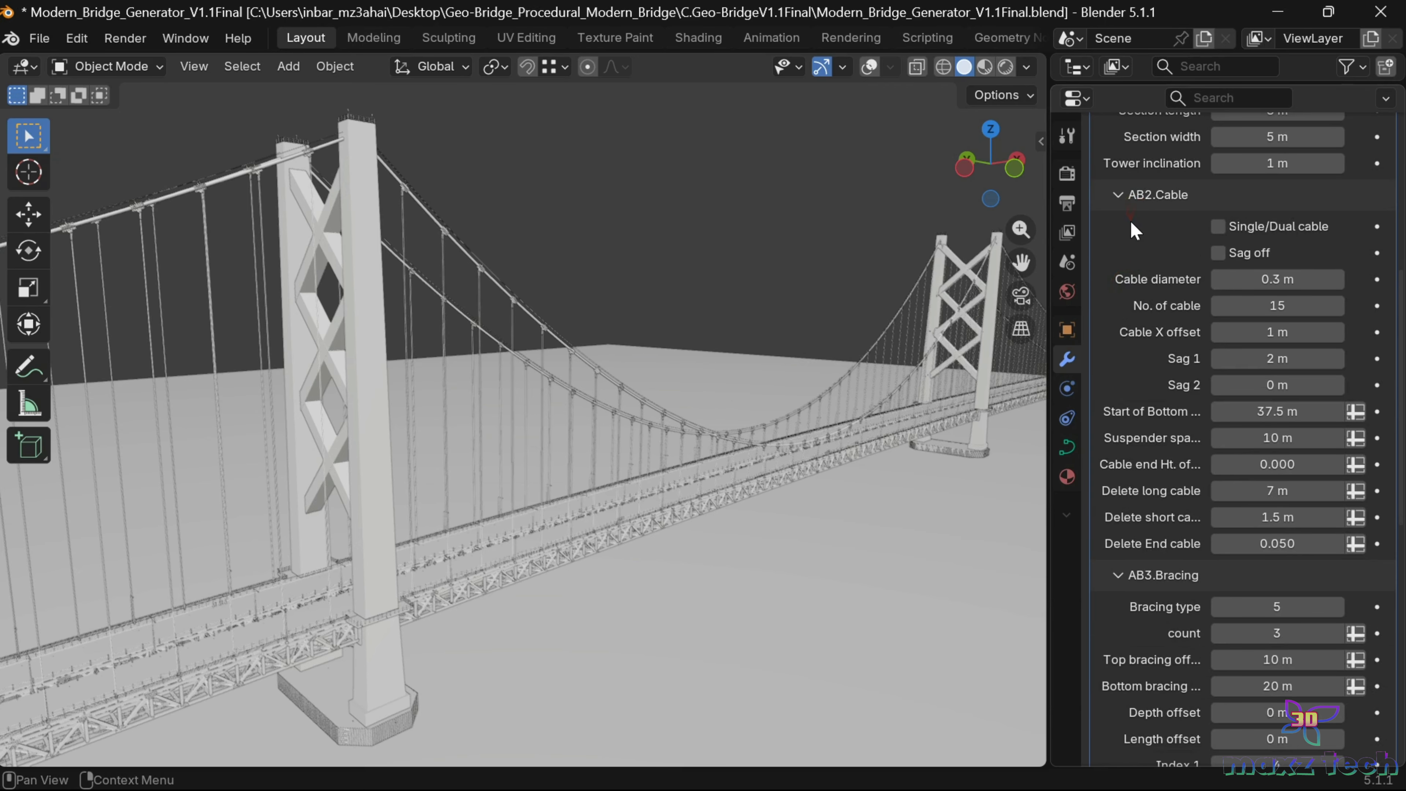
{"action": "left_click", "coordinate": [1218, 227]}
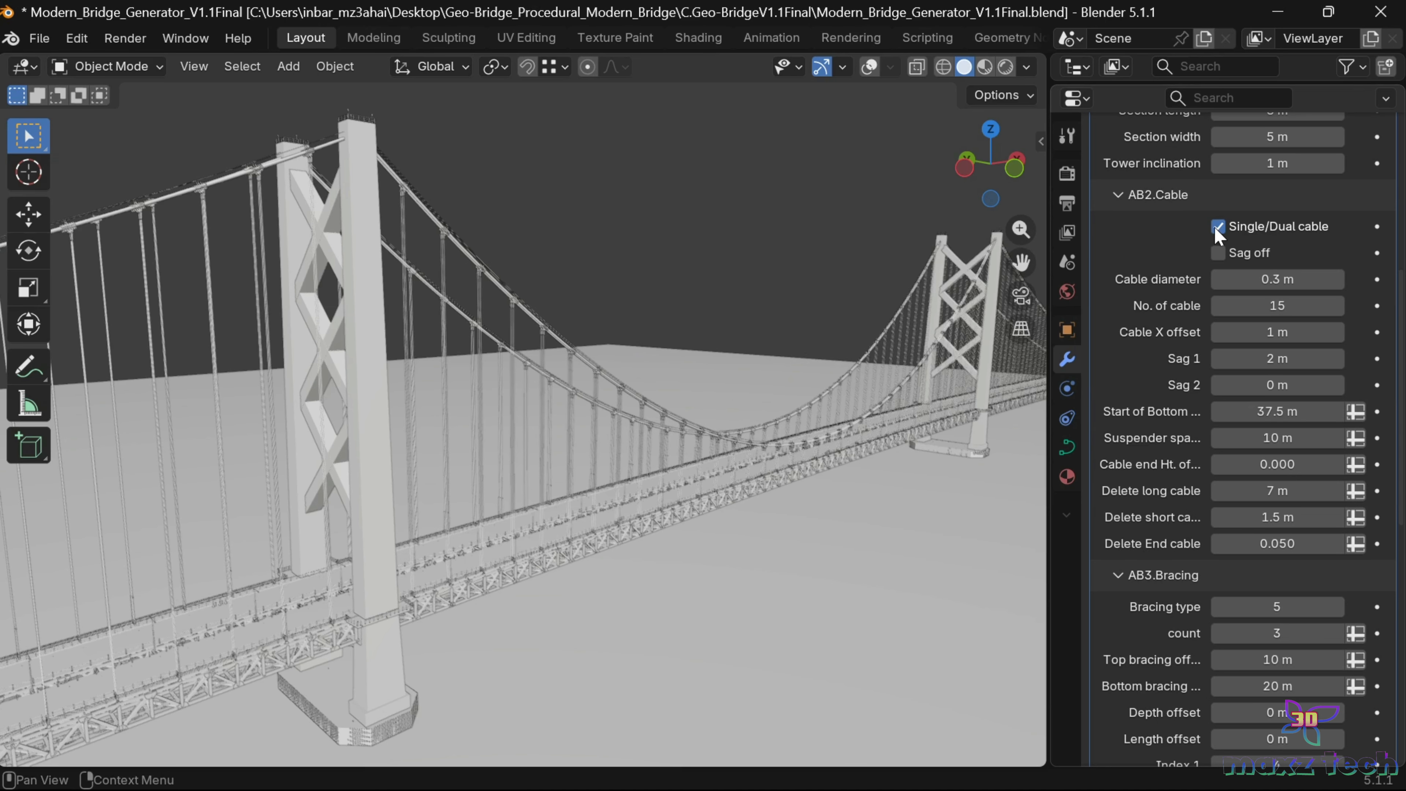
{"action": "scroll", "coordinate": [907, 372], "scroll_direction": "up", "scroll_amount": 5}
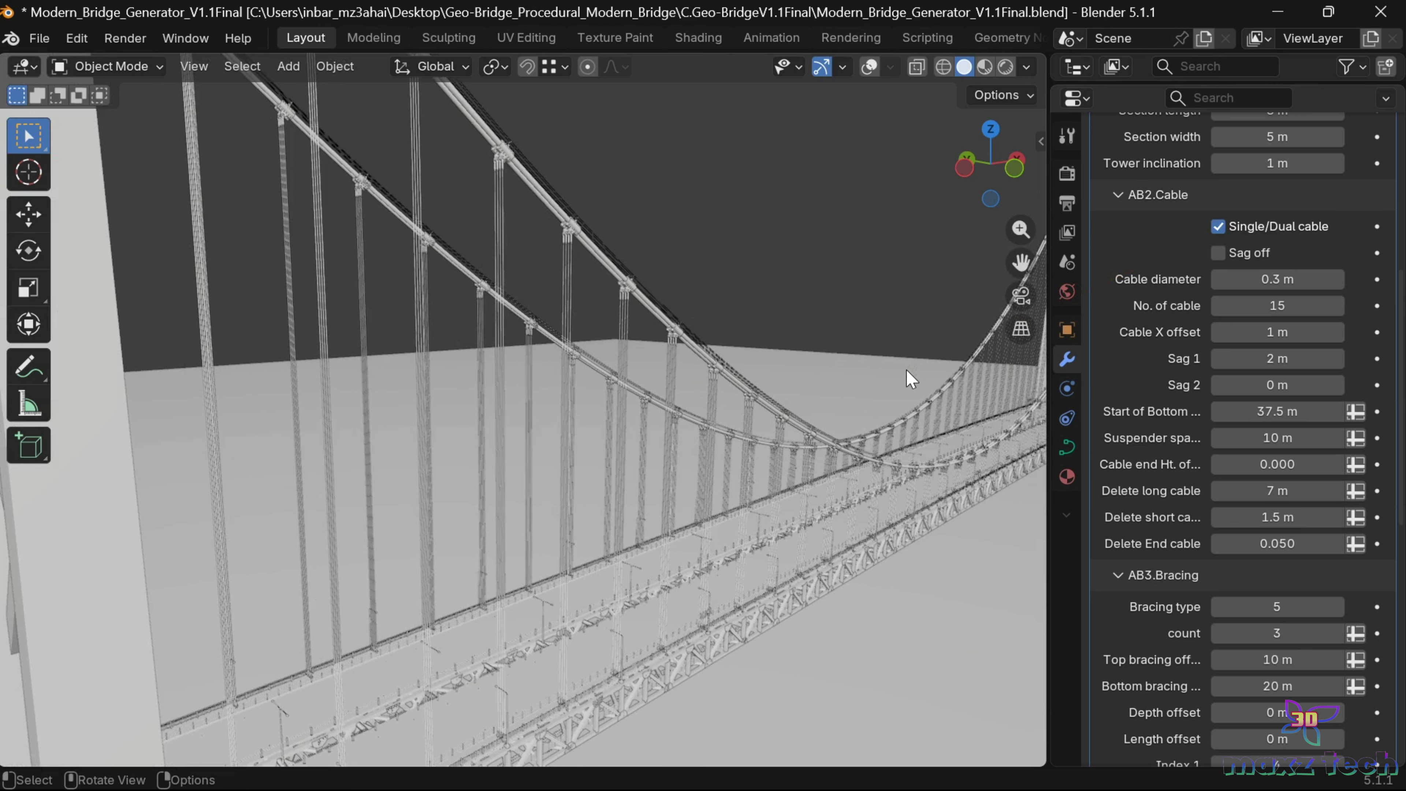
{"action": "scroll", "coordinate": [908, 374], "scroll_direction": "up", "scroll_amount": 3}
{"action": "left_click", "coordinate": [1218, 227]}
{"action": "left_click", "coordinate": [1217, 227]}
{"action": "left_click", "coordinate": [1218, 227]}
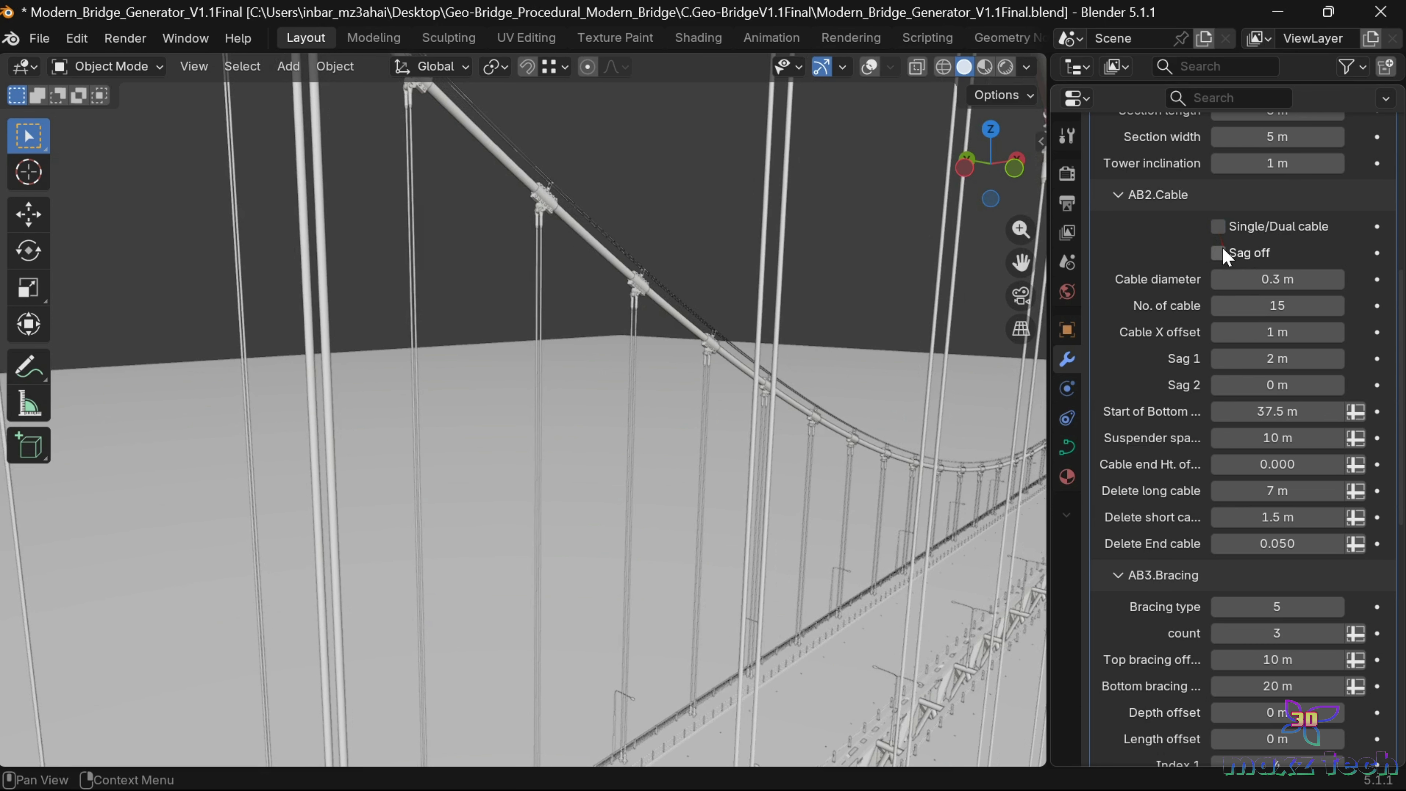
Step: Toggle the Sag off option to compare the main cables across the whole bridge, leaving it unchecked
{"action": "left_click", "coordinate": [1218, 253]}
{"action": "scroll", "coordinate": [973, 373], "scroll_direction": "up", "scroll_amount": 3}
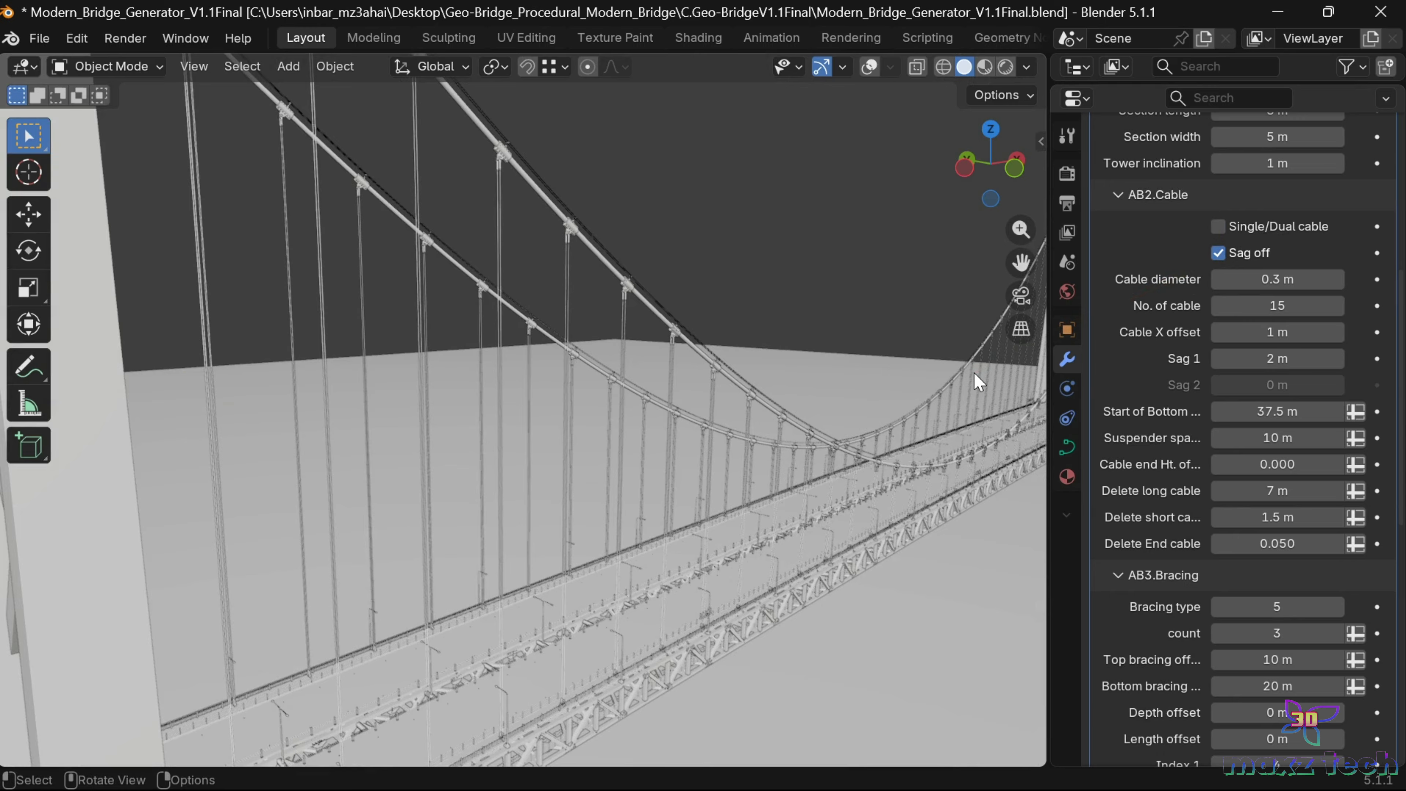
{"action": "scroll", "coordinate": [973, 373], "scroll_direction": "down", "scroll_amount": 5}
{"action": "left_click_drag", "start_coordinate": [1013, 165], "coordinate": [962, 282]}
{"action": "scroll", "coordinate": [959, 275], "scroll_direction": "down", "scroll_amount": 4}
{"action": "left_click_drag", "start_coordinate": [1017, 165], "coordinate": [1014, 171]}
{"action": "left_click", "coordinate": [1218, 253]}
{"action": "left_click", "coordinate": [1218, 252]}
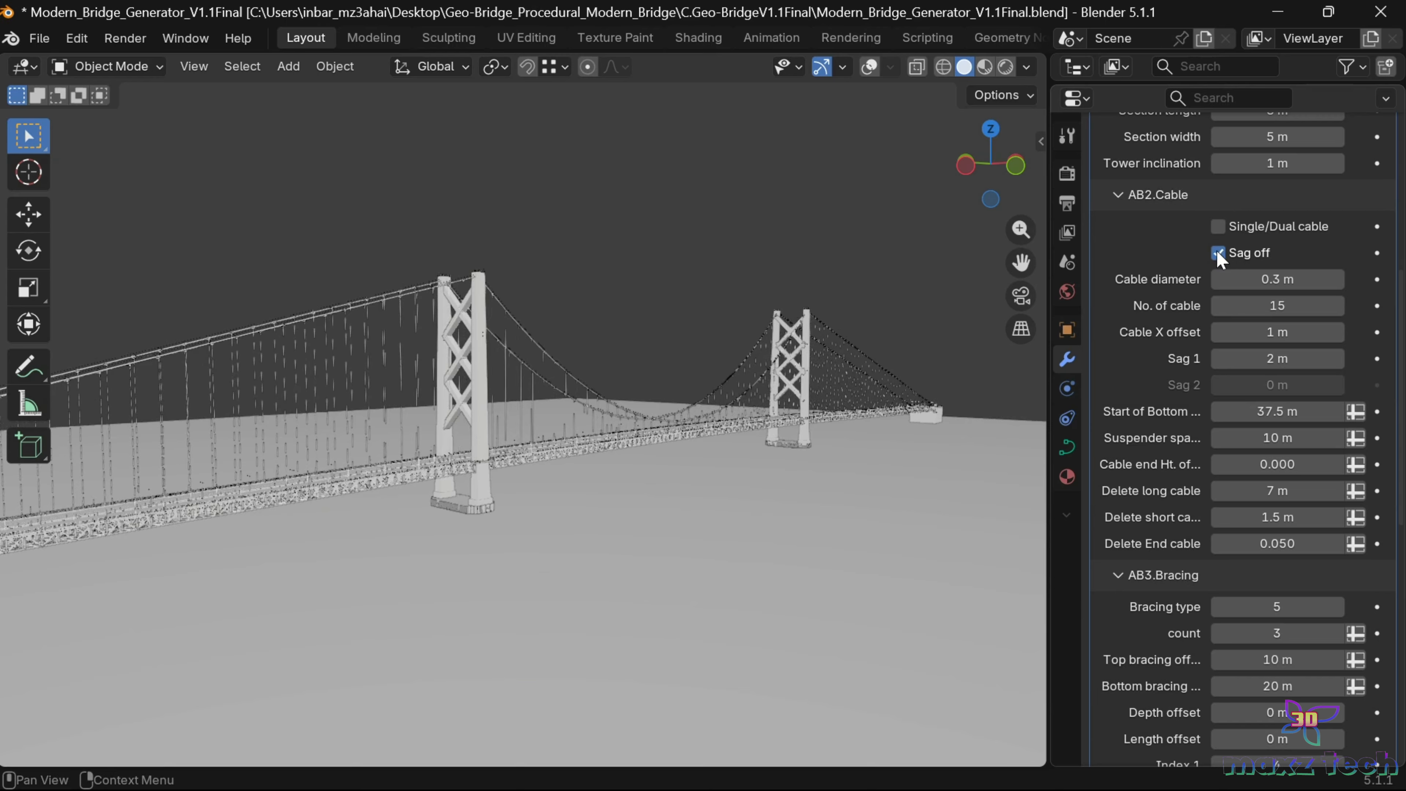
{"action": "left_click", "coordinate": [1218, 253]}
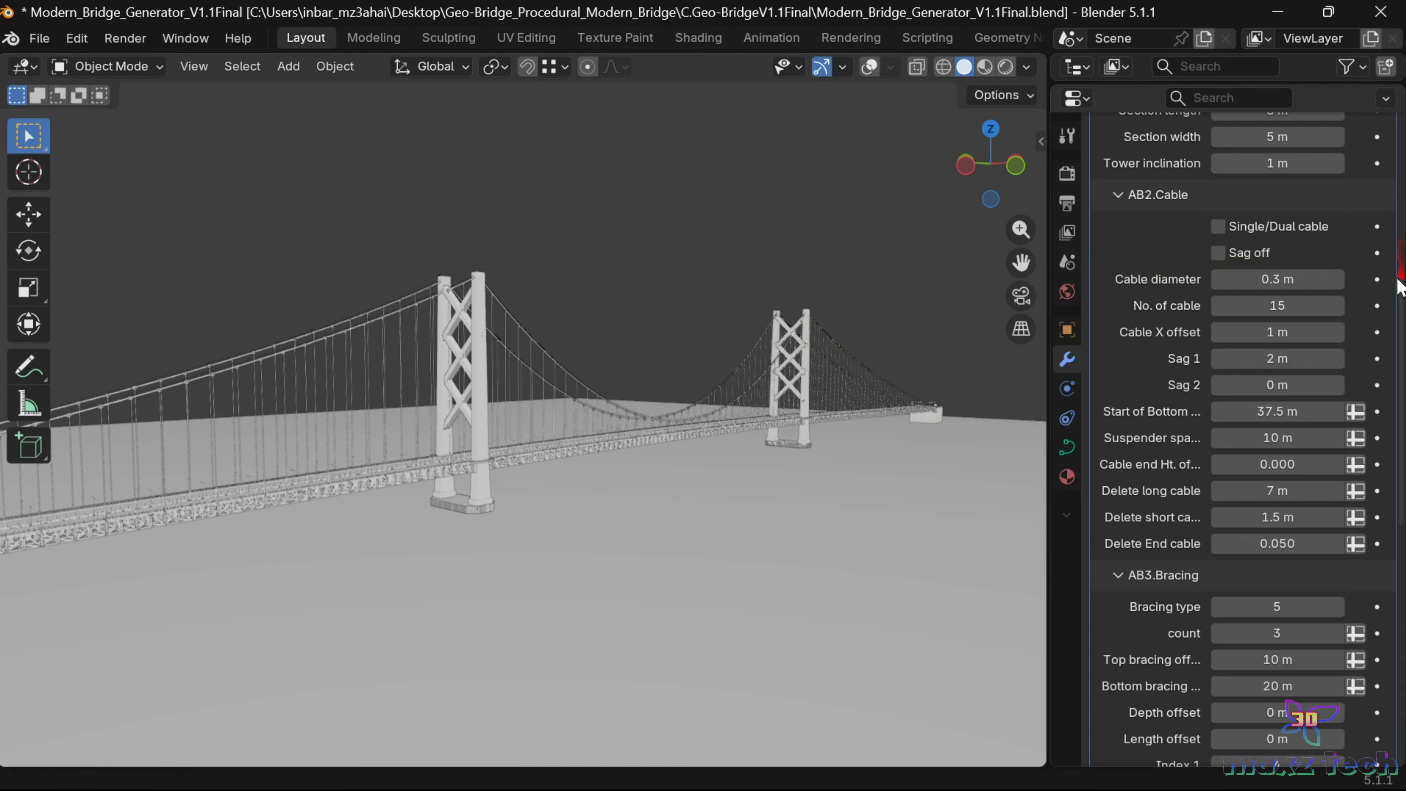
Step: Compare the cables with Sag off and Single/Dual cable both off and on, leaving both options enabled
{"action": "left_click", "coordinate": [1218, 255]}
{"action": "left_click", "coordinate": [1219, 227]}
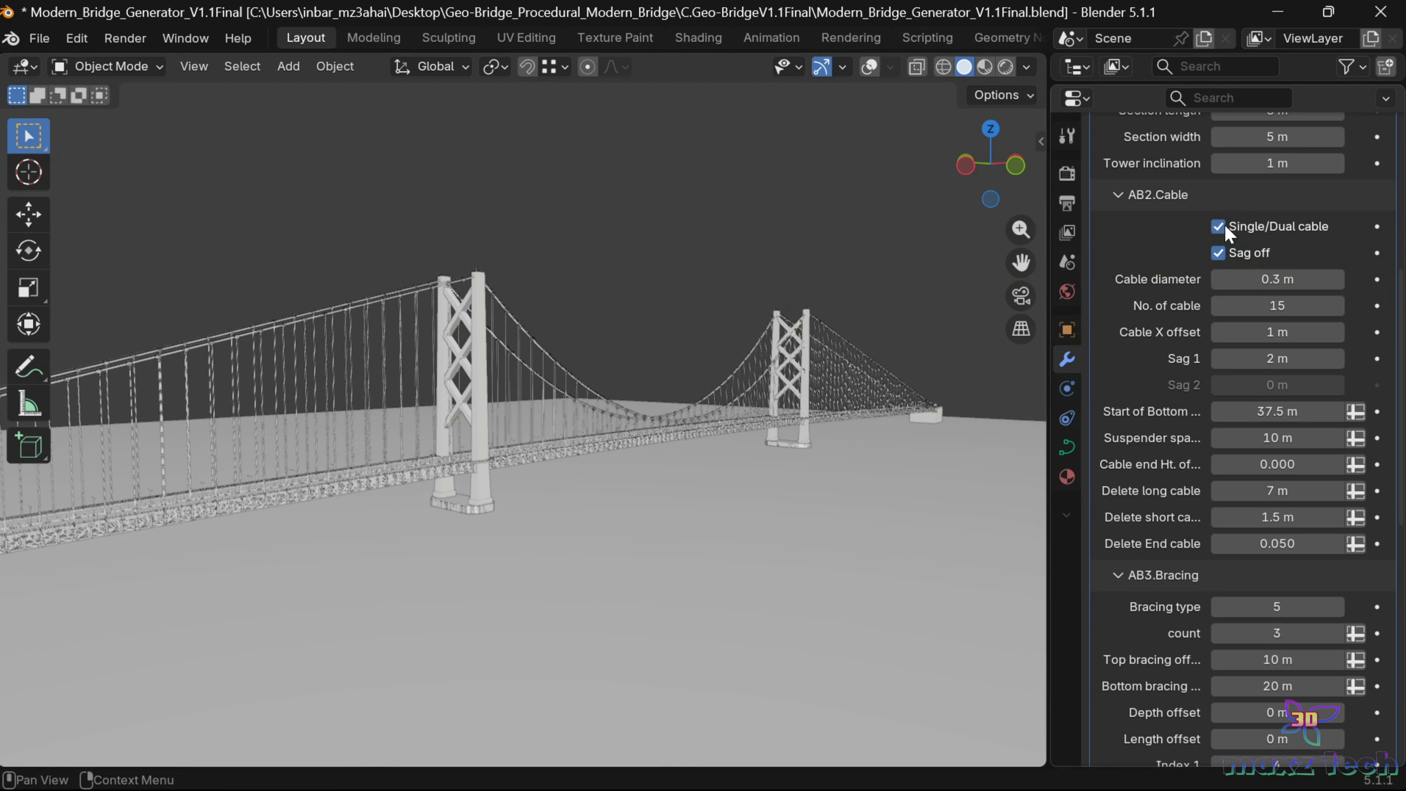
{"action": "left_click", "coordinate": [1219, 255]}
{"action": "left_click", "coordinate": [1219, 227]}
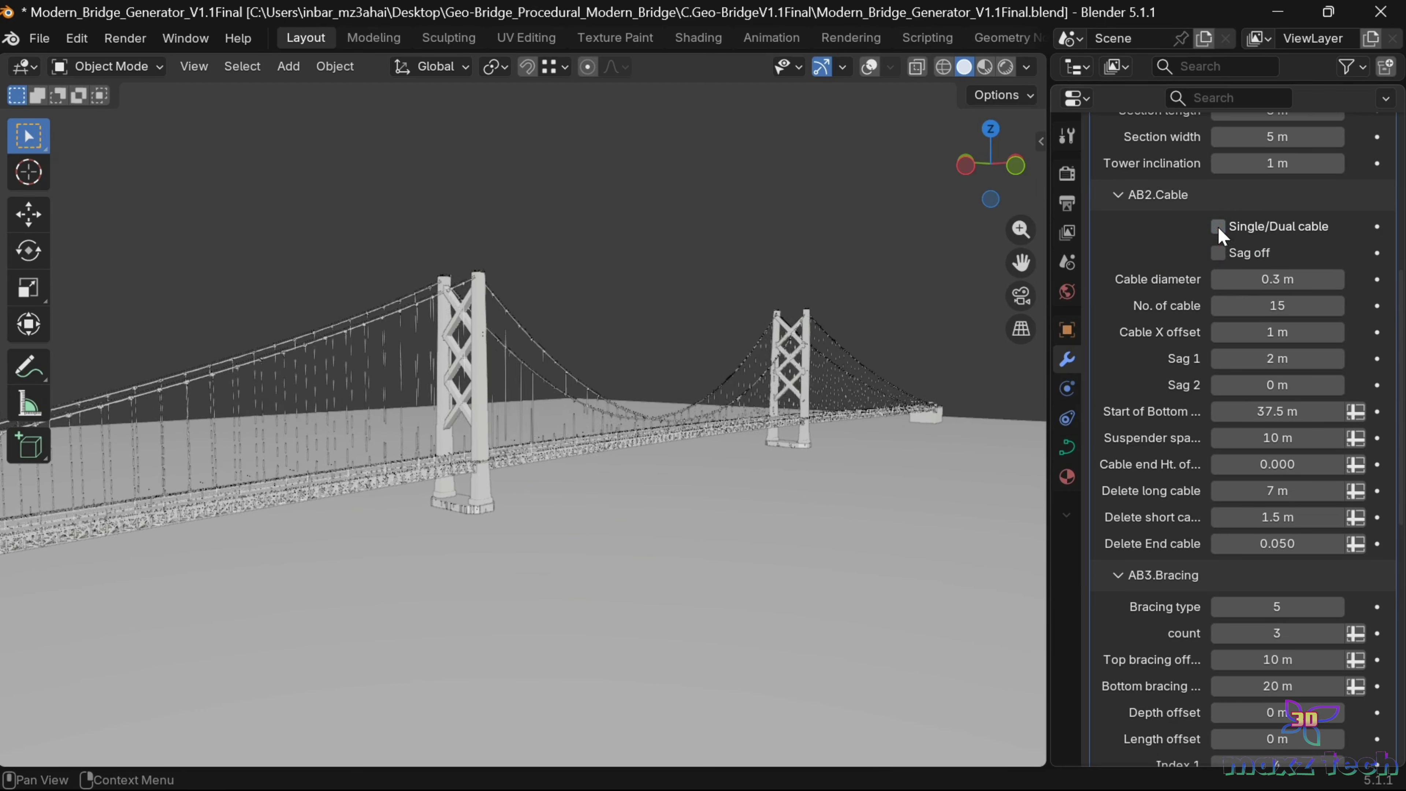
{"action": "left_click", "coordinate": [1219, 254]}
{"action": "left_click", "coordinate": [1220, 227]}
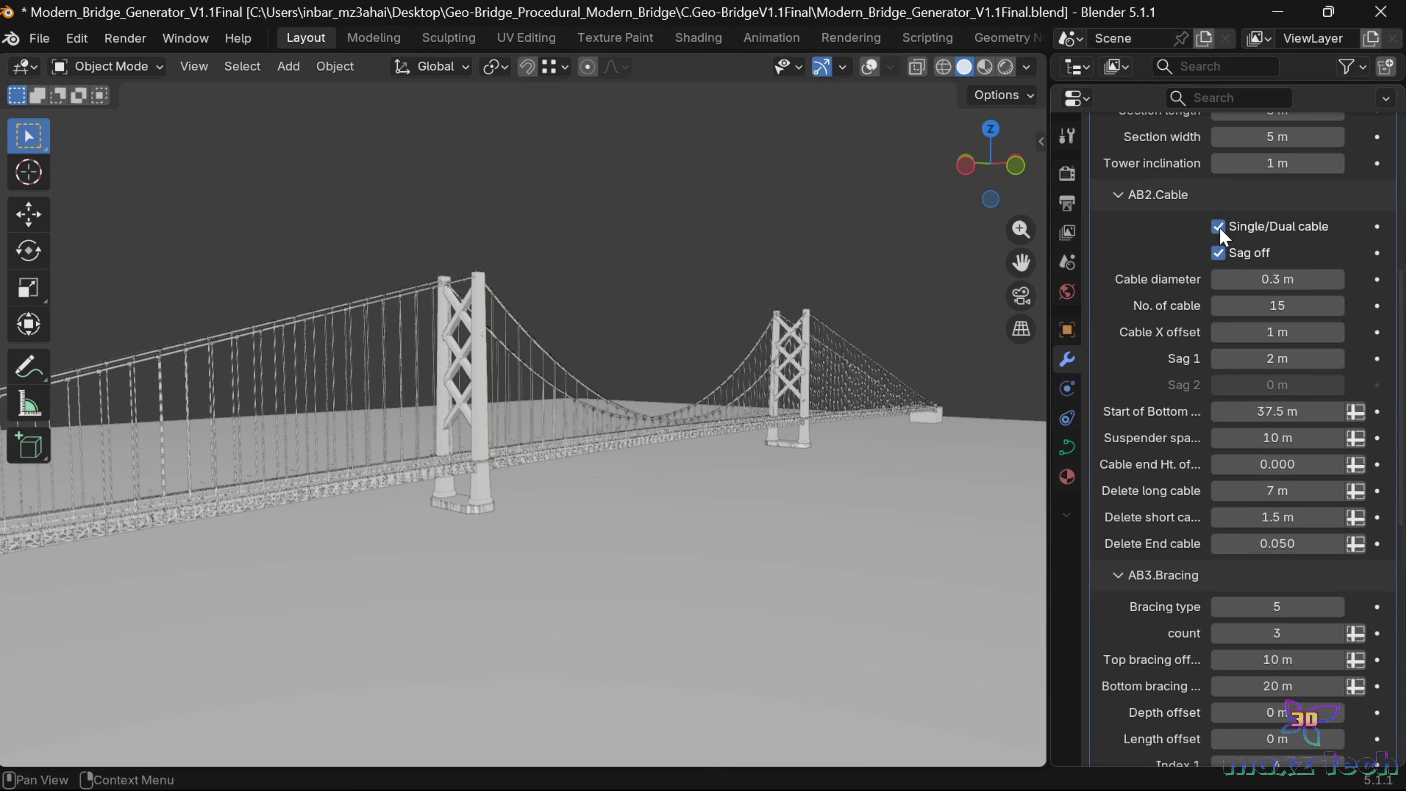
{"action": "scroll", "coordinate": [949, 400], "scroll_direction": "up", "scroll_amount": 4}
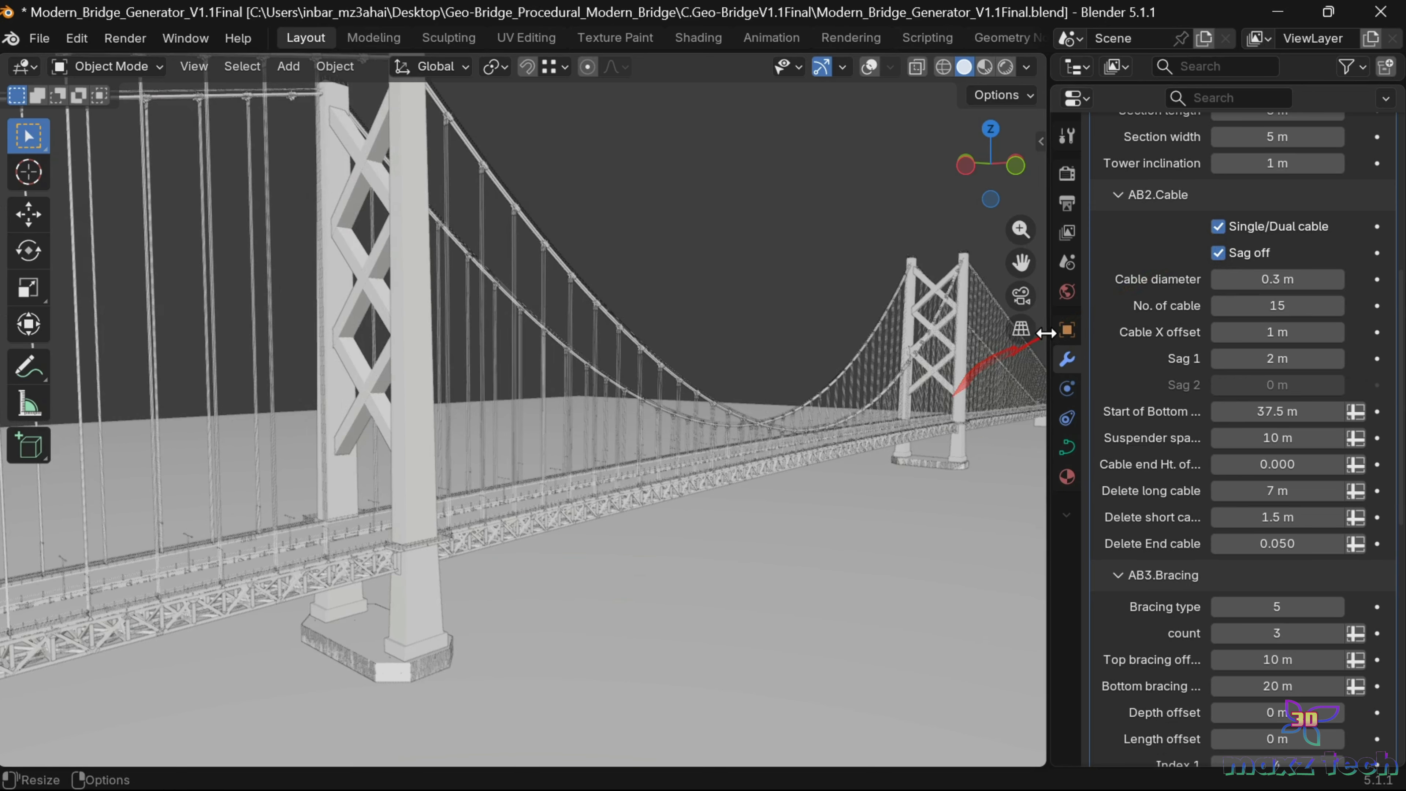
Step: Try cable diameters of 1 m and 2 m on the suspension bridge's cables
{"action": "left_click_drag", "start_coordinate": [1021, 263], "coordinate": [1024, 267]}
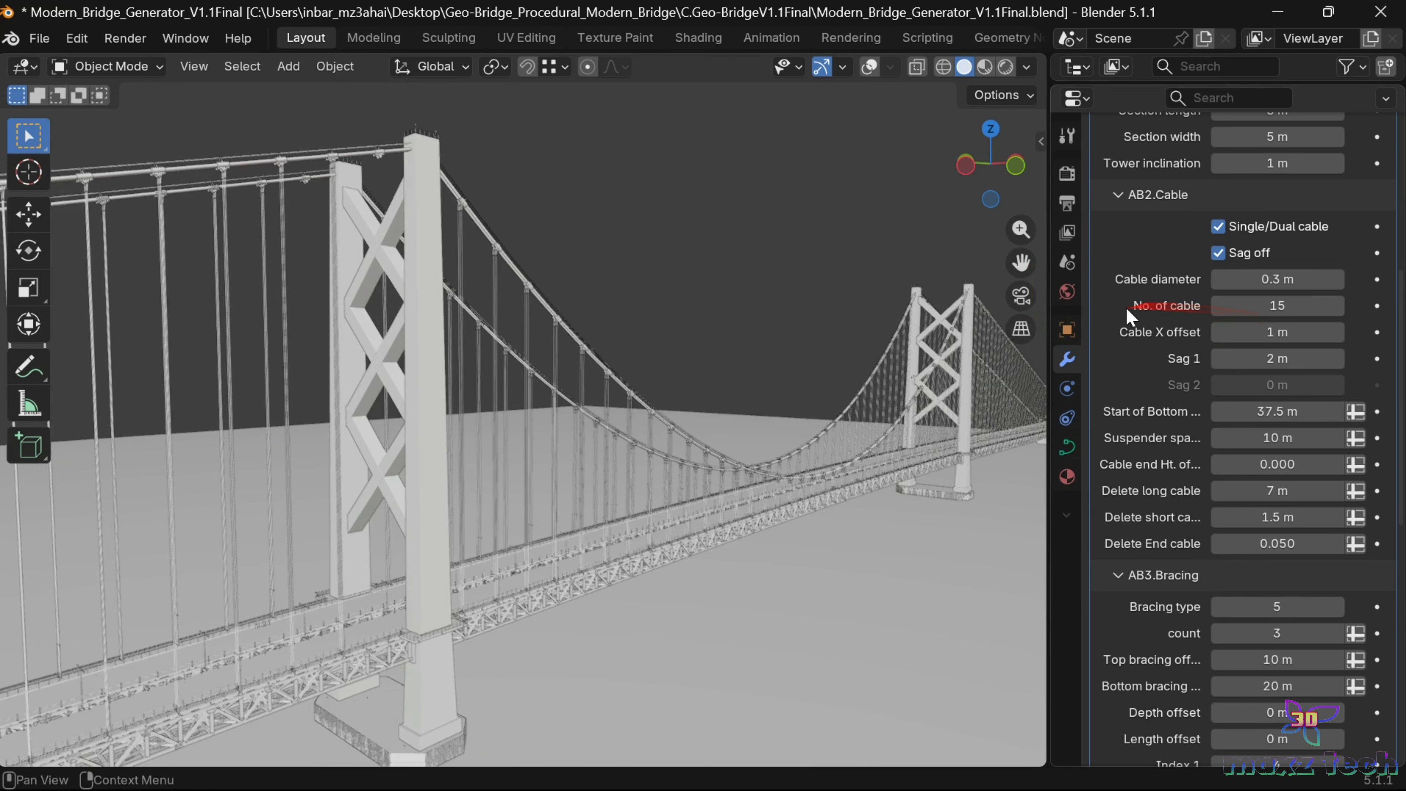
{"action": "left_click_drag", "start_coordinate": [1273, 279], "coordinate": [1273, 279]}
{"action": "type", "text": "1"}
{"action": "key", "text": "Return"}
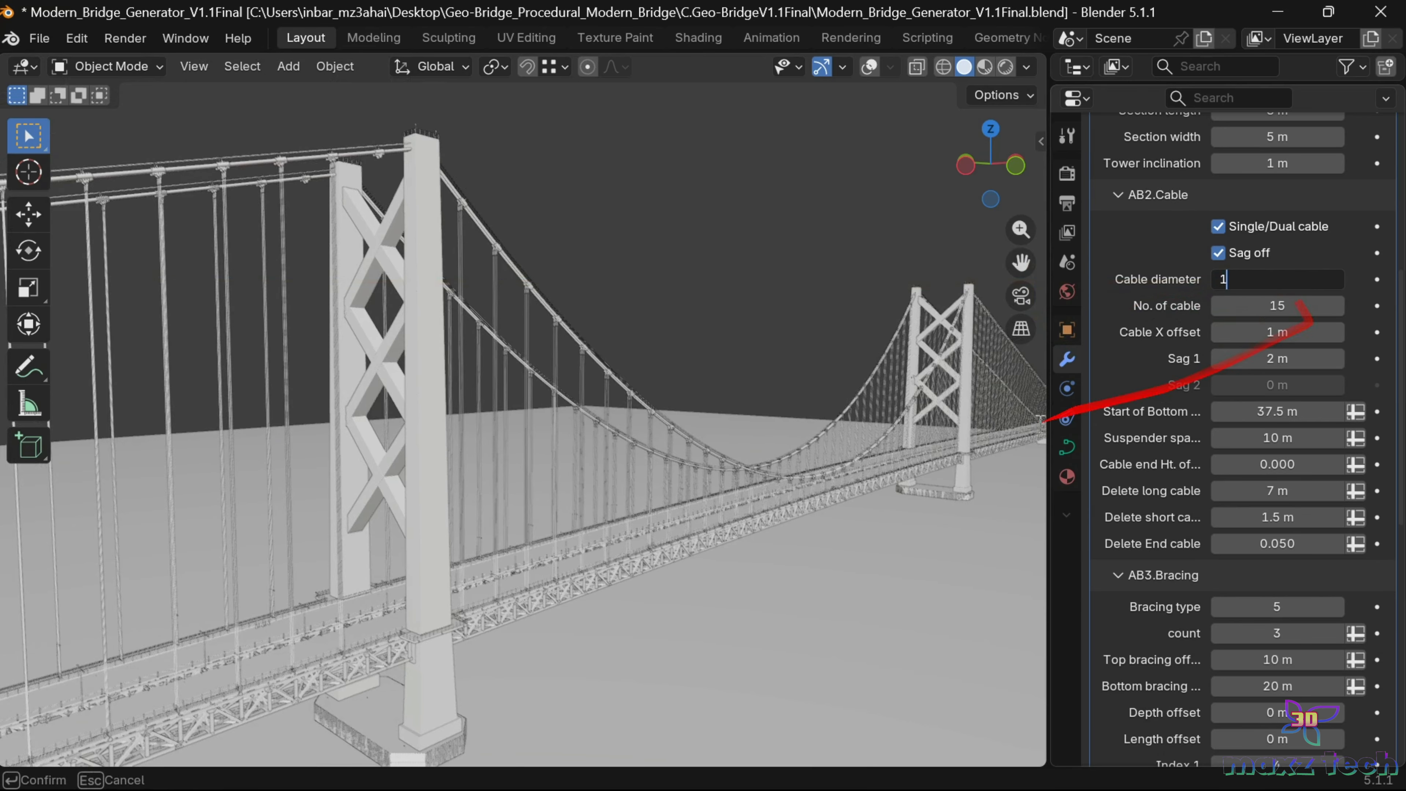
{"action": "mouse_move", "coordinate": [983, 182]}
{"action": "left_mouse_down"}
{"action": "mouse_move", "coordinate": [993, 177]}
{"action": "mouse_move", "coordinate": [979, 179]}
{"action": "left_mouse_up"}
{"action": "scroll", "coordinate": [898, 354], "scroll_direction": "up", "scroll_amount": 3}
{"action": "left_click", "coordinate": [1281, 281]}
{"action": "type", "text": "2"}
{"action": "key", "text": "Return"}
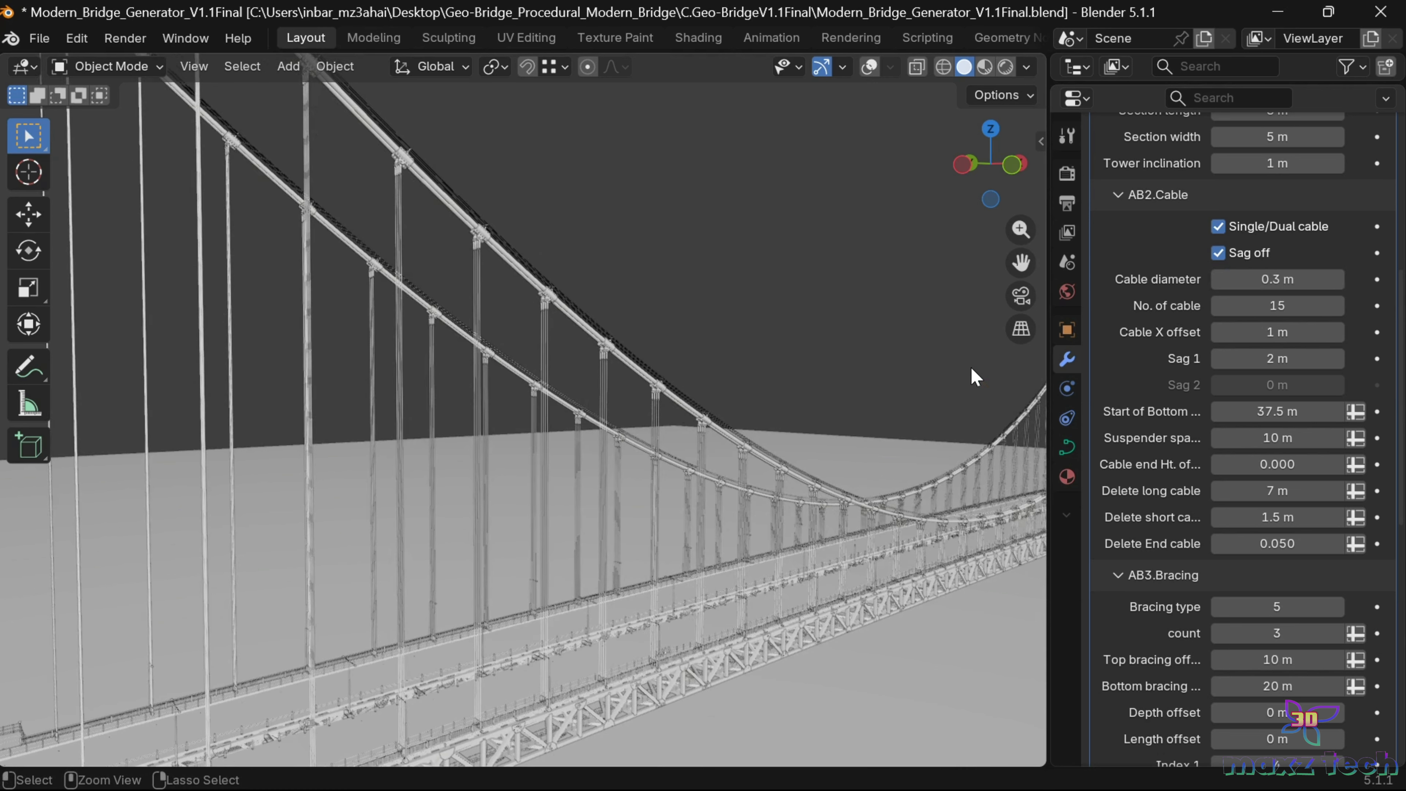
Step: Raise the number of cables to 17 and 20 to compare the suspenders up close
{"action": "left_click", "coordinate": [1342, 304]}
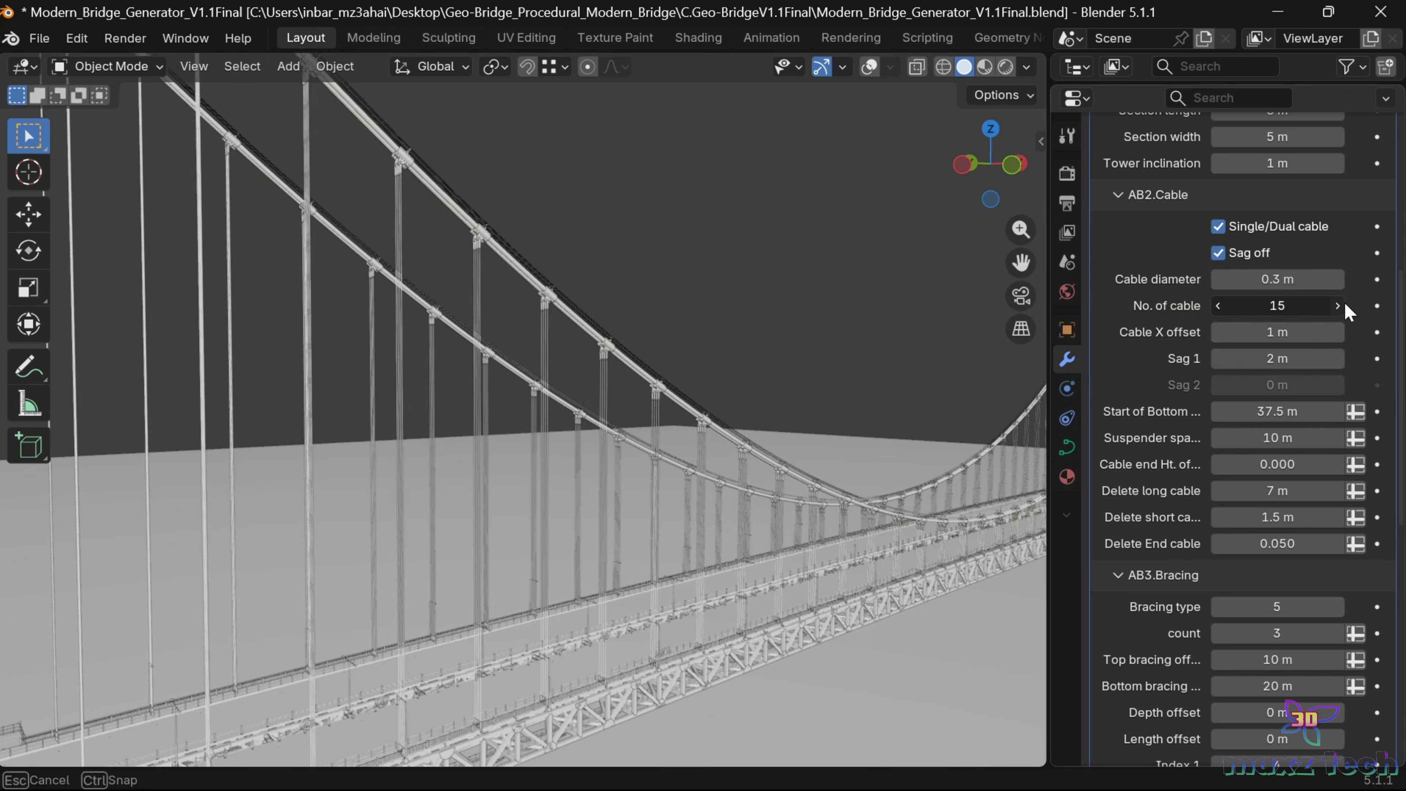
{"action": "left_click", "coordinate": [1344, 304]}
{"action": "scroll", "coordinate": [920, 384], "scroll_direction": "up", "scroll_amount": 5}
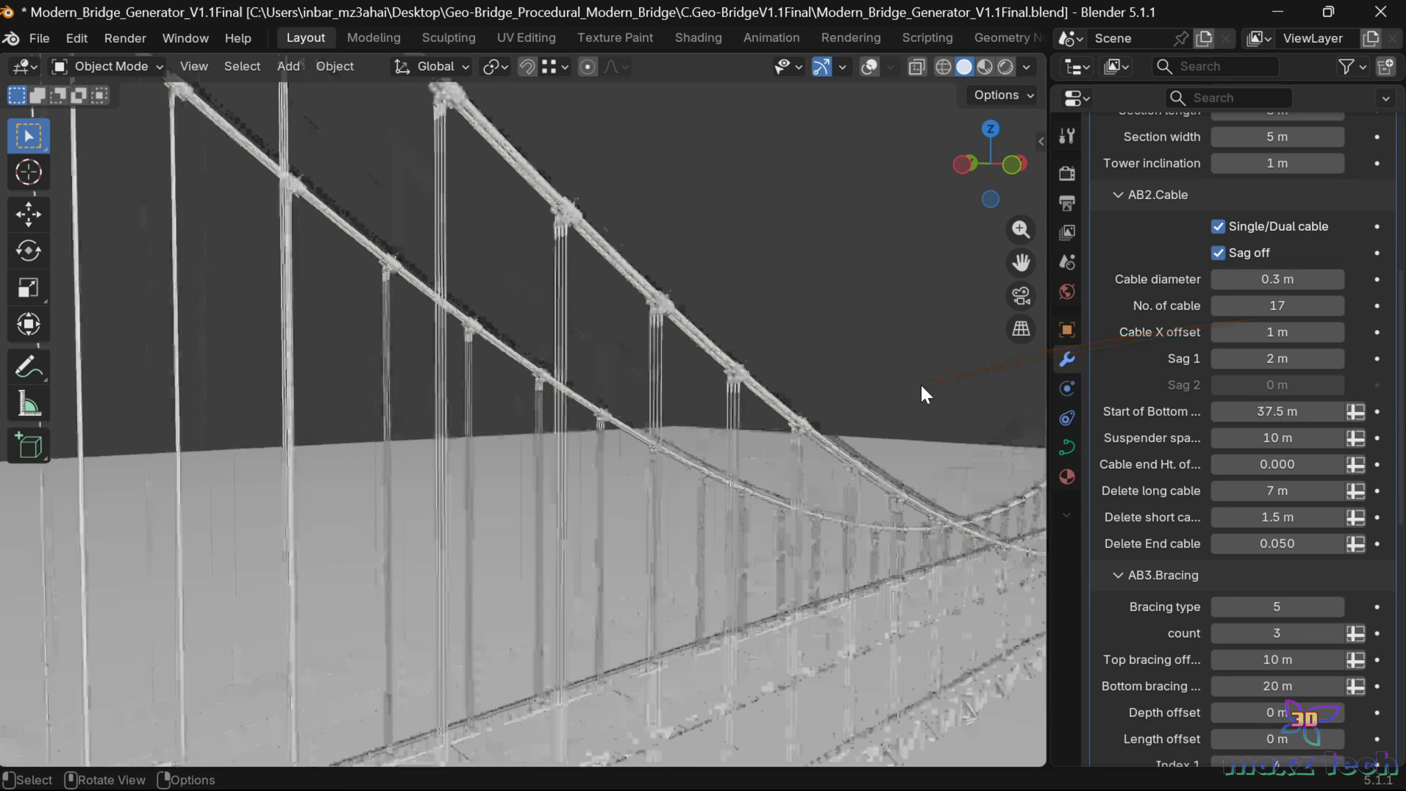
{"action": "left_click", "coordinate": [1340, 304]}
{"action": "left_click", "coordinate": [1340, 305]}
{"action": "left_click", "coordinate": [1340, 305]}
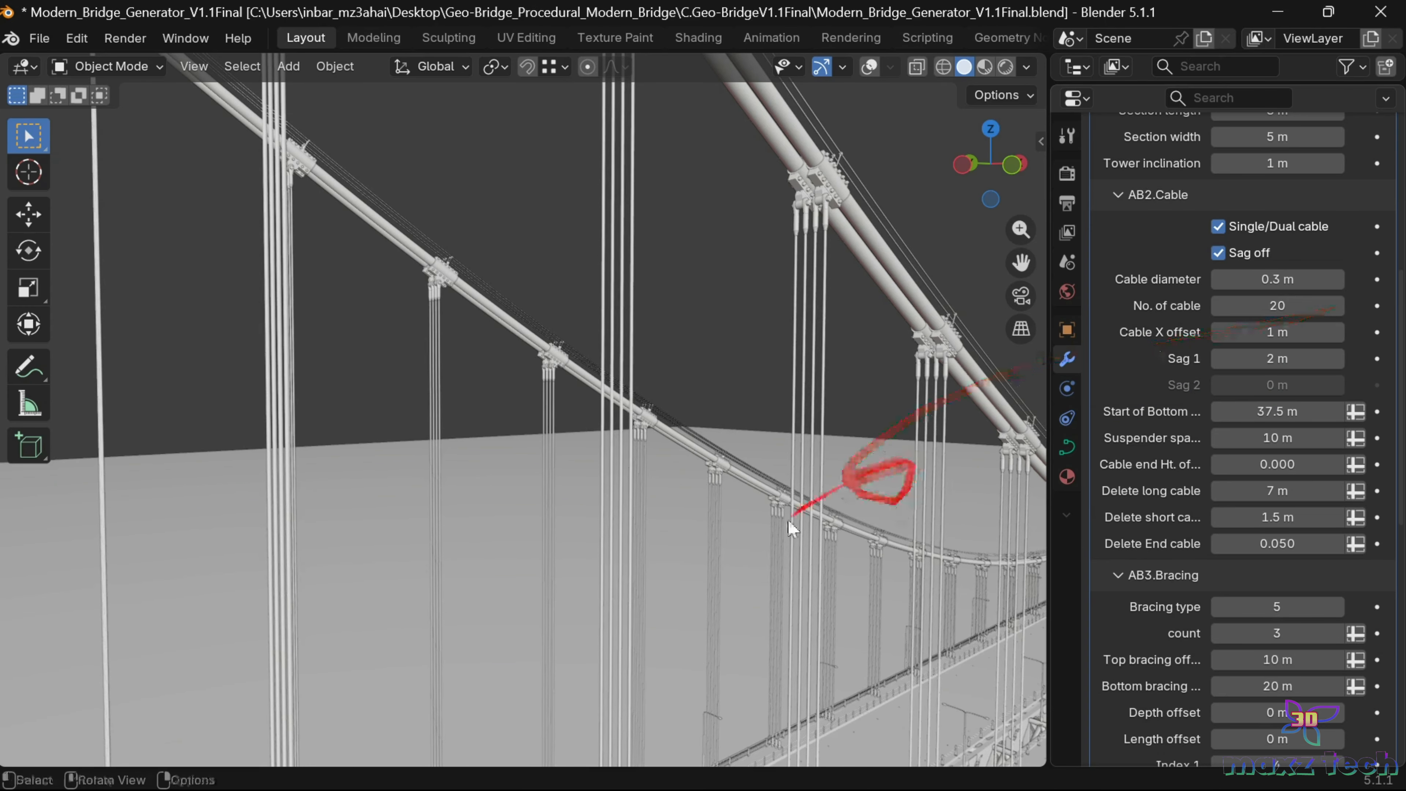
Step: Set the number of cables to 5 and the Cable X offset to 3 m
{"action": "double_click", "coordinate": [1273, 305]}
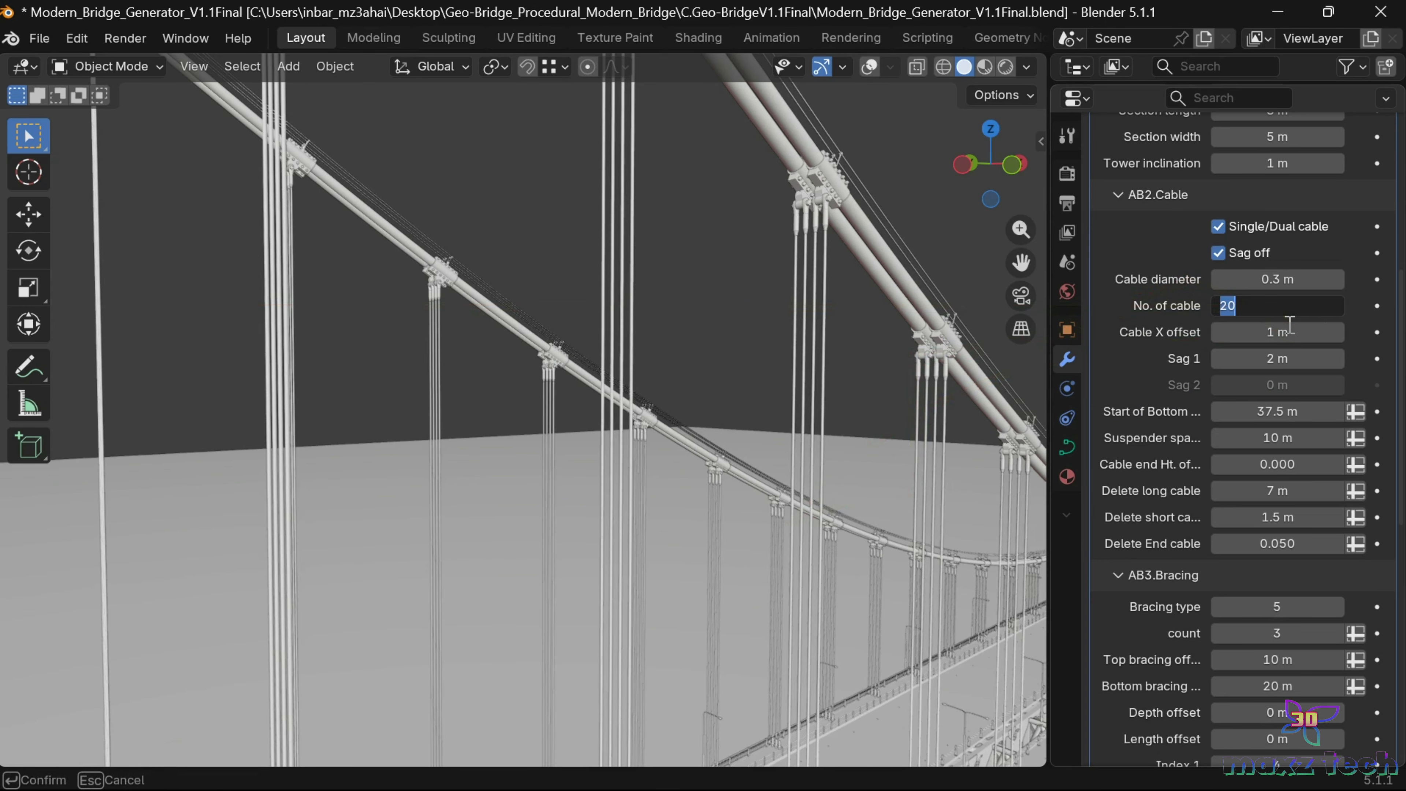
{"action": "key", "text": "Return"}
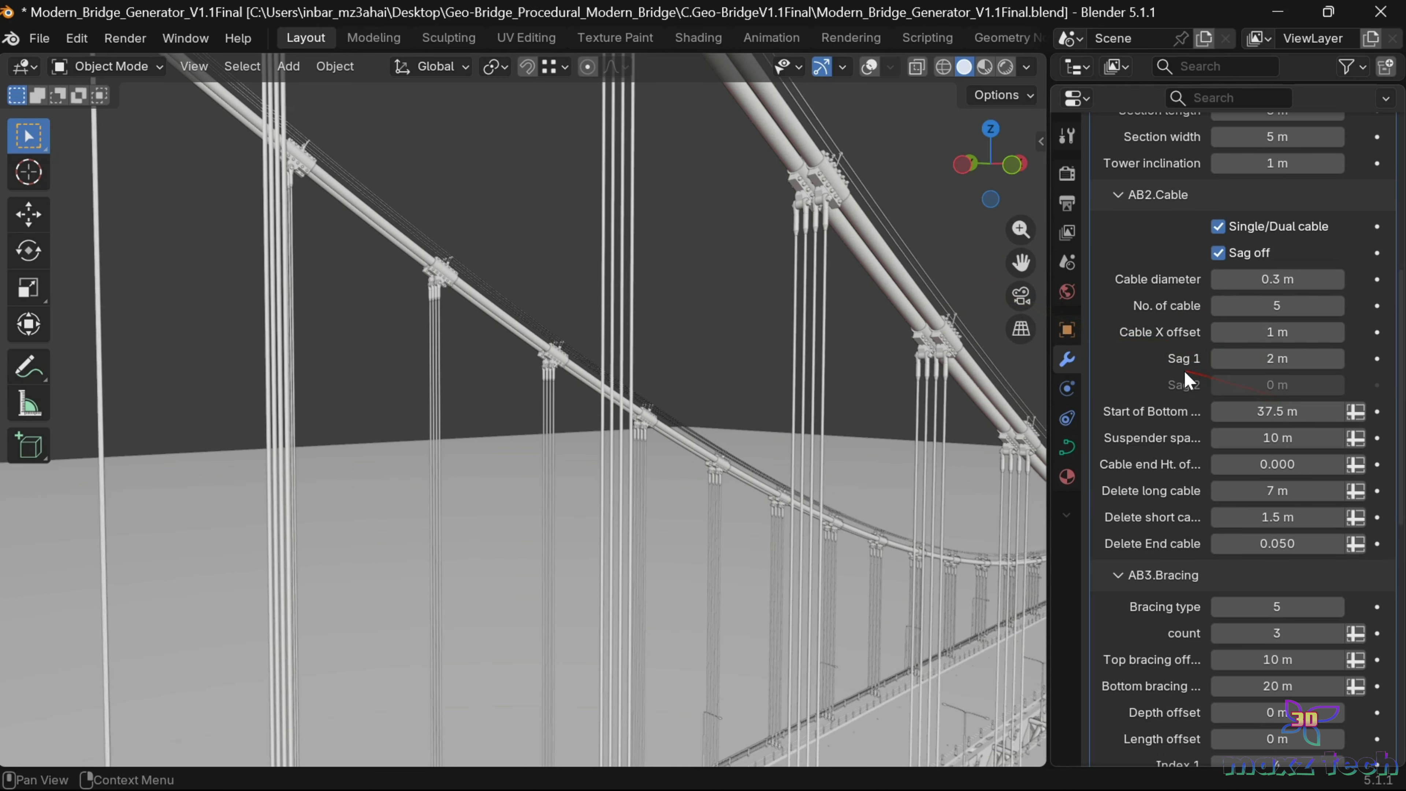
{"action": "double_click", "coordinate": [1273, 332]}
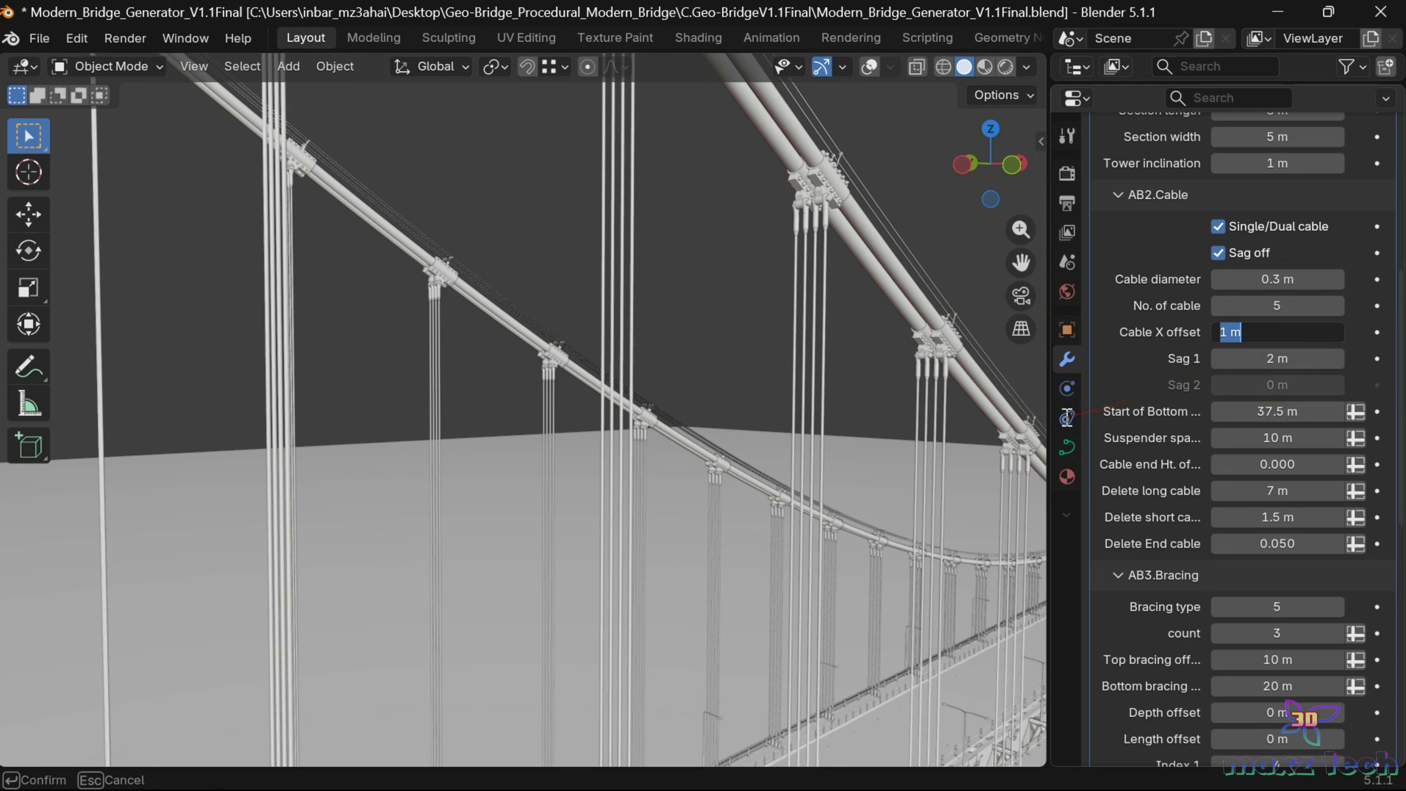
{"action": "key", "text": "Return"}
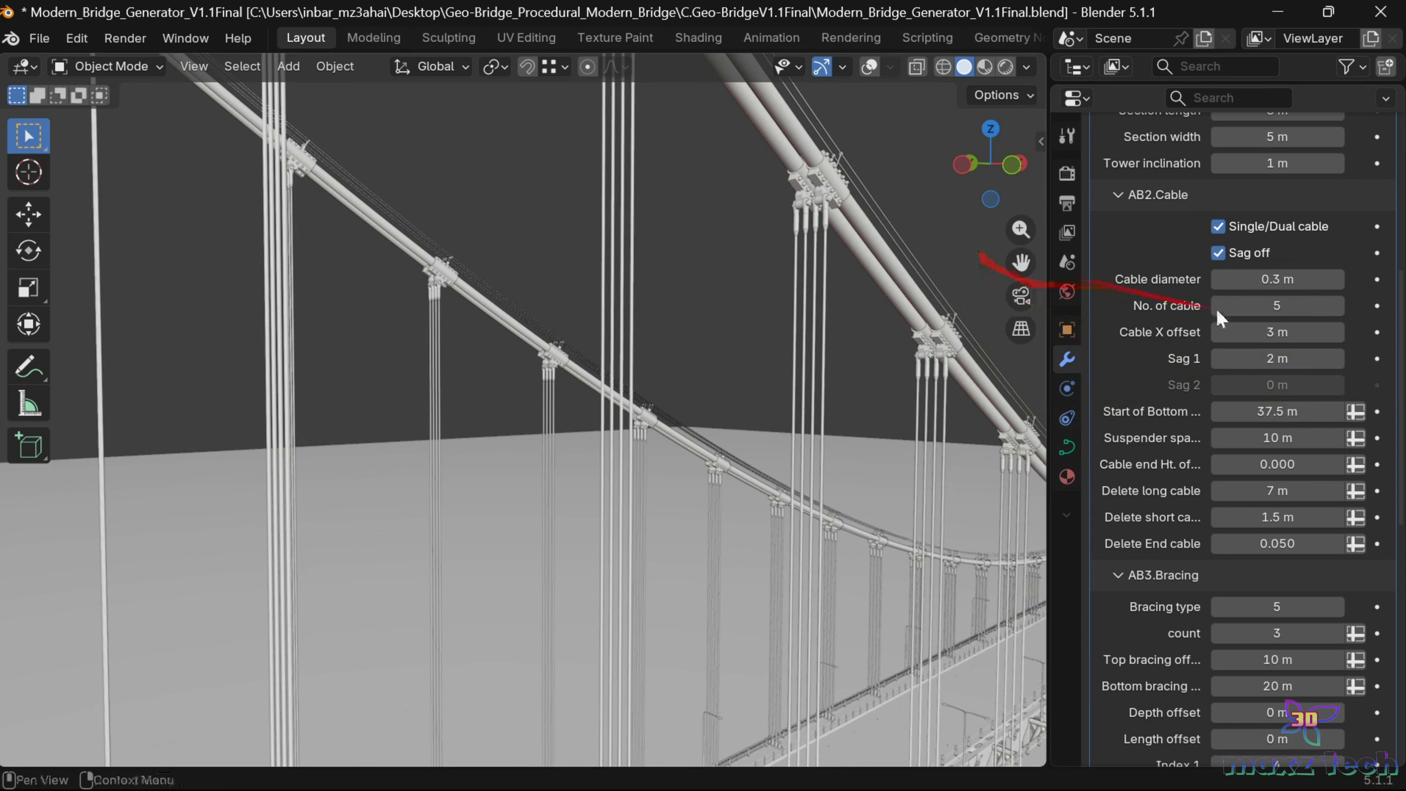
Step: Try a Sag 1 value of 6 m on the main cables, and set Sag 1 to 10 m
{"action": "double_click", "coordinate": [1256, 358]}
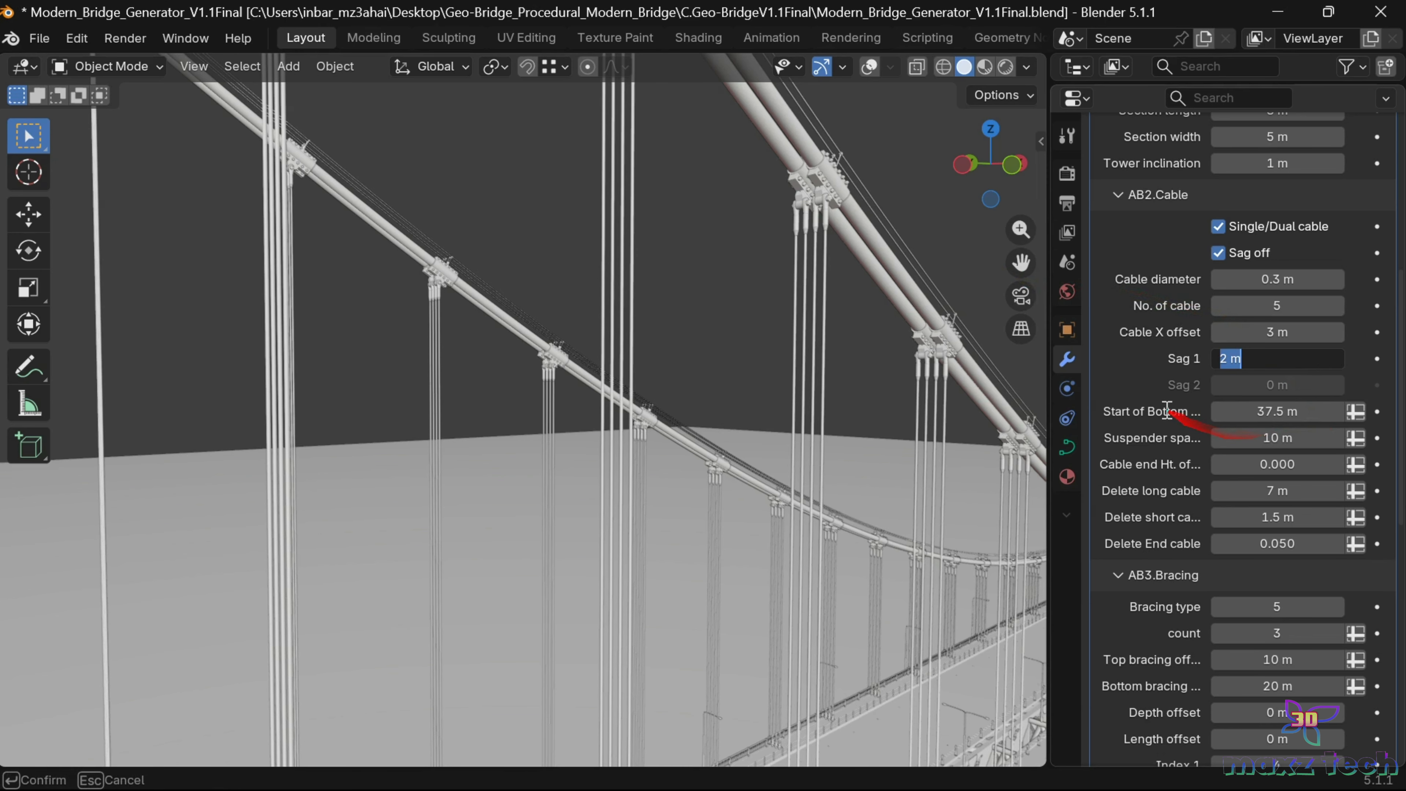
{"action": "key", "text": "Return"}
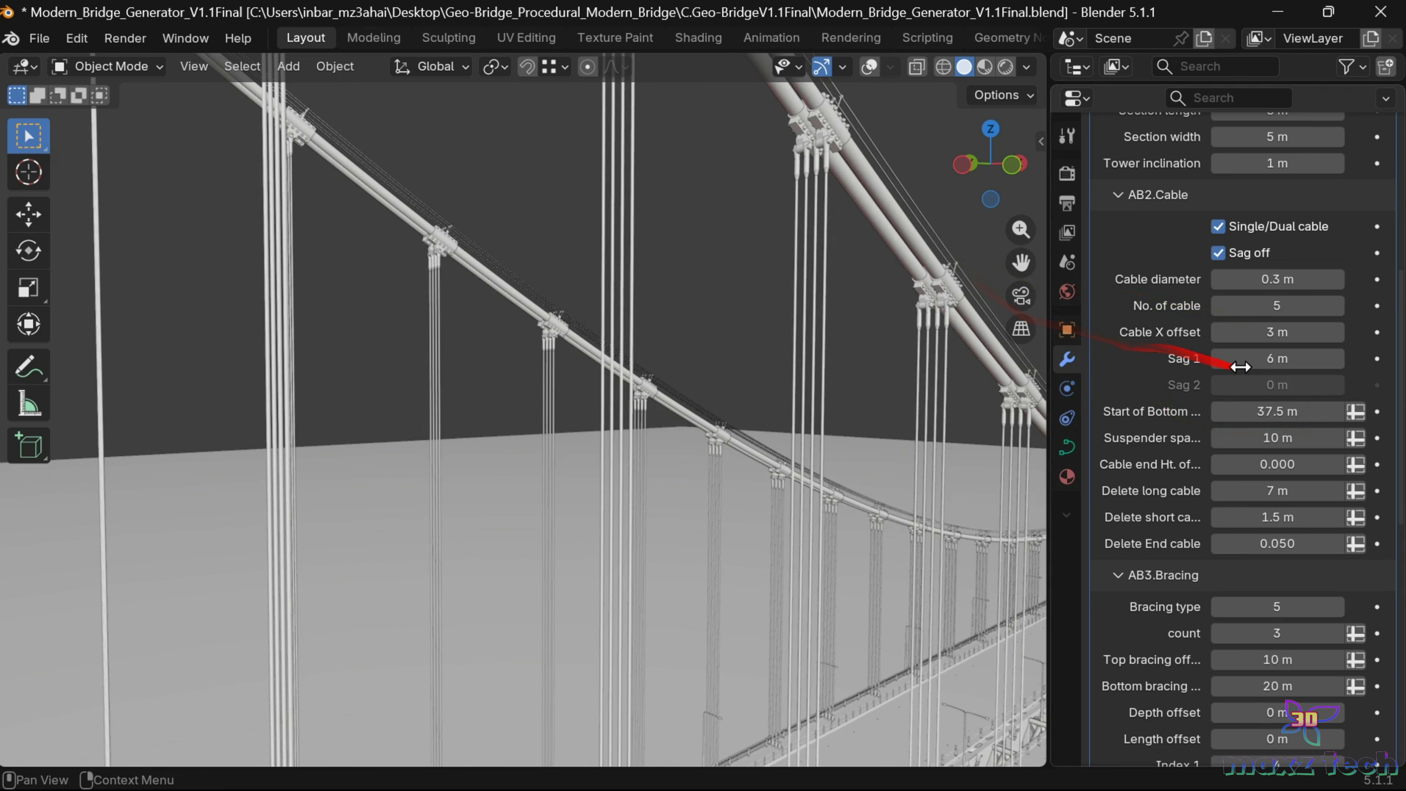
{"action": "double_click", "coordinate": [1279, 360]}
{"action": "left_click", "coordinate": [991, 246]}
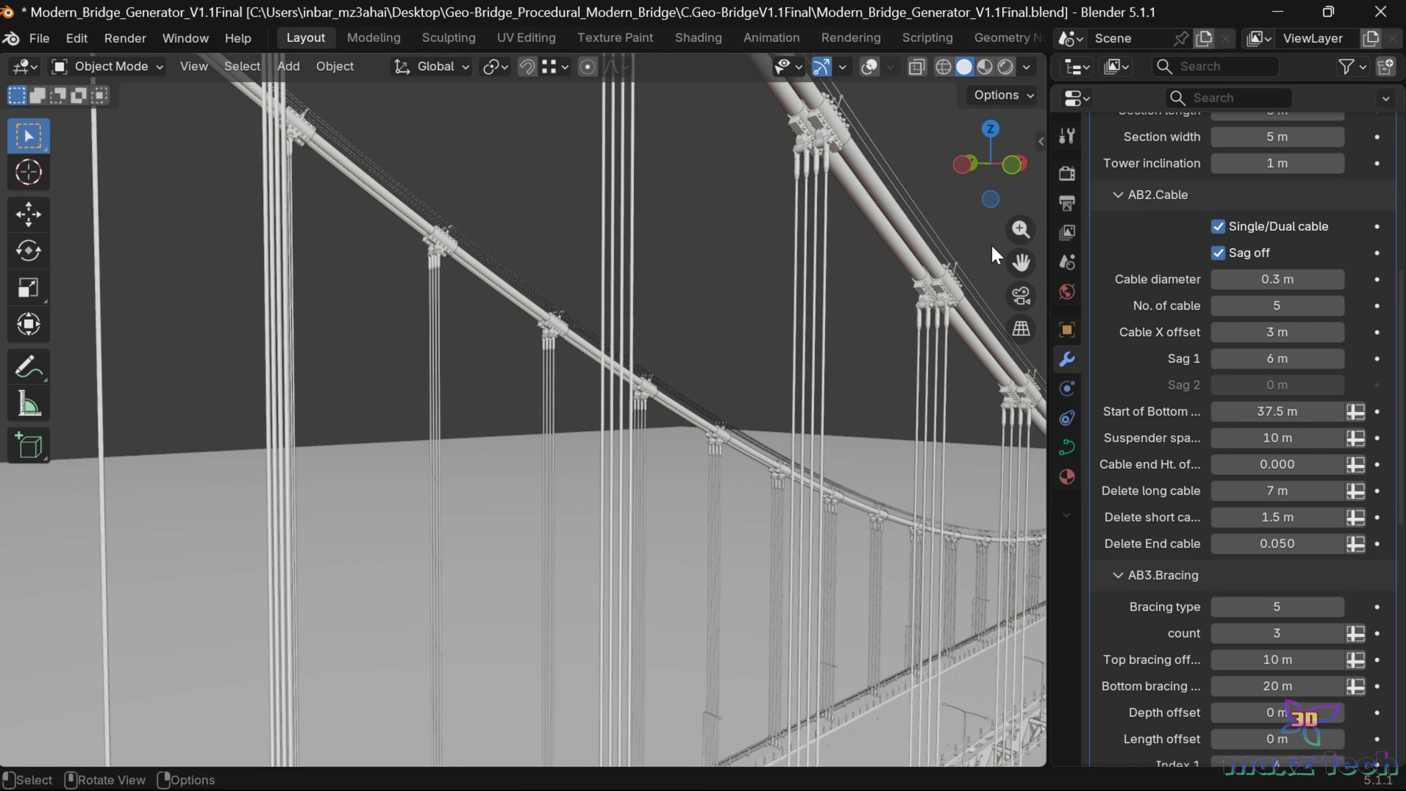
{"action": "scroll", "coordinate": [992, 247], "scroll_direction": "down", "scroll_amount": 5}
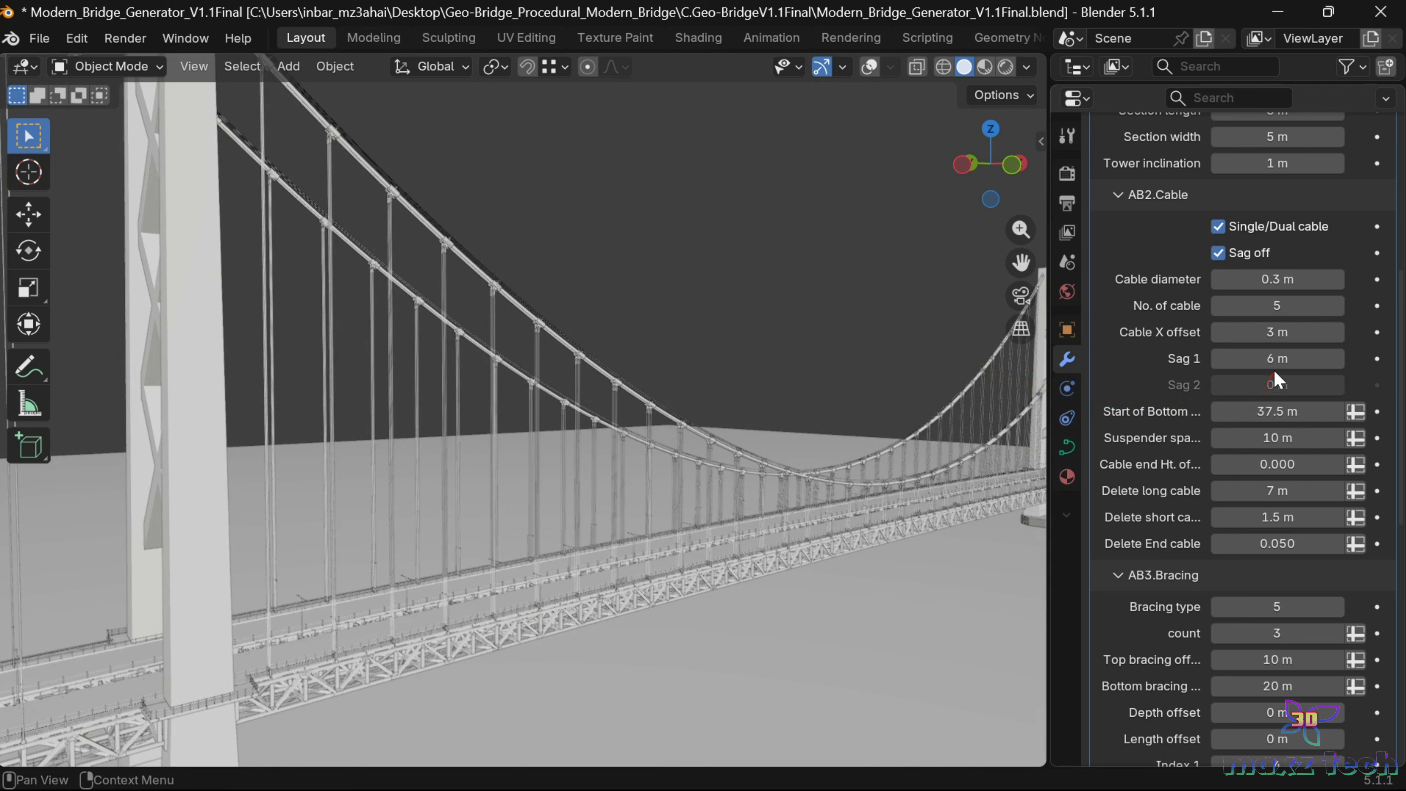
{"action": "left_click", "coordinate": [1278, 360]}
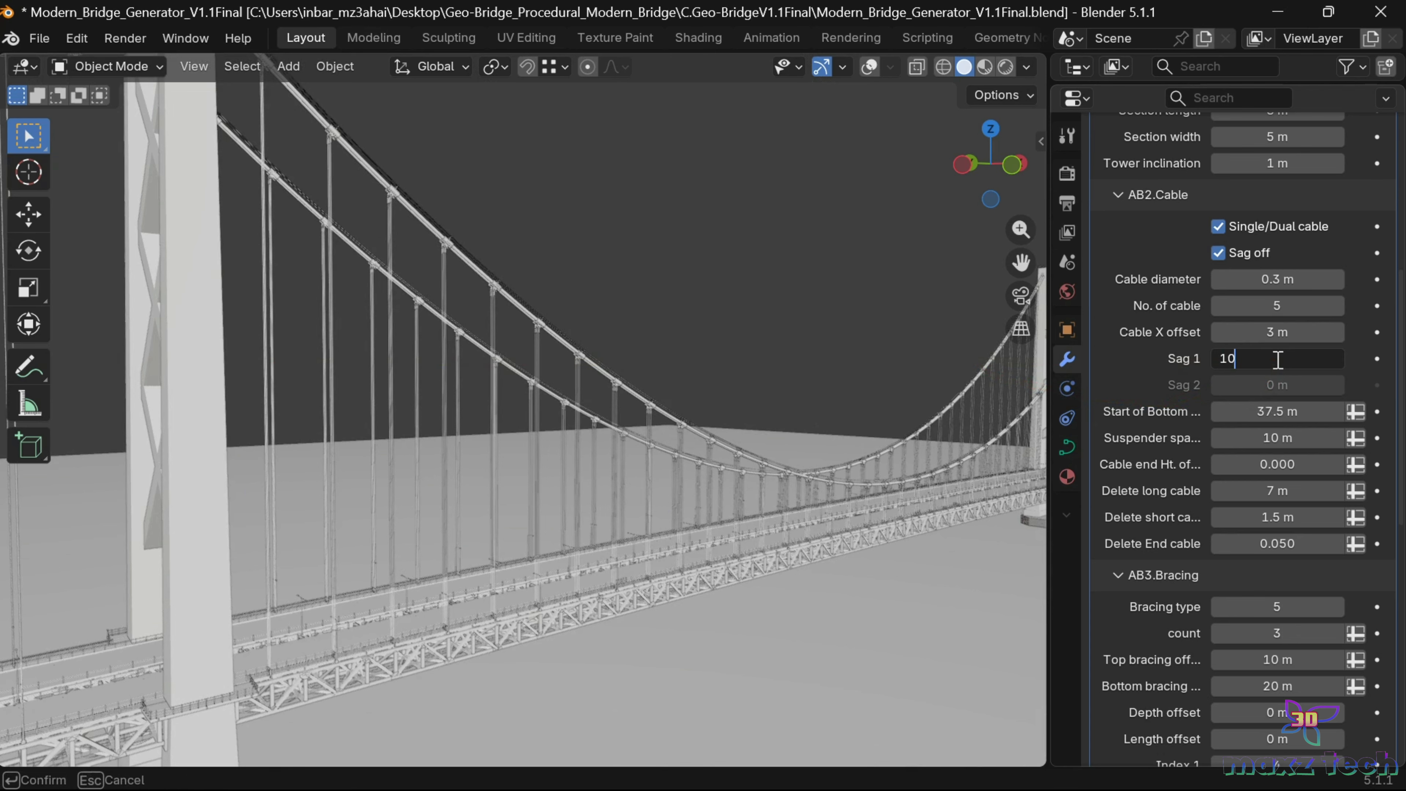
{"action": "key", "text": "Return"}
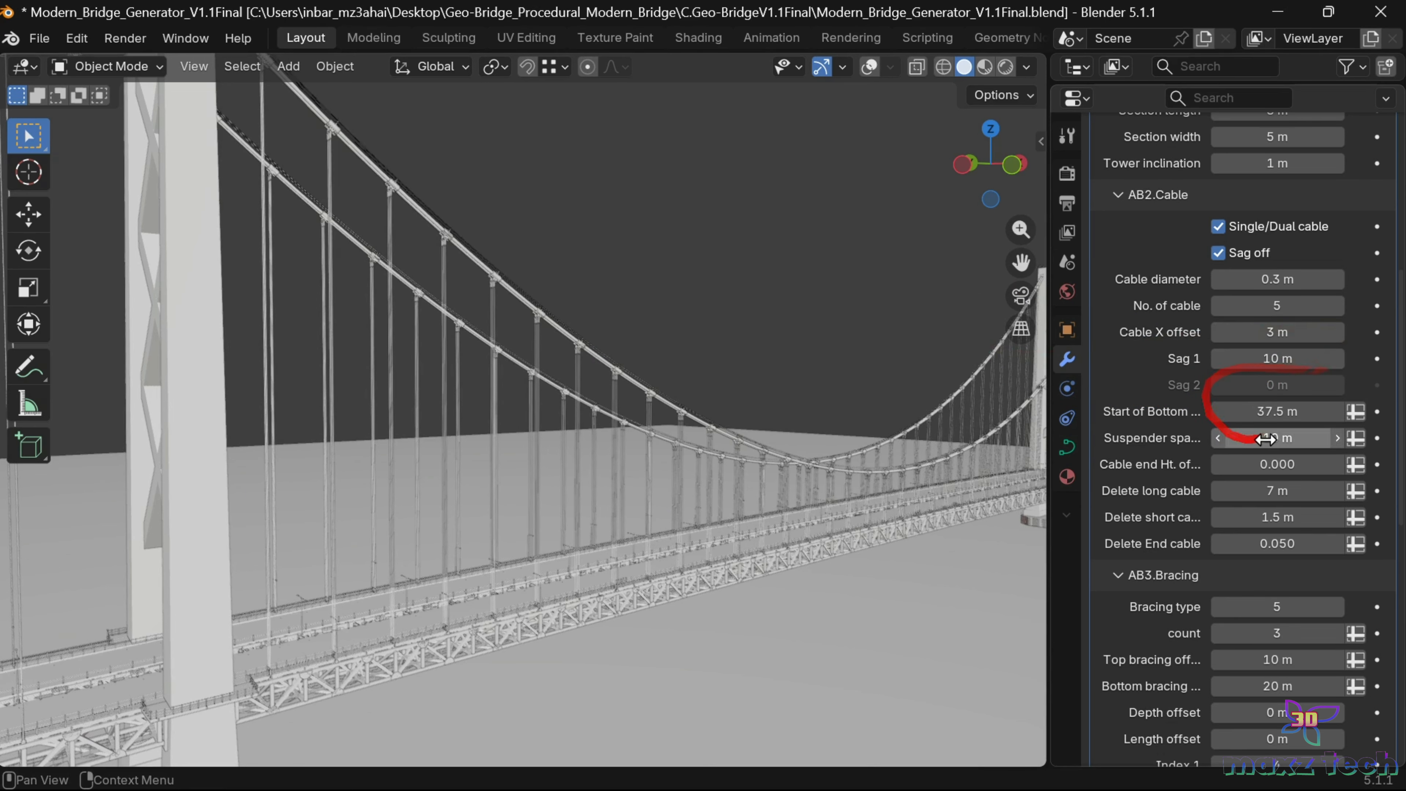
Step: Set the cables' Start of Bottom value to 40 m and the suspender spacing to 16 m
{"action": "scroll", "coordinate": [1144, 416], "scroll_direction": "down", "scroll_amount": 4}
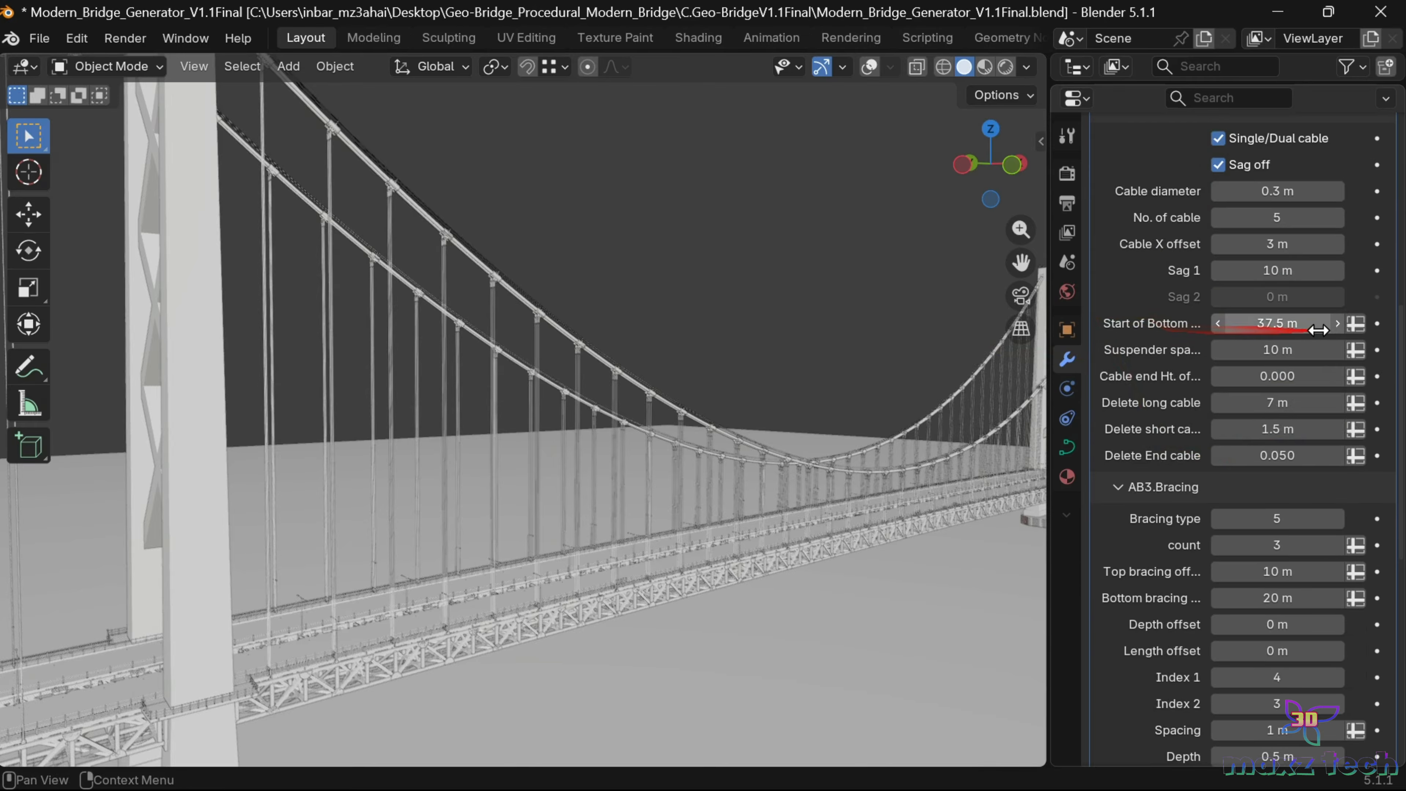
{"action": "left_click", "coordinate": [1261, 324]}
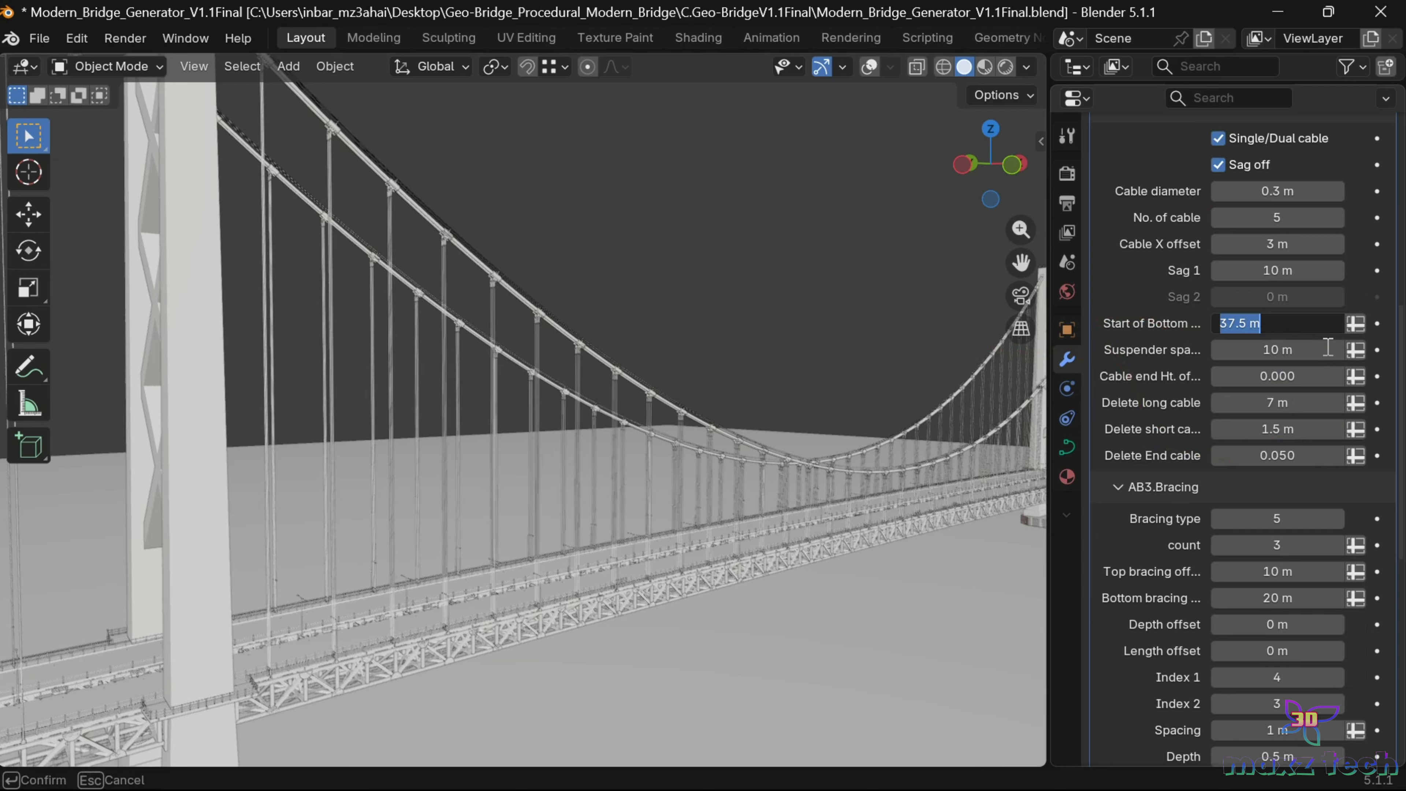
{"action": "key", "text": "Return"}
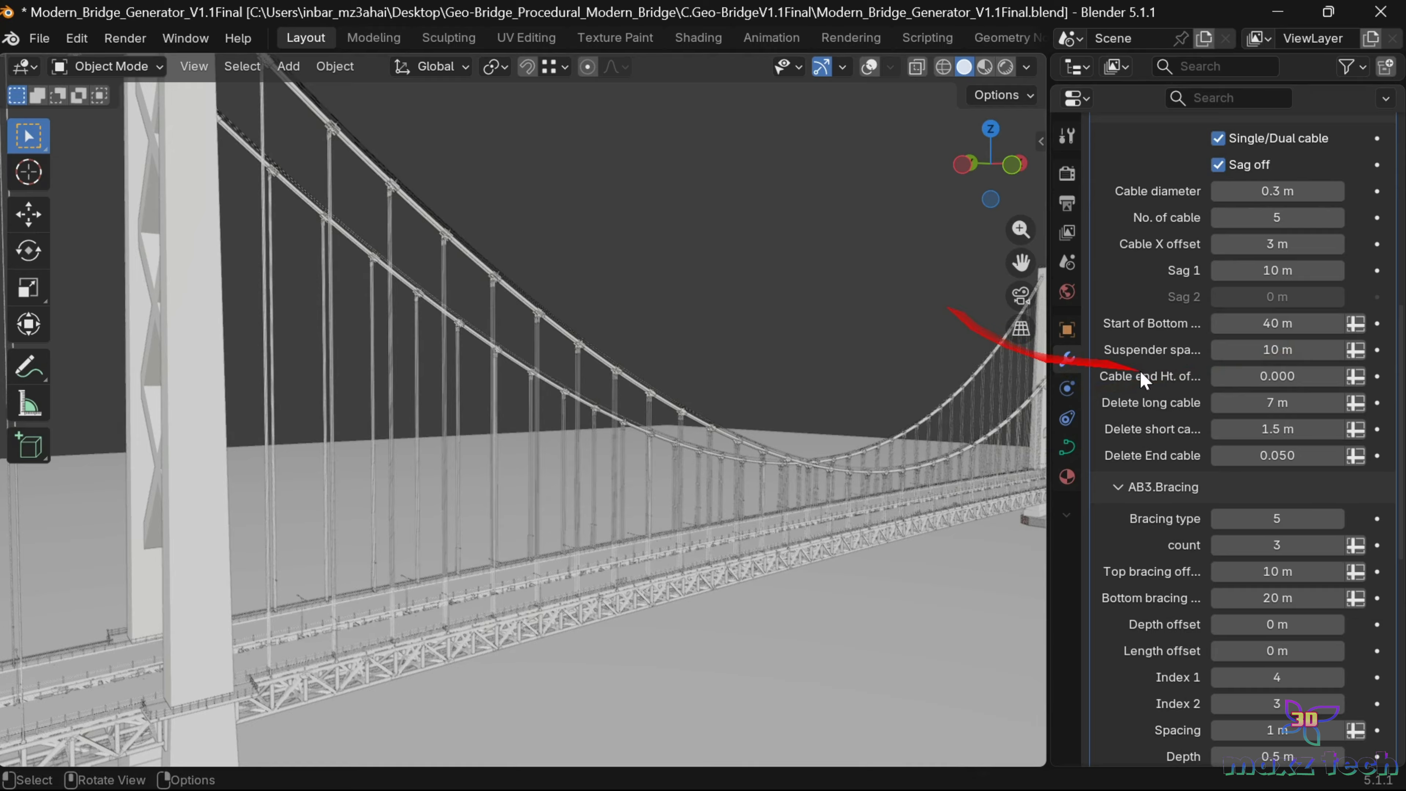
{"action": "left_click_drag", "start_coordinate": [1296, 355], "coordinate": [1299, 355]}
{"action": "left_click", "coordinate": [1290, 353]}
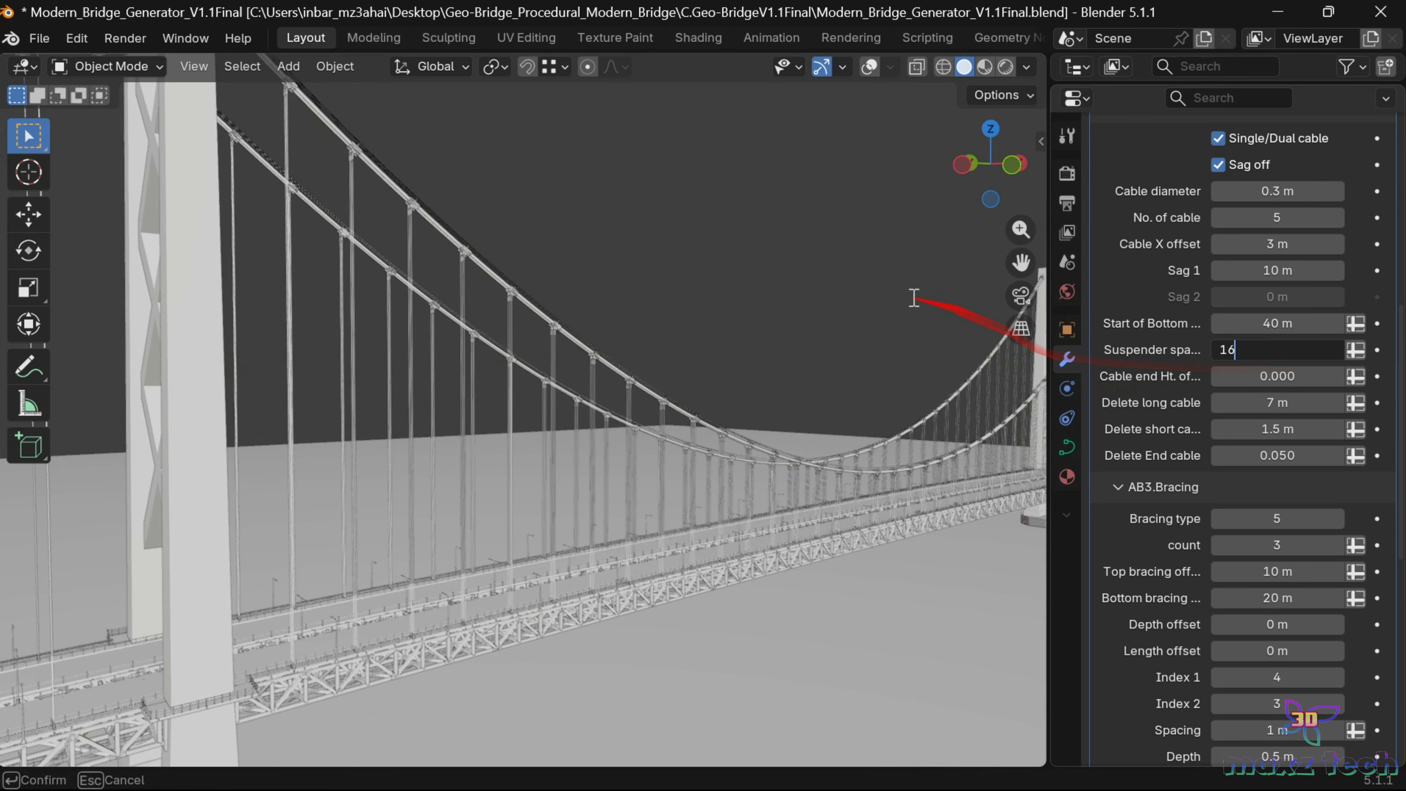
{"action": "type", "text": "16"}
{"action": "key", "text": "Return"}
Step: Try Cable end Ht. offset values of 1, 3 and 6 while viewing the suspender ends at deck level, and undo these changes
{"action": "left_click", "coordinate": [1234, 376]}
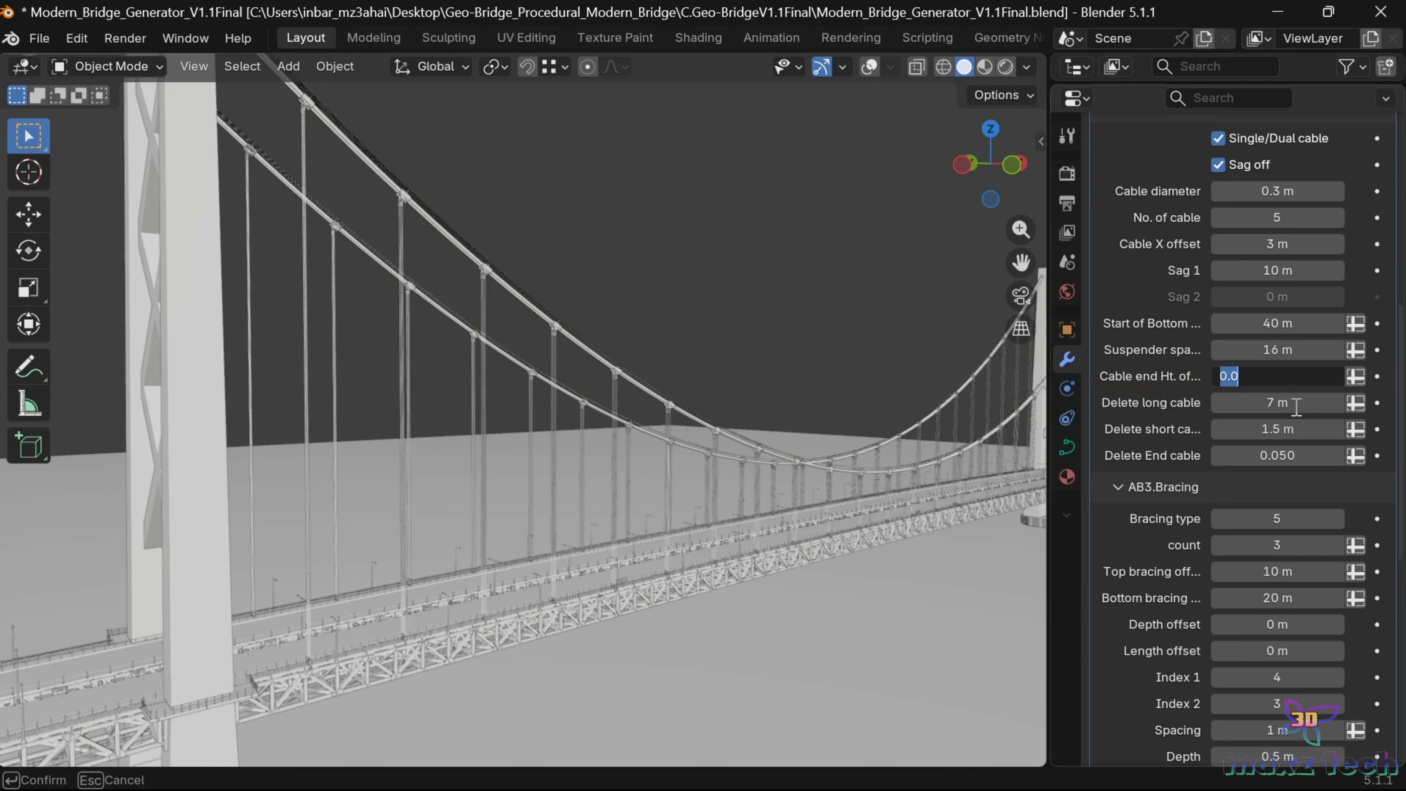
{"action": "key", "text": "Return"}
{"action": "scroll", "coordinate": [908, 321], "scroll_direction": "down", "scroll_amount": 3}
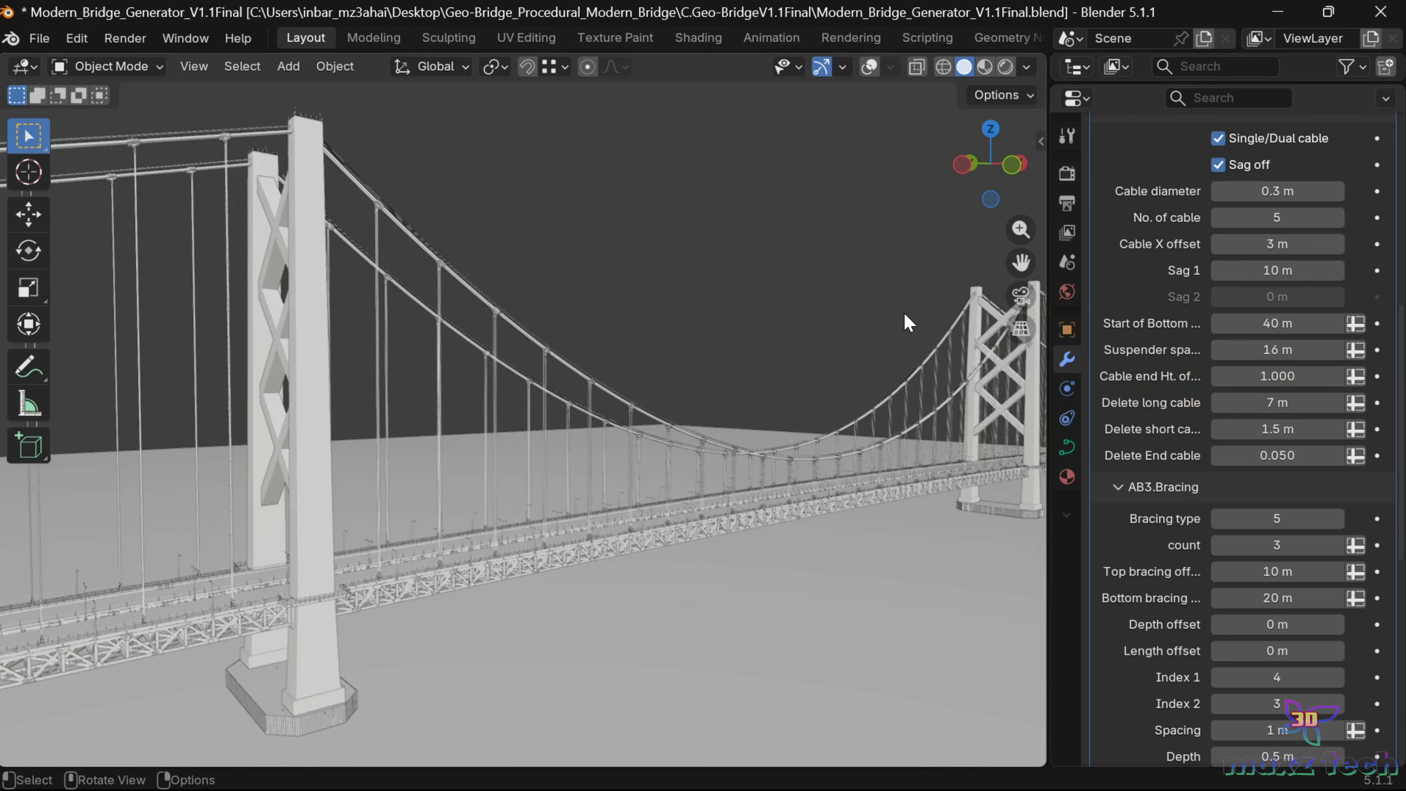
{"action": "left_click_drag", "start_coordinate": [960, 197], "coordinate": [853, 202]}
{"action": "left_click_drag", "start_coordinate": [966, 166], "coordinate": [958, 163]}
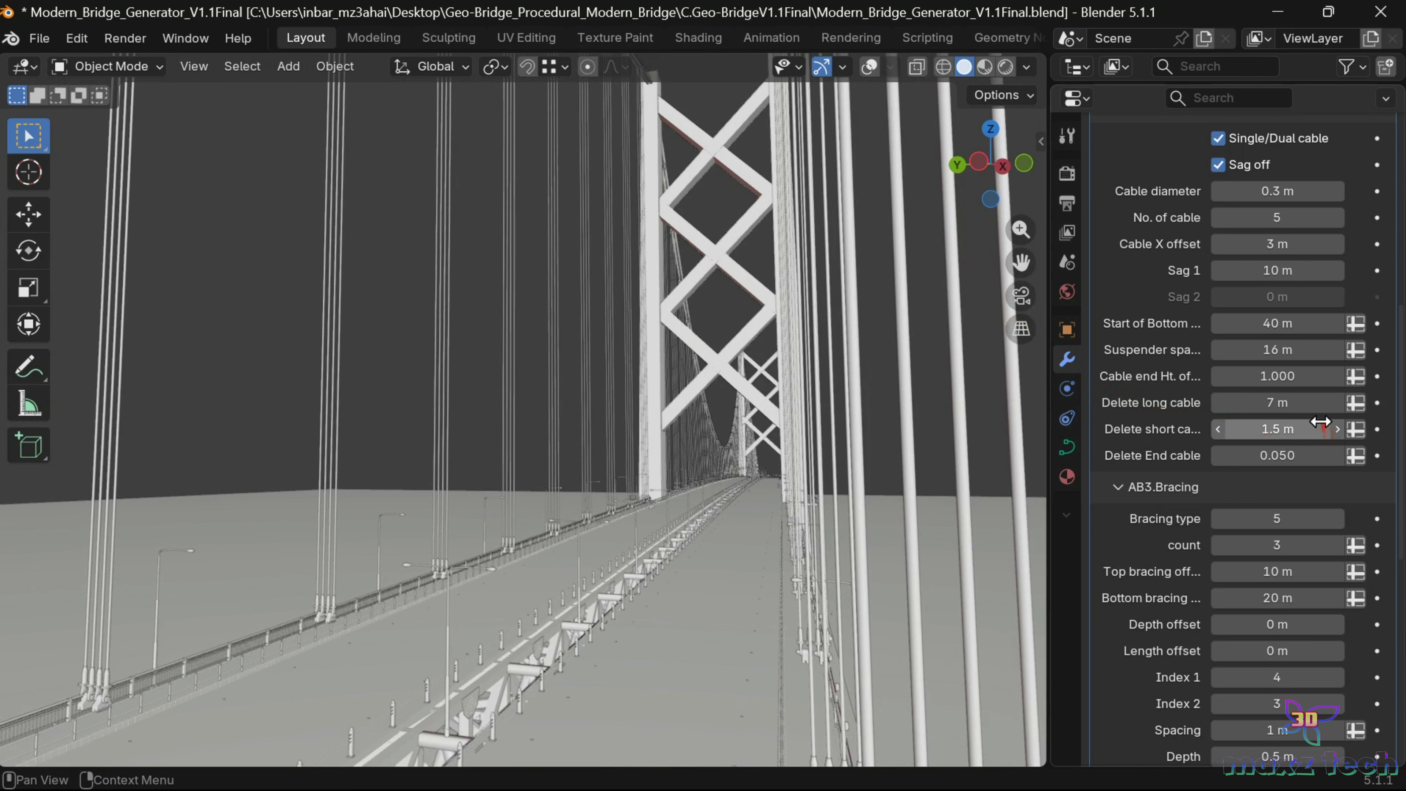
{"action": "left_click", "coordinate": [1269, 369]}
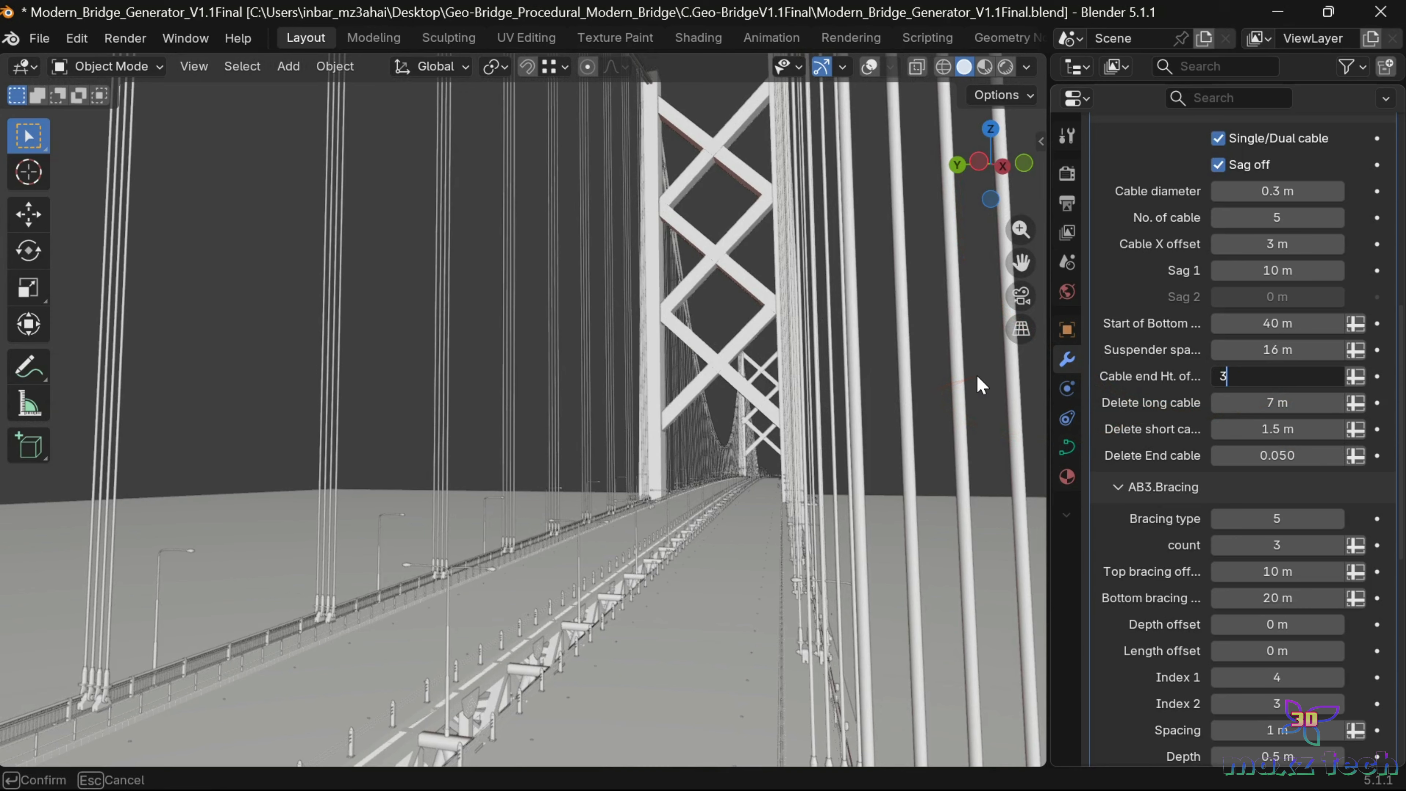
{"action": "key", "text": "Return"}
{"action": "left_click", "coordinate": [1271, 376]}
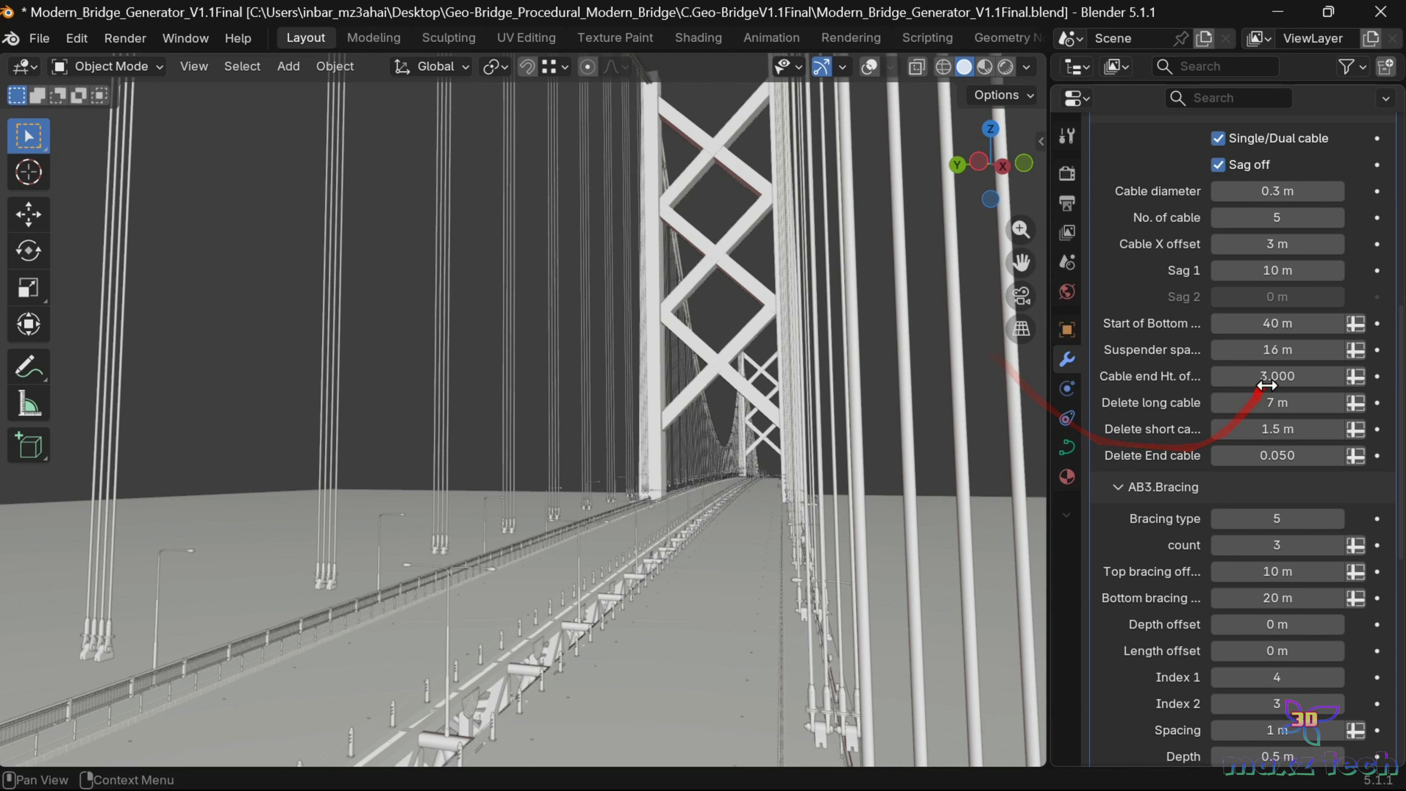
{"action": "key", "text": "Return"}
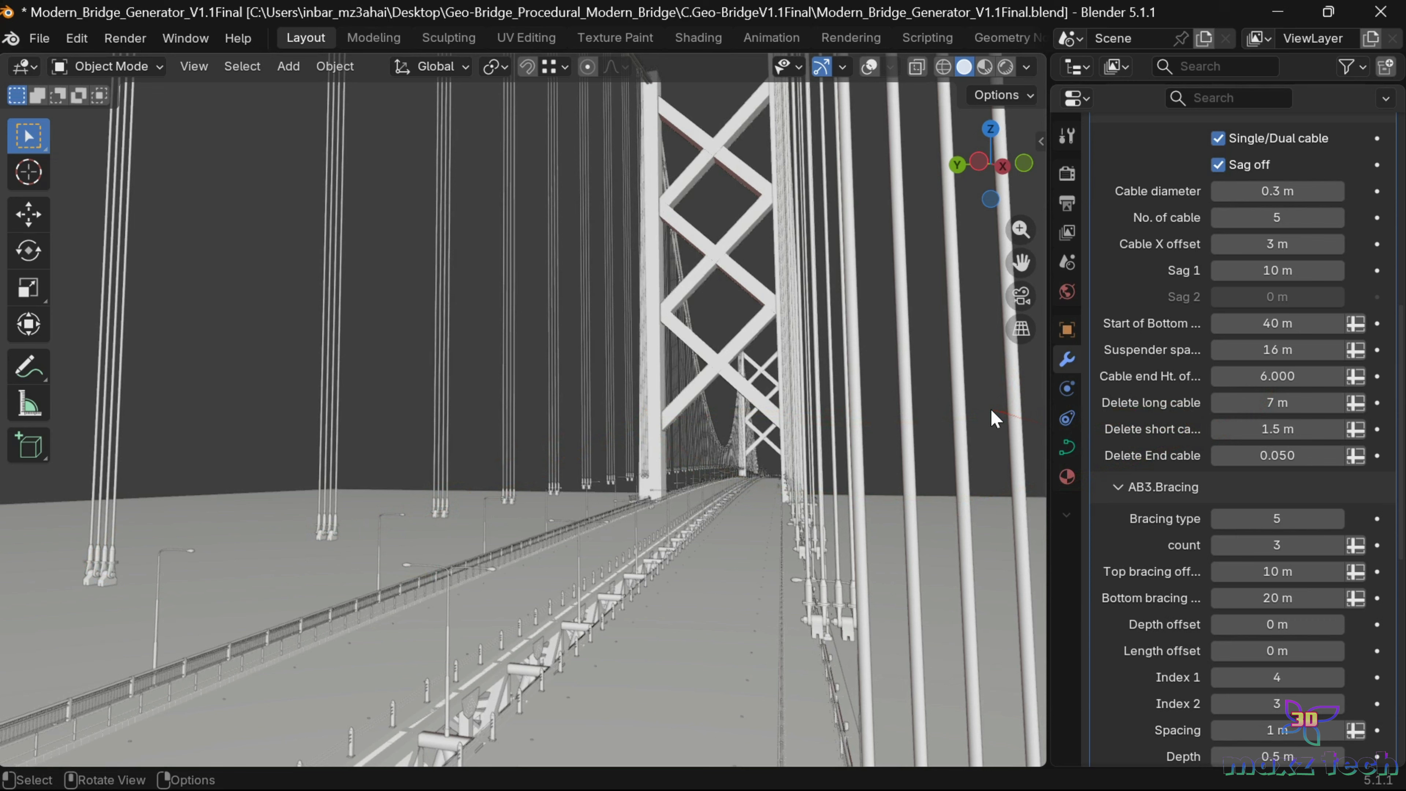
{"action": "key", "text": "ctrl+z"}
{"action": "key", "text": "ctrl+z"}
{"action": "key", "text": "ctrl+z"}
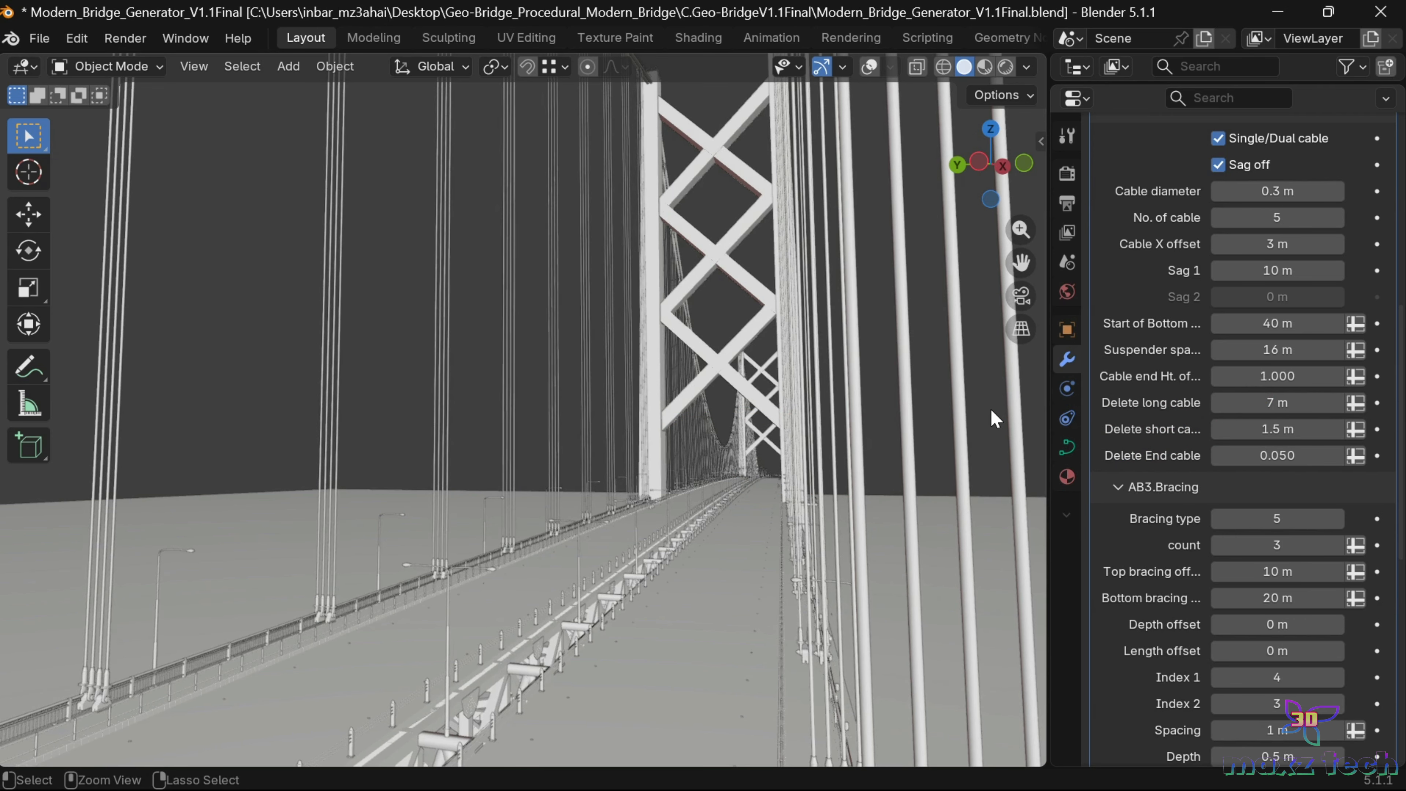
Step: Set Delete long cable to 7.04 m, Delete short cable to 4 m and Delete End cable to 1
{"action": "left_click_drag", "start_coordinate": [1268, 404], "coordinate": [1265, 408]}
{"action": "left_click", "coordinate": [1266, 430]}
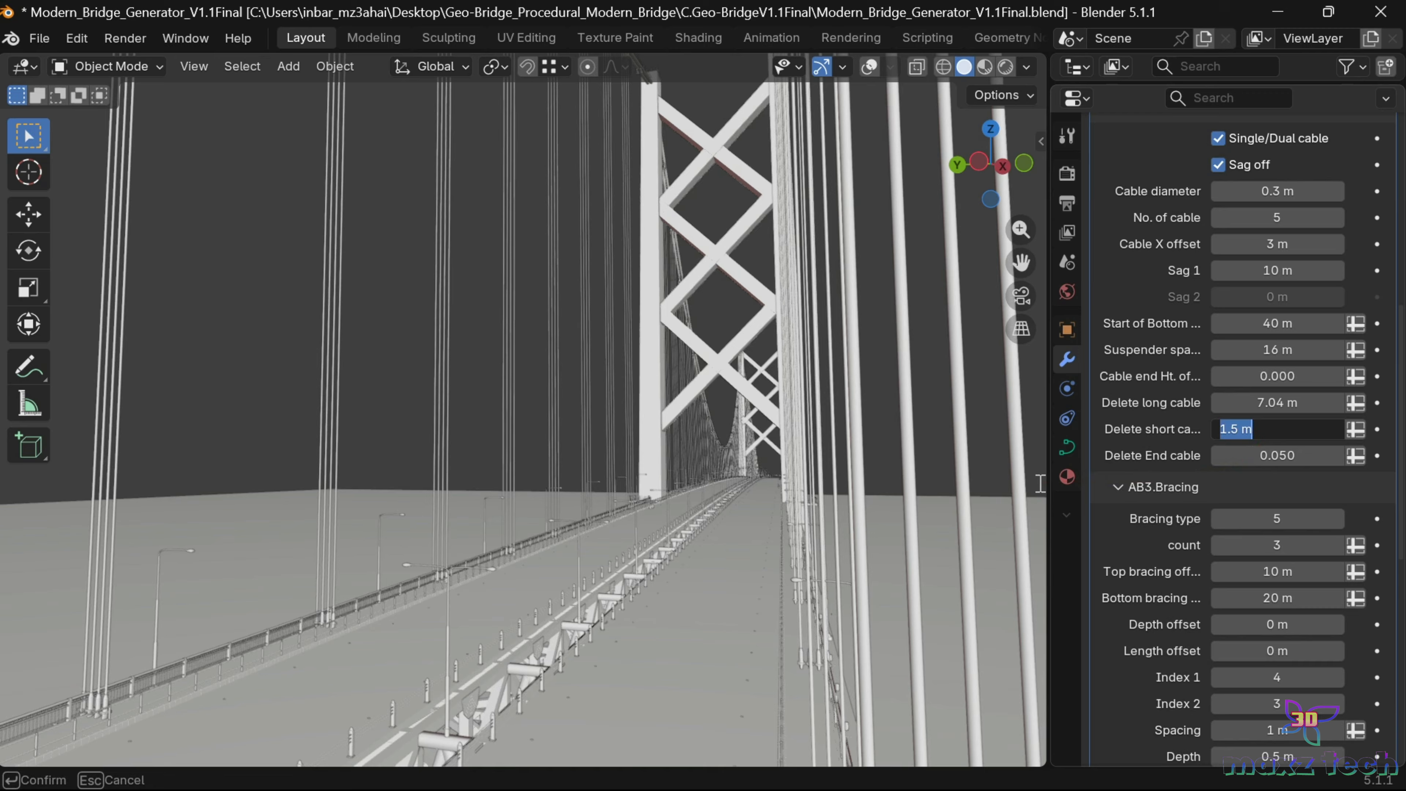
{"action": "key", "text": "Return"}
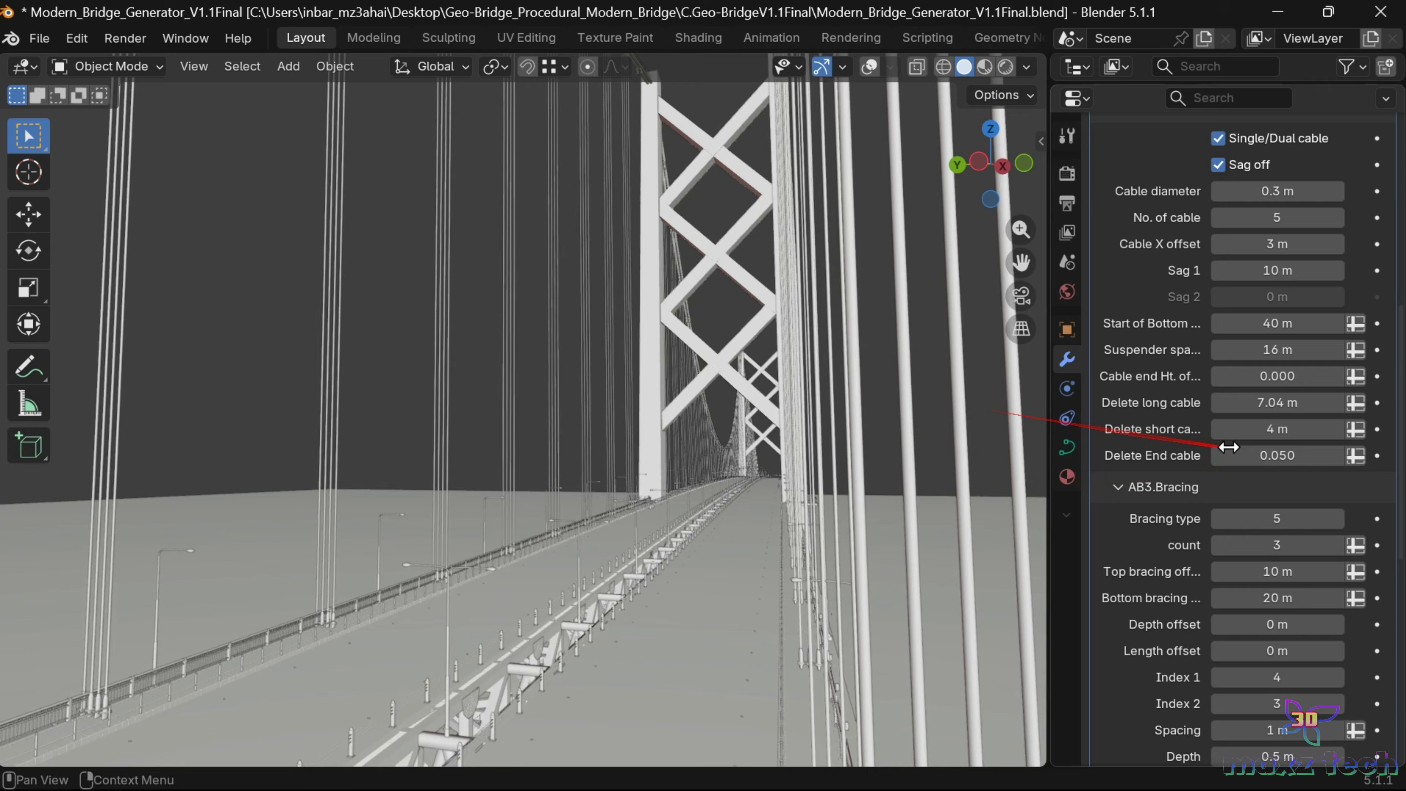
{"action": "left_click", "coordinate": [1310, 459]}
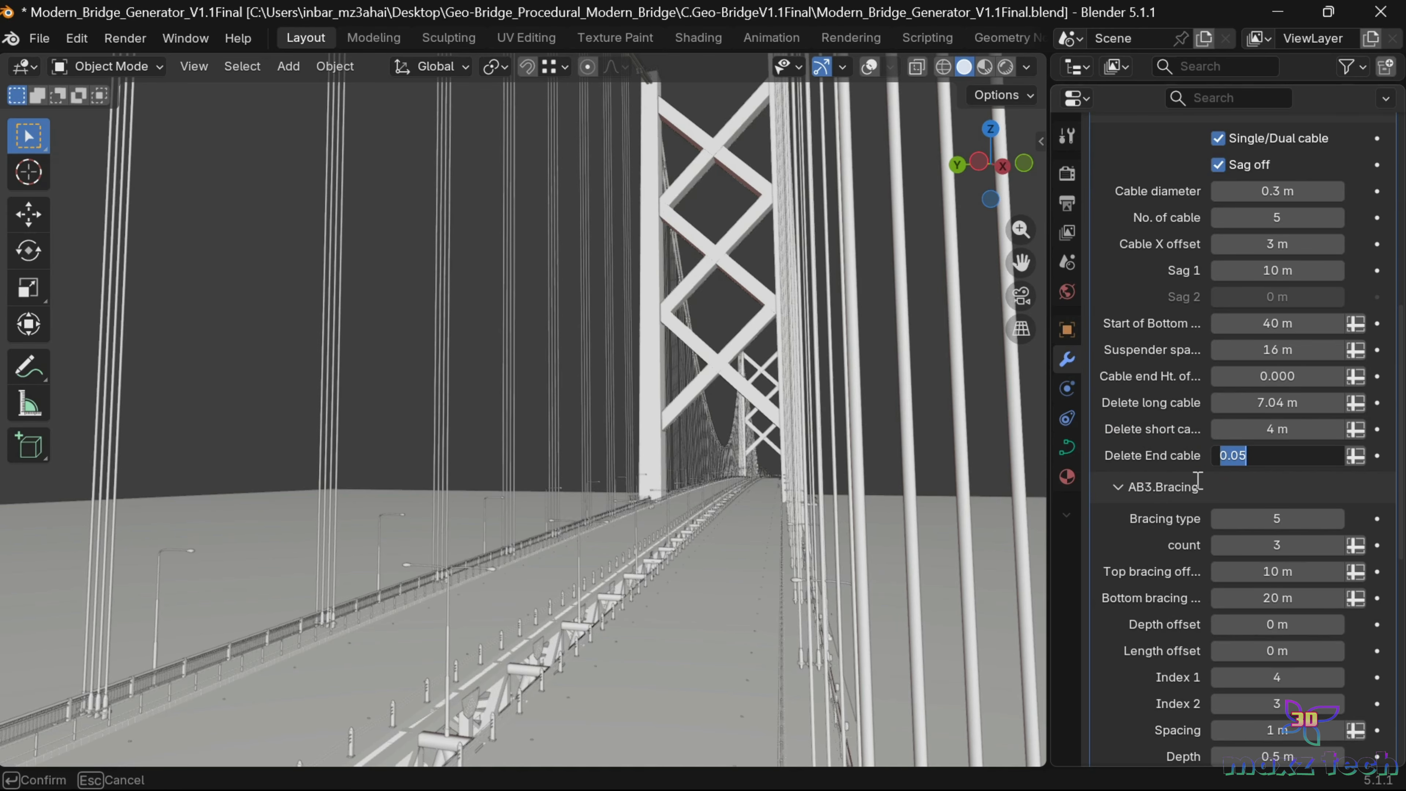
{"action": "key", "text": "Return"}
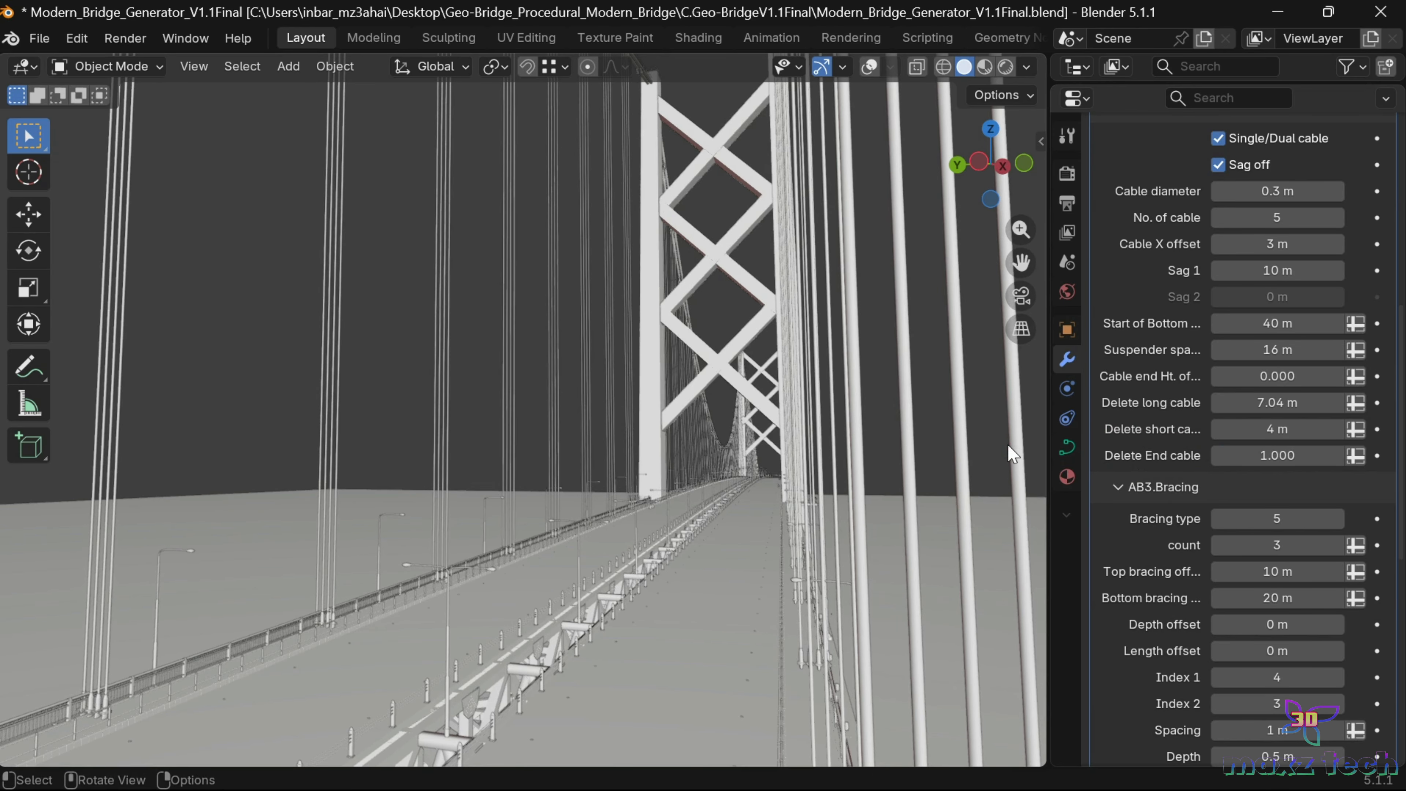
Step: Set the tower's Bracing type to 2 in the AB3.Bracing settings, with the whole tower in view
{"action": "scroll", "coordinate": [1337, 404], "scroll_direction": "down", "scroll_amount": 10}
{"action": "left_click_drag", "start_coordinate": [1332, 403], "coordinate": [955, 244]}
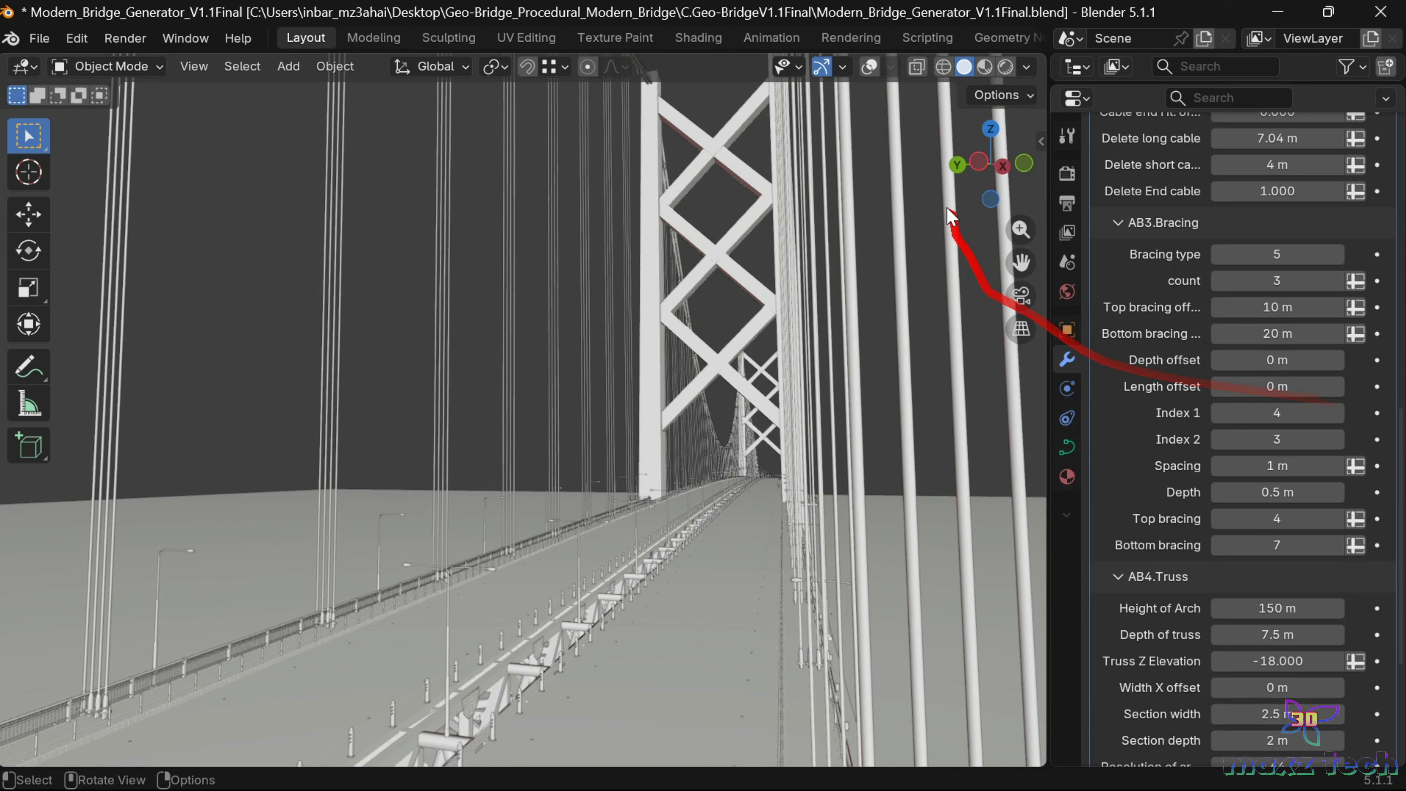
{"action": "left_click_drag", "start_coordinate": [970, 143], "coordinate": [874, 140]}
{"action": "scroll", "coordinate": [1143, 335], "scroll_direction": "down", "scroll_amount": 2}
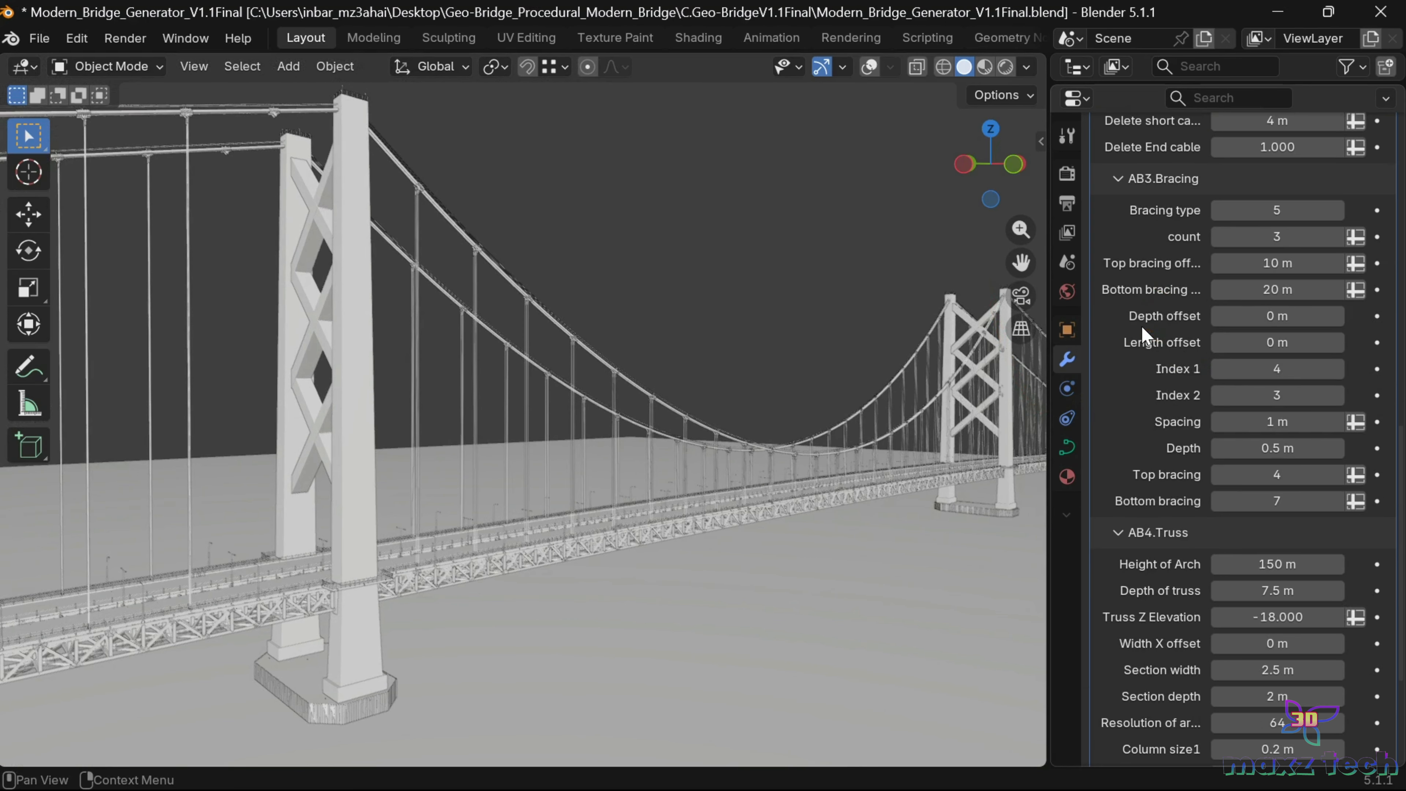
{"action": "left_click", "coordinate": [1283, 214]}
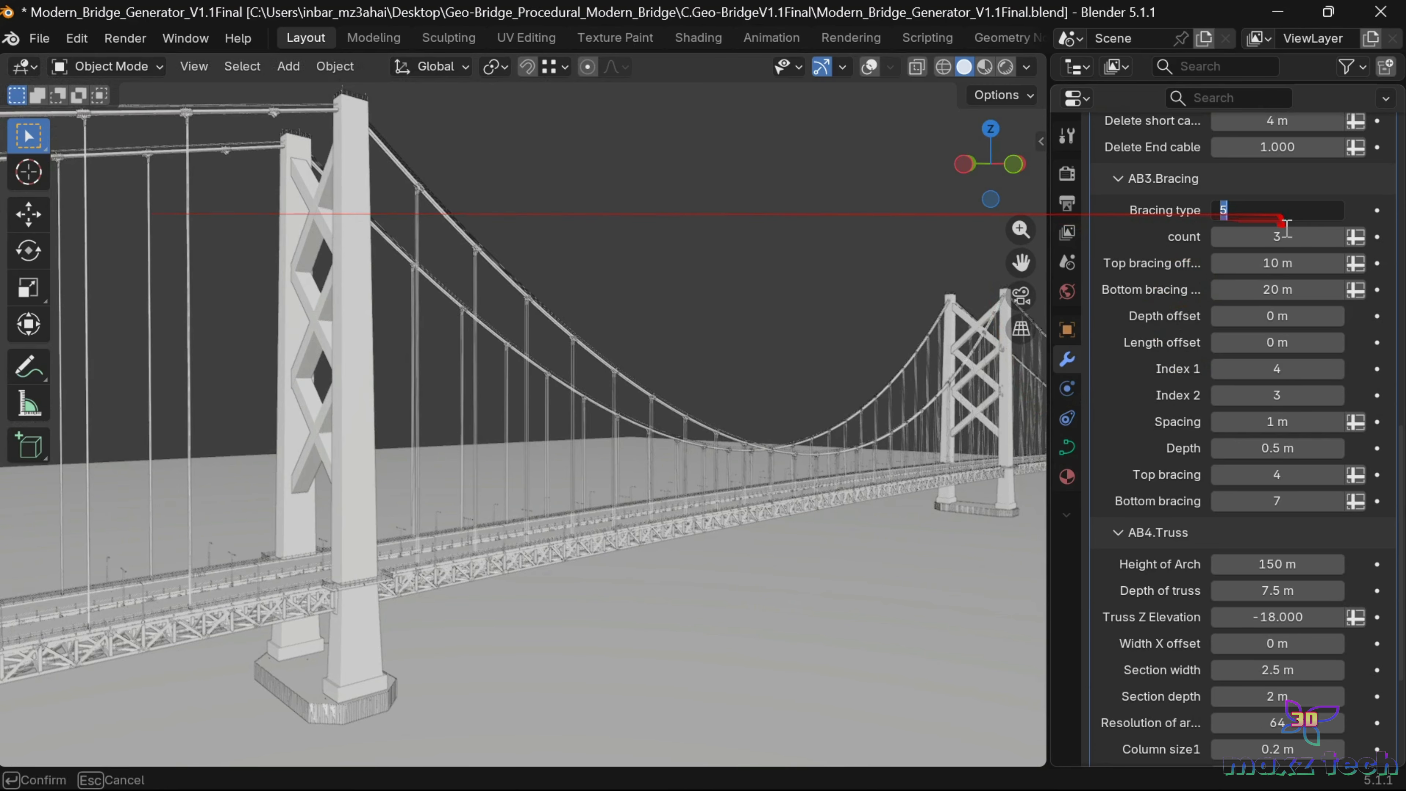
{"action": "type", "text": "2"}
{"action": "key", "text": "Return"}
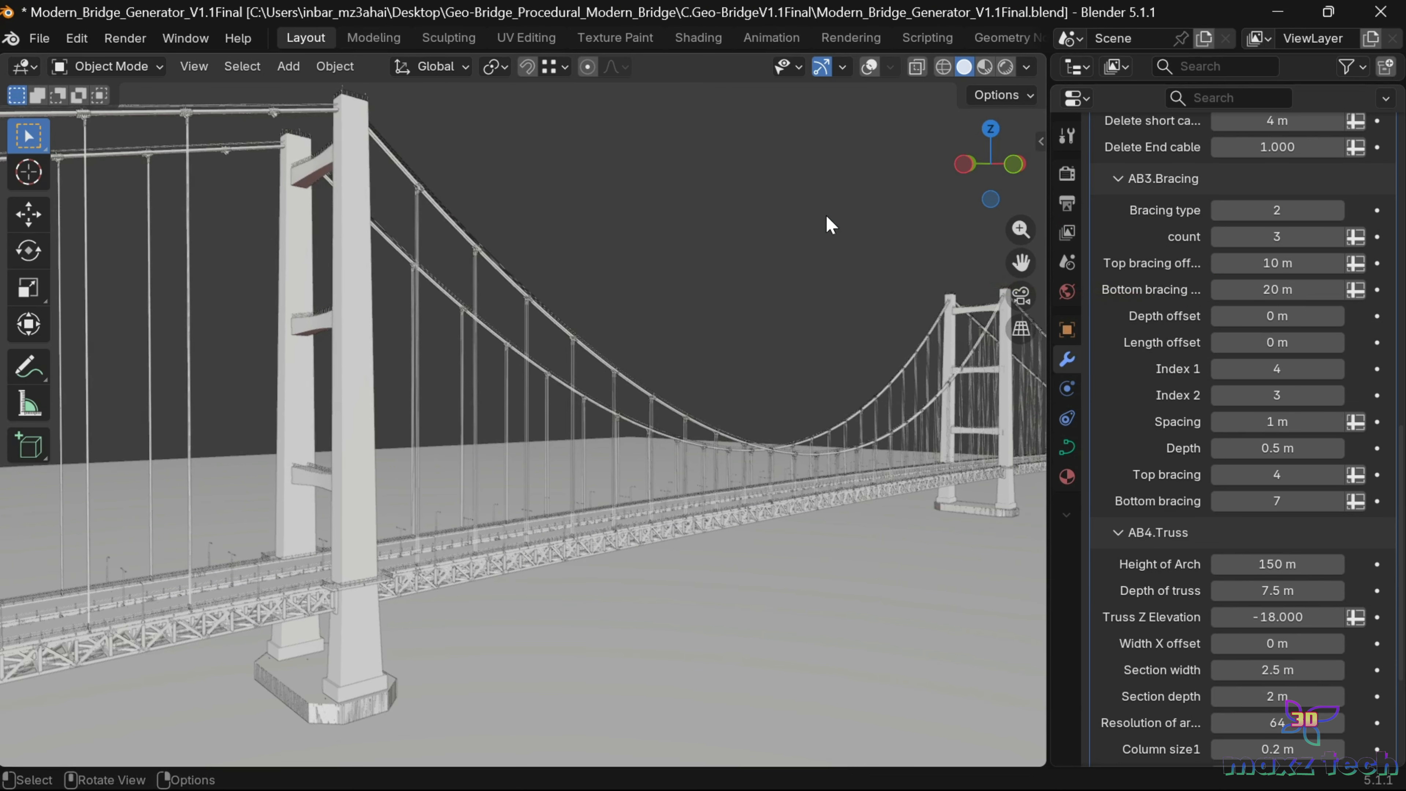
Step: Try the tower's bracing types from 1 up to 7, with the whole near tower in view
{"action": "left_click_drag", "start_coordinate": [950, 151], "coordinate": [954, 166]}
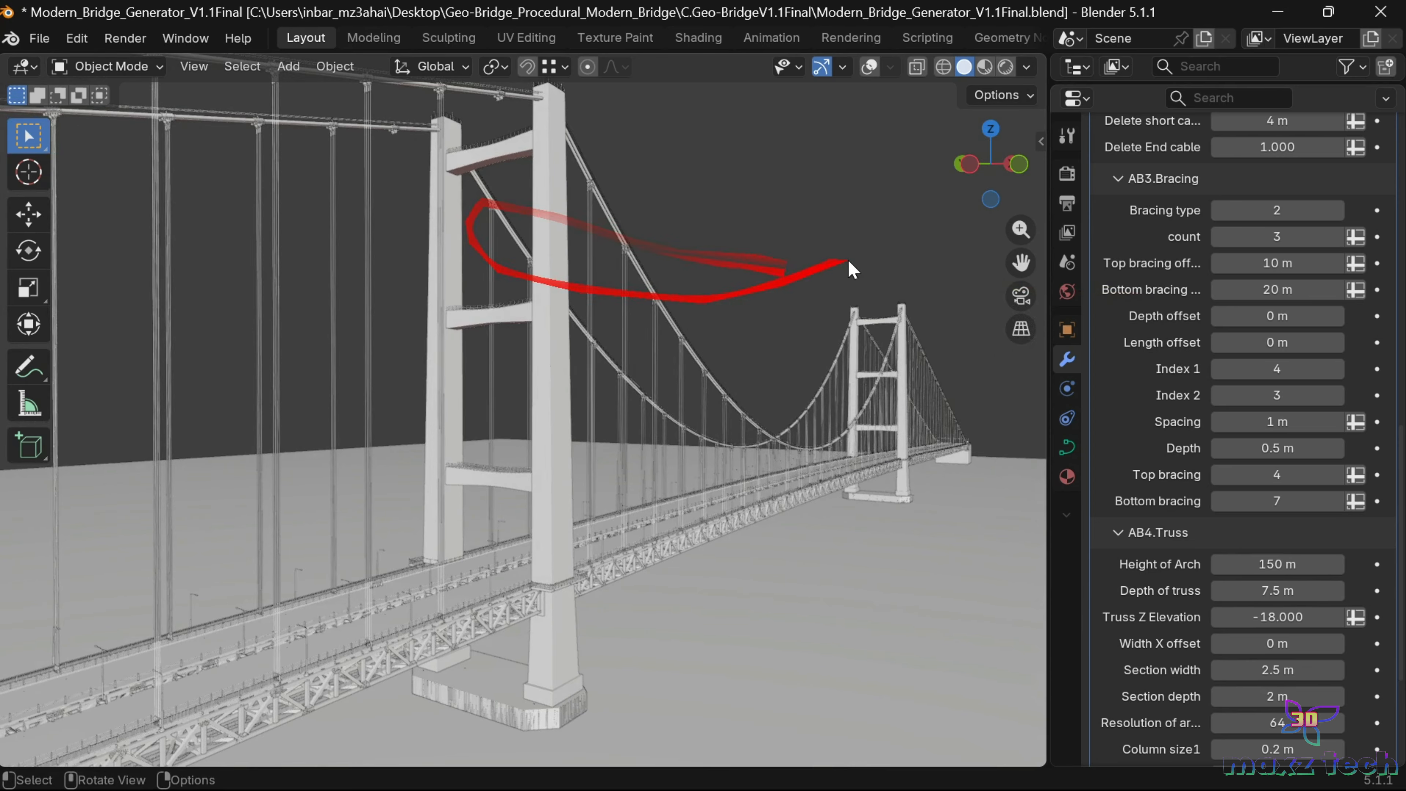
{"action": "left_click", "coordinate": [1220, 211]}
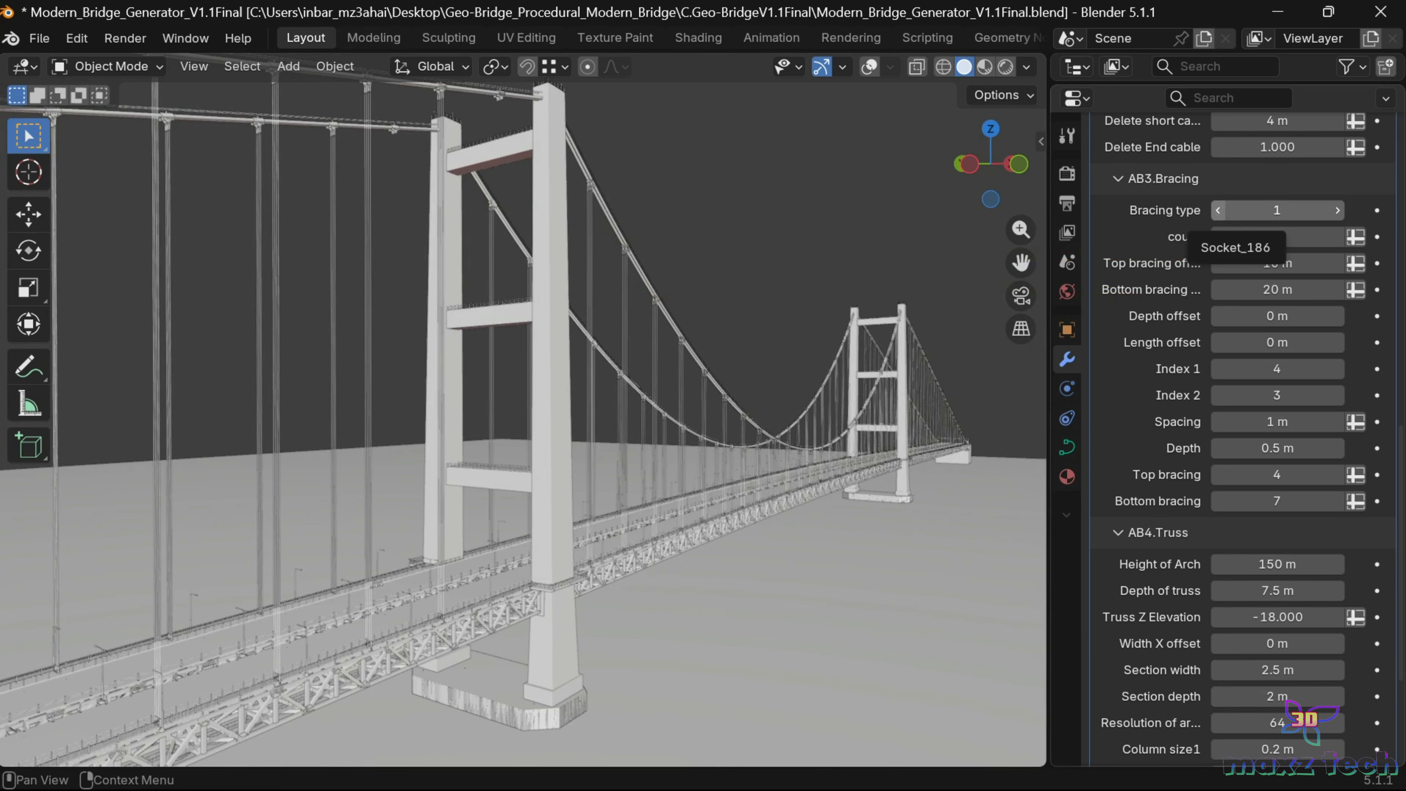
{"action": "left_click", "coordinate": [1220, 211]}
{"action": "left_click", "coordinate": [1336, 213]}
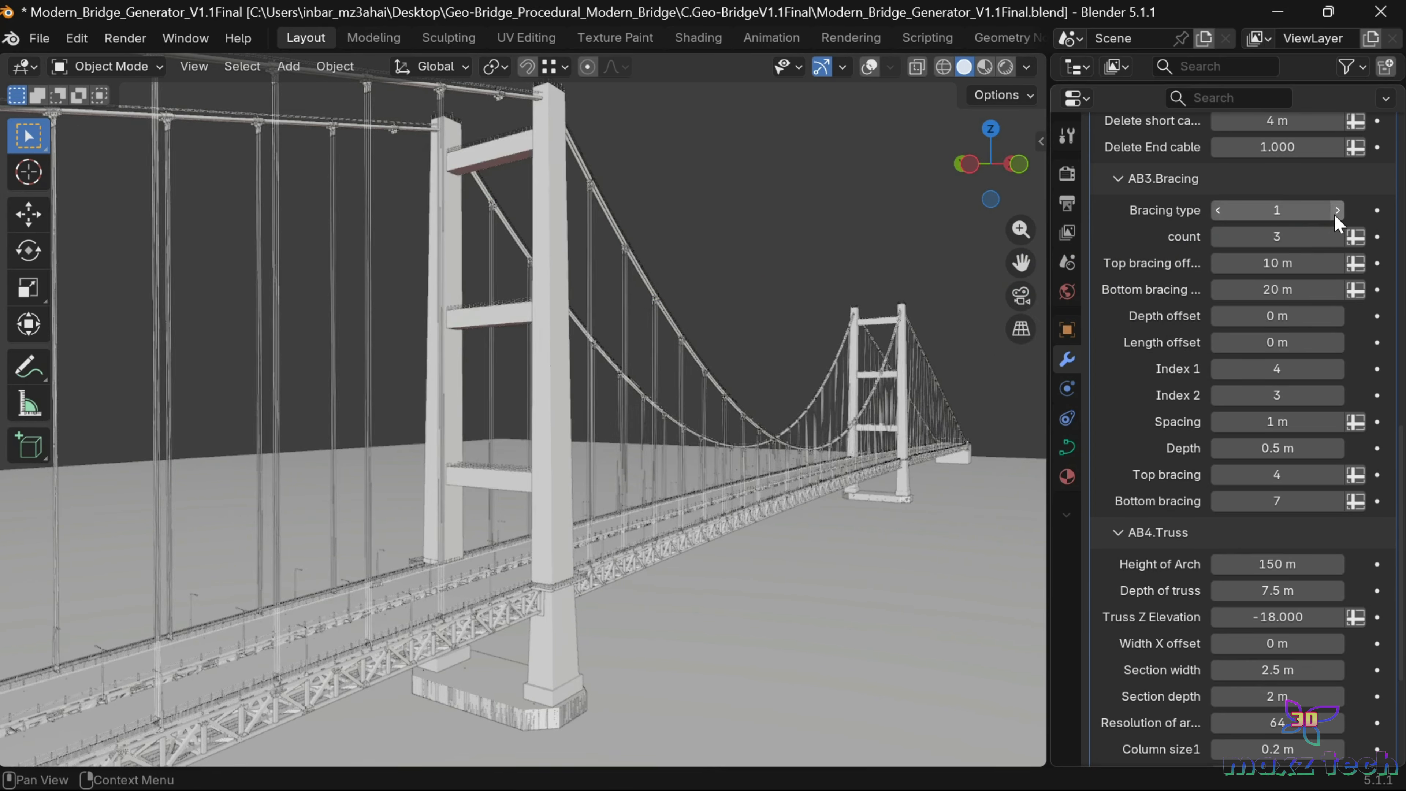
{"action": "left_click", "coordinate": [1335, 214]}
{"action": "left_click", "coordinate": [1335, 214]}
{"action": "left_click", "coordinate": [1337, 211]}
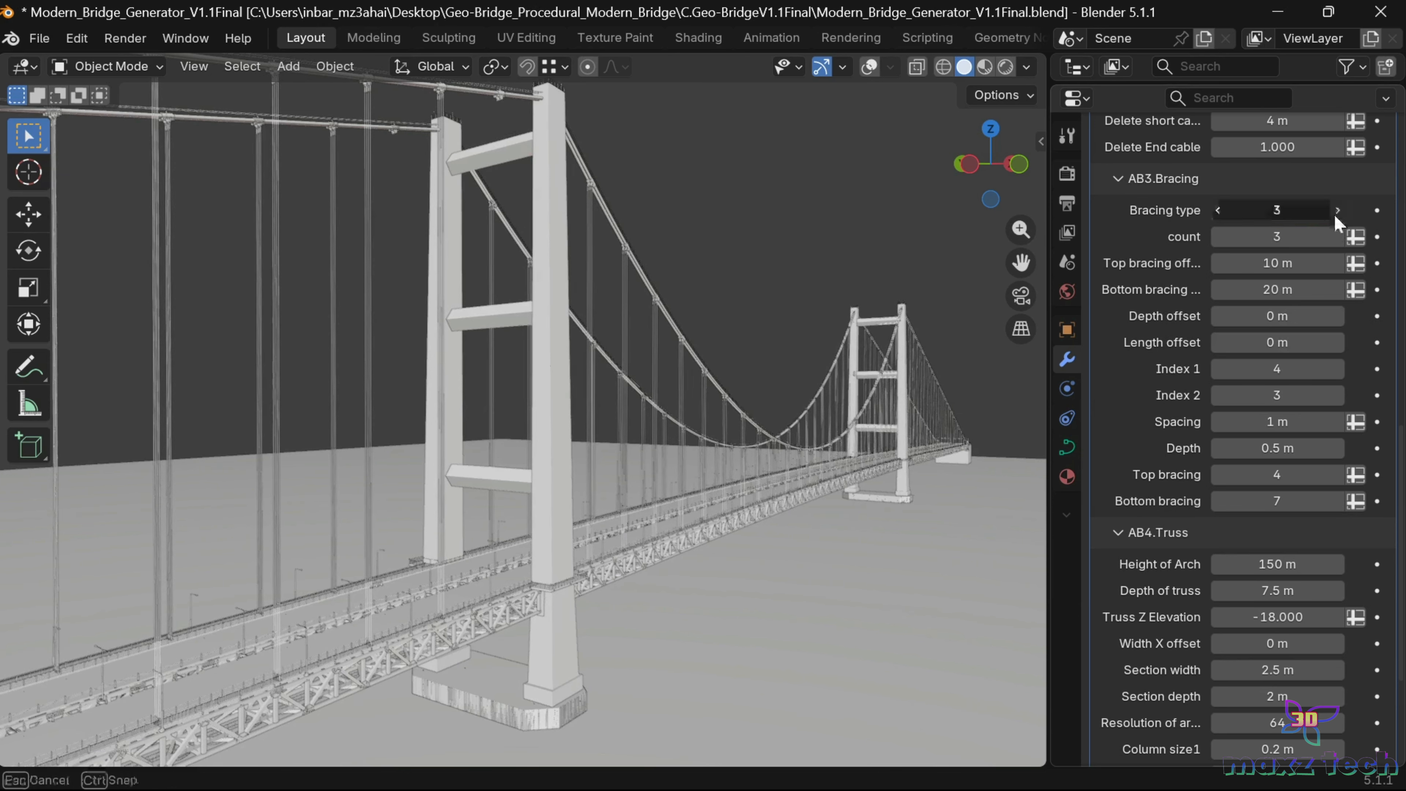
{"action": "left_click", "coordinate": [1336, 210]}
{"action": "left_click", "coordinate": [1337, 213]}
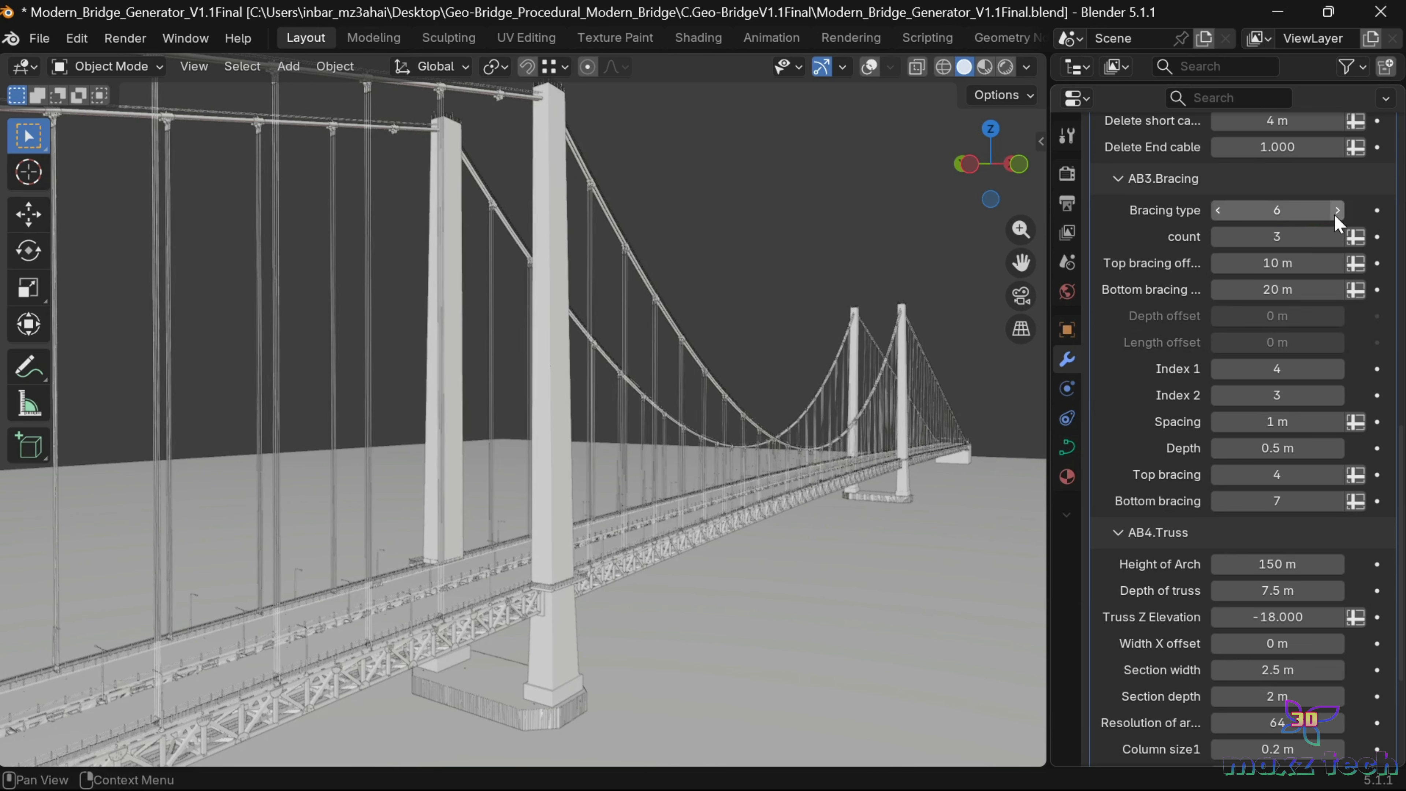
{"action": "left_click", "coordinate": [1337, 212]}
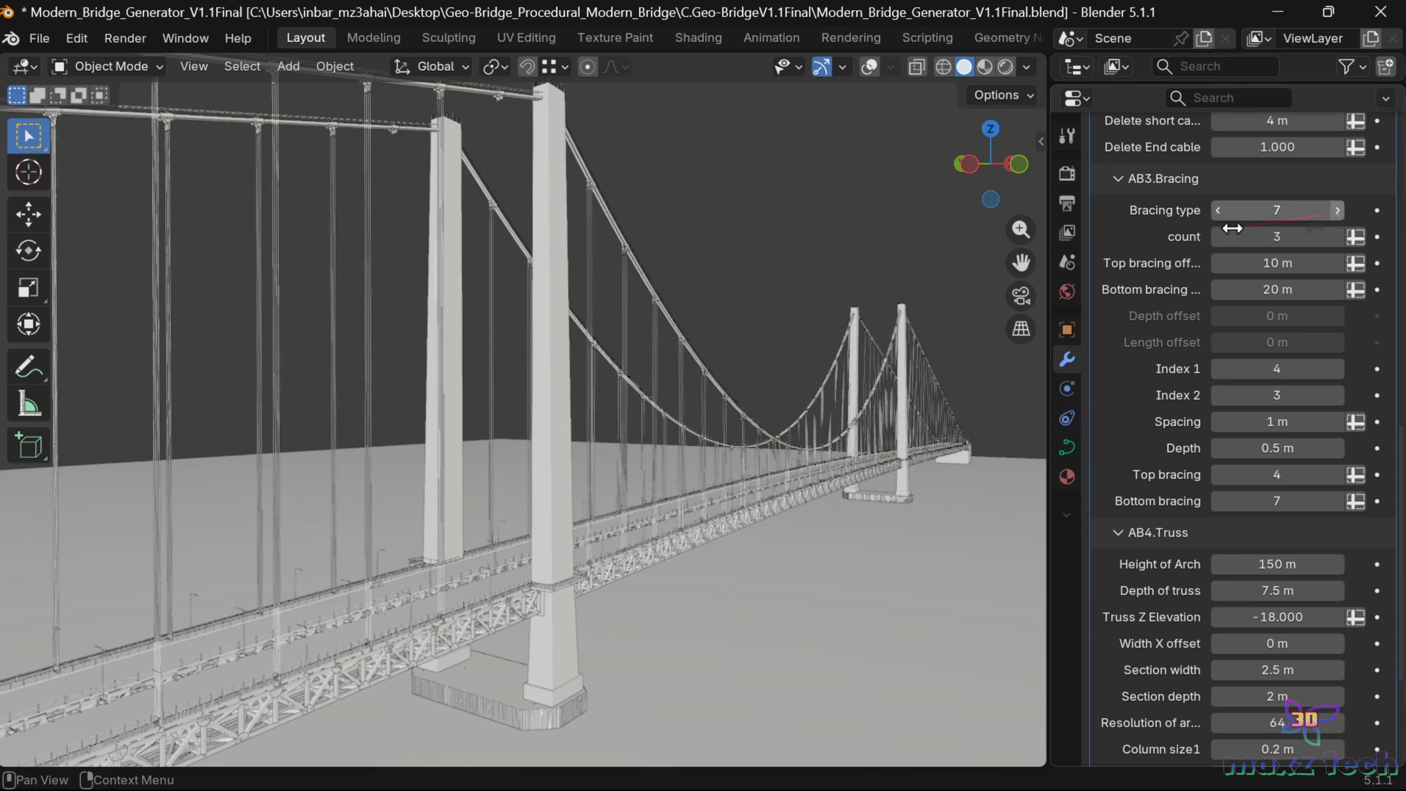
Step: Set the tower's Bracing type to 5 for cross-shaped bracing
{"action": "left_click", "coordinate": [1222, 212]}
{"action": "left_click", "coordinate": [1222, 213]}
{"action": "left_click", "coordinate": [1222, 212]}
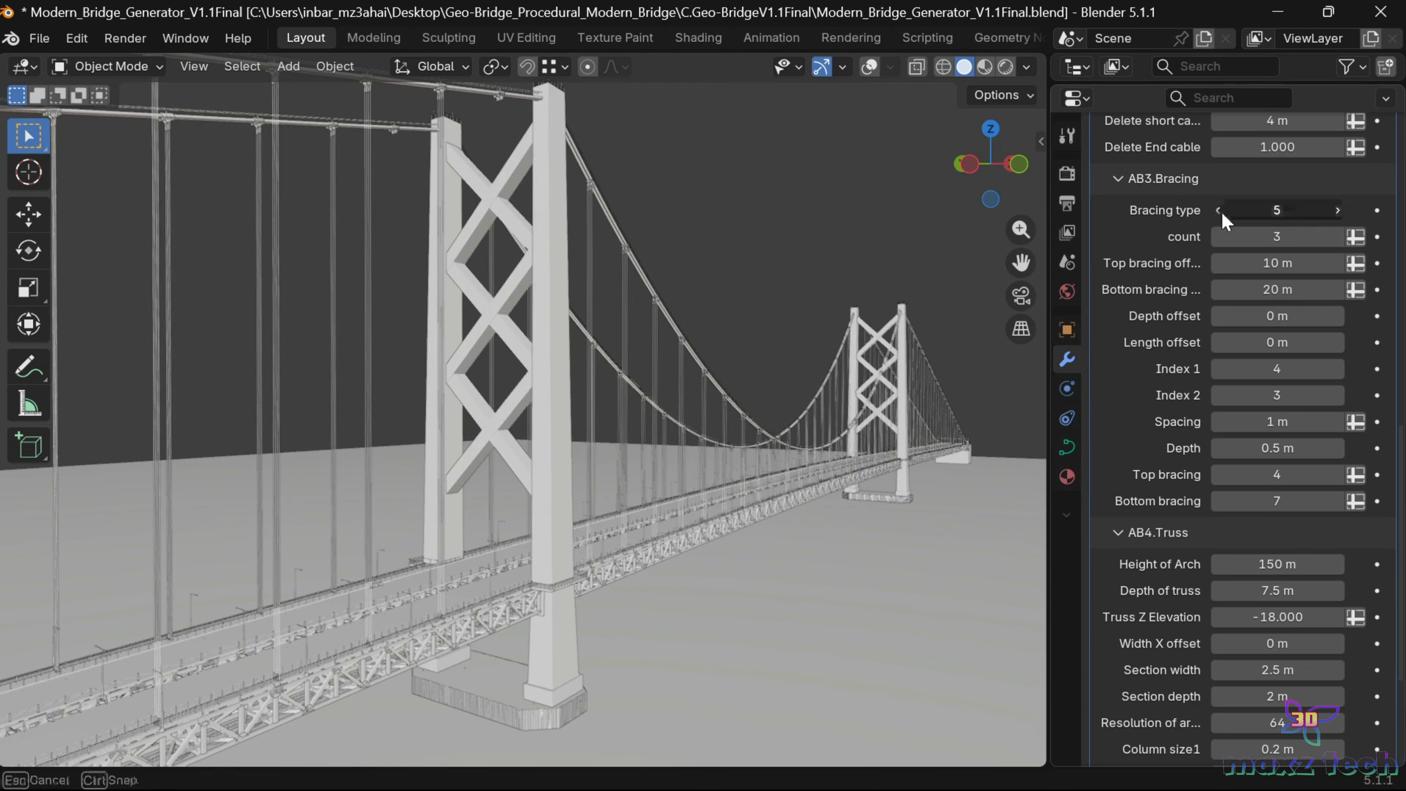
{"action": "left_click", "coordinate": [1337, 213]}
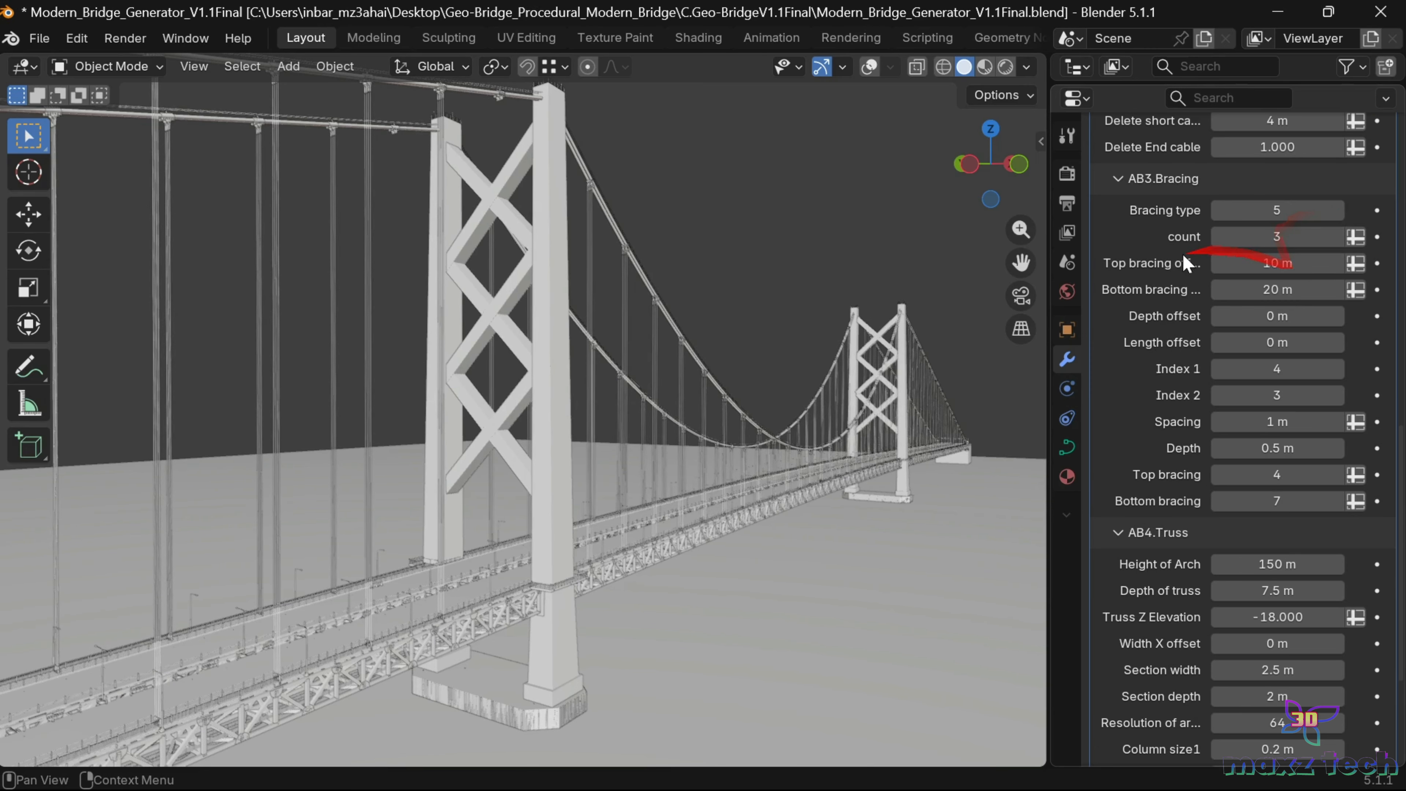
Step: Try cross-bracing counts of 4 and 2 on the tower, and undo the count changes
{"action": "left_click", "coordinate": [1338, 237]}
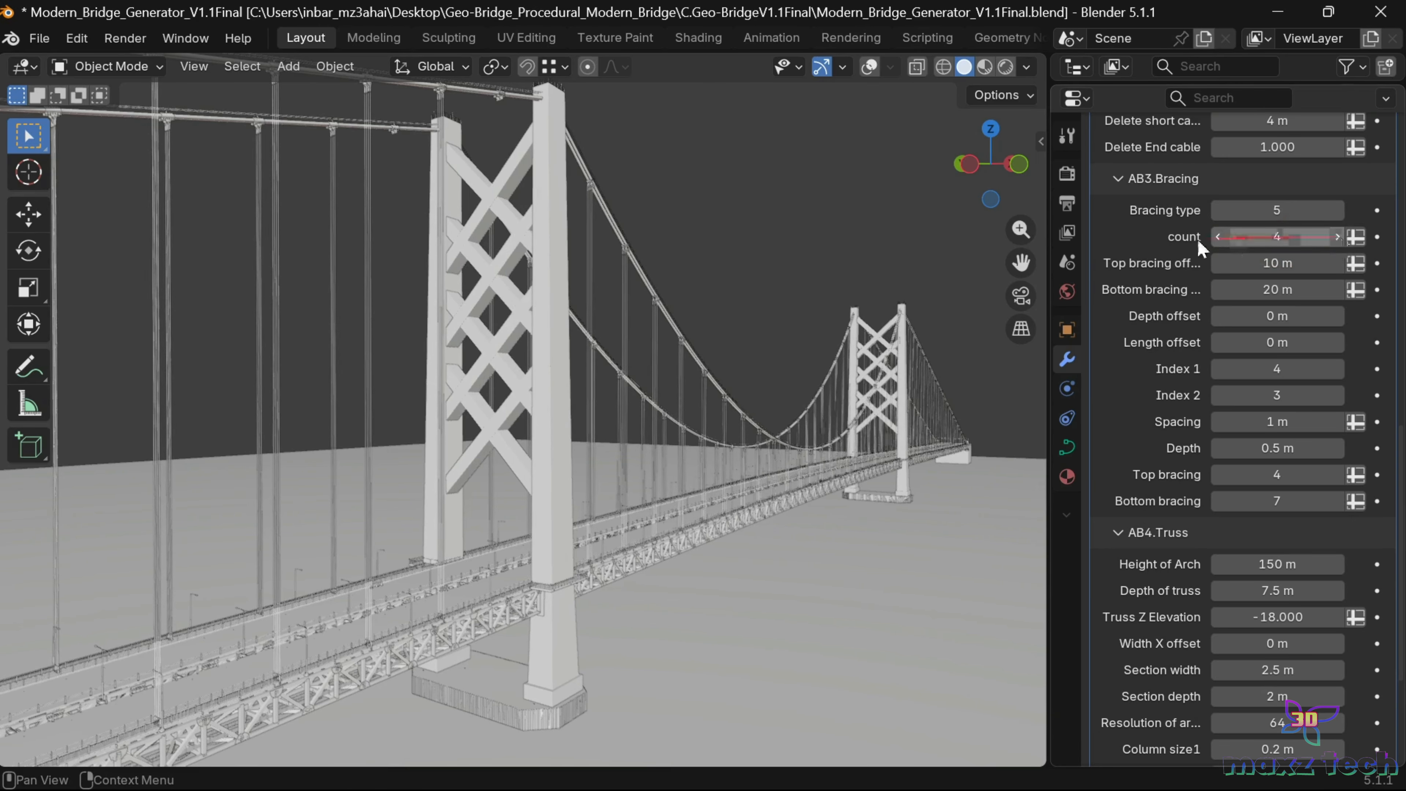
{"action": "left_click", "coordinate": [1221, 236]}
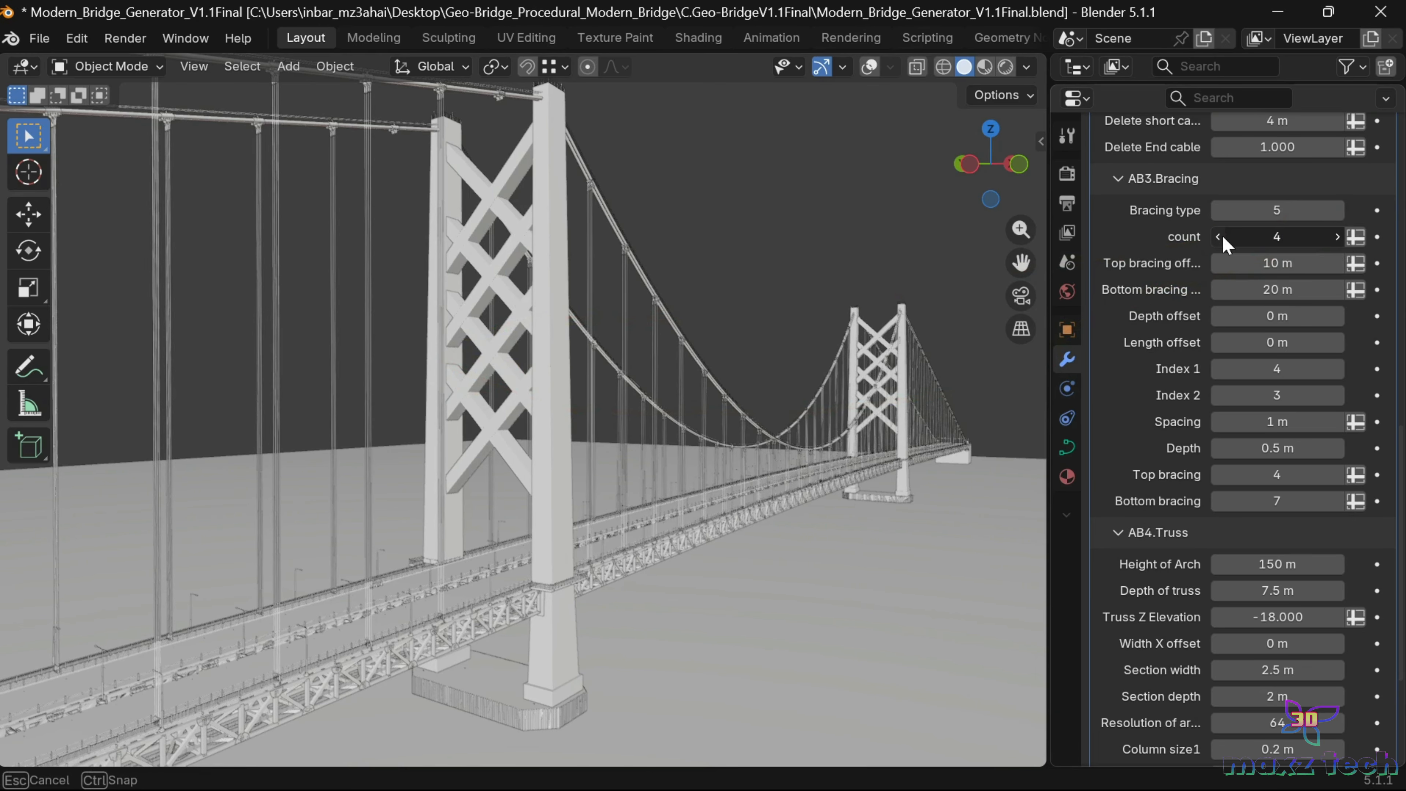
{"action": "left_click", "coordinate": [1221, 237]}
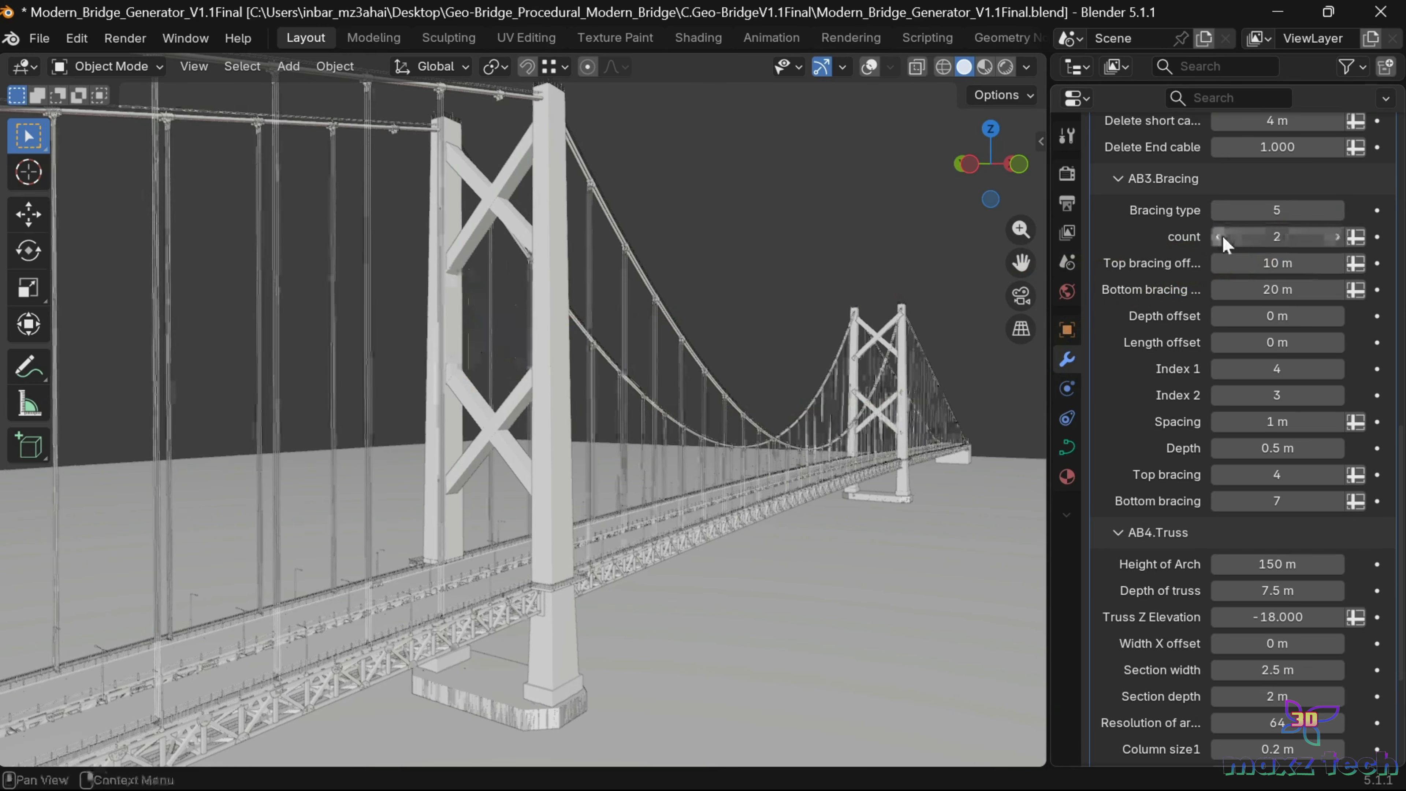
{"action": "left_click", "coordinate": [1338, 237]}
{"action": "left_click", "coordinate": [1360, 240]}
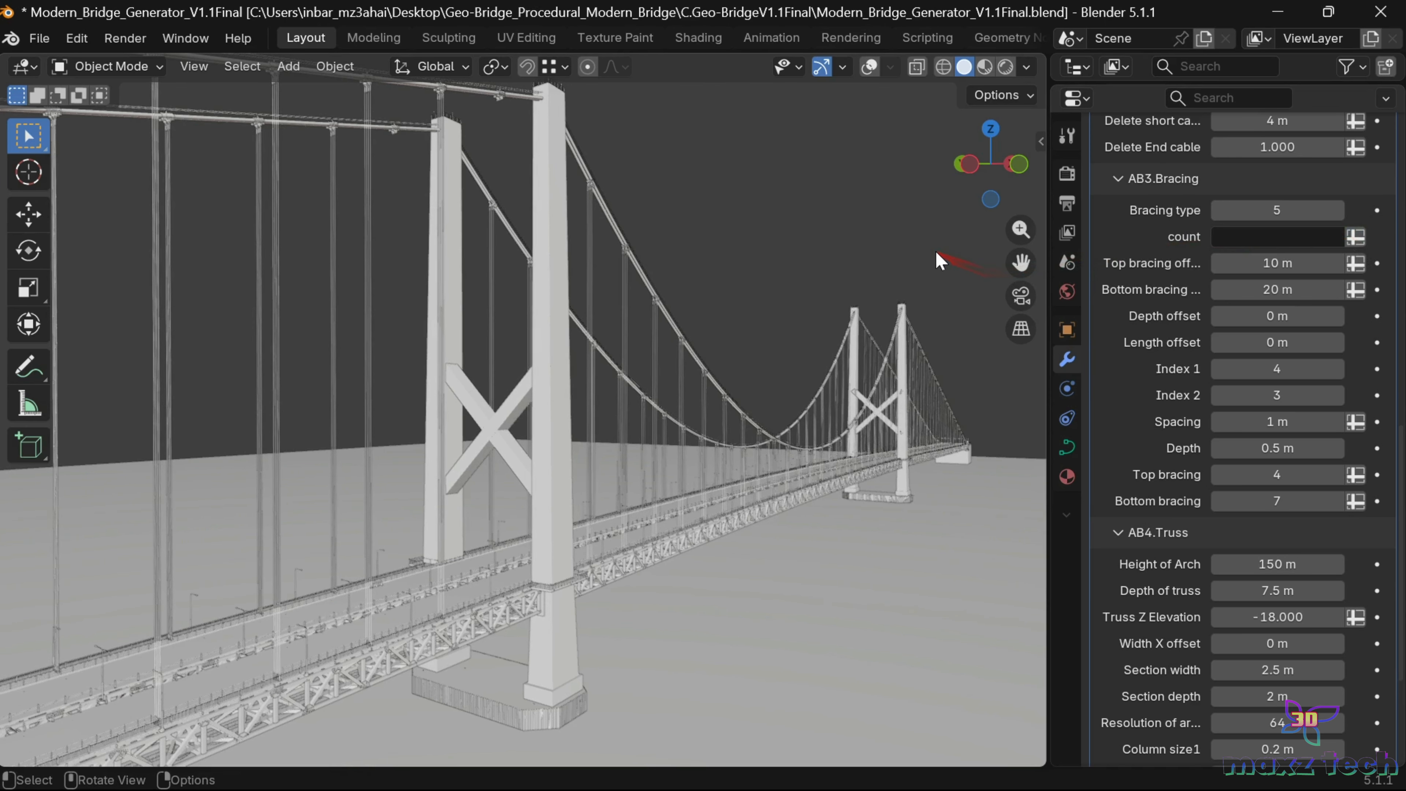
{"action": "key", "text": "ctrl+z"}
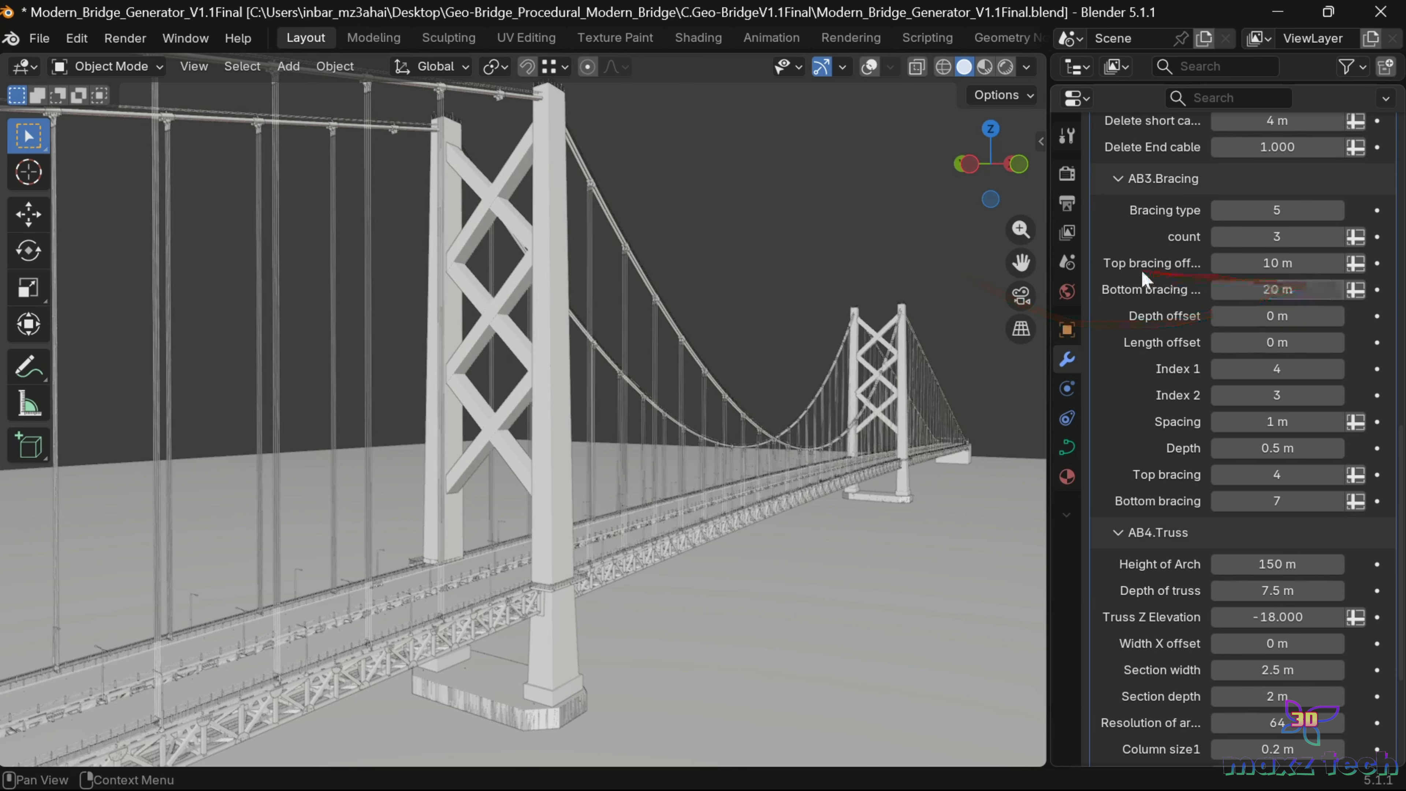
Step: Try a Top bracing offset of 7 m and settle on 3 m
{"action": "left_click_drag", "start_coordinate": [1339, 267], "coordinate": [1212, 277]}
{"action": "left_click", "coordinate": [1271, 271]}
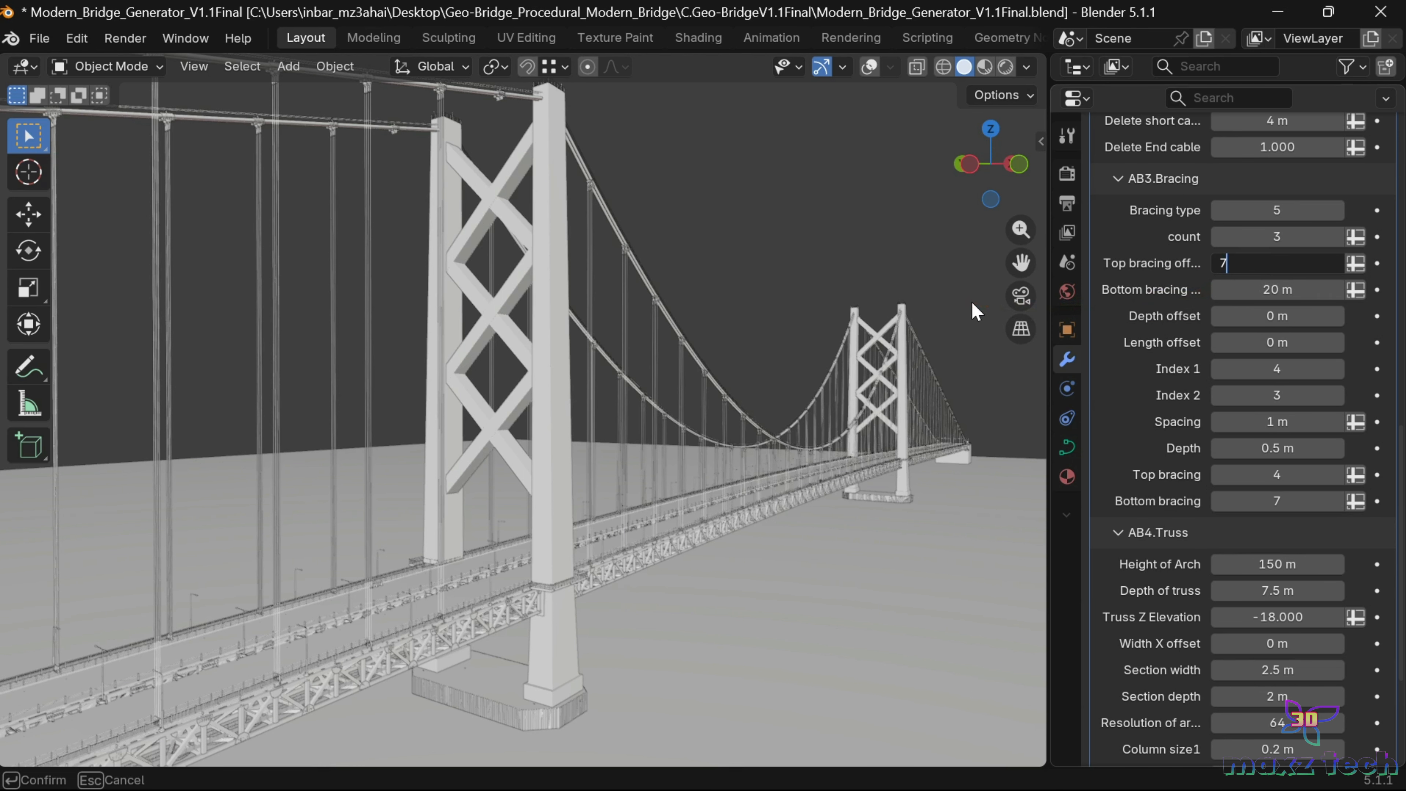
{"action": "type", "text": "7"}
{"action": "key", "text": "Return"}
{"action": "left_click", "coordinate": [1271, 263]}
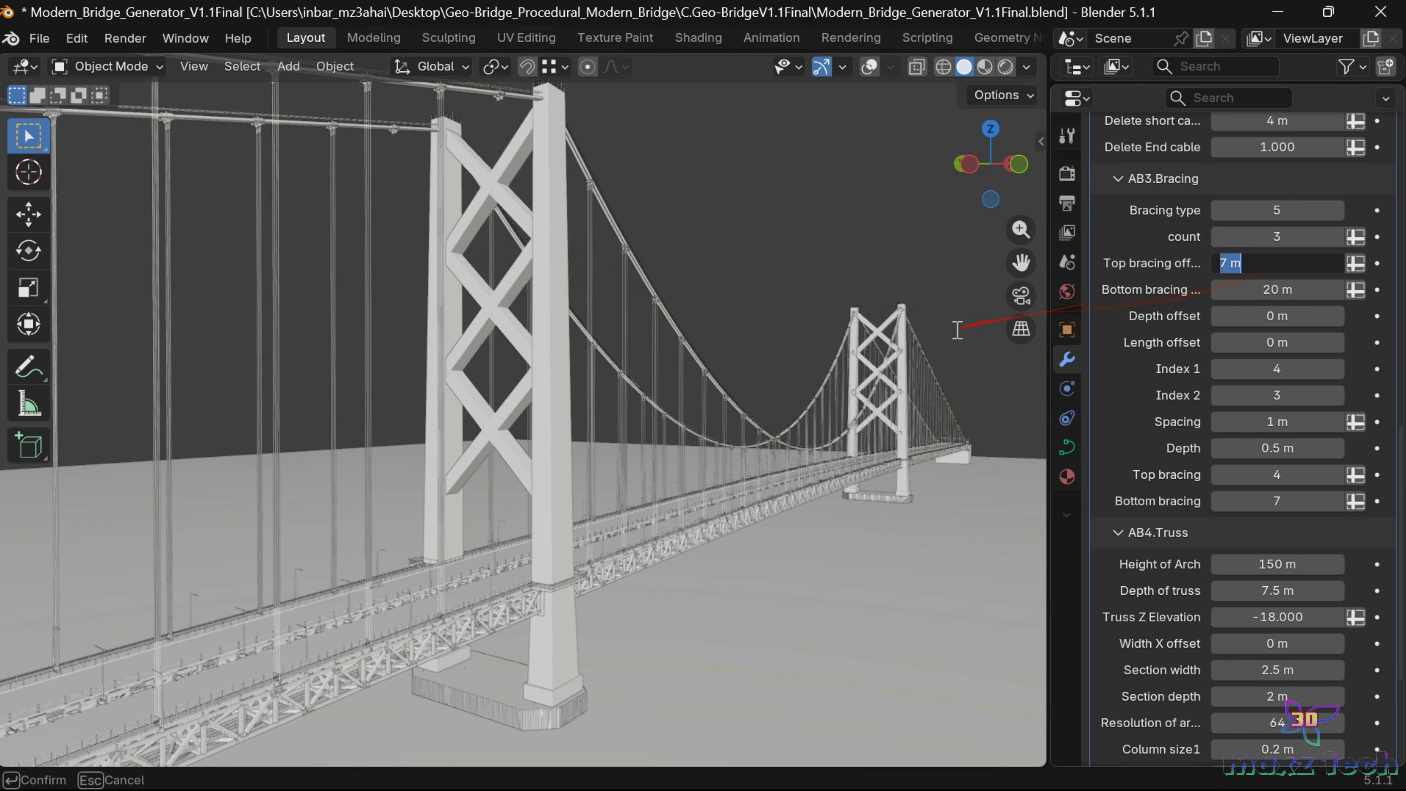
{"action": "type", "text": "3"}
{"action": "key", "text": "Return"}
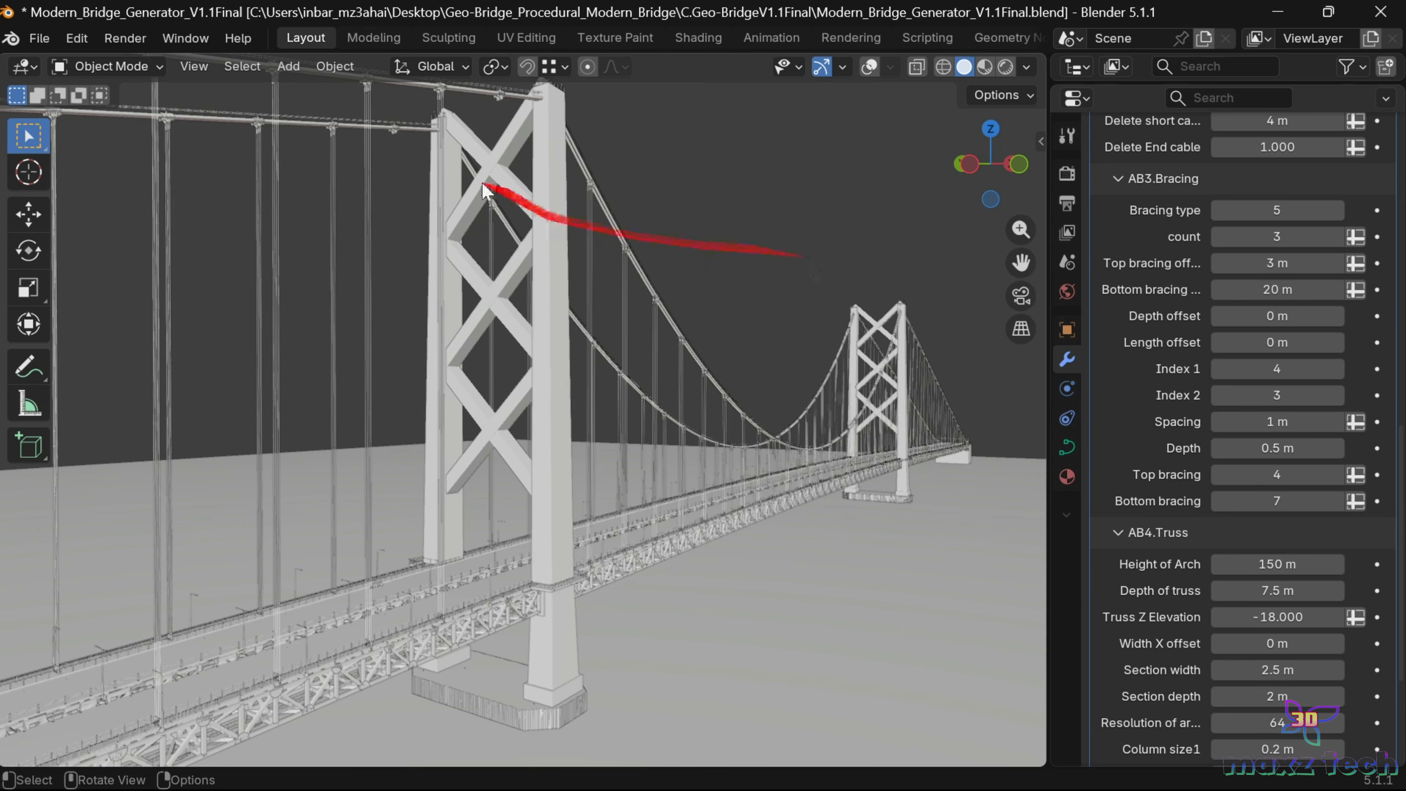
Step: Try a Bottom bracing offset of 10 m and settle on 5 m
{"action": "scroll", "coordinate": [1088, 309], "scroll_direction": "down", "scroll_amount": 2}
{"action": "left_click", "coordinate": [1268, 246]}
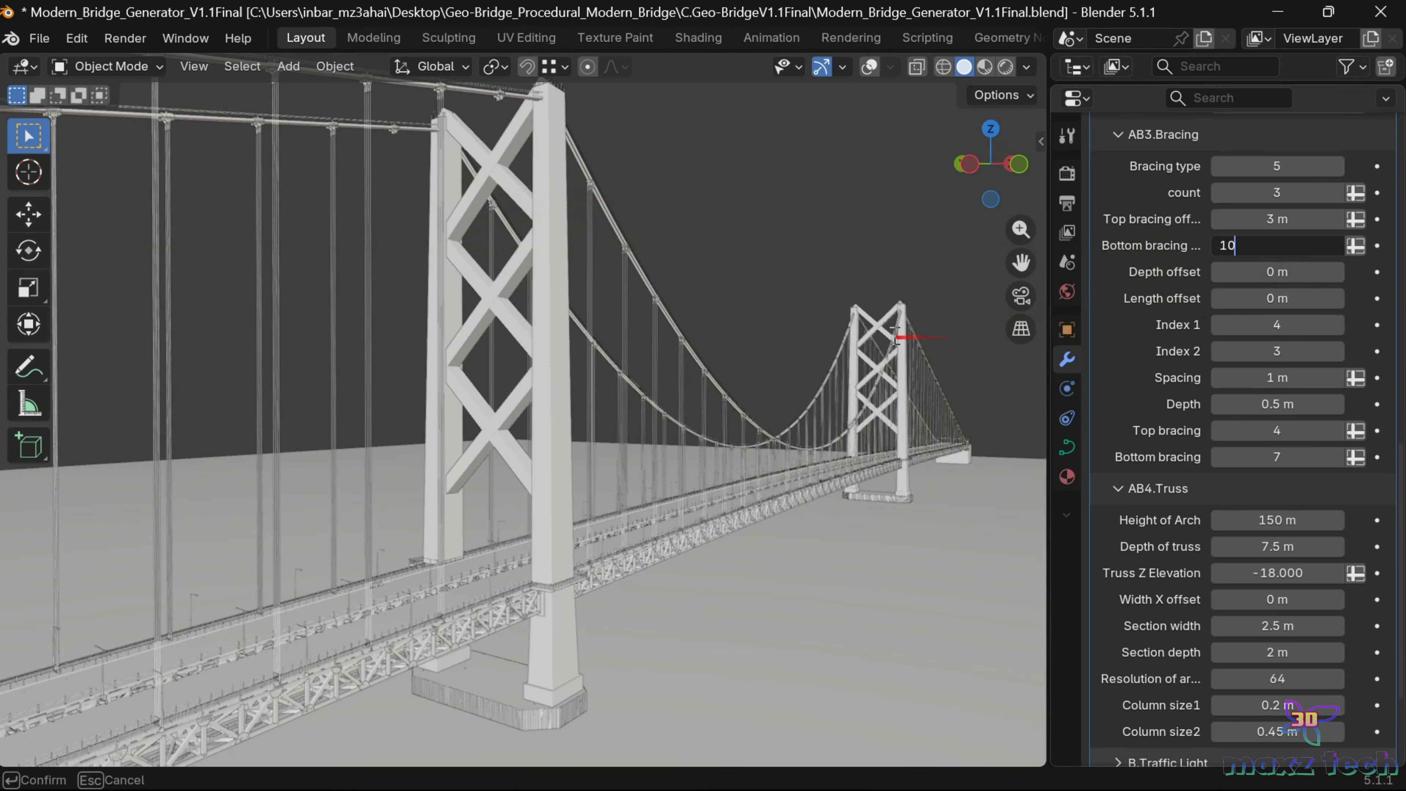
{"action": "type", "text": "10"}
{"action": "key", "text": "Return"}
{"action": "left_click", "coordinate": [1268, 247]}
{"action": "key", "text": "Return"}
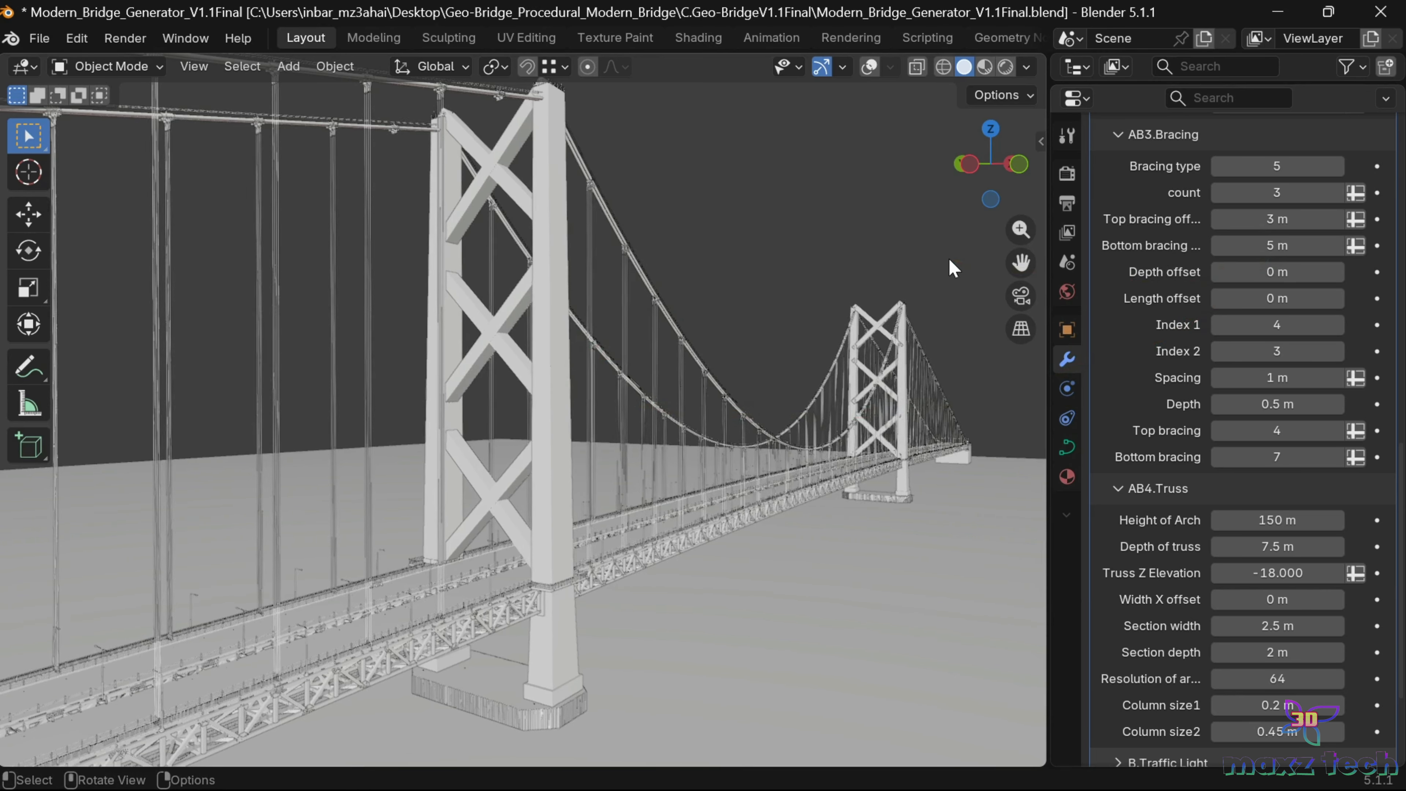
Step: Try bracing Depth offset values of 2 m and 6 m, and undo both changes
{"action": "left_click", "coordinate": [1235, 271]}
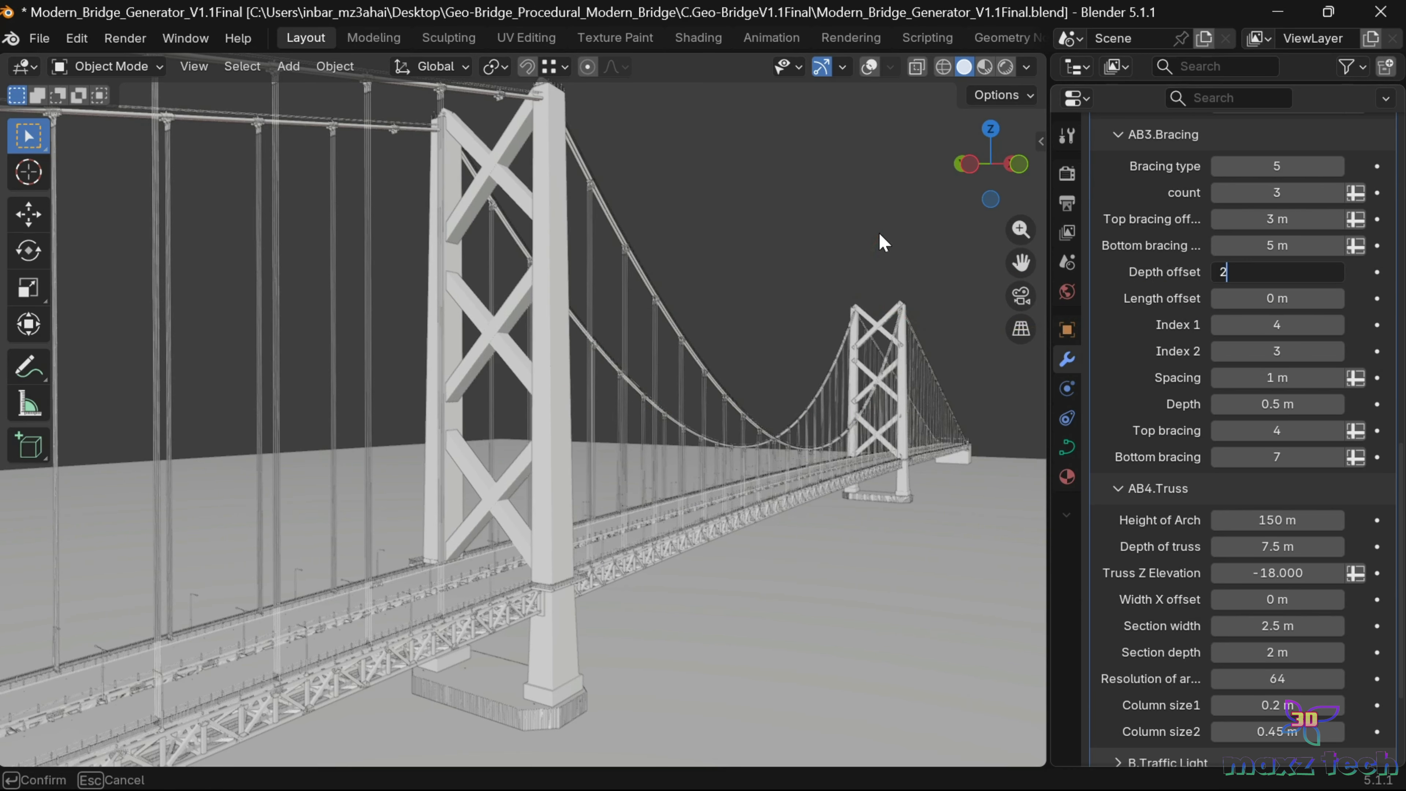
{"action": "type", "text": "2"}
{"action": "key", "text": "Return"}
{"action": "left_click", "coordinate": [1274, 273]}
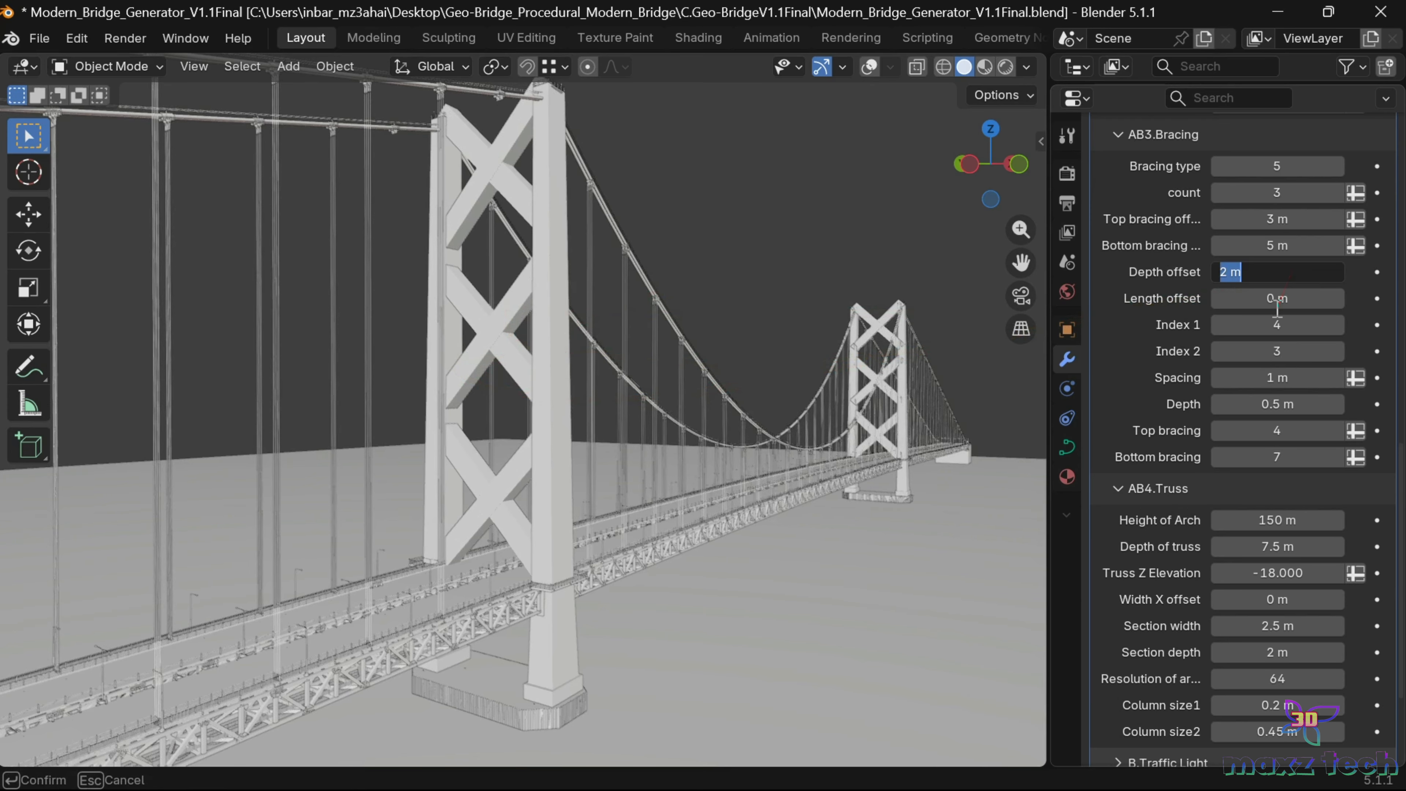
{"action": "key", "text": "Return"}
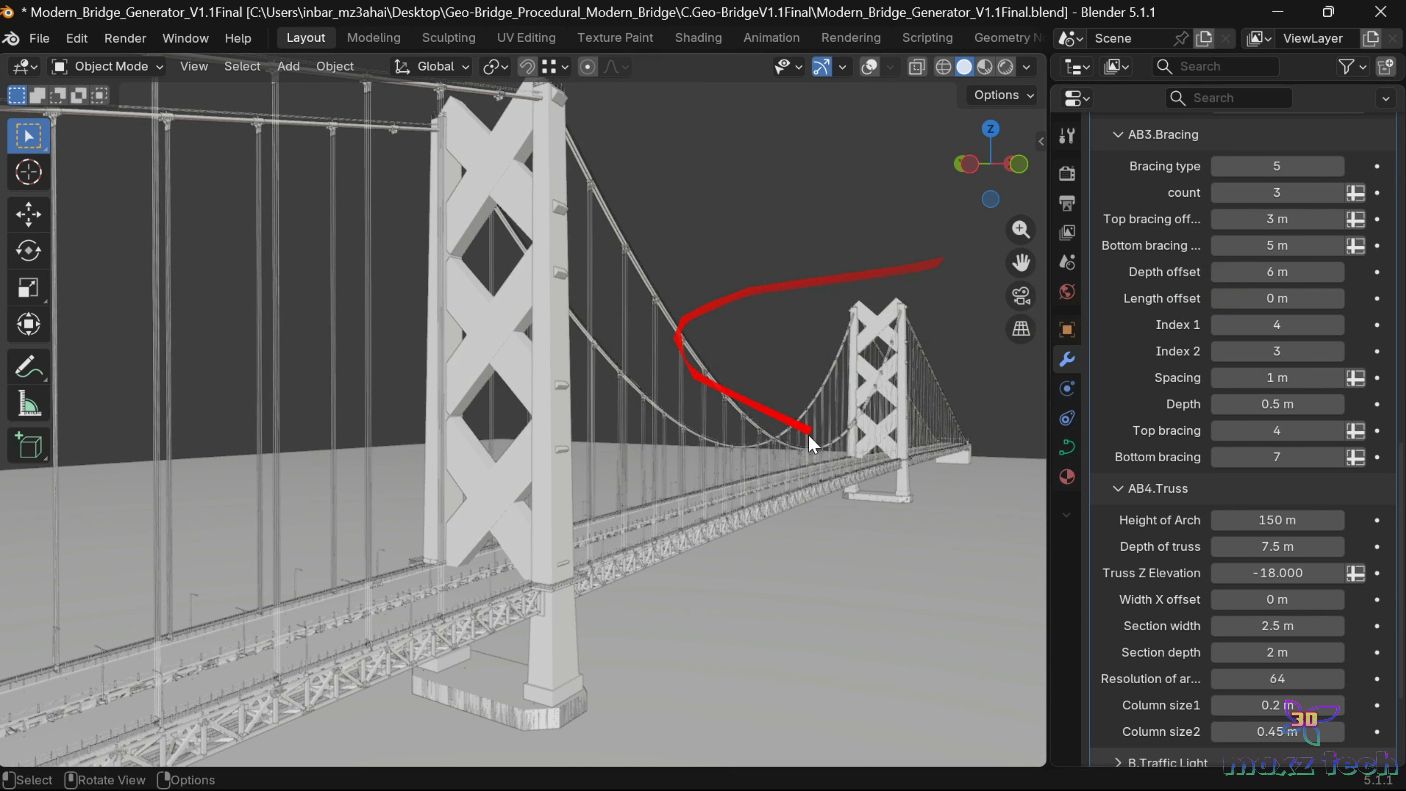
{"action": "key", "text": "ctrl+z"}
{"action": "key", "text": "ctrl+z"}
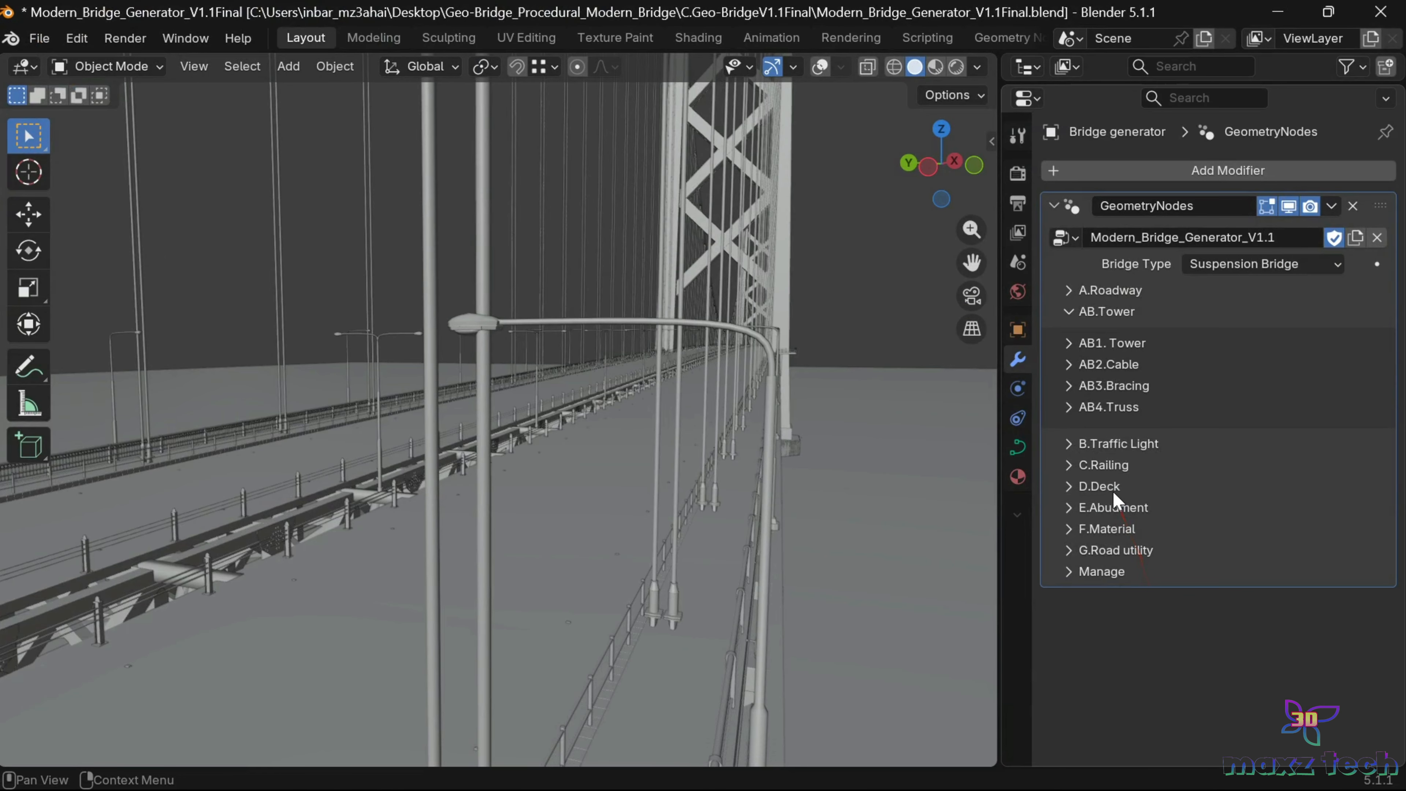
Step: Expand the B.Traffic Light settings and set the pole type to Side-Traditional
{"action": "left_click", "coordinate": [1071, 445]}
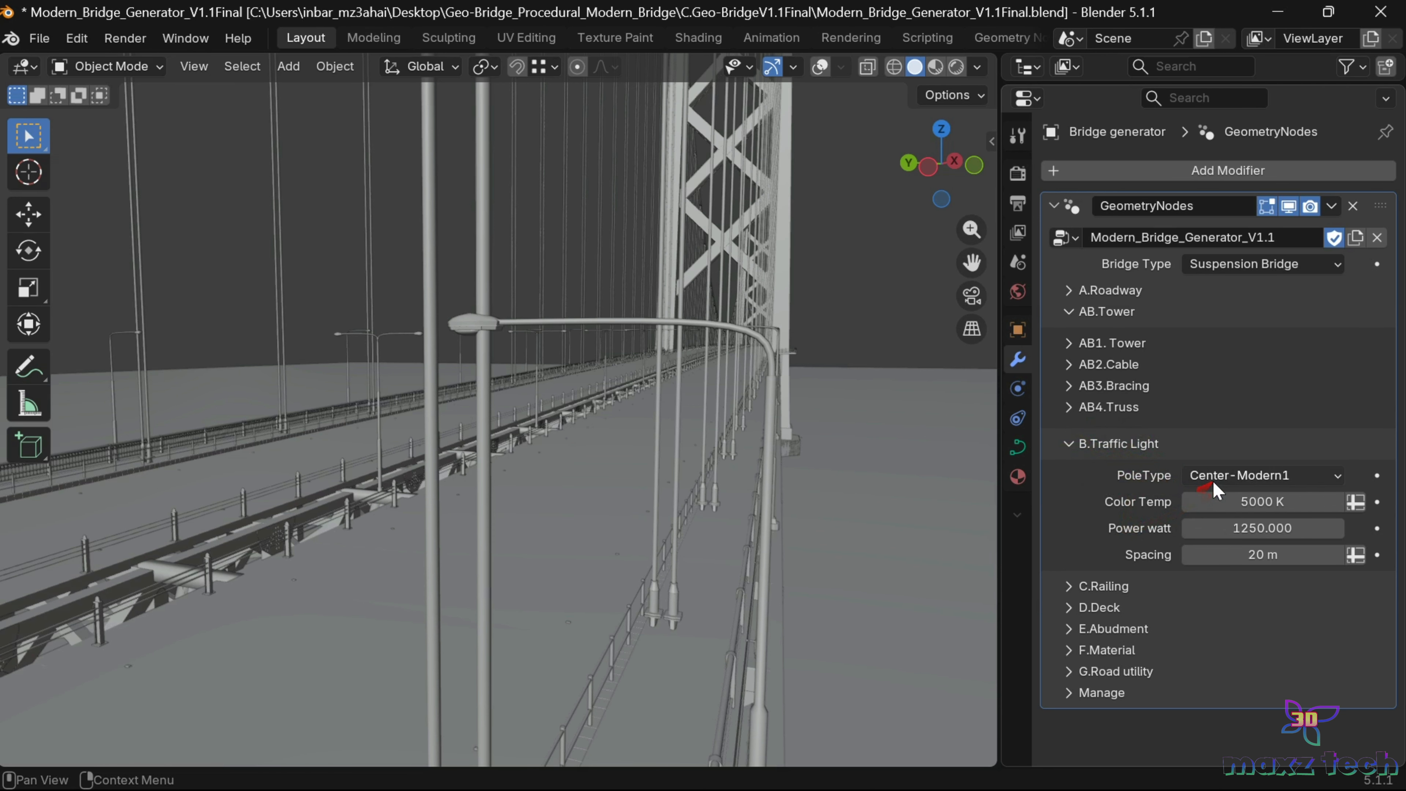
{"action": "left_click", "coordinate": [1239, 475]}
{"action": "left_click", "coordinate": [1240, 499]}
{"action": "left_click_drag", "start_coordinate": [917, 171], "coordinate": [923, 173]}
Step: Try the Side-Modern1 light pole and switch back to Side-Traditional
{"action": "left_click", "coordinate": [1210, 477]}
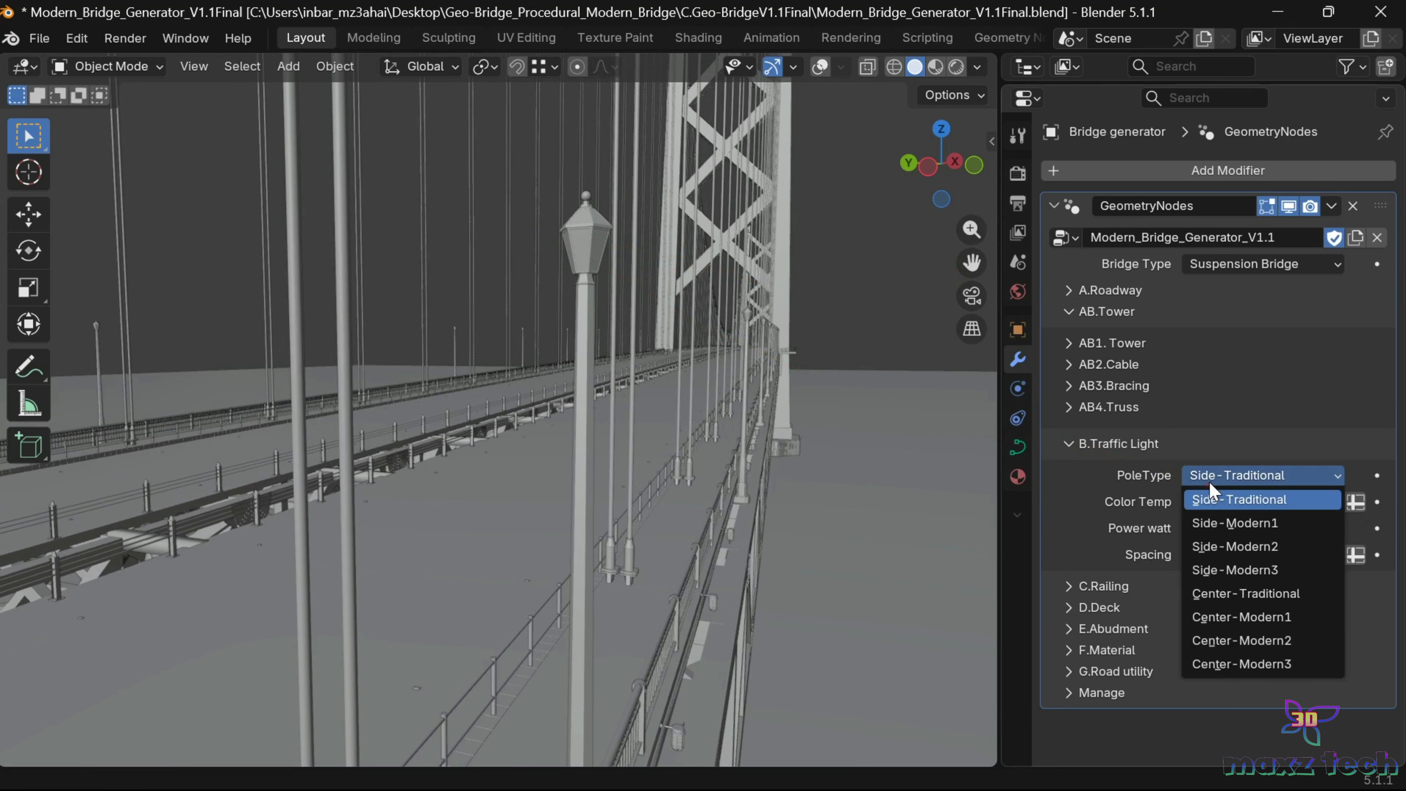
{"action": "left_click", "coordinate": [1218, 523]}
{"action": "left_click", "coordinate": [1240, 475]}
{"action": "left_click", "coordinate": [1246, 501]}
{"action": "left_click", "coordinate": [1262, 554]}
Step: Try the Side-Modern2 and Side-Modern3 light poles along the roadway
{"action": "left_click", "coordinate": [1264, 486]}
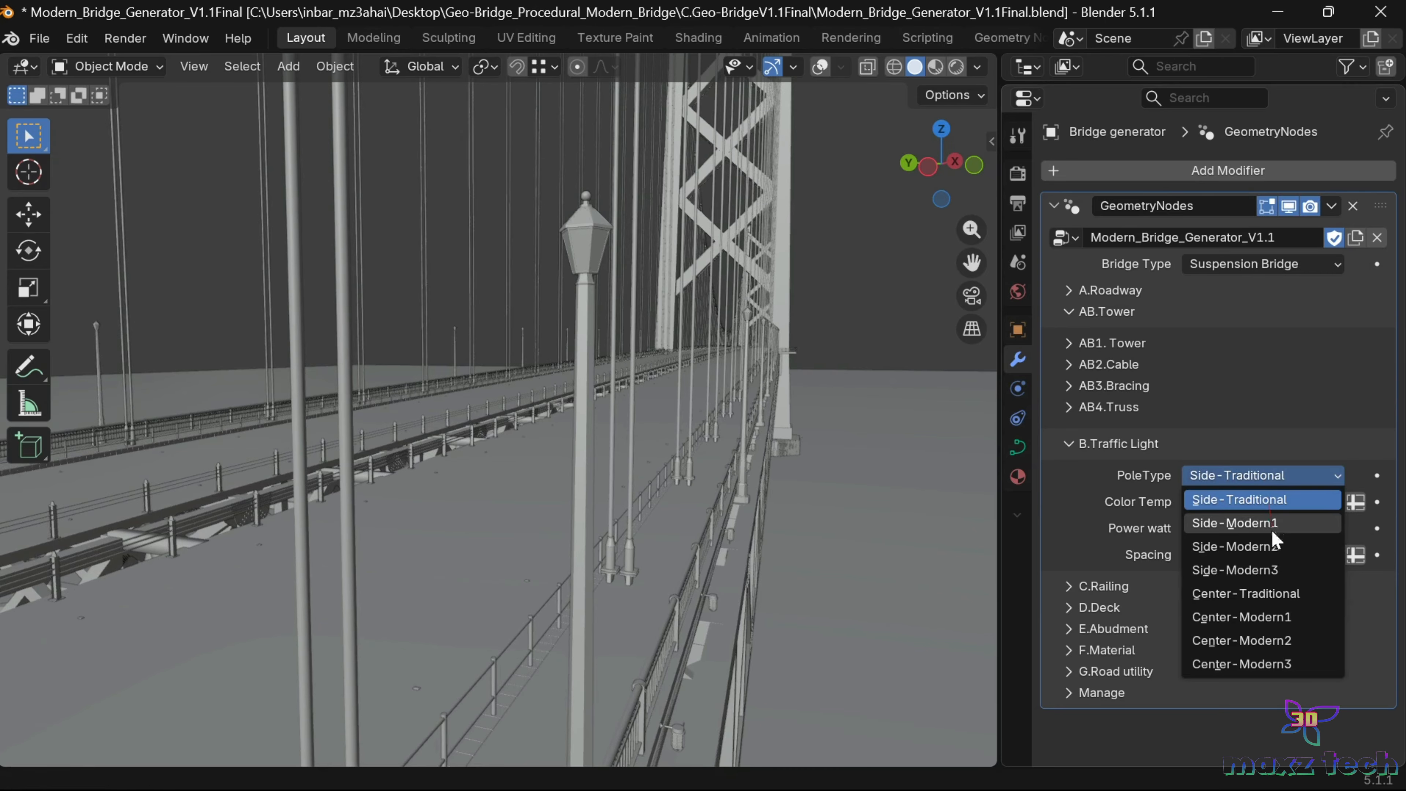
{"action": "left_click", "coordinate": [1275, 547]}
{"action": "left_click", "coordinate": [1274, 483]}
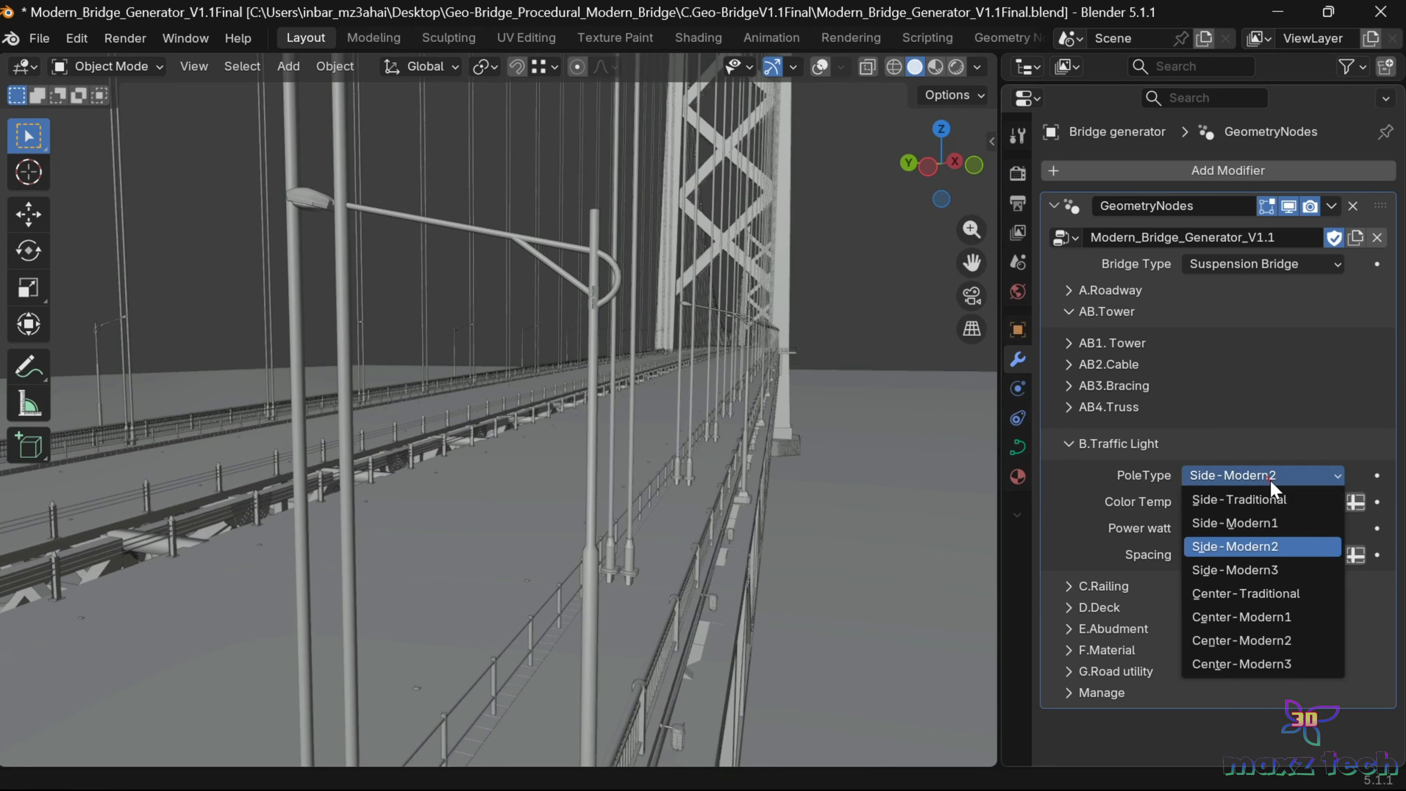
{"action": "left_click", "coordinate": [1275, 569]}
{"action": "middle_click_drag", "start_coordinate": [853, 403], "coordinate": [440, 372]}
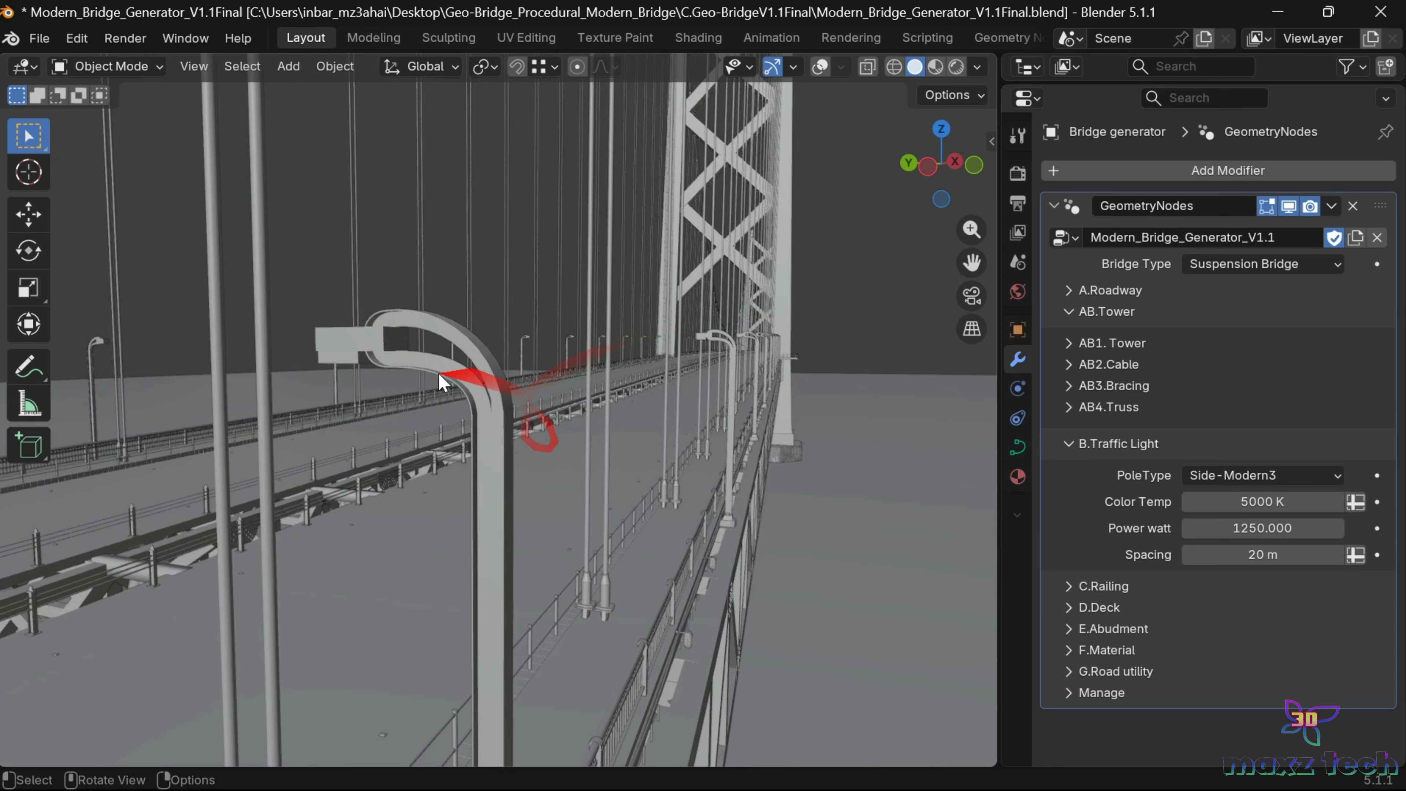
Step: Try the Center-Traditional, Center-Modern1, Center-Modern2 and Center-Modern3 light poles in turn
{"action": "left_click", "coordinate": [1240, 475]}
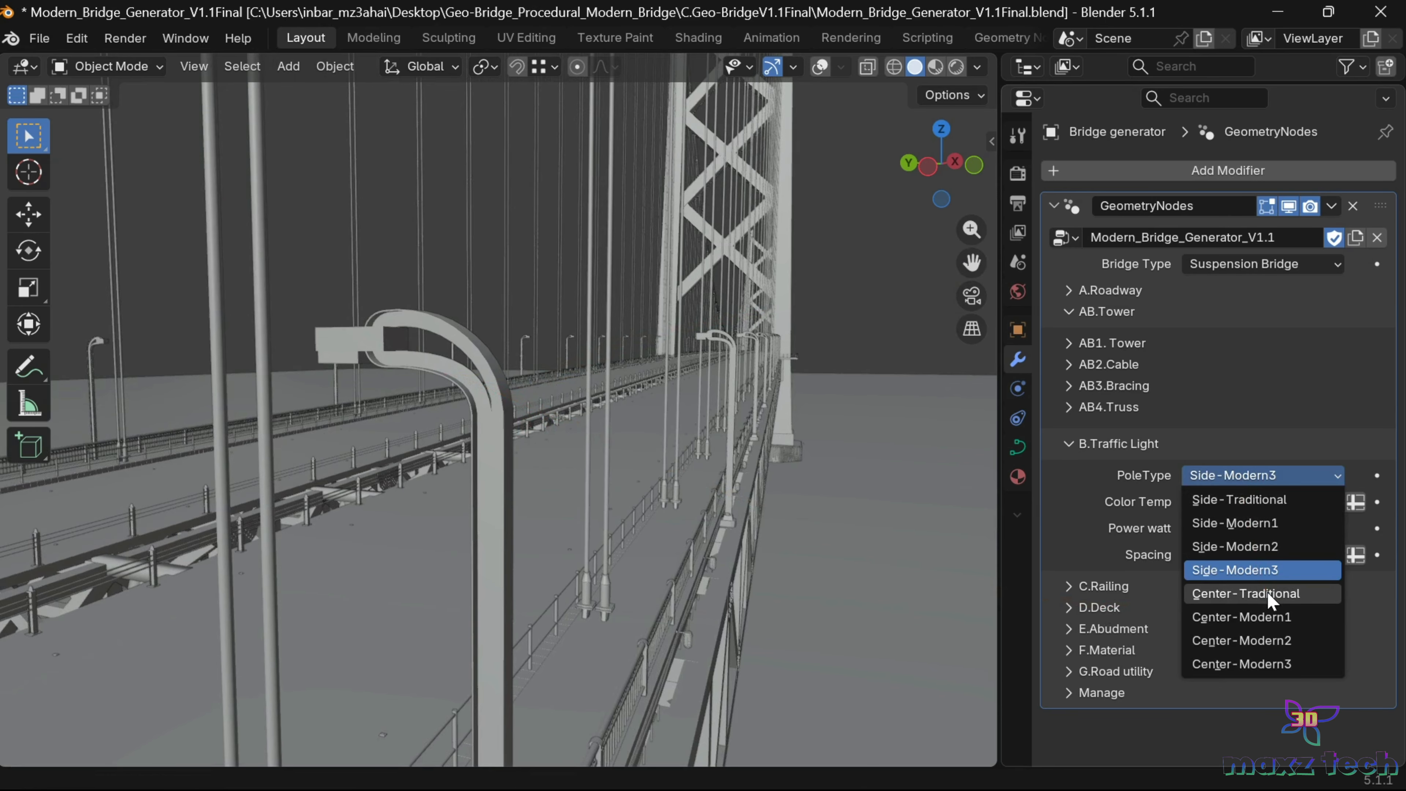
{"action": "left_click", "coordinate": [1268, 594]}
{"action": "left_click", "coordinate": [1225, 476]}
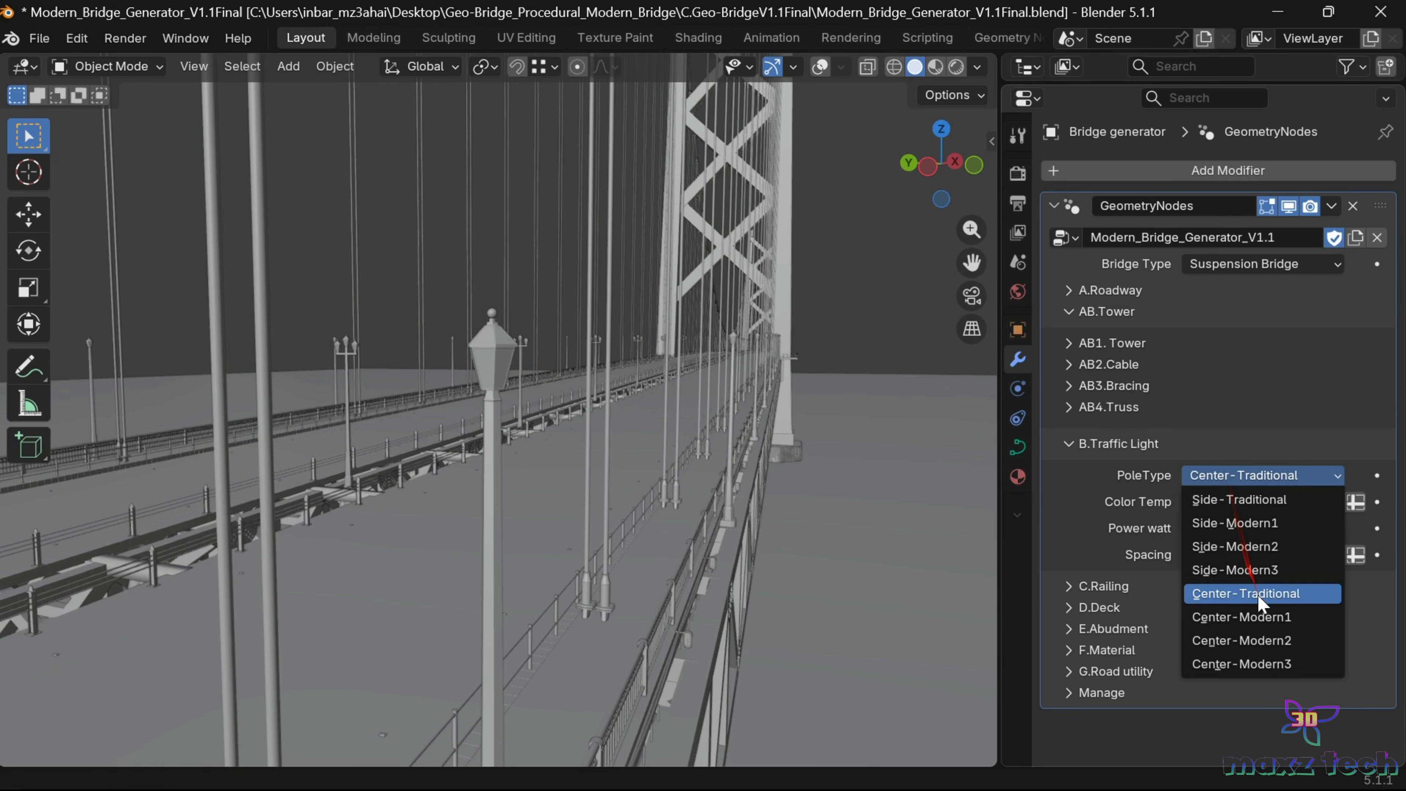
{"action": "left_click", "coordinate": [1262, 614]}
{"action": "left_click", "coordinate": [1265, 476]}
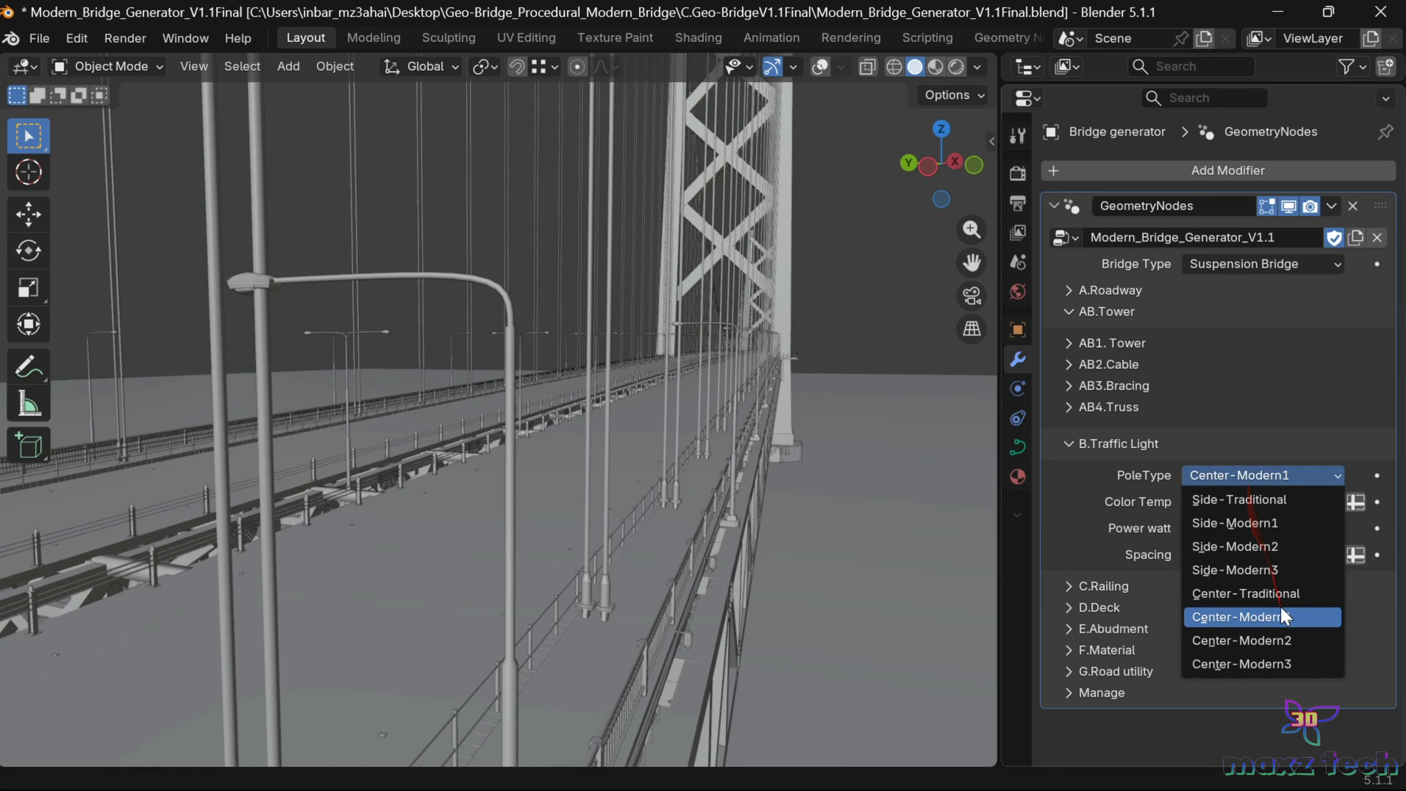
{"action": "left_click", "coordinate": [1284, 639]}
{"action": "left_click", "coordinate": [1264, 477]}
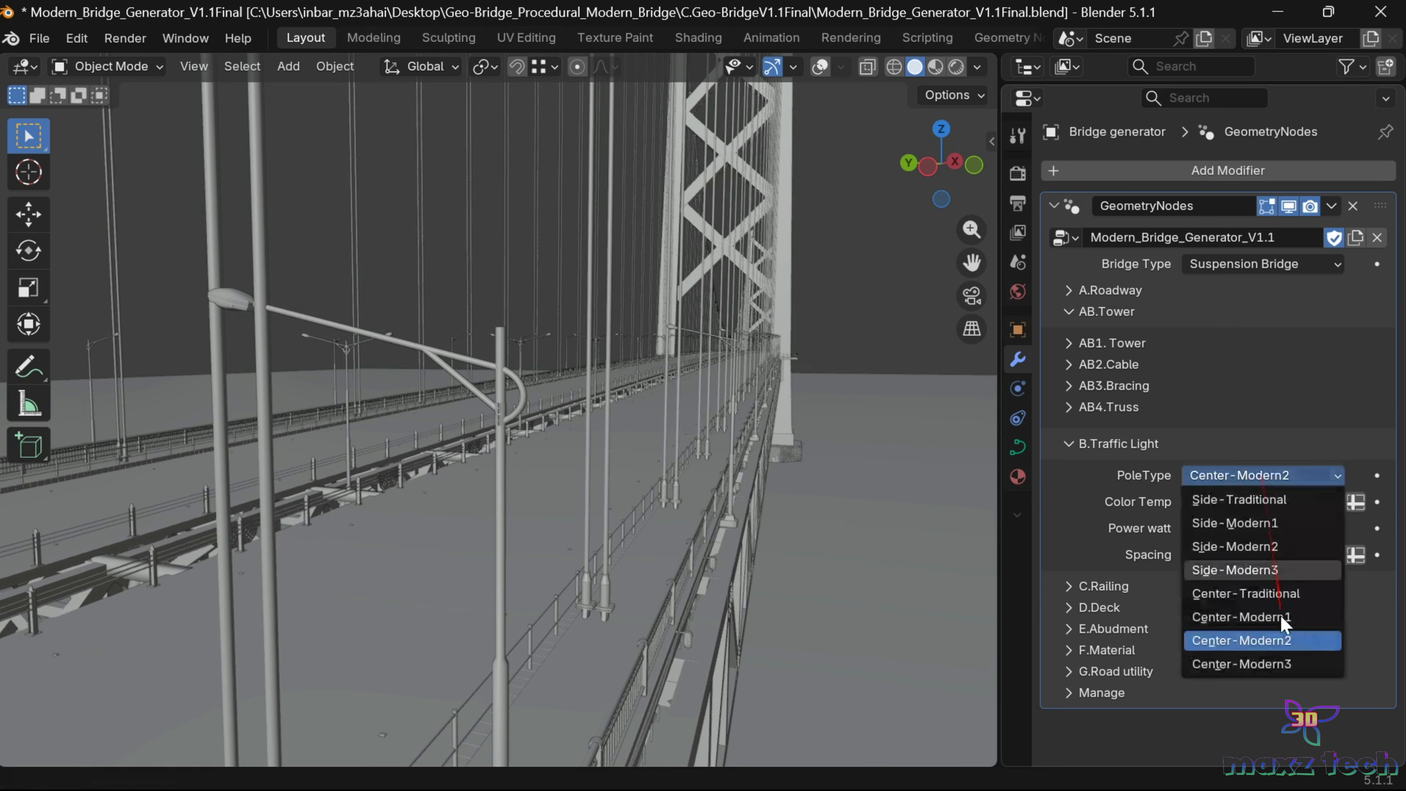
{"action": "left_click", "coordinate": [1288, 664]}
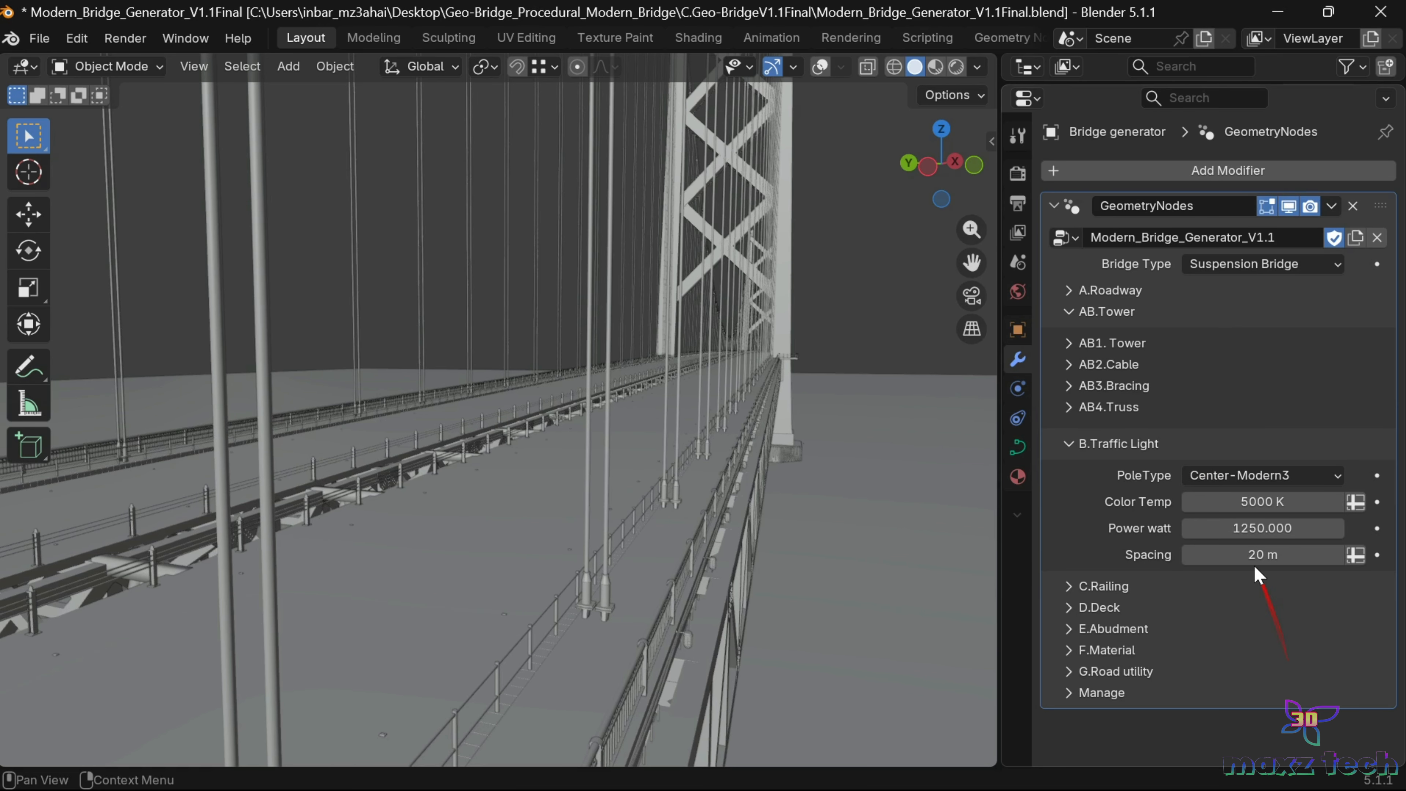
Step: Compare the Center-Traditional and Side-Modern3 poles again and settle on Side-Modern2 as the pole type
{"action": "left_click", "coordinate": [1253, 477]}
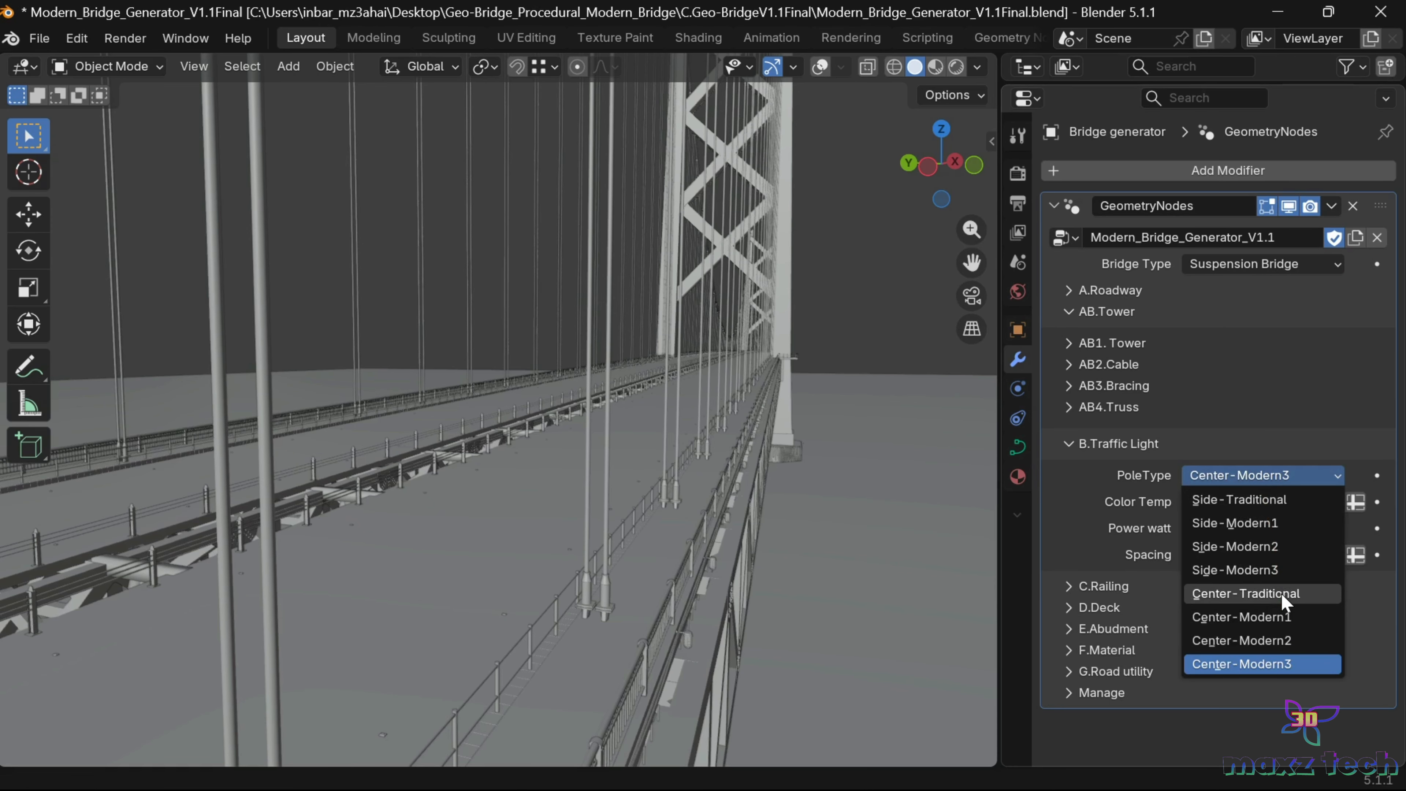
{"action": "left_click", "coordinate": [1268, 593]}
{"action": "left_click", "coordinate": [1256, 480]}
{"action": "left_click", "coordinate": [1272, 570]}
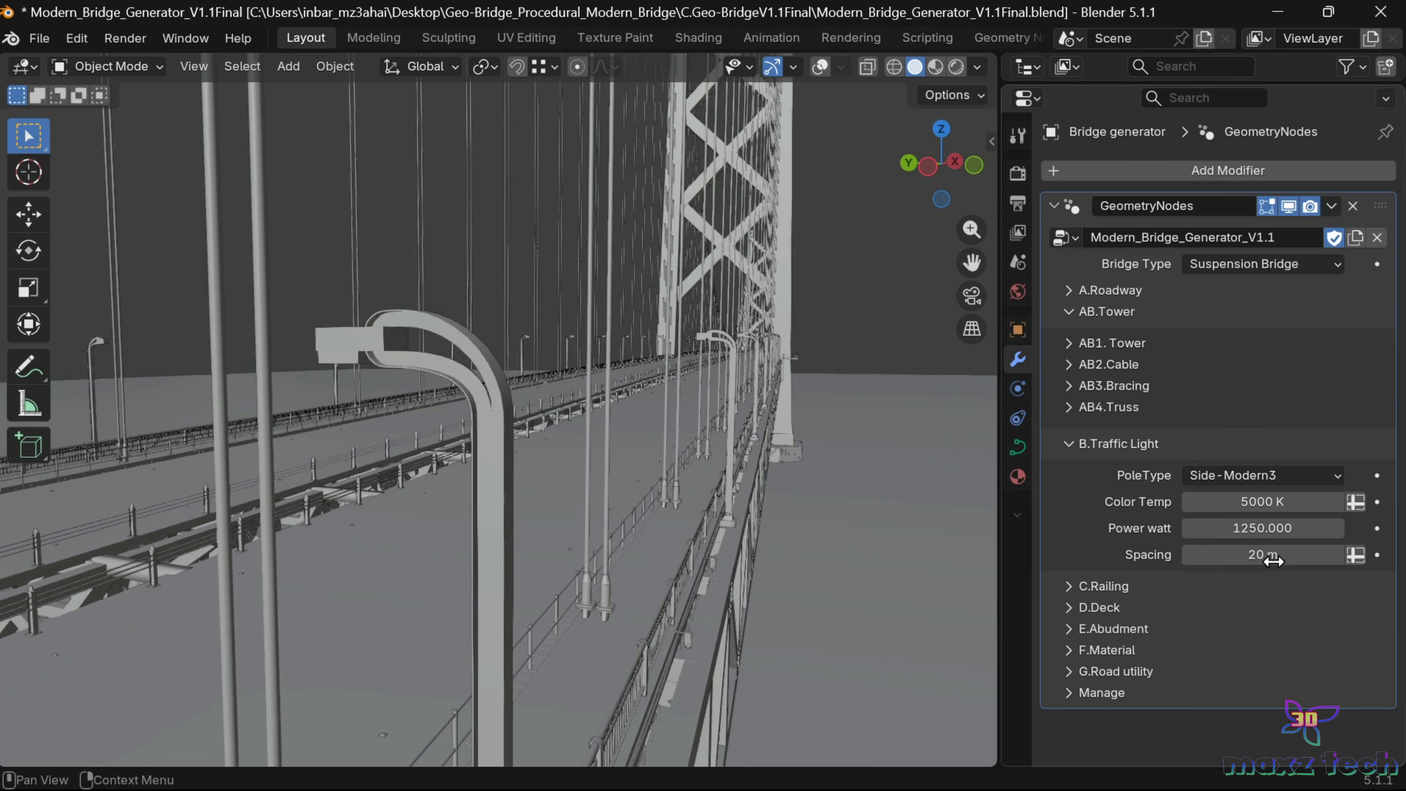
{"action": "left_click", "coordinate": [1257, 478]}
{"action": "left_click", "coordinate": [1262, 551]}
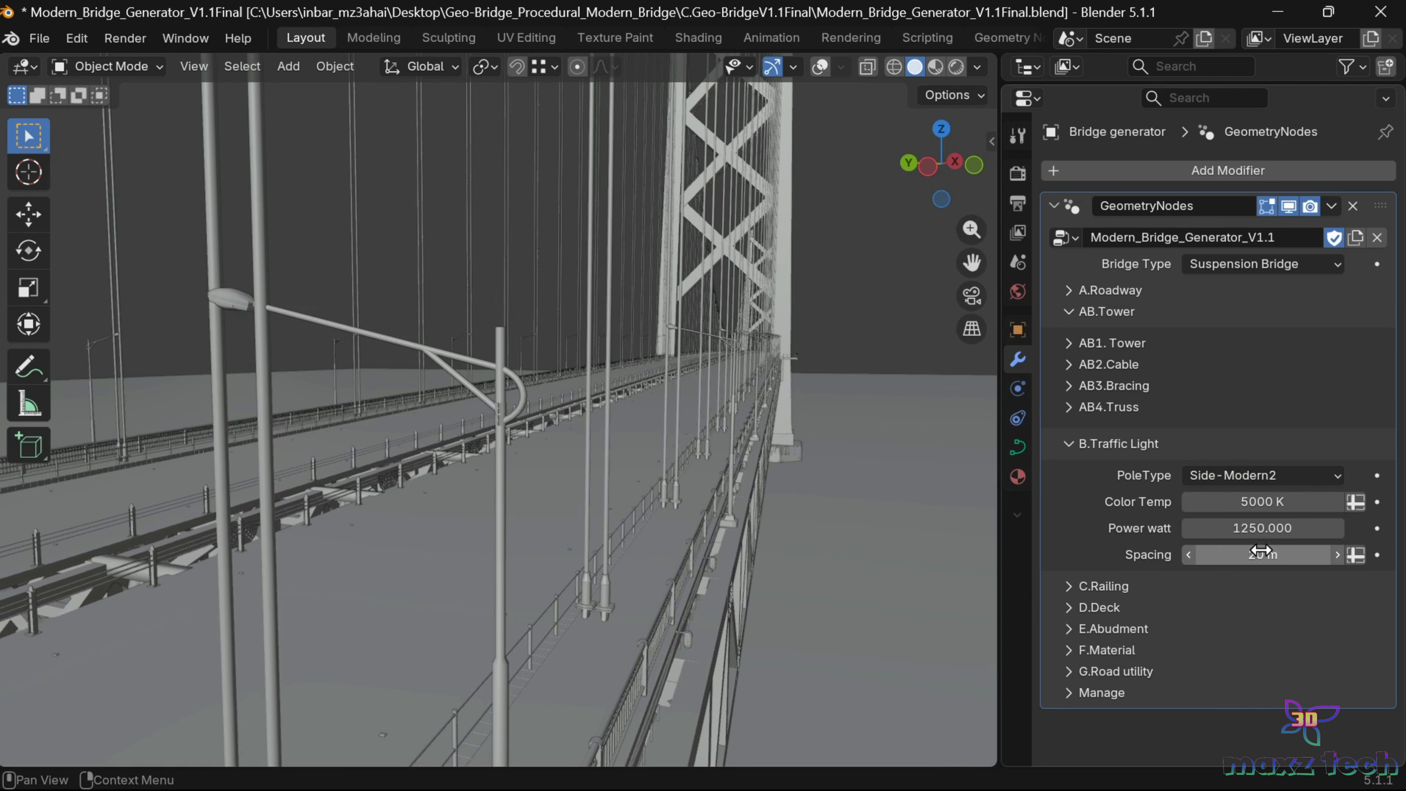
Step: Set the traffic light pole type to Side-Modern1 and the pole spacing to 10 m
{"action": "left_click", "coordinate": [1237, 480]}
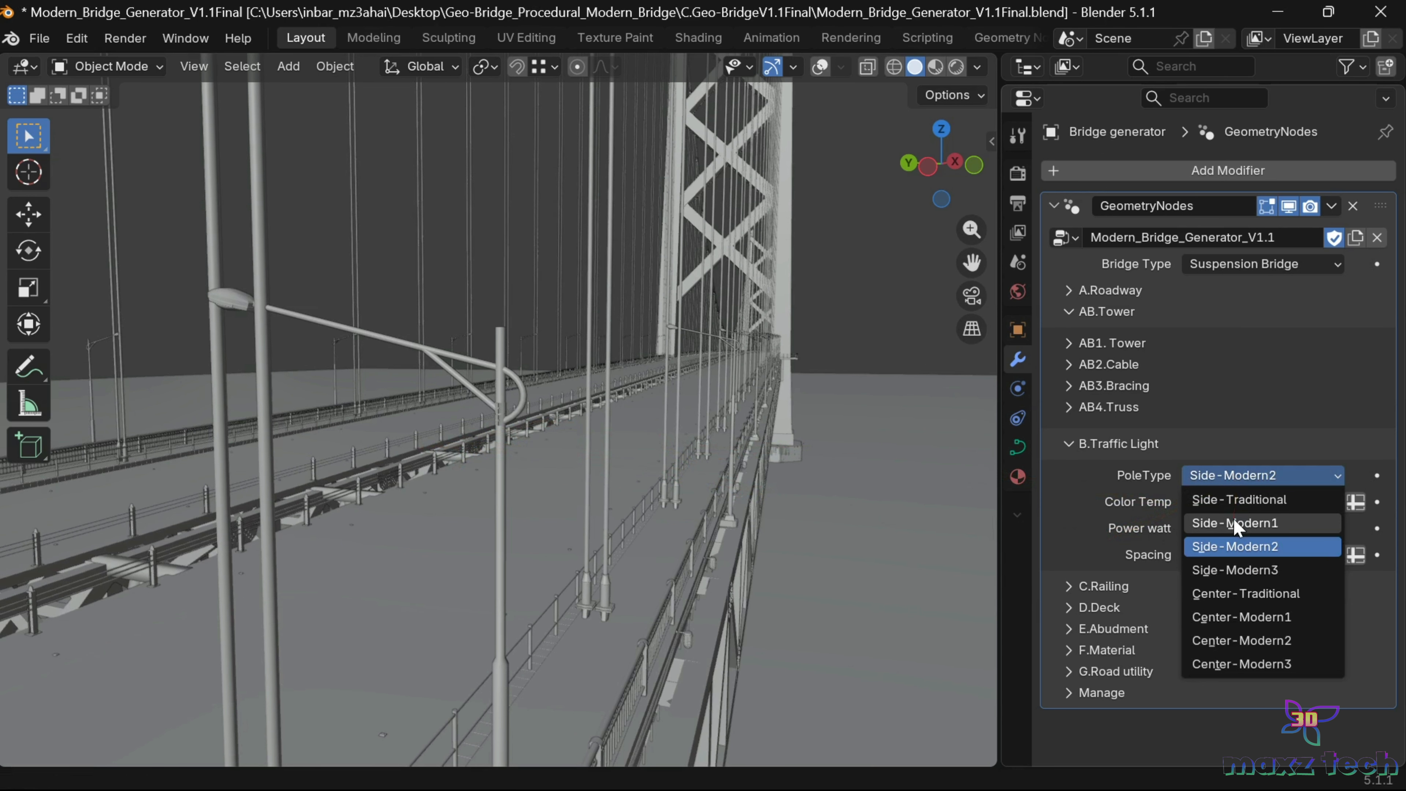
{"action": "left_click", "coordinate": [1252, 524]}
{"action": "left_click", "coordinate": [1280, 564]}
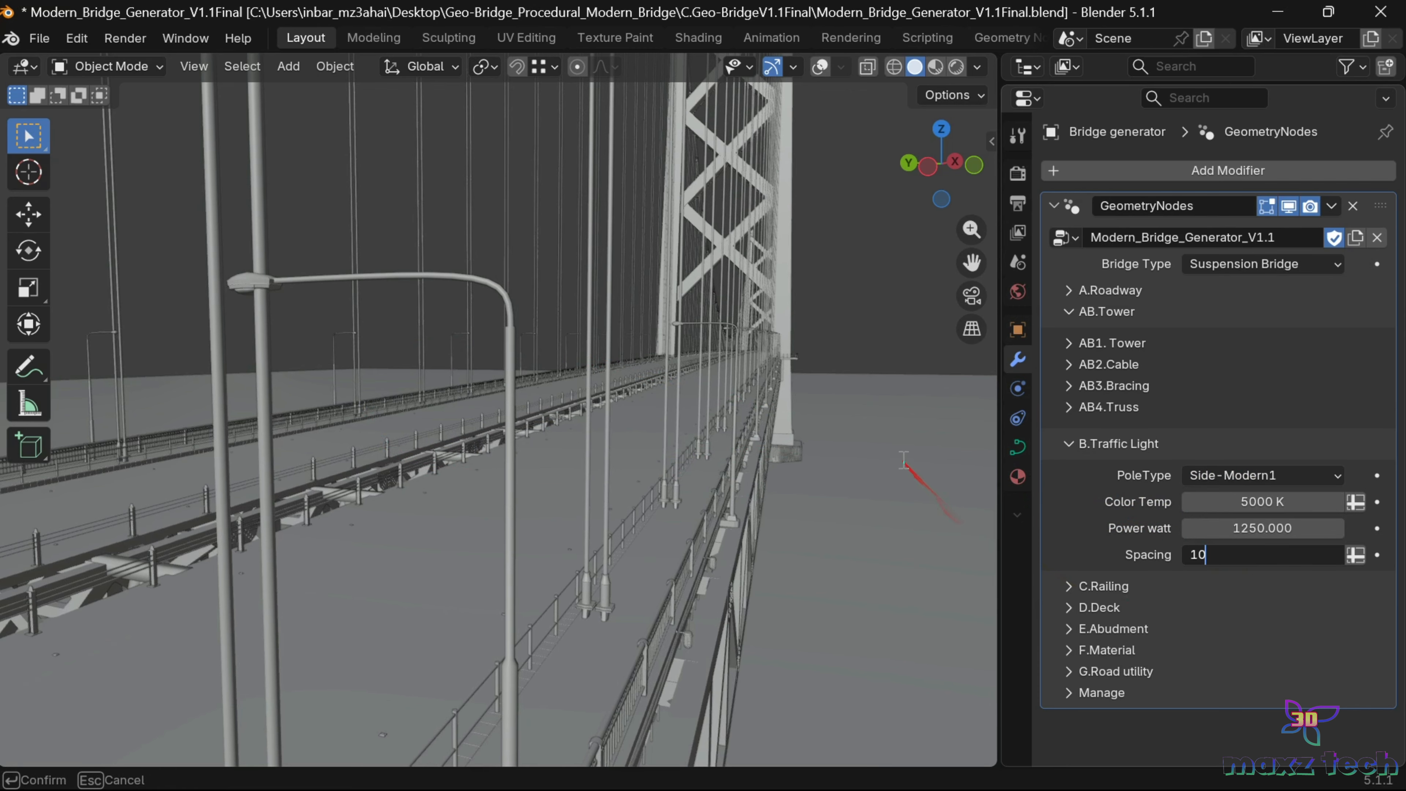
{"action": "type", "text": "10"}
{"action": "key", "text": "Return"}
Step: Try a traffic light spacing of 1 m and settle on 5 m
{"action": "left_click", "coordinate": [1272, 556]}
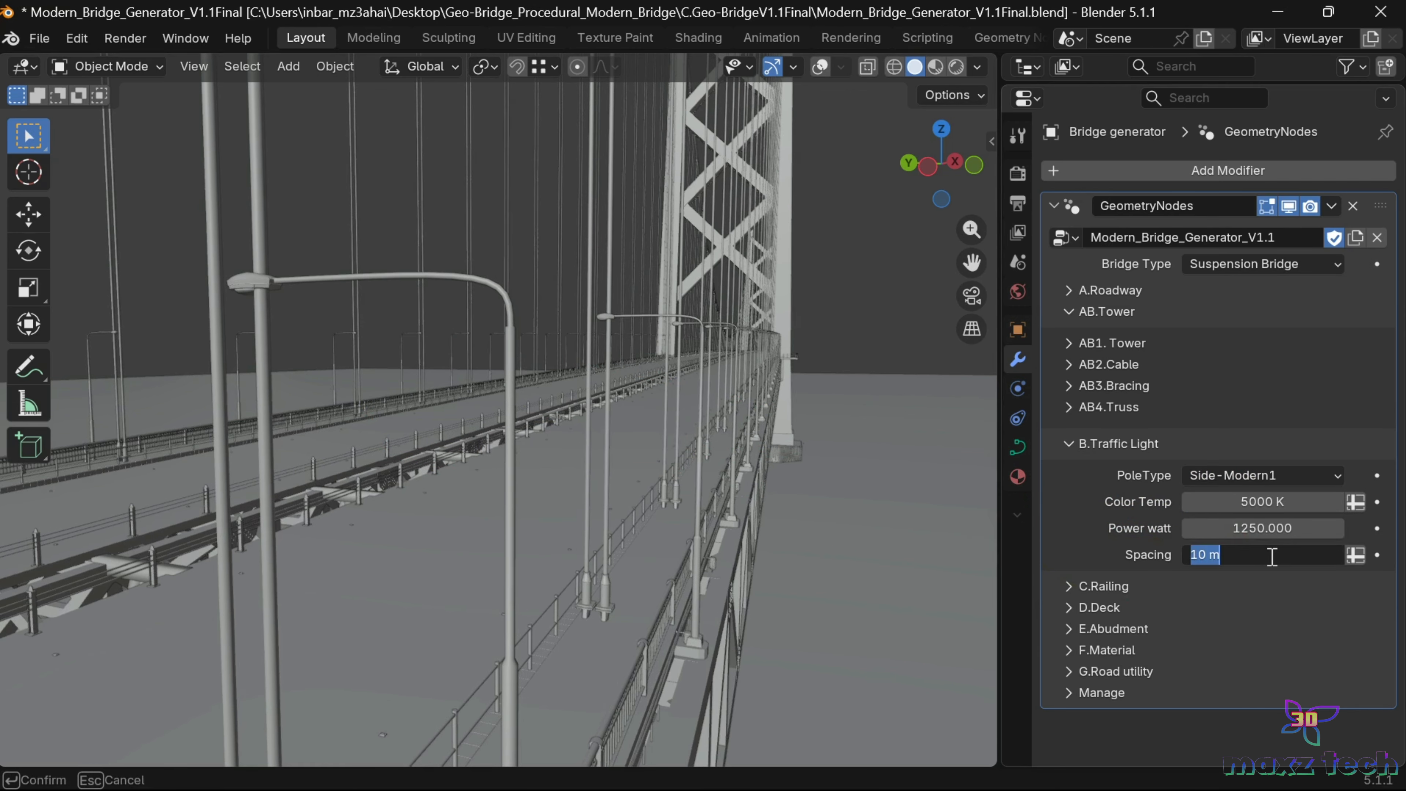
{"action": "type", "text": "1"}
{"action": "key", "text": "Return"}
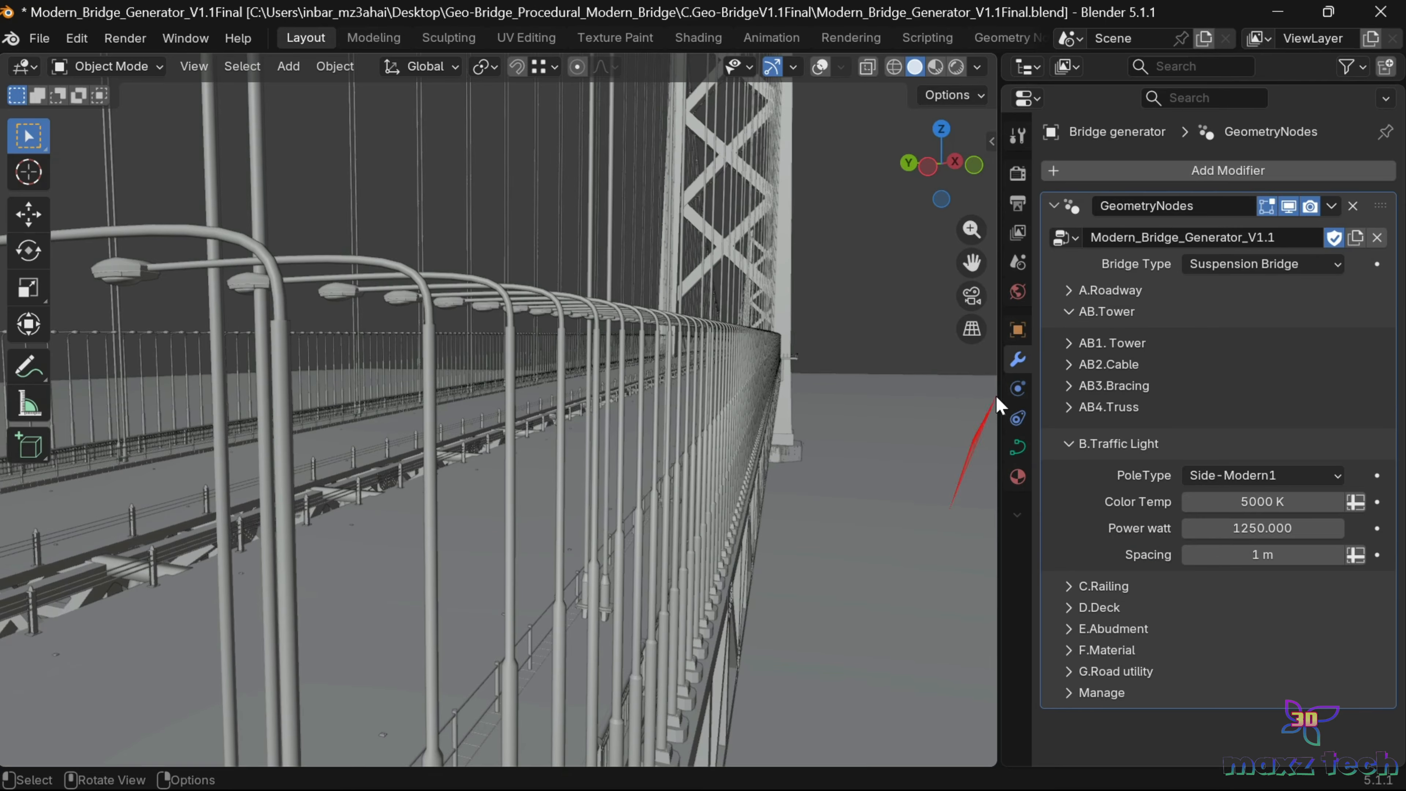
{"action": "left_click_drag", "start_coordinate": [912, 190], "coordinate": [822, 195]}
{"action": "left_click_drag", "start_coordinate": [959, 259], "coordinate": [966, 271]}
{"action": "left_click", "coordinate": [1267, 561]}
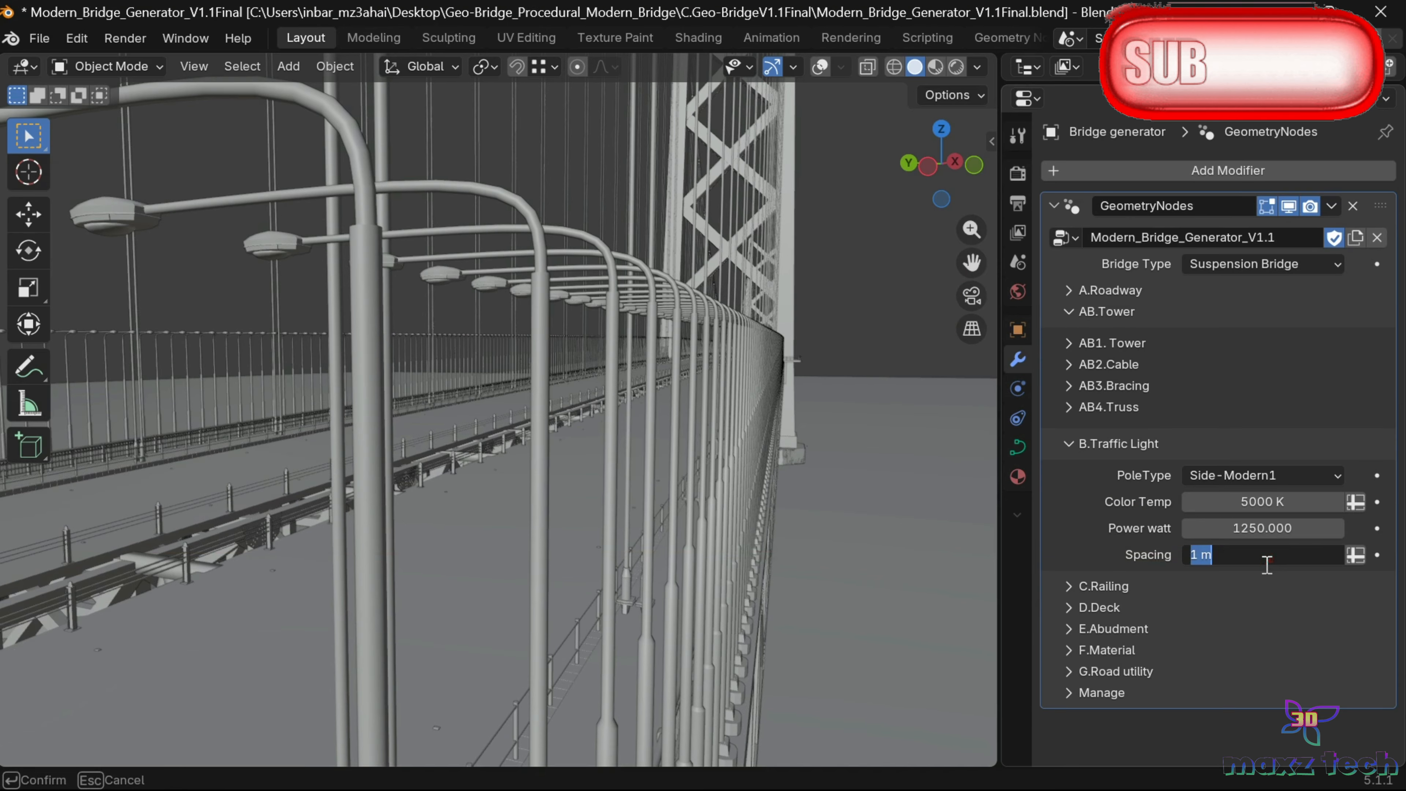
{"action": "key", "text": "Return"}
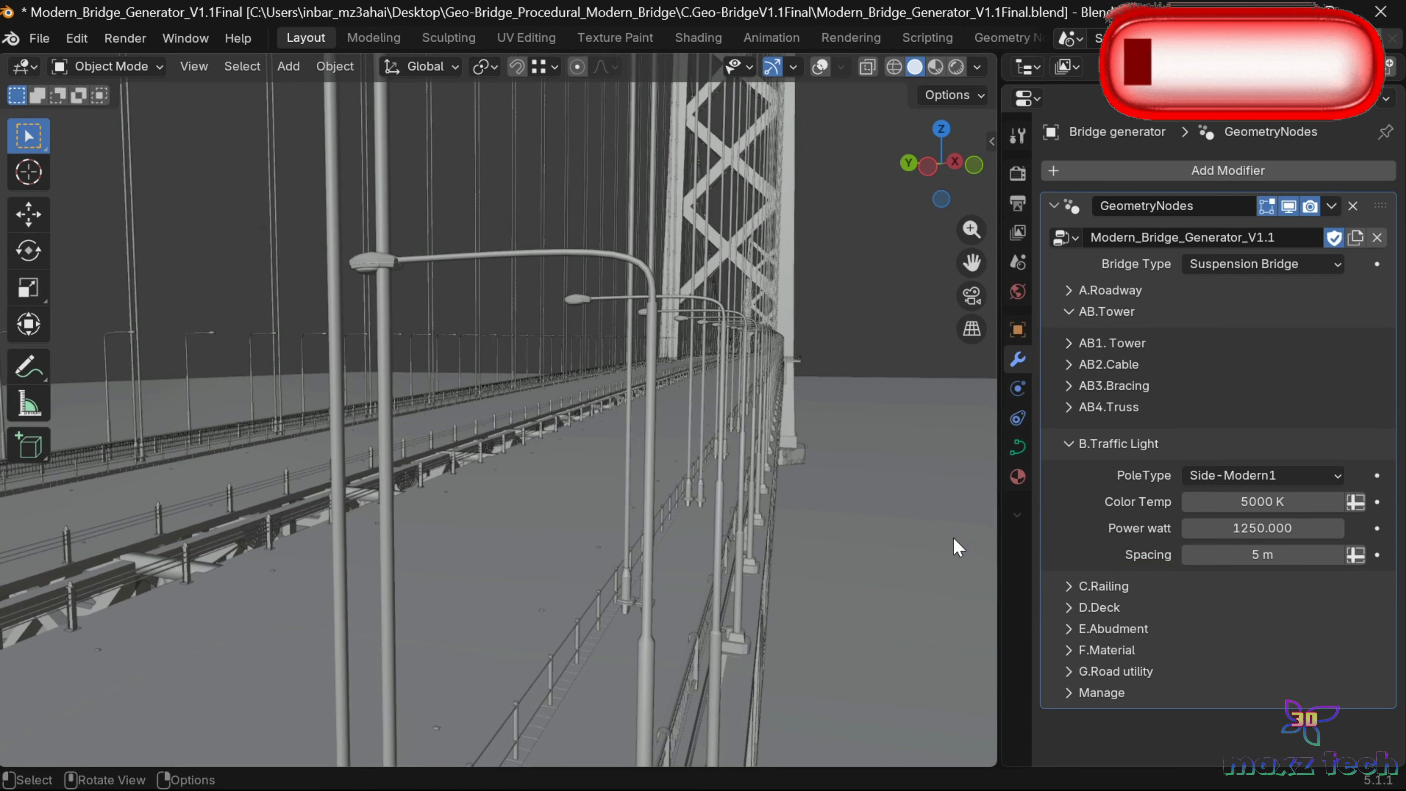
Step: Open the railing settings and try Steel railing.001 and Steel railing.002 for Railing 1 beside the walkway
{"action": "left_click", "coordinate": [1077, 448]}
{"action": "left_click", "coordinate": [1071, 466]}
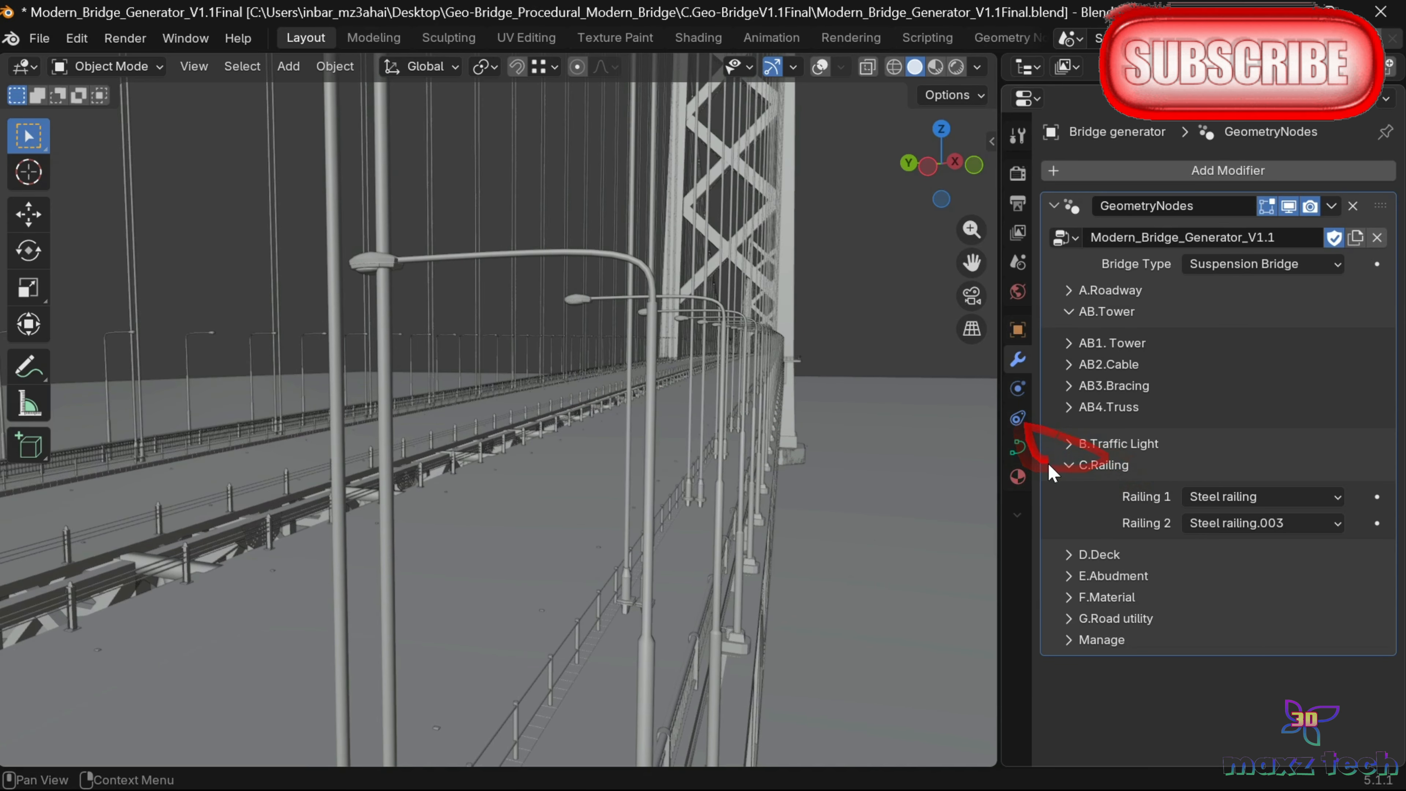
{"action": "mouse_move", "coordinate": [967, 264]}
{"action": "left_mouse_down"}
{"action": "mouse_move", "coordinate": [970, 233]}
{"action": "mouse_move", "coordinate": [970, 264]}
{"action": "mouse_move", "coordinate": [944, 264]}
{"action": "mouse_move", "coordinate": [944, 238]}
{"action": "mouse_move", "coordinate": [964, 258]}
{"action": "left_mouse_up"}
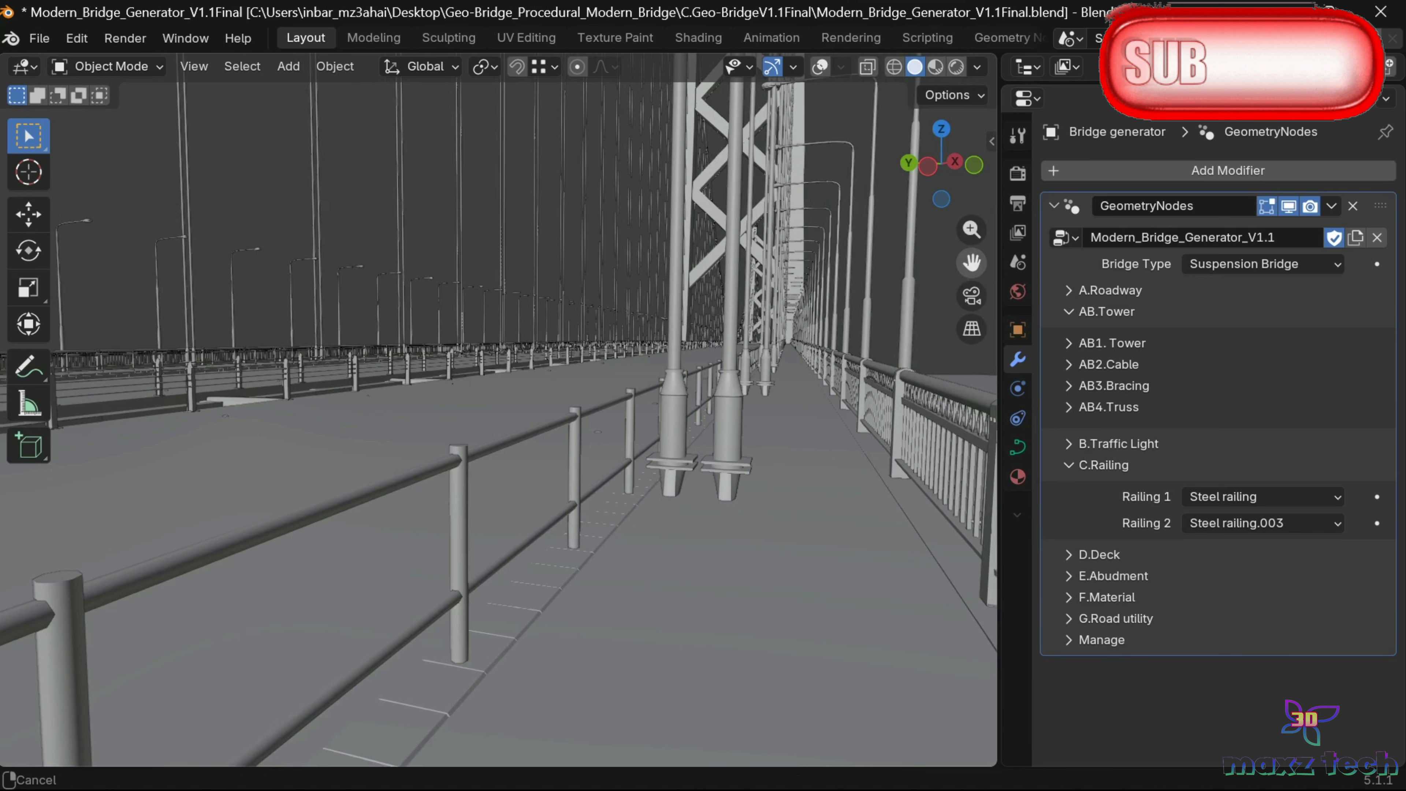
{"action": "left_click", "coordinate": [1240, 496]}
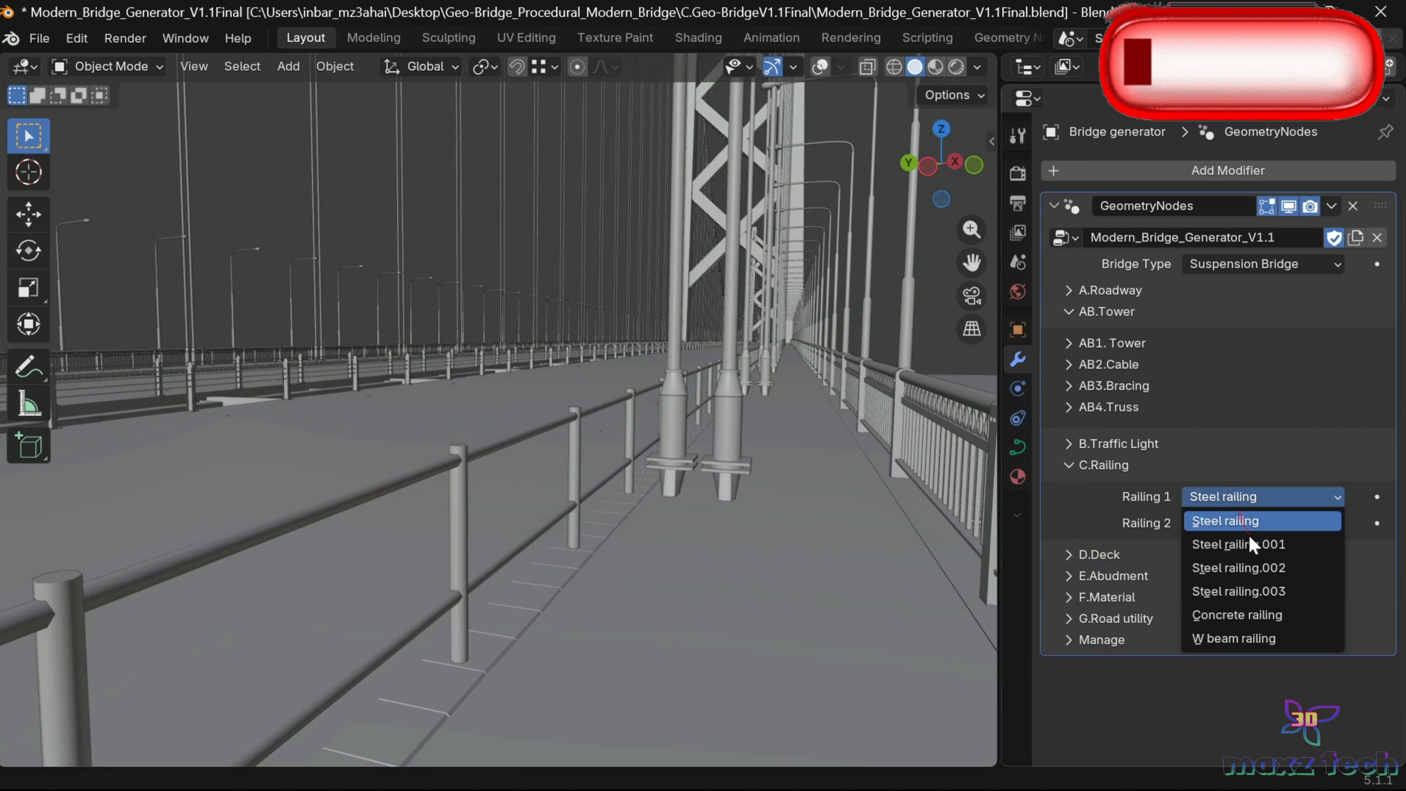
{"action": "left_click", "coordinate": [1252, 544]}
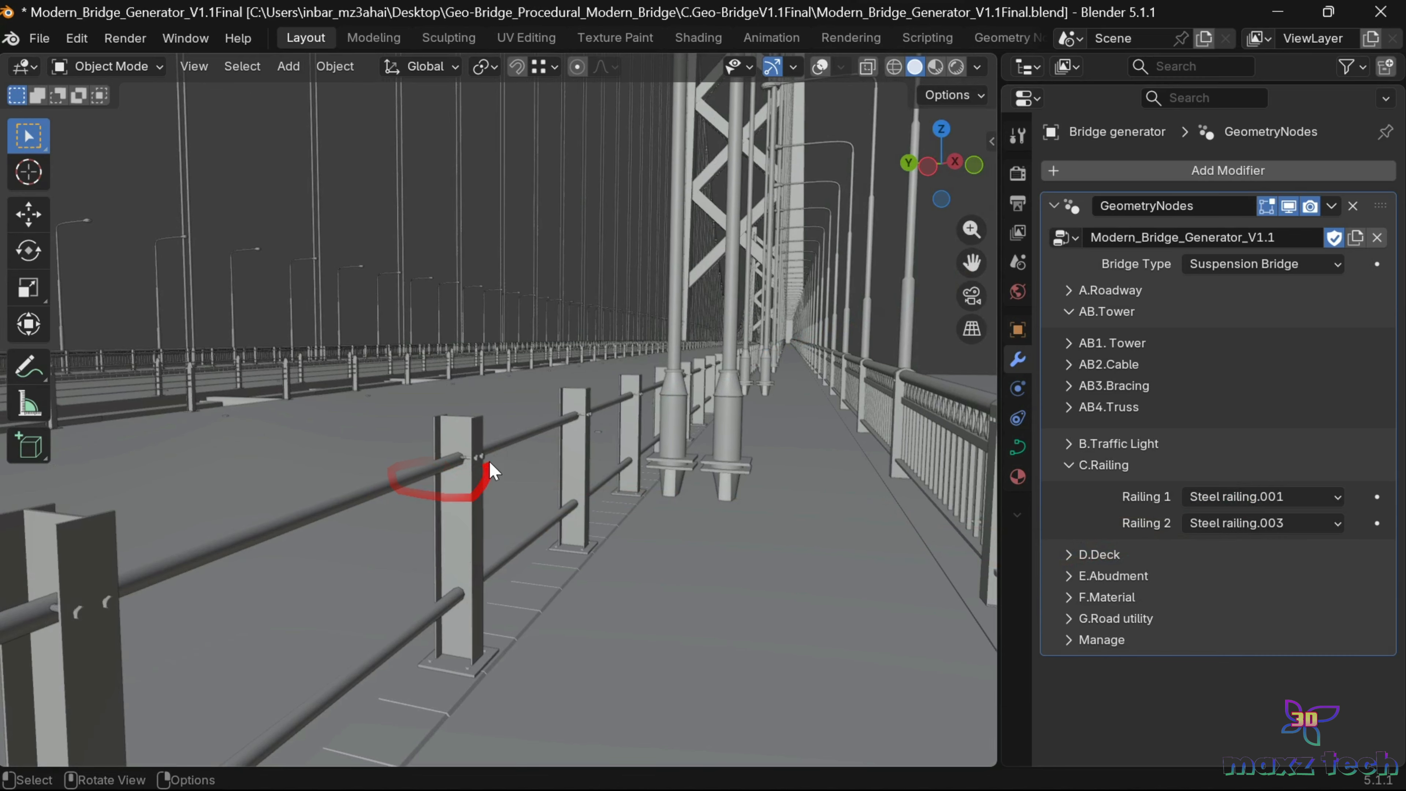
{"action": "left_click", "coordinate": [1203, 498]}
{"action": "left_click", "coordinate": [1215, 570]}
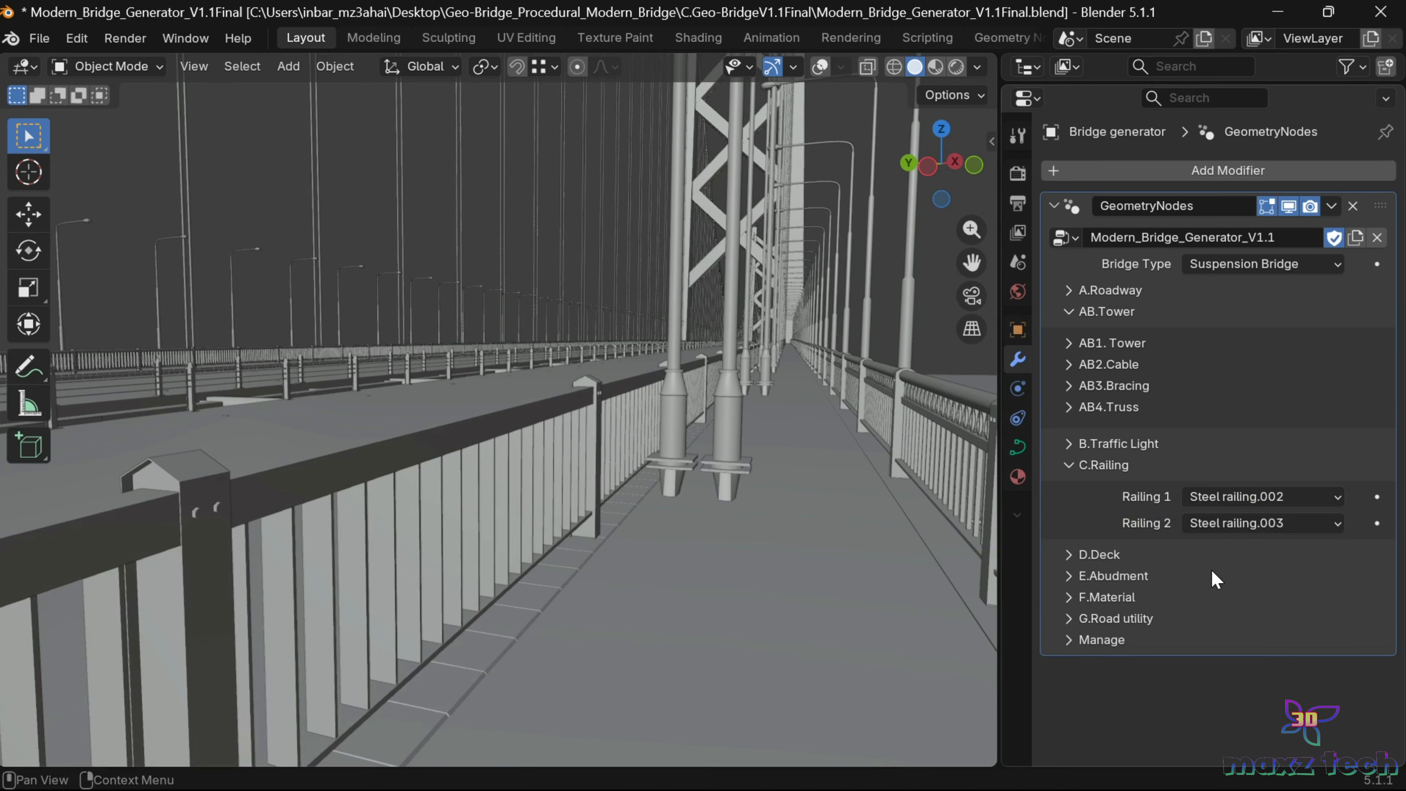
Step: Try Steel railing.003 and Concrete railing for Railing 1 and settle on W beam railing
{"action": "mouse_move", "coordinate": [971, 262]}
{"action": "left_mouse_down"}
{"action": "mouse_move", "coordinate": [772, 360]}
{"action": "mouse_move", "coordinate": [954, 264]}
{"action": "left_mouse_up"}
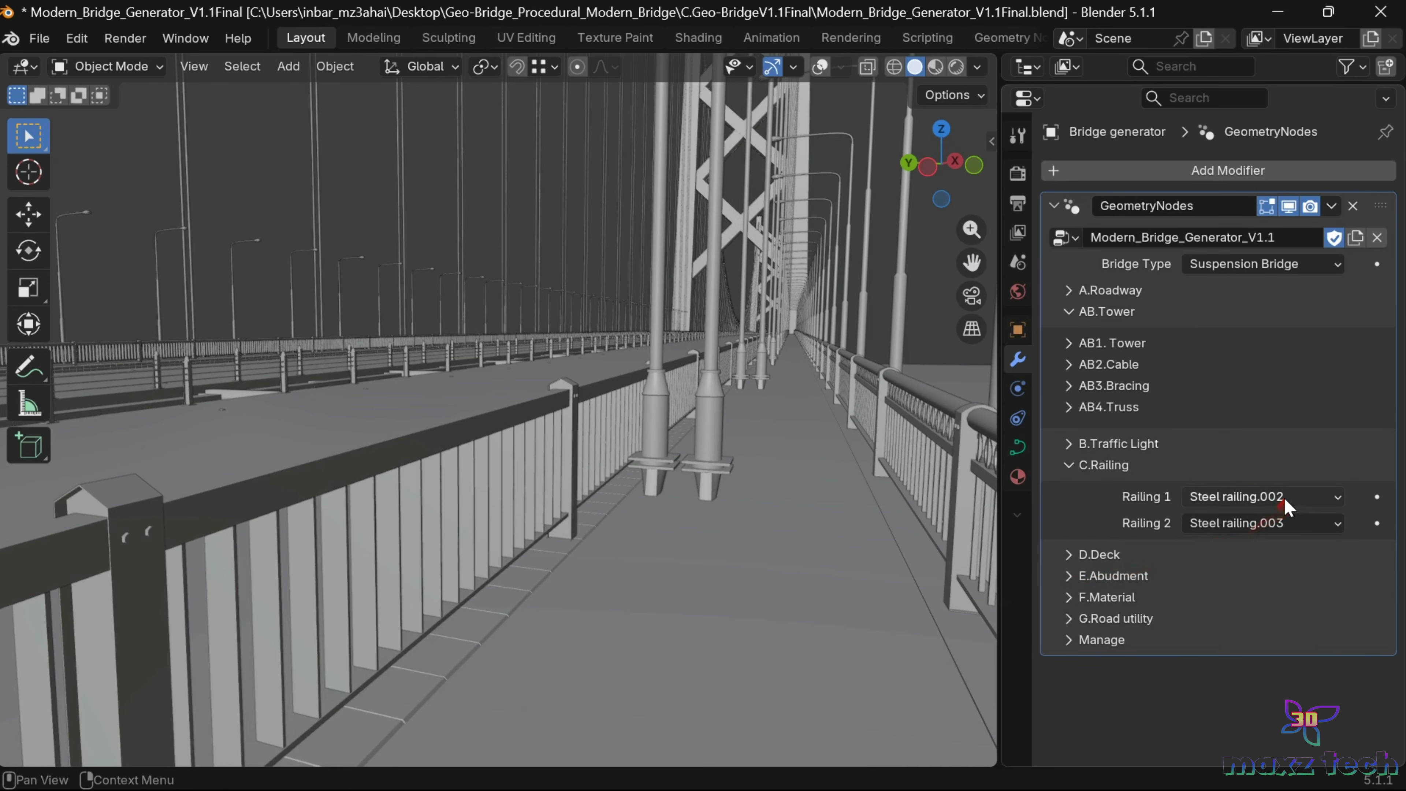
{"action": "left_click", "coordinate": [1267, 496]}
{"action": "left_click", "coordinate": [1268, 591]}
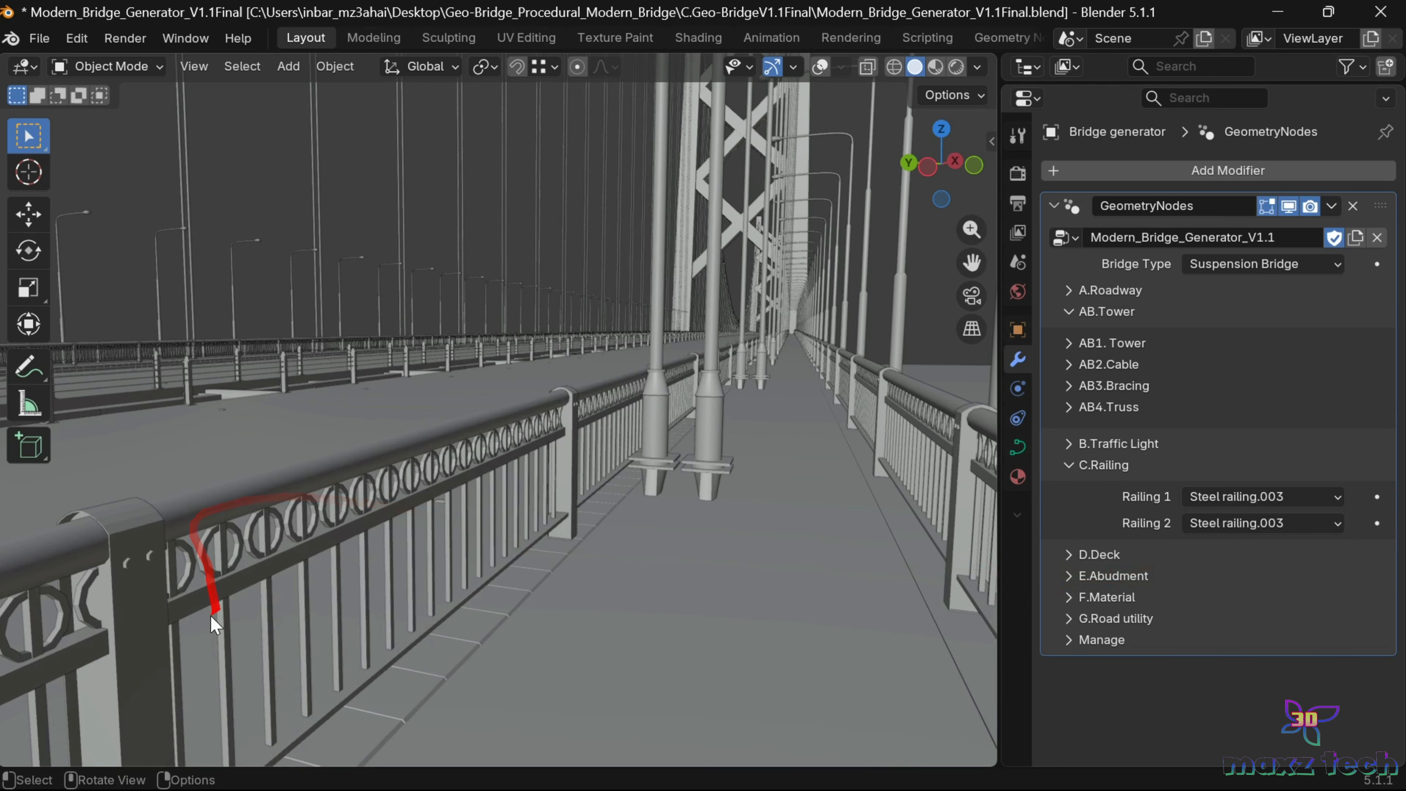
{"action": "left_click", "coordinate": [1257, 501]}
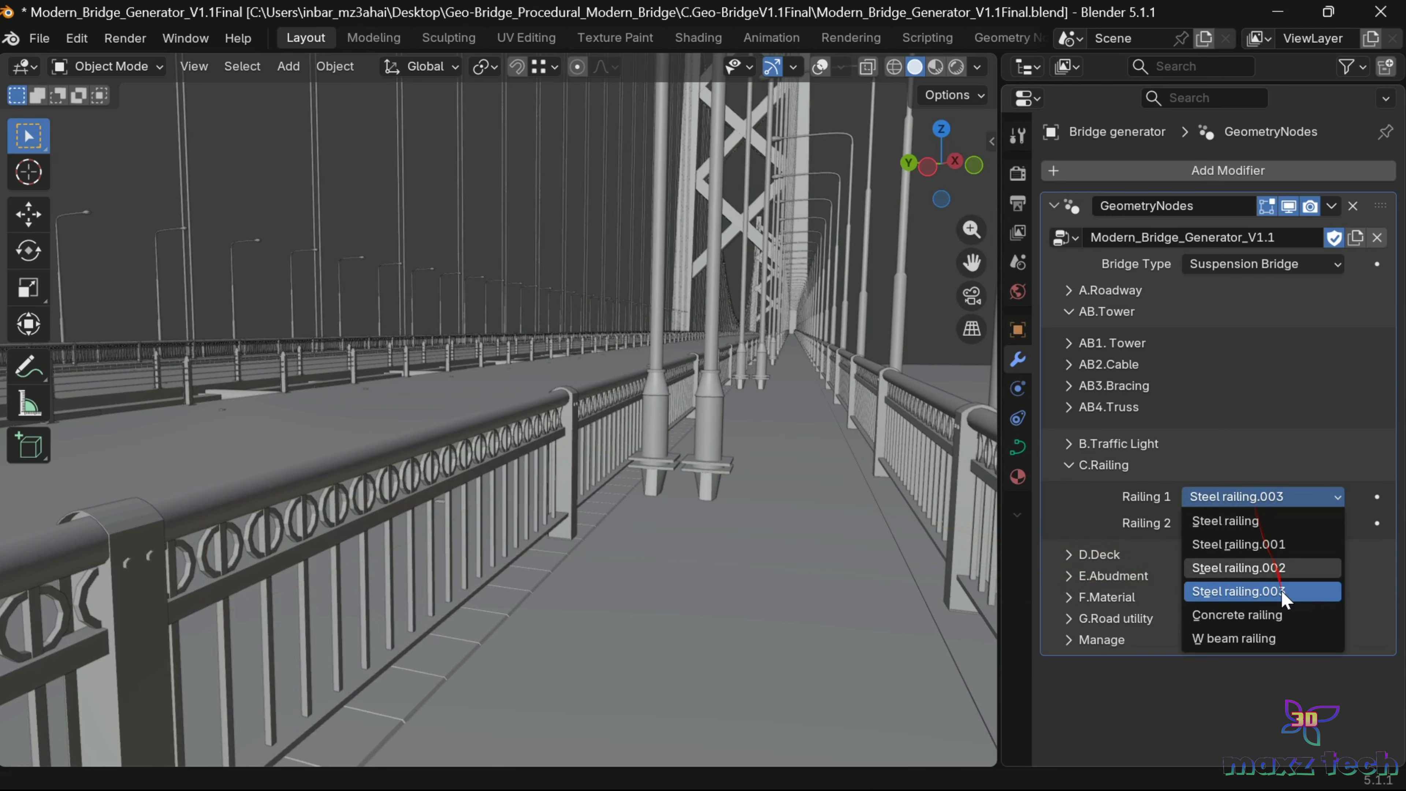
{"action": "left_click", "coordinate": [1284, 616]}
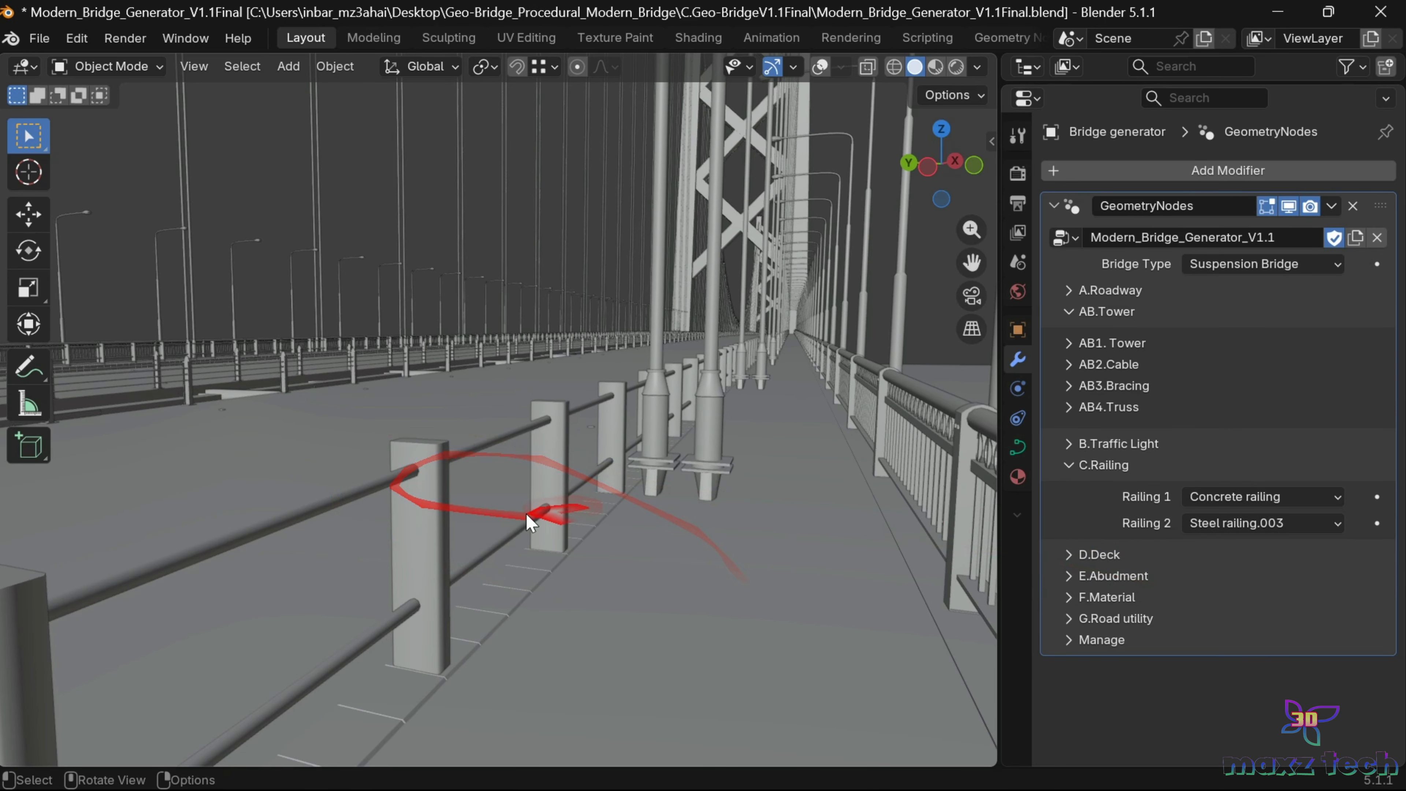
{"action": "left_click", "coordinate": [1257, 497]}
{"action": "left_click", "coordinate": [1283, 639]}
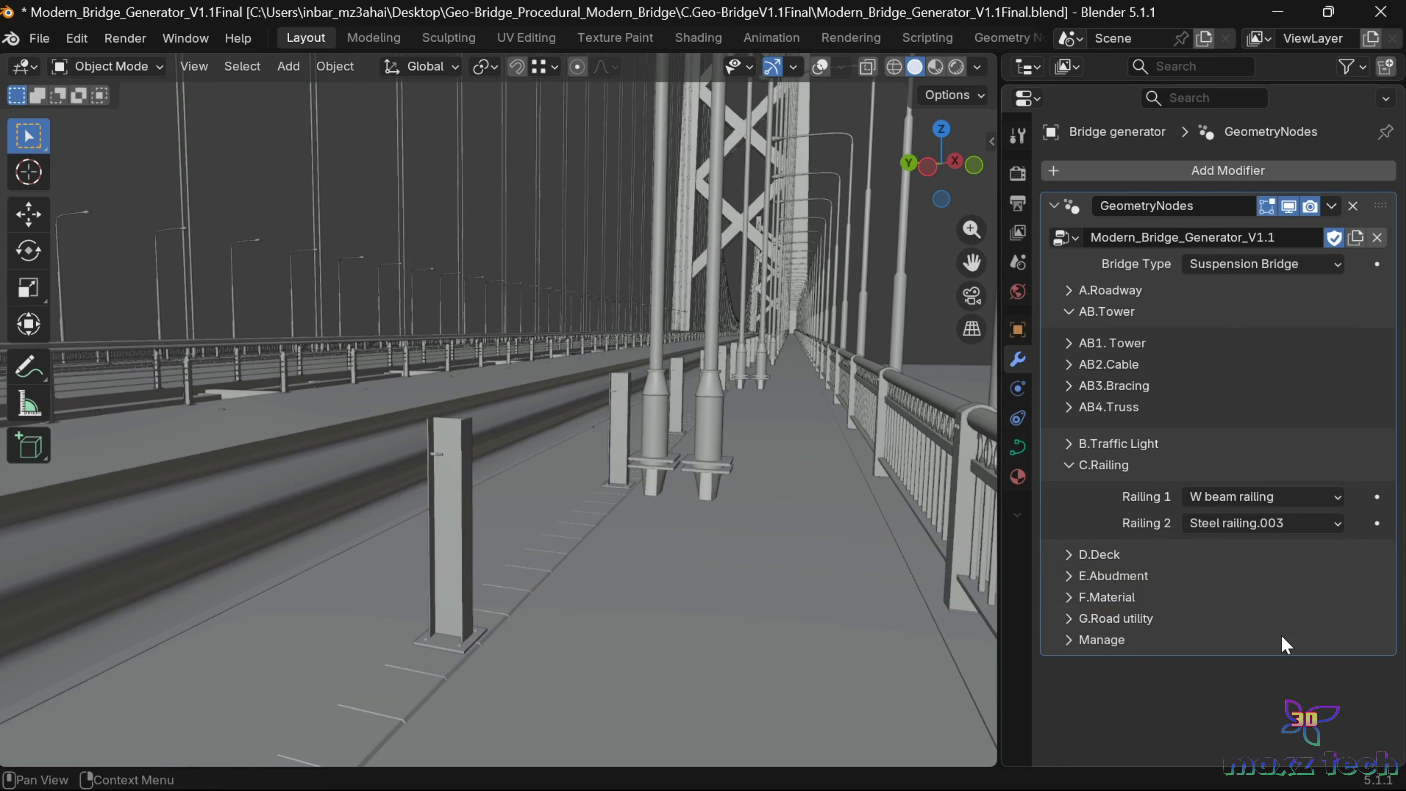
Step: Try Steel railing.001 and Steel railing.002 for Railing 2 on the outer edge and return to Steel railing.003
{"action": "left_click_drag", "start_coordinate": [954, 187], "coordinate": [946, 187]}
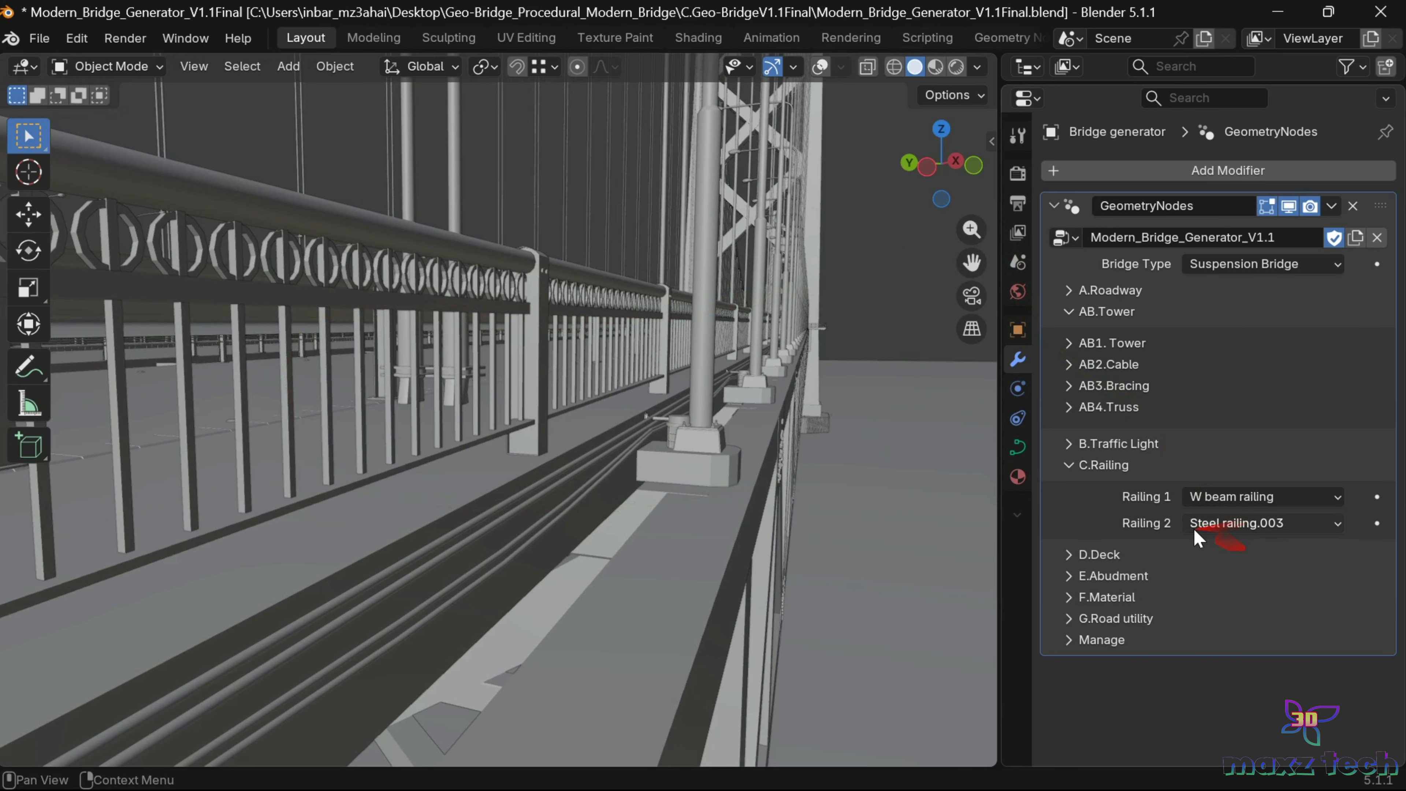
{"action": "left_click", "coordinate": [1301, 523]}
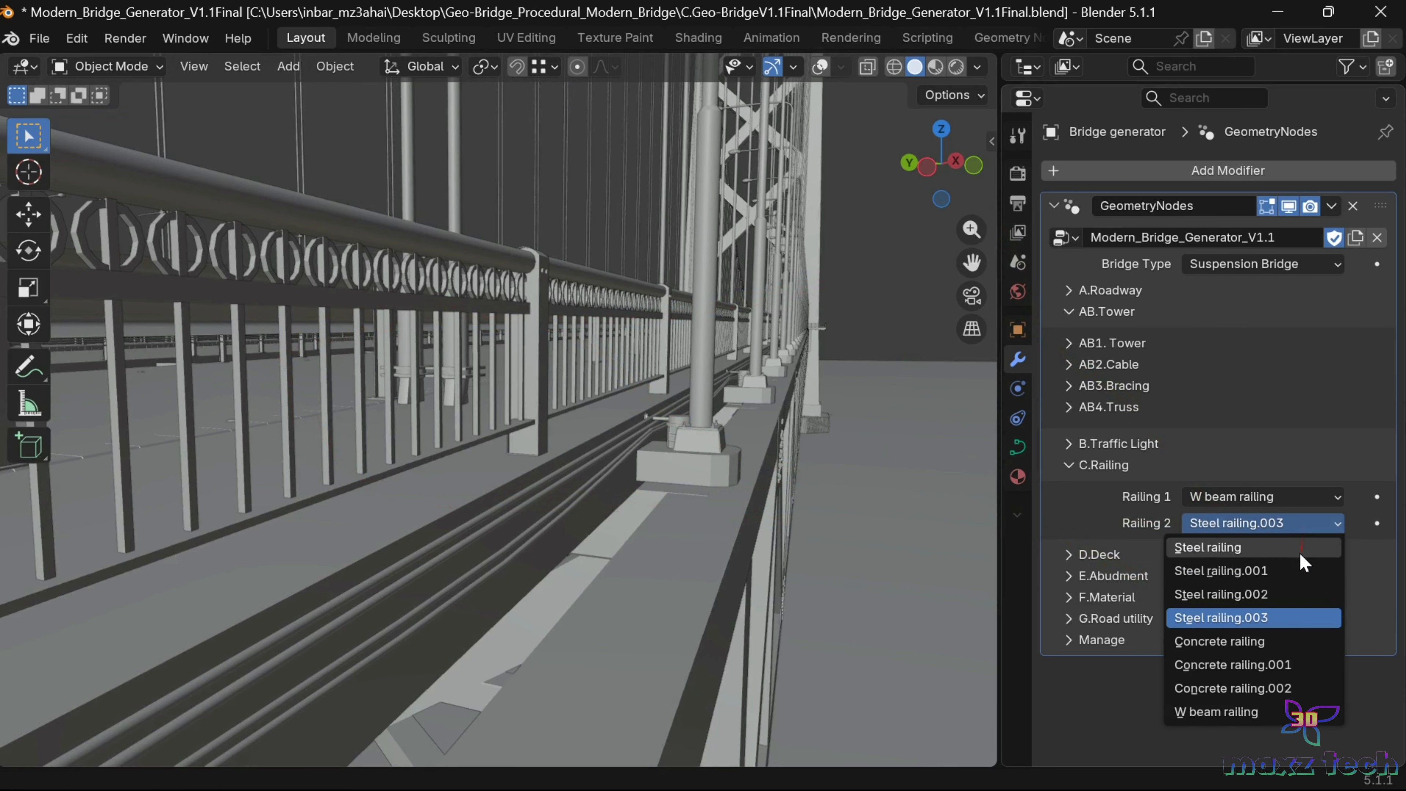
{"action": "left_click", "coordinate": [1295, 569]}
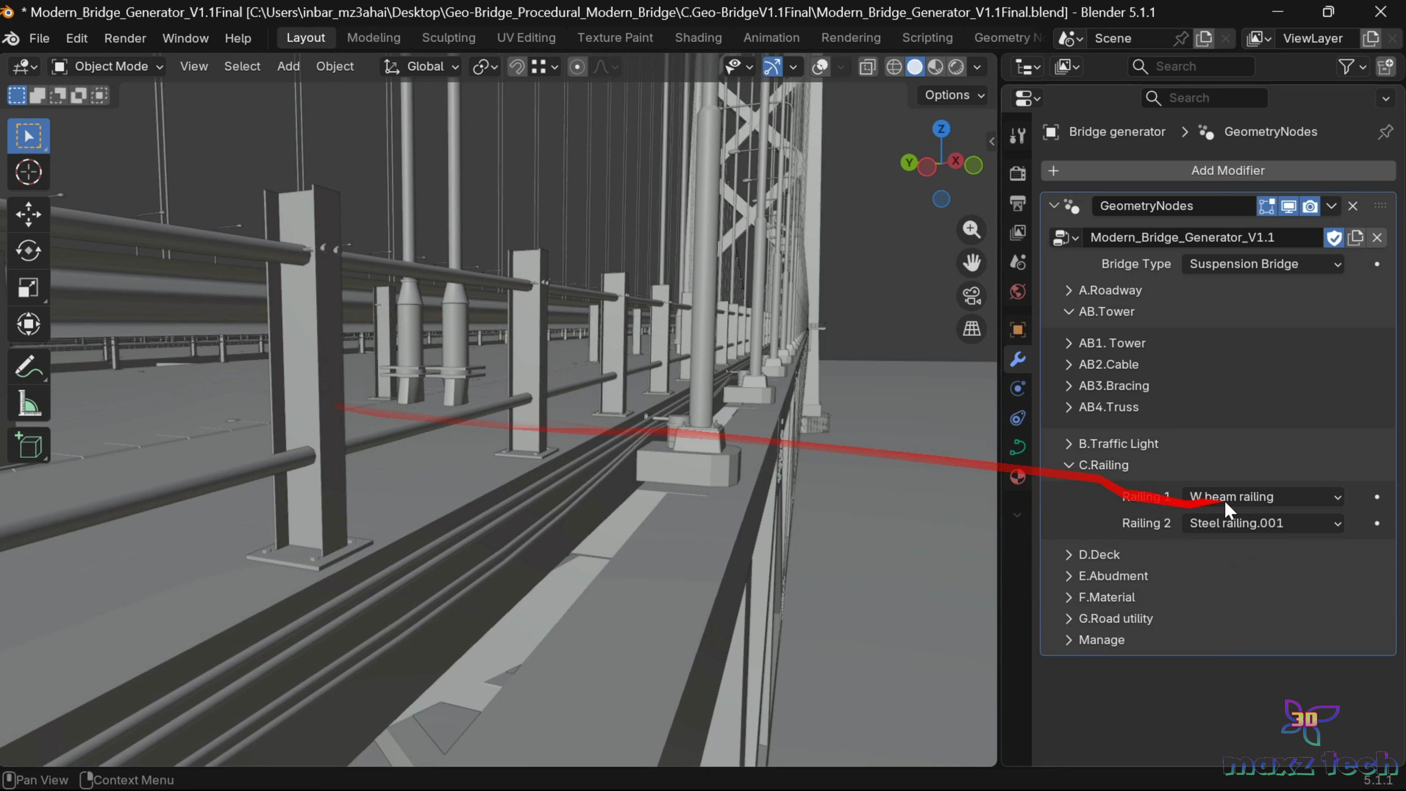
{"action": "left_click", "coordinate": [1243, 523]}
{"action": "left_click", "coordinate": [1247, 596]}
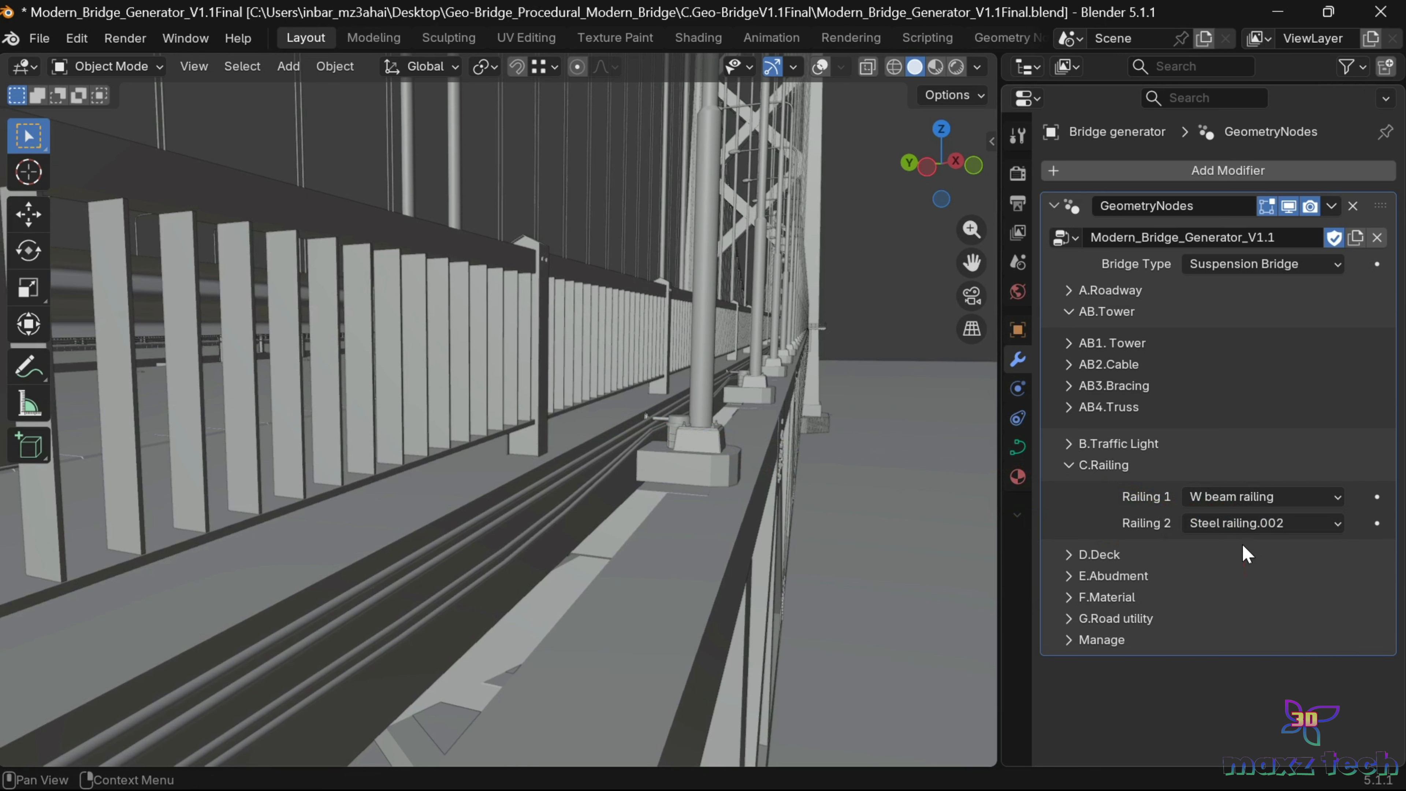
{"action": "left_click", "coordinate": [1248, 526]}
{"action": "left_click", "coordinate": [1255, 613]}
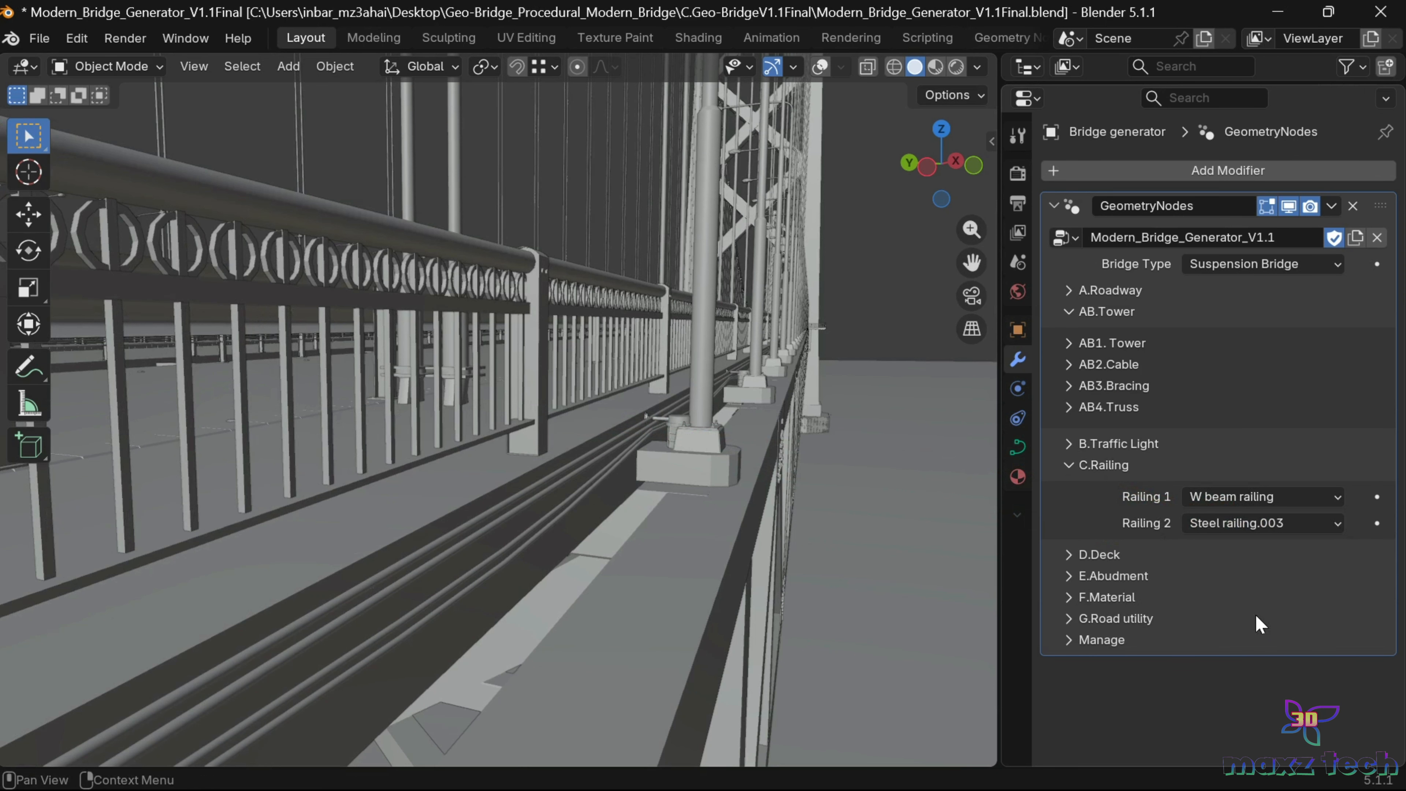
Step: Try Concrete railing, Concrete railing.001, Concrete railing.002 and W beam railing for Railing 2, and restore Steel railing.003
{"action": "left_click", "coordinate": [1265, 527]}
{"action": "left_click", "coordinate": [1273, 640]}
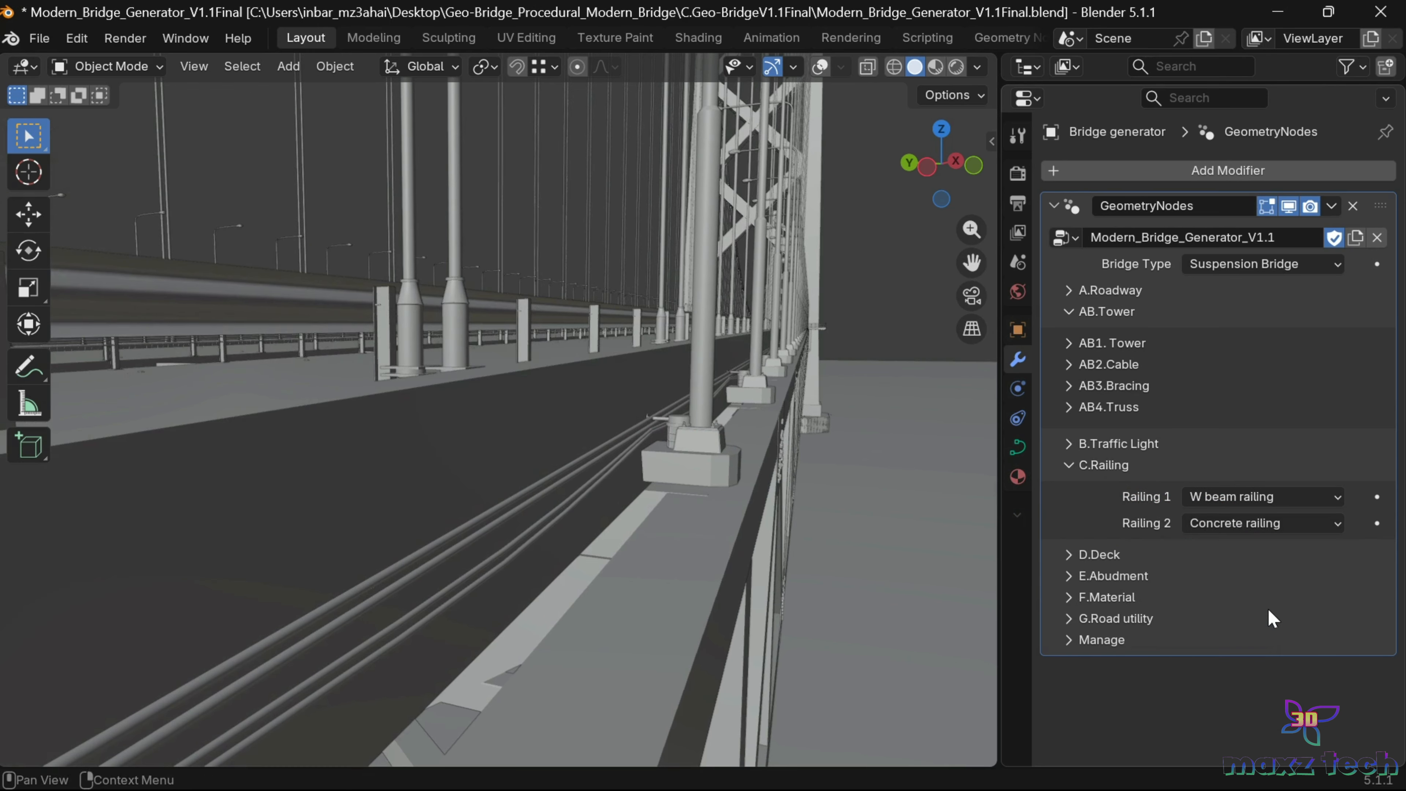
{"action": "left_click", "coordinate": [1281, 526]}
{"action": "left_click", "coordinate": [1289, 670]}
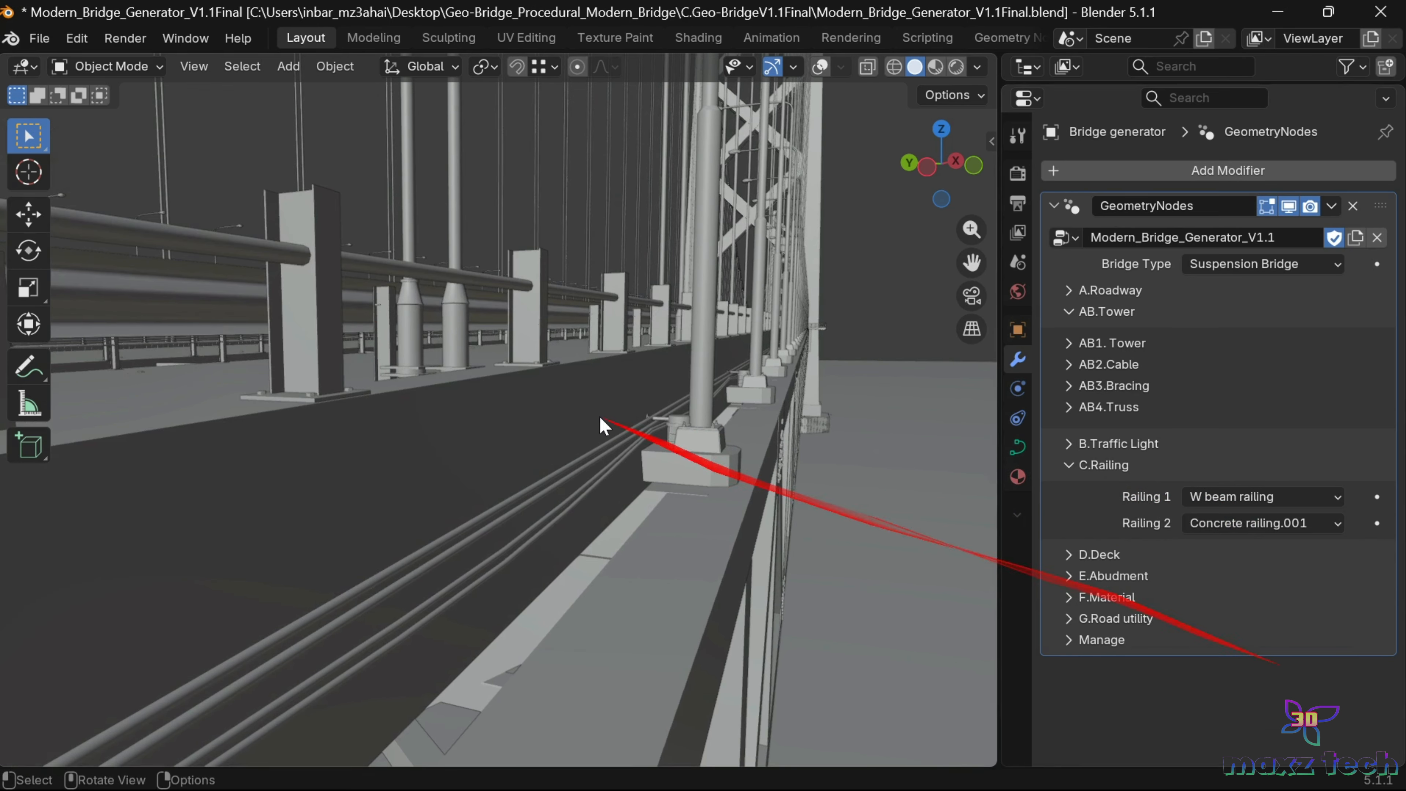
{"action": "left_click", "coordinate": [1220, 525]}
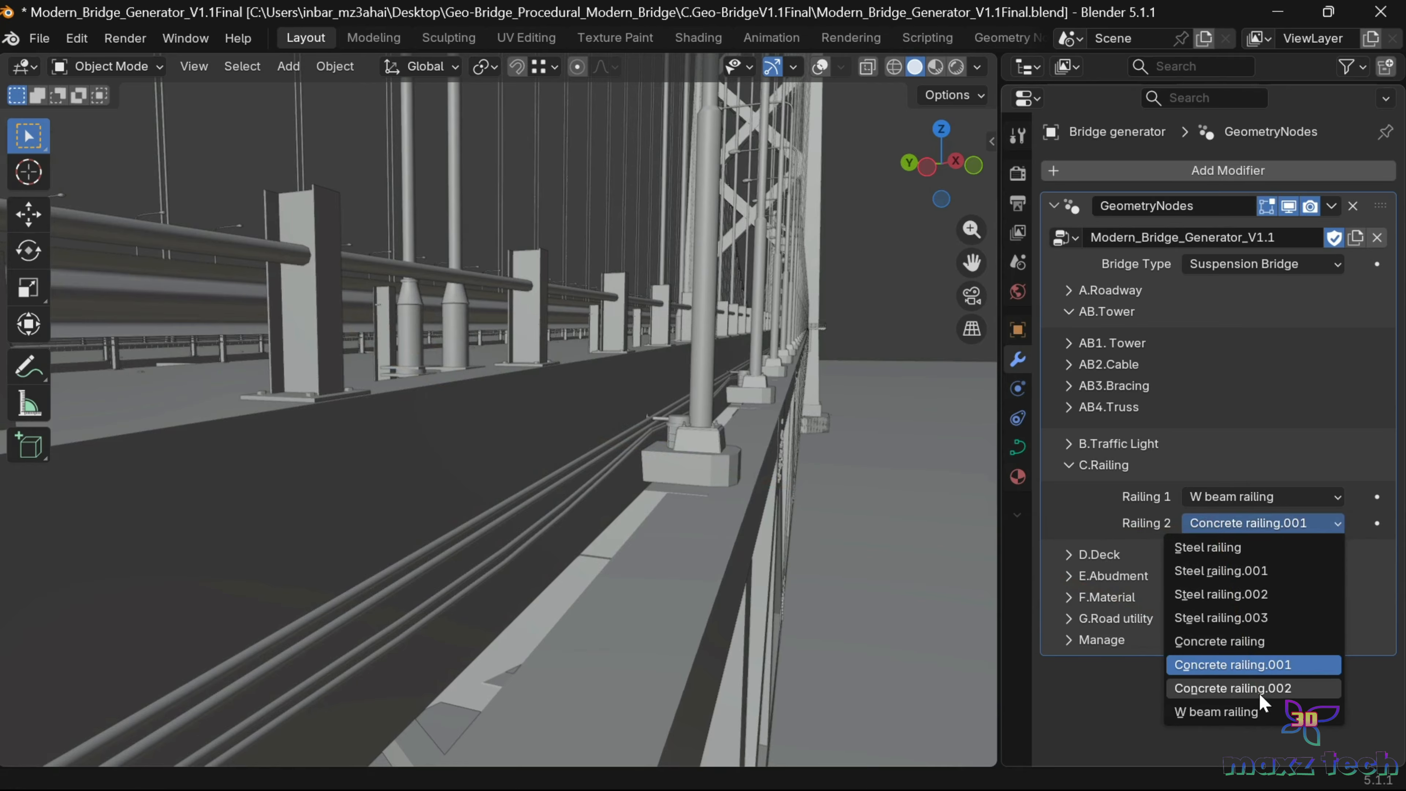
{"action": "left_click", "coordinate": [1260, 690]}
{"action": "left_click", "coordinate": [1252, 524]}
{"action": "left_click", "coordinate": [1274, 712]}
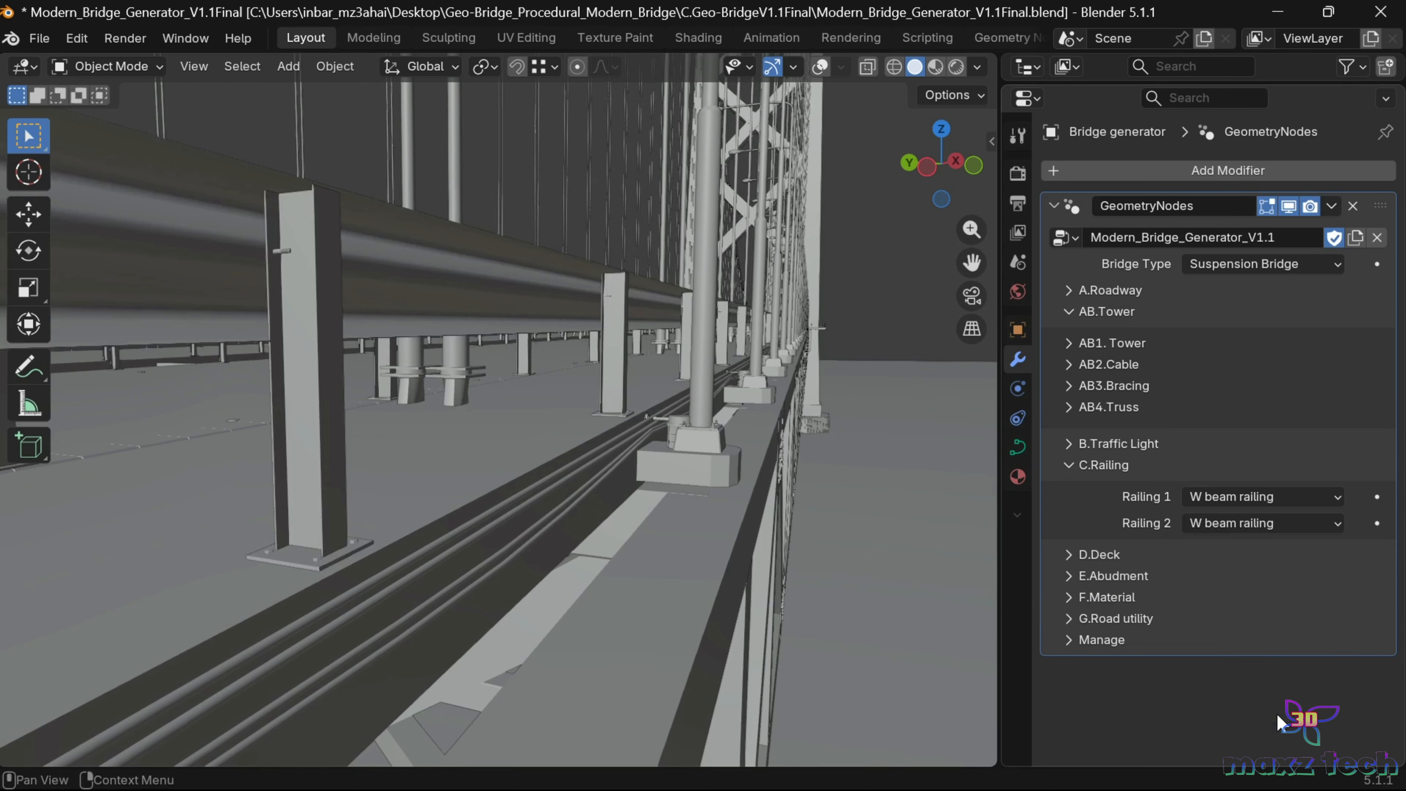
{"action": "left_click", "coordinate": [1273, 527]}
{"action": "left_click", "coordinate": [1291, 618]}
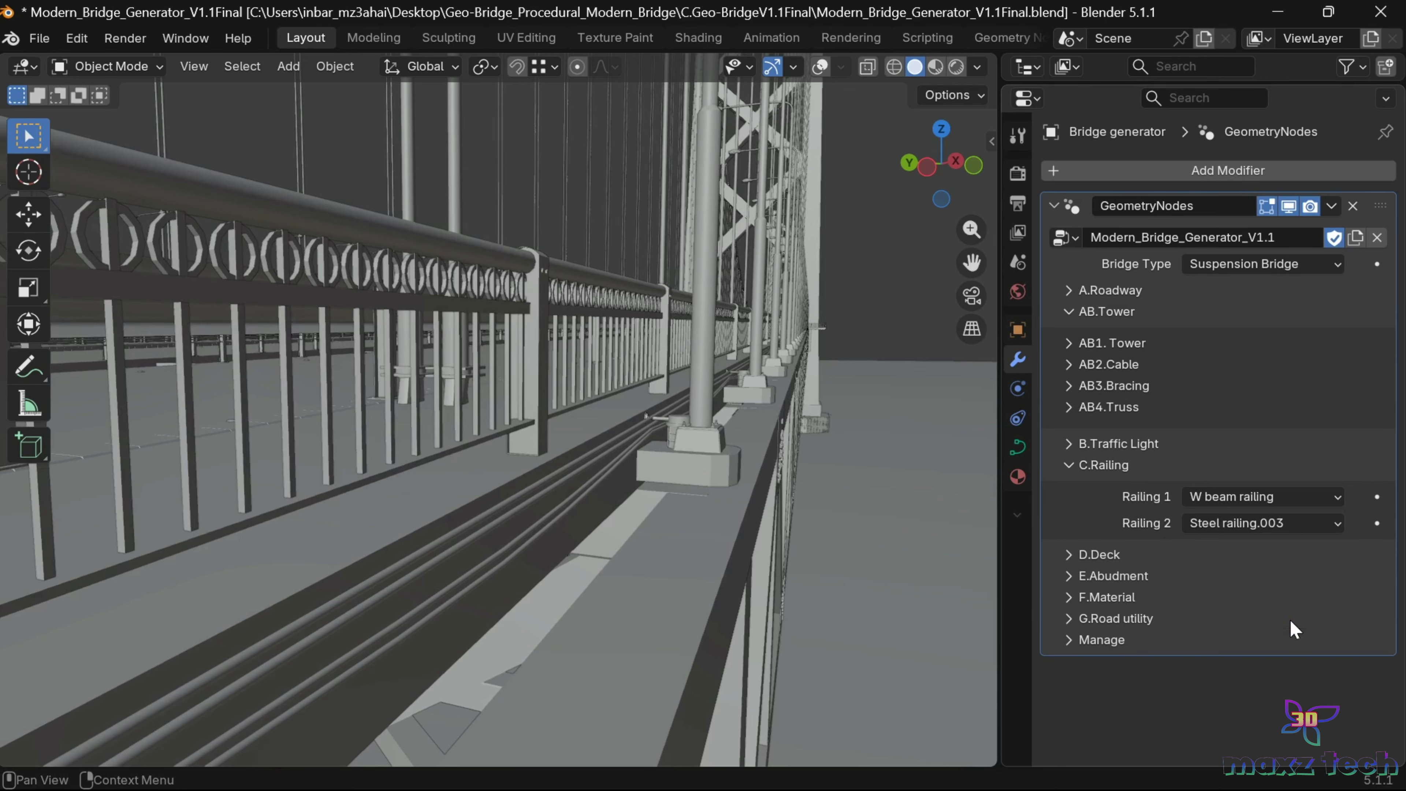
Step: Open the deck settings and try deck types 3, 2, 1 and 0, viewing the underside of the bridge
{"action": "left_click", "coordinate": [1071, 465]}
{"action": "left_click", "coordinate": [1073, 487]}
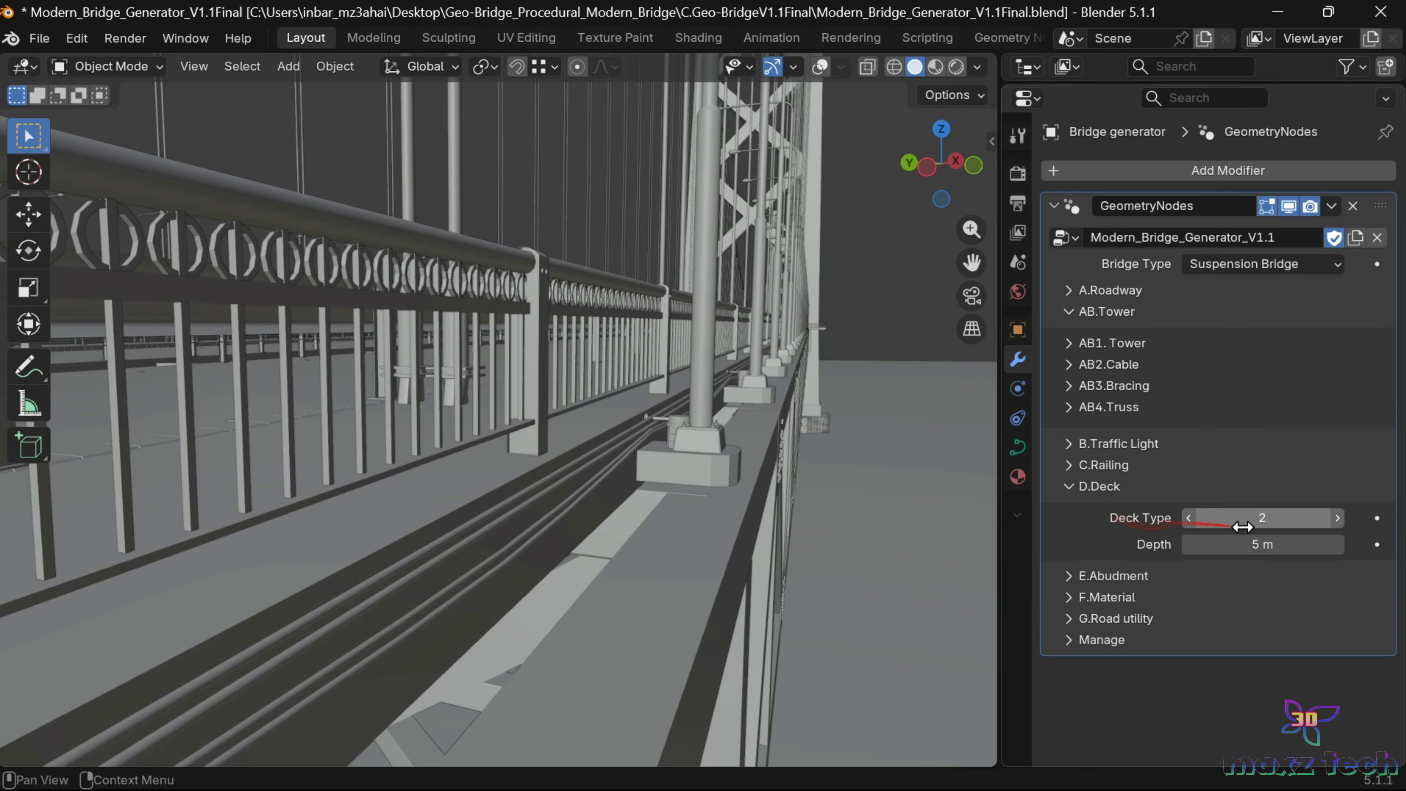
{"action": "left_click", "coordinate": [1339, 518]}
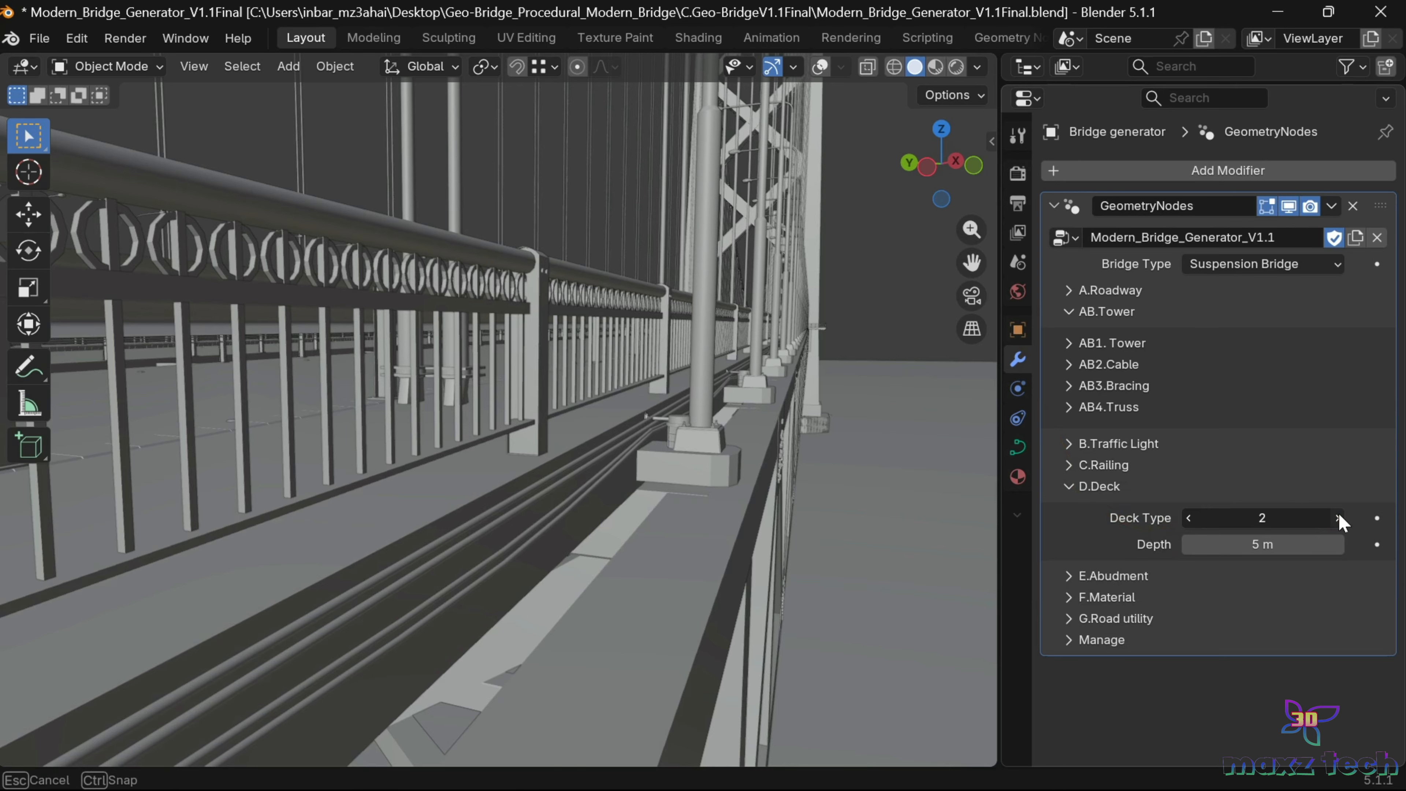
{"action": "left_click_drag", "start_coordinate": [951, 205], "coordinate": [947, 230]}
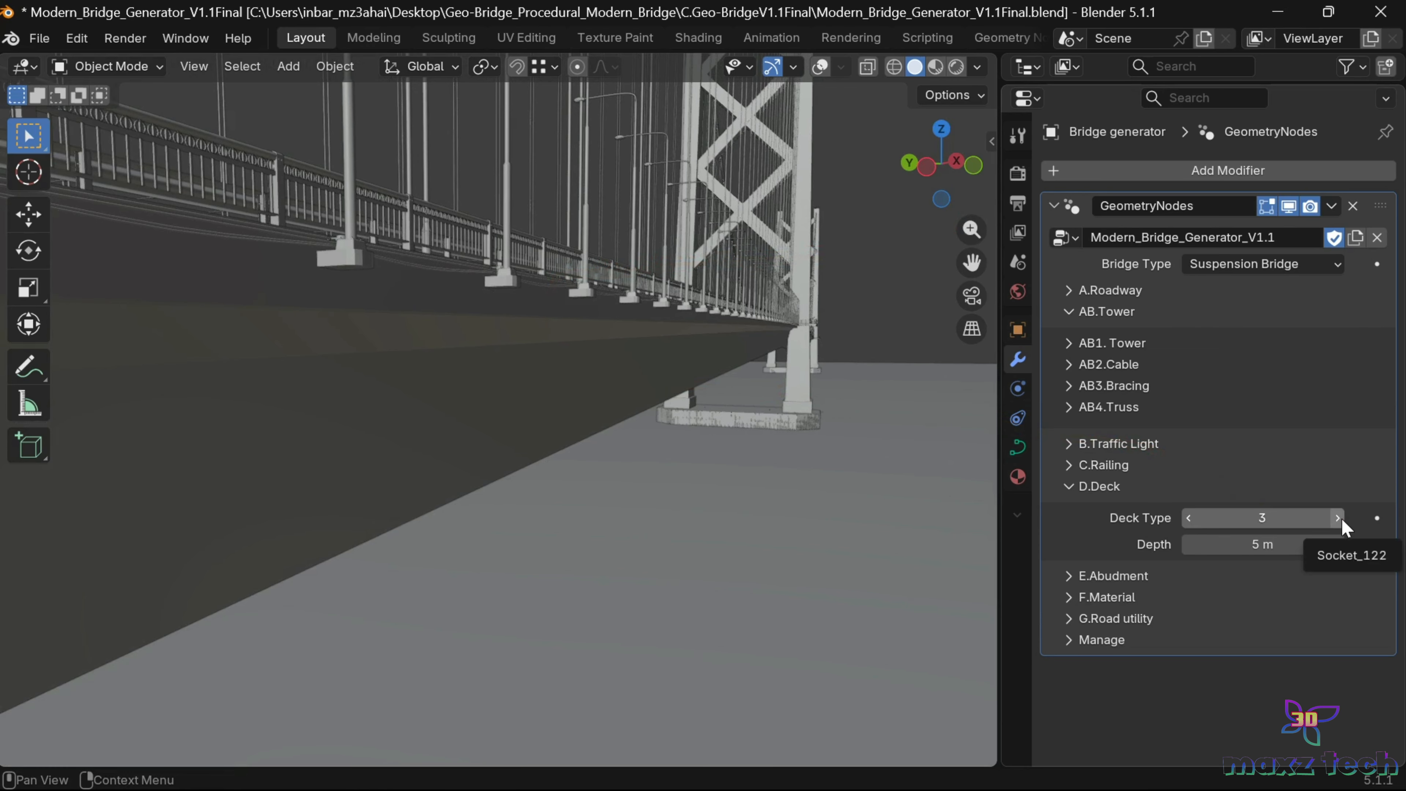
{"action": "left_click", "coordinate": [1189, 517]}
{"action": "left_click", "coordinate": [1189, 518]}
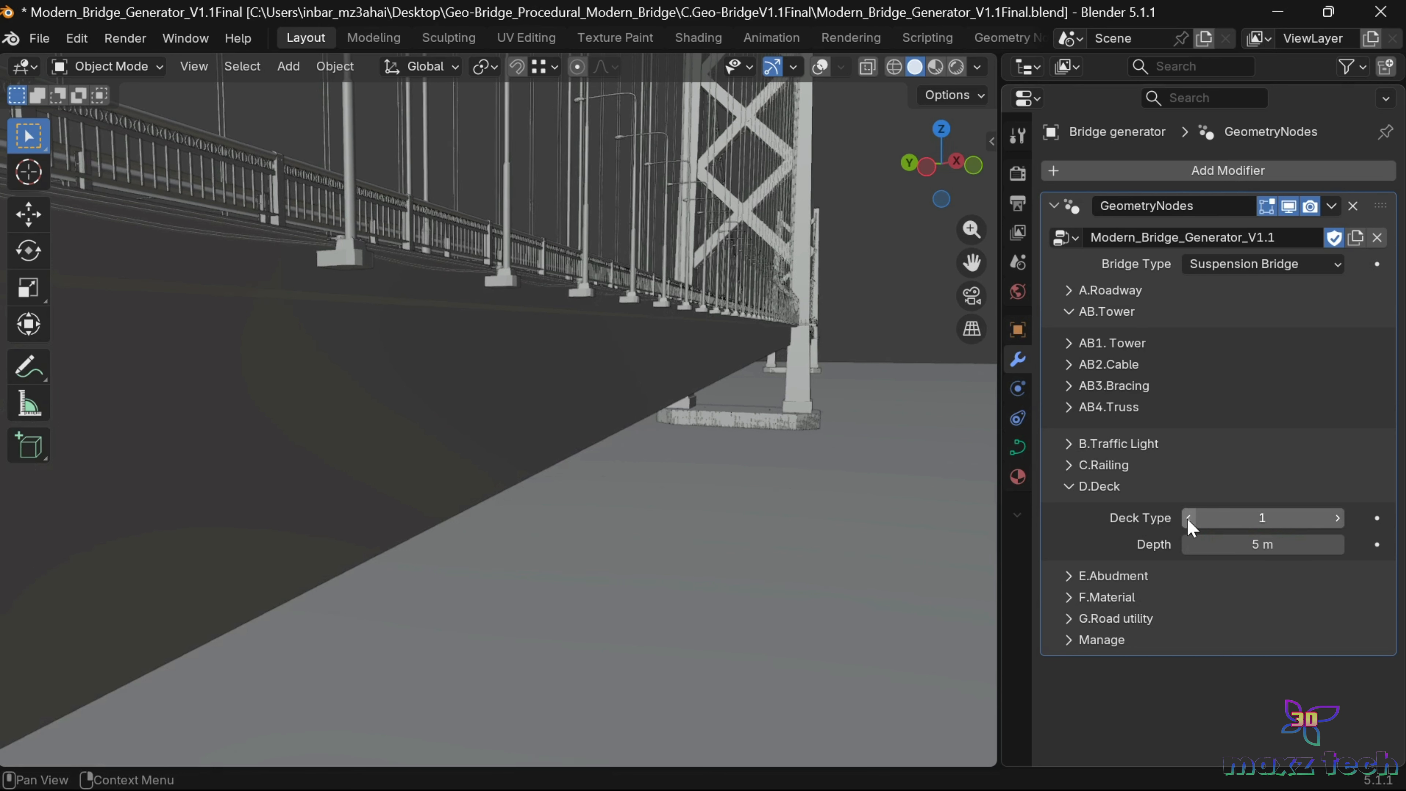
{"action": "left_click", "coordinate": [1189, 518]}
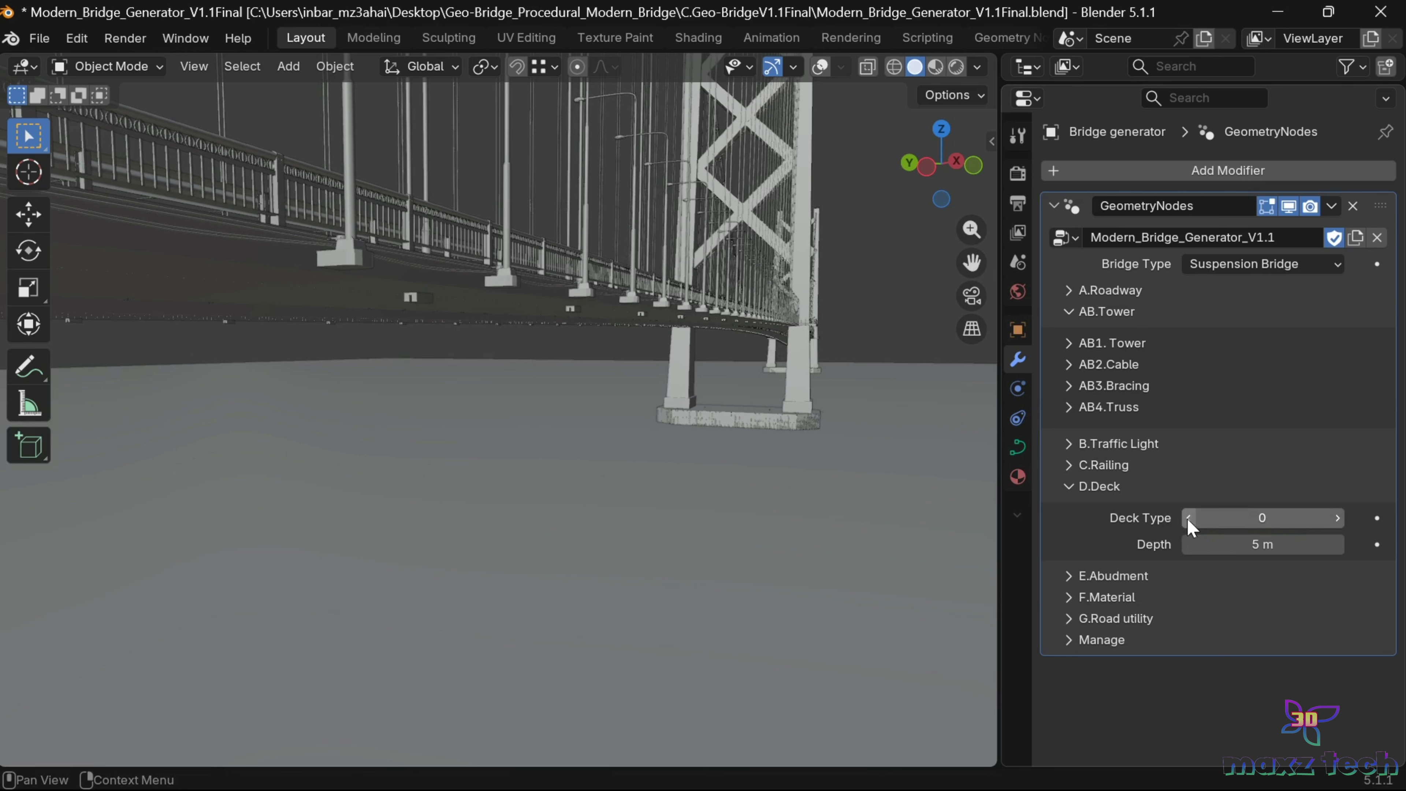
Step: Set the deck type to 3 and the deck depth to 3.22 m
{"action": "left_click", "coordinate": [1338, 518]}
{"action": "left_click", "coordinate": [1337, 517]}
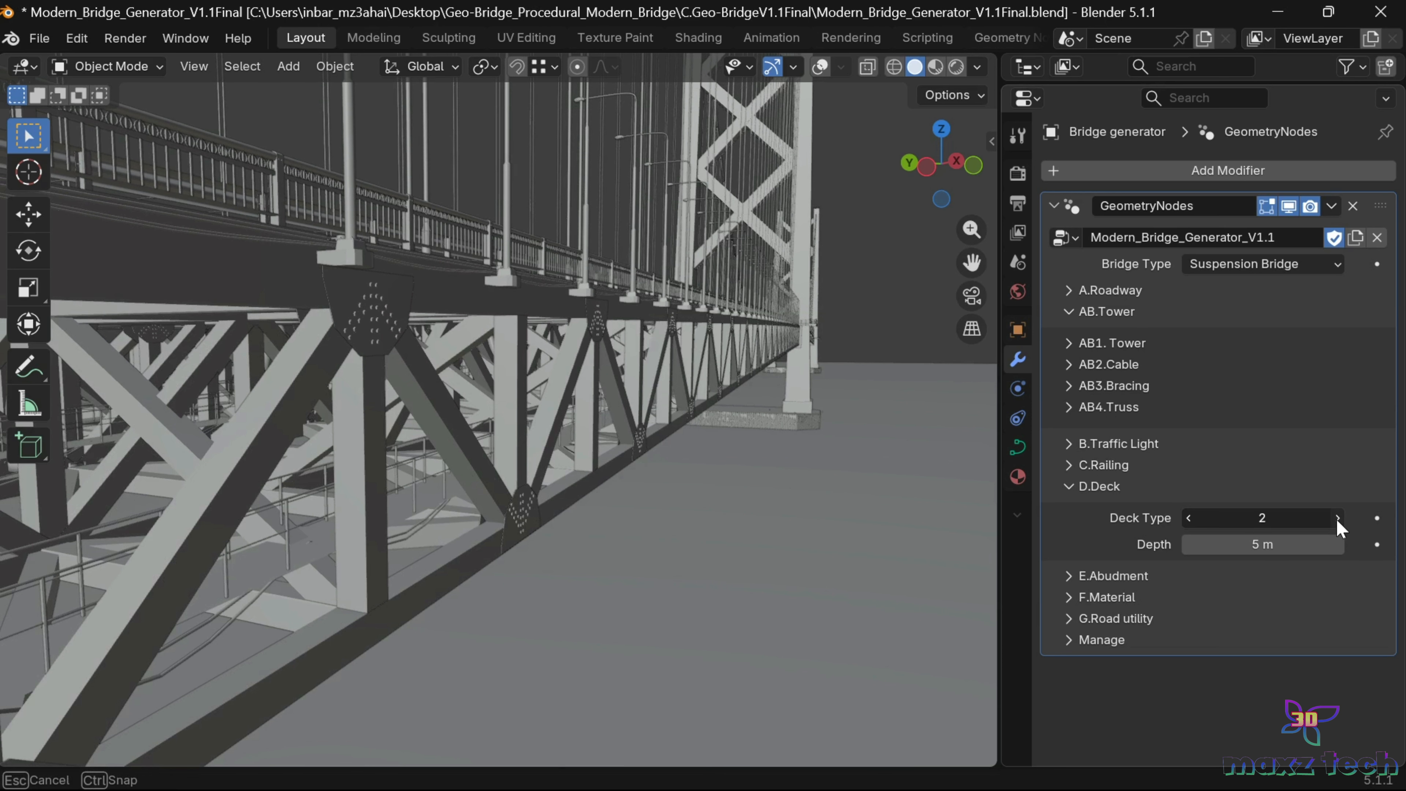
{"action": "left_click", "coordinate": [1338, 519]}
{"action": "mouse_move", "coordinate": [1254, 542]}
{"action": "left_mouse_down"}
{"action": "mouse_move", "coordinate": [1317, 542]}
{"action": "mouse_move", "coordinate": [1265, 541]}
{"action": "left_mouse_up"}
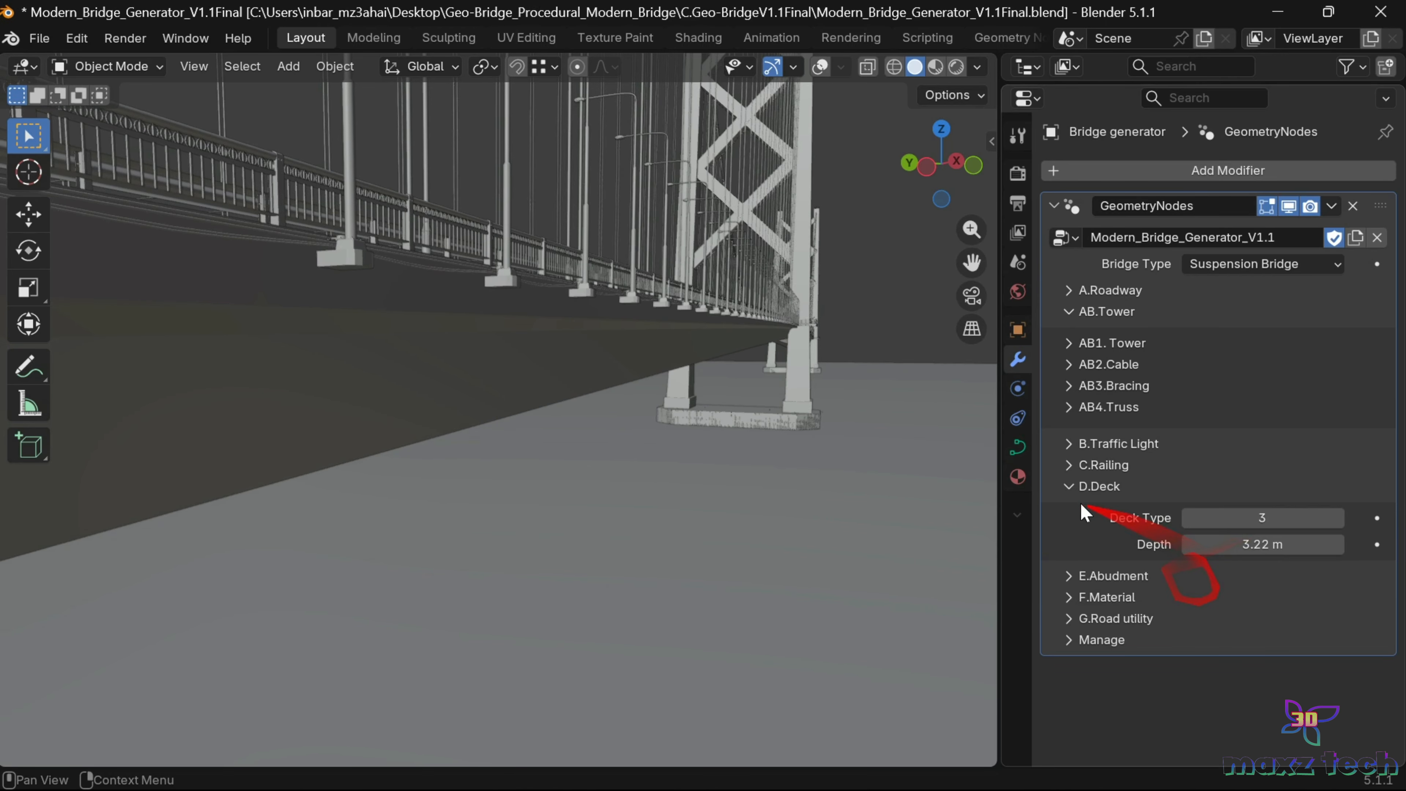
Step: Open the abutment settings and set the pier index to 2
{"action": "left_click", "coordinate": [1071, 486]}
{"action": "left_click", "coordinate": [1075, 508]}
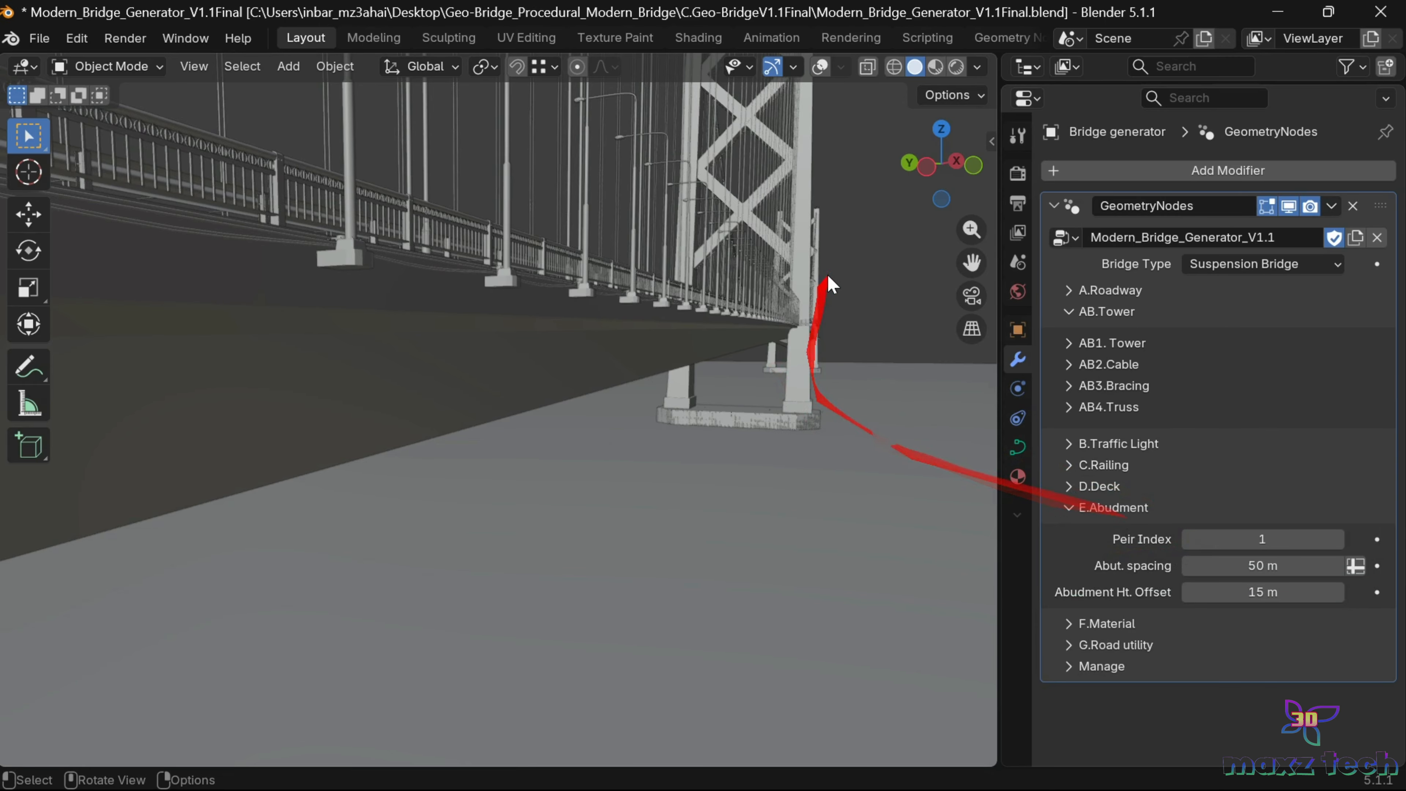
{"action": "mouse_move", "coordinate": [942, 164]}
{"action": "left_mouse_down"}
{"action": "mouse_move", "coordinate": [931, 182]}
{"action": "mouse_move", "coordinate": [924, 167]}
{"action": "left_mouse_up"}
{"action": "left_click", "coordinate": [1339, 540]}
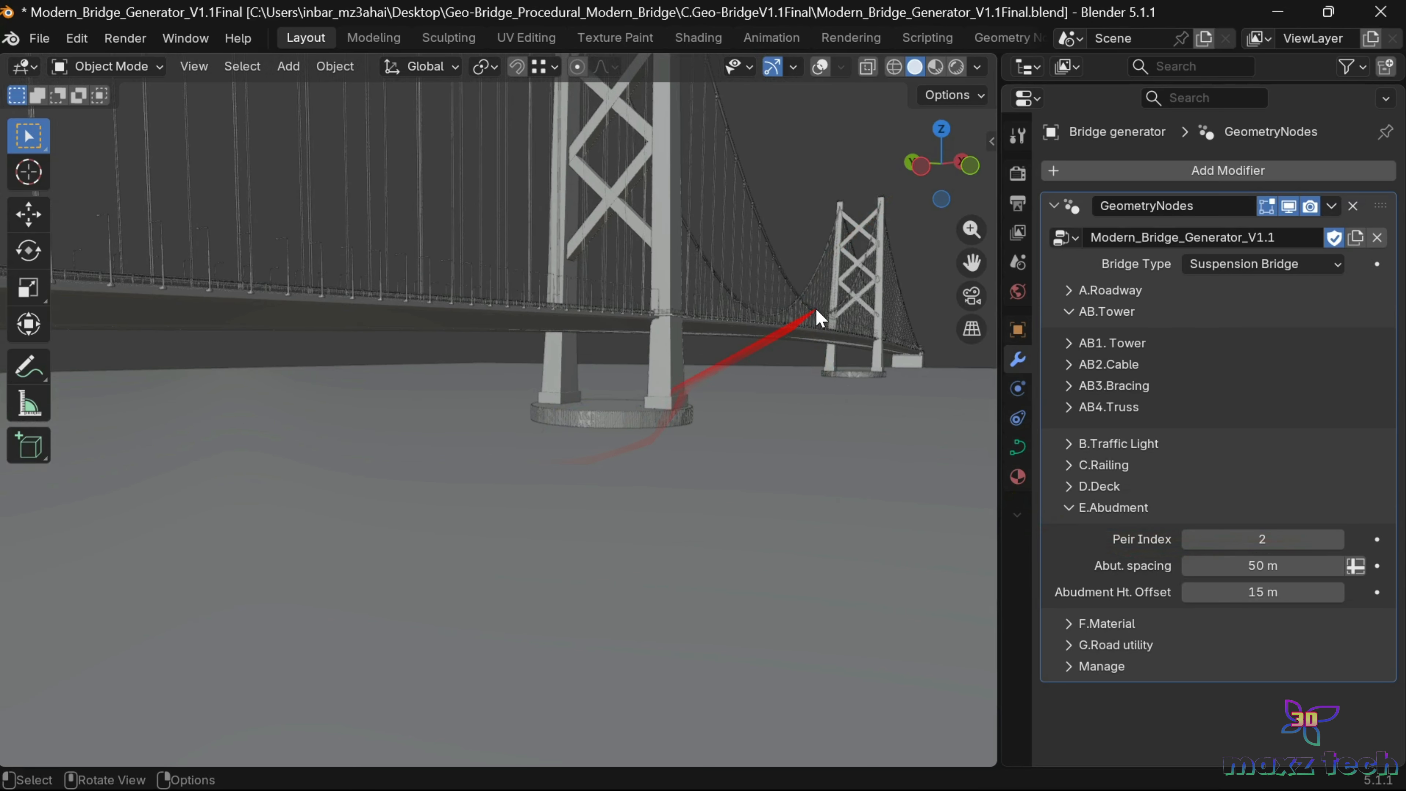
Step: Try pier index 3 and neighbouring higher and lower values in the abutment settings, viewing the tower bases up close
{"action": "scroll", "coordinate": [819, 314], "scroll_direction": "up", "scroll_amount": 6}
{"action": "left_click_drag", "start_coordinate": [963, 250], "coordinate": [542, 343]}
{"action": "left_click", "coordinate": [1338, 541]}
{"action": "left_click", "coordinate": [1338, 541]}
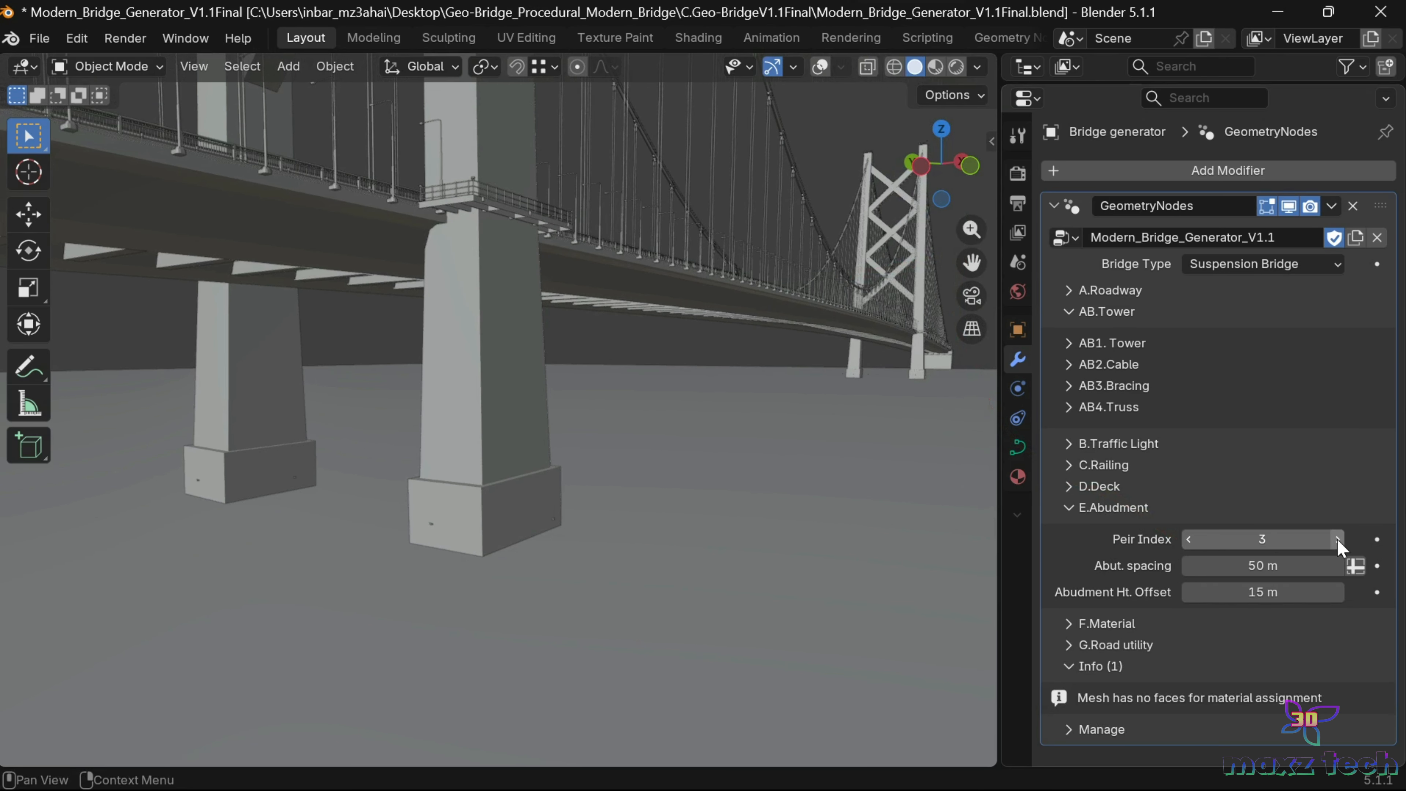
{"action": "left_click", "coordinate": [1337, 540]}
{"action": "left_click", "coordinate": [1187, 540]}
{"action": "left_click", "coordinate": [1187, 540]}
{"action": "left_click", "coordinate": [1187, 540]}
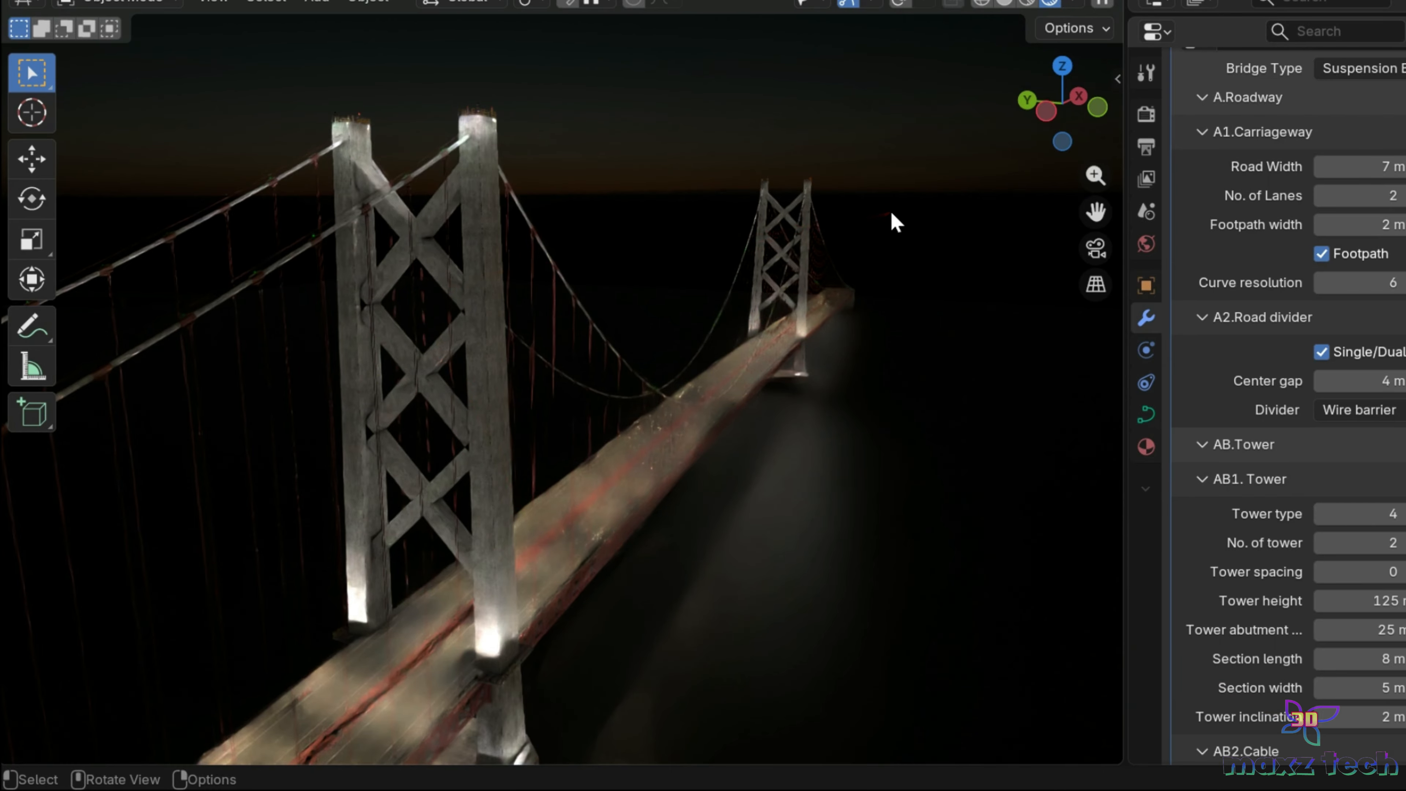
Step: Open the railing settings and set the traffic light pole type to Side-Modern1 with a spacing of 1 m
{"action": "left_click_drag", "start_coordinate": [1046, 111], "coordinate": [732, 262]}
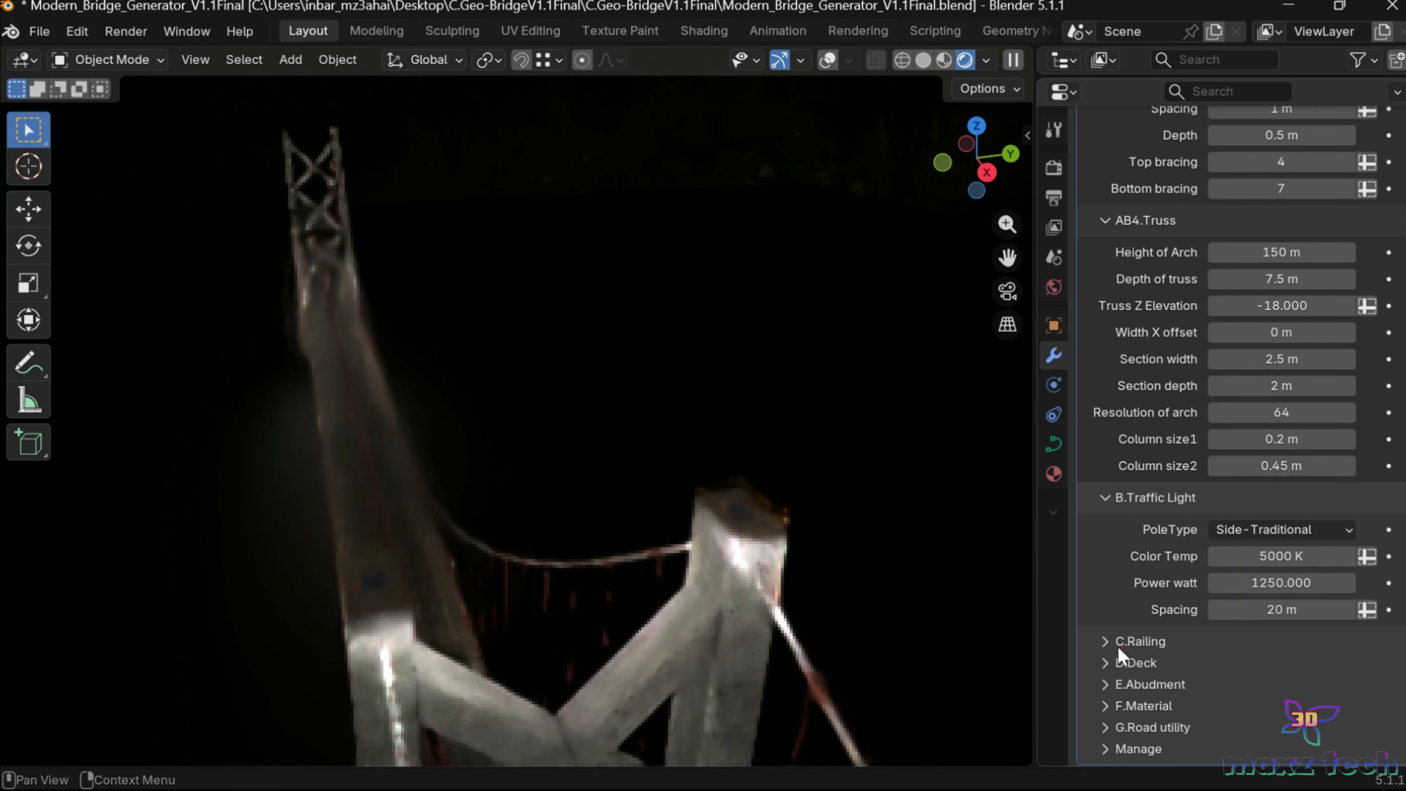
{"action": "left_click", "coordinate": [1124, 639]}
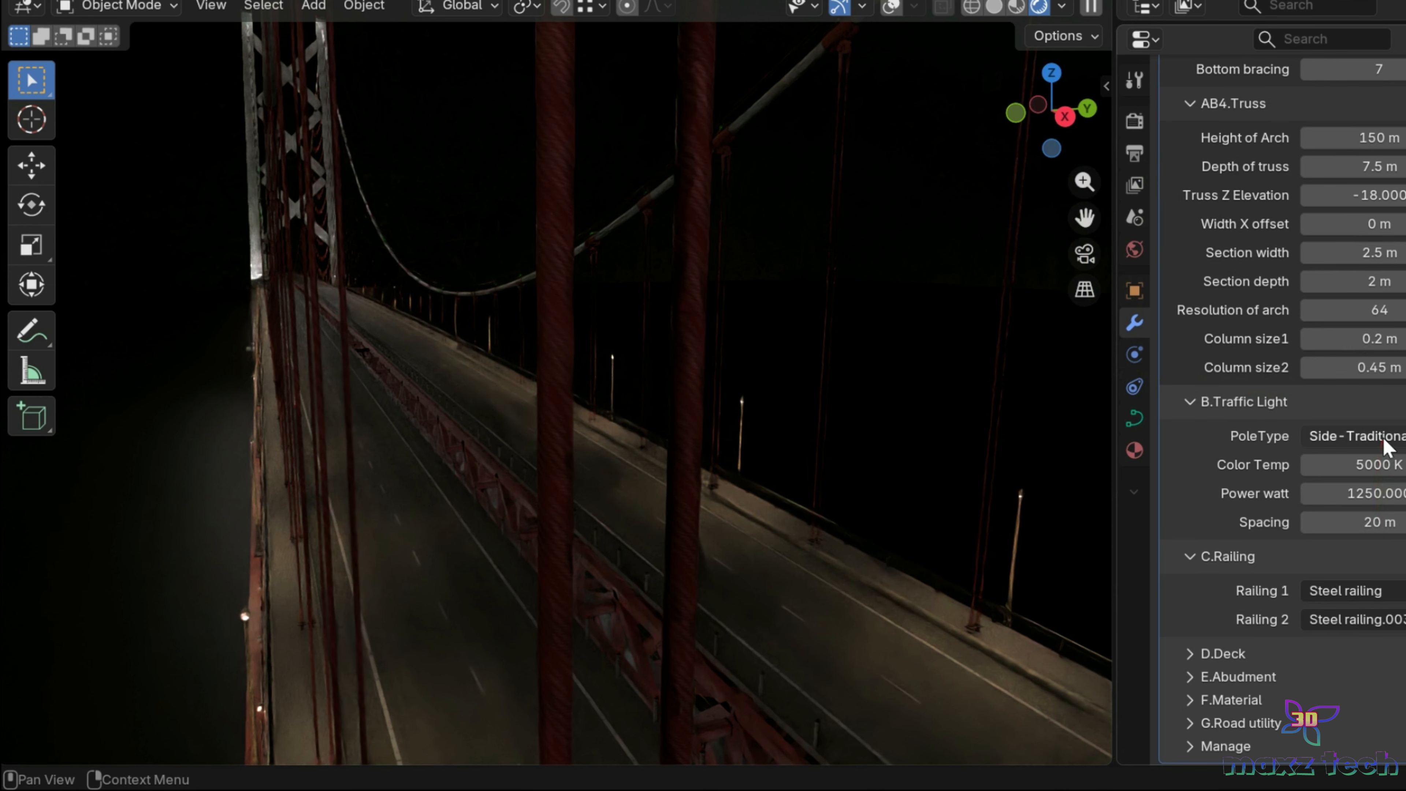
{"action": "left_click", "coordinate": [1296, 461]}
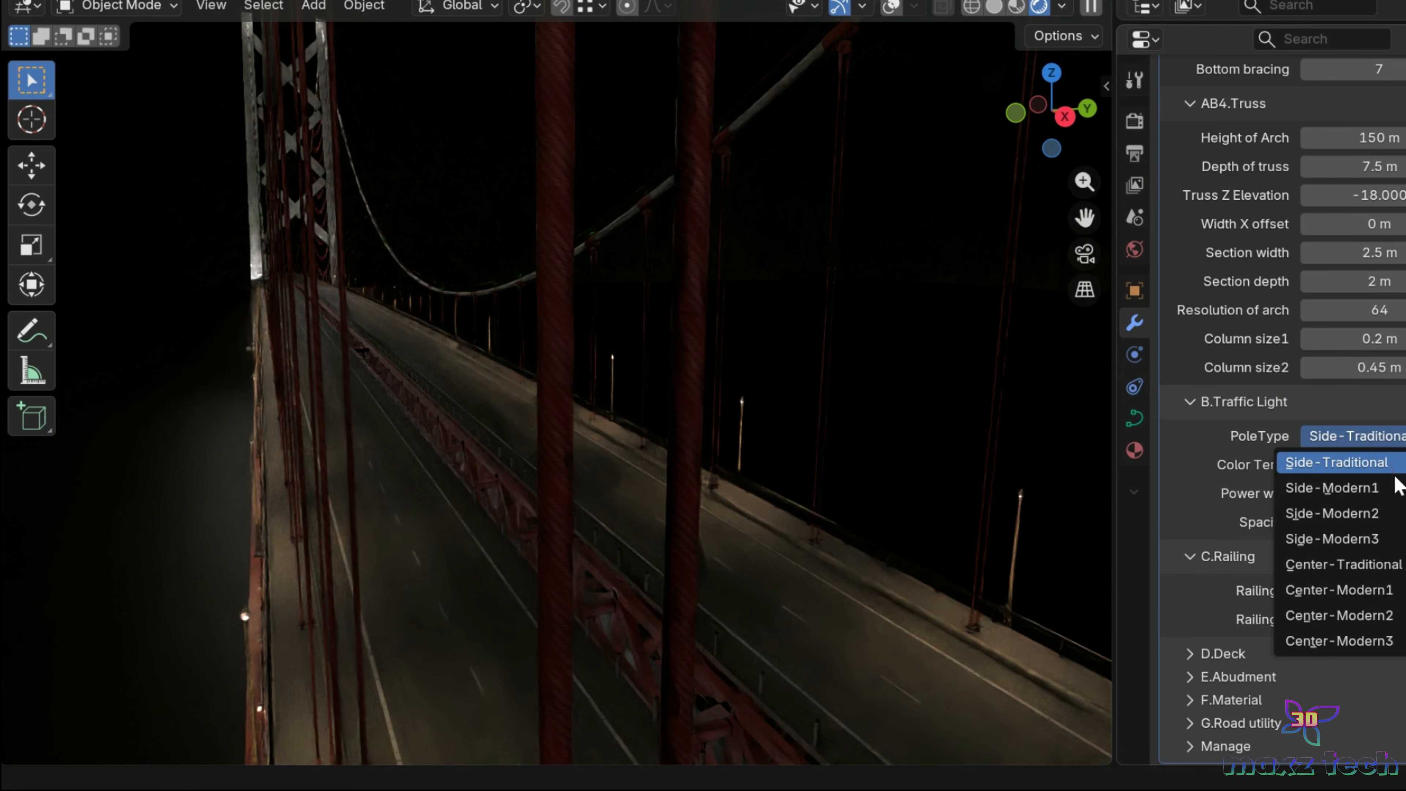
{"action": "left_click", "coordinate": [1399, 490]}
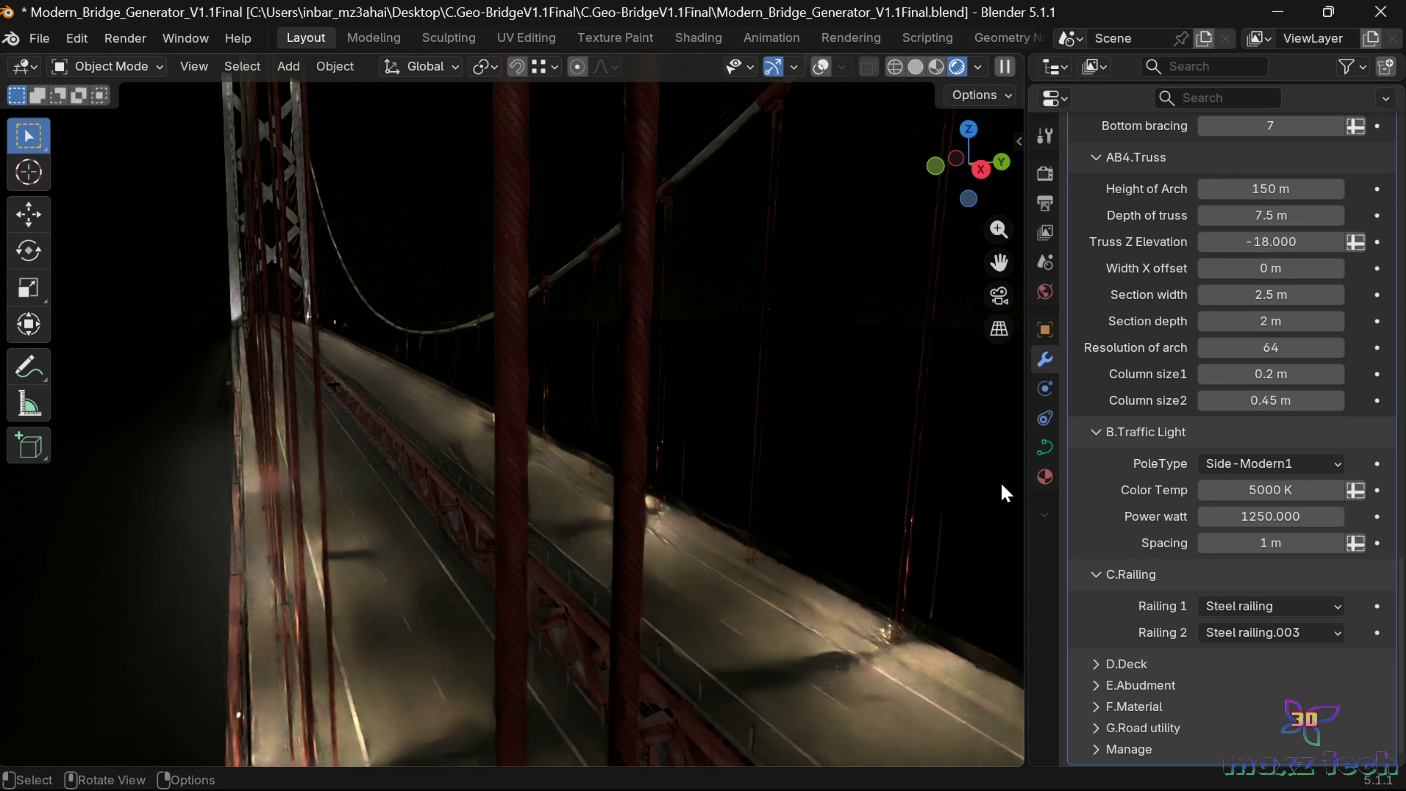
{"action": "left_click_drag", "start_coordinate": [975, 166], "coordinate": [971, 165]}
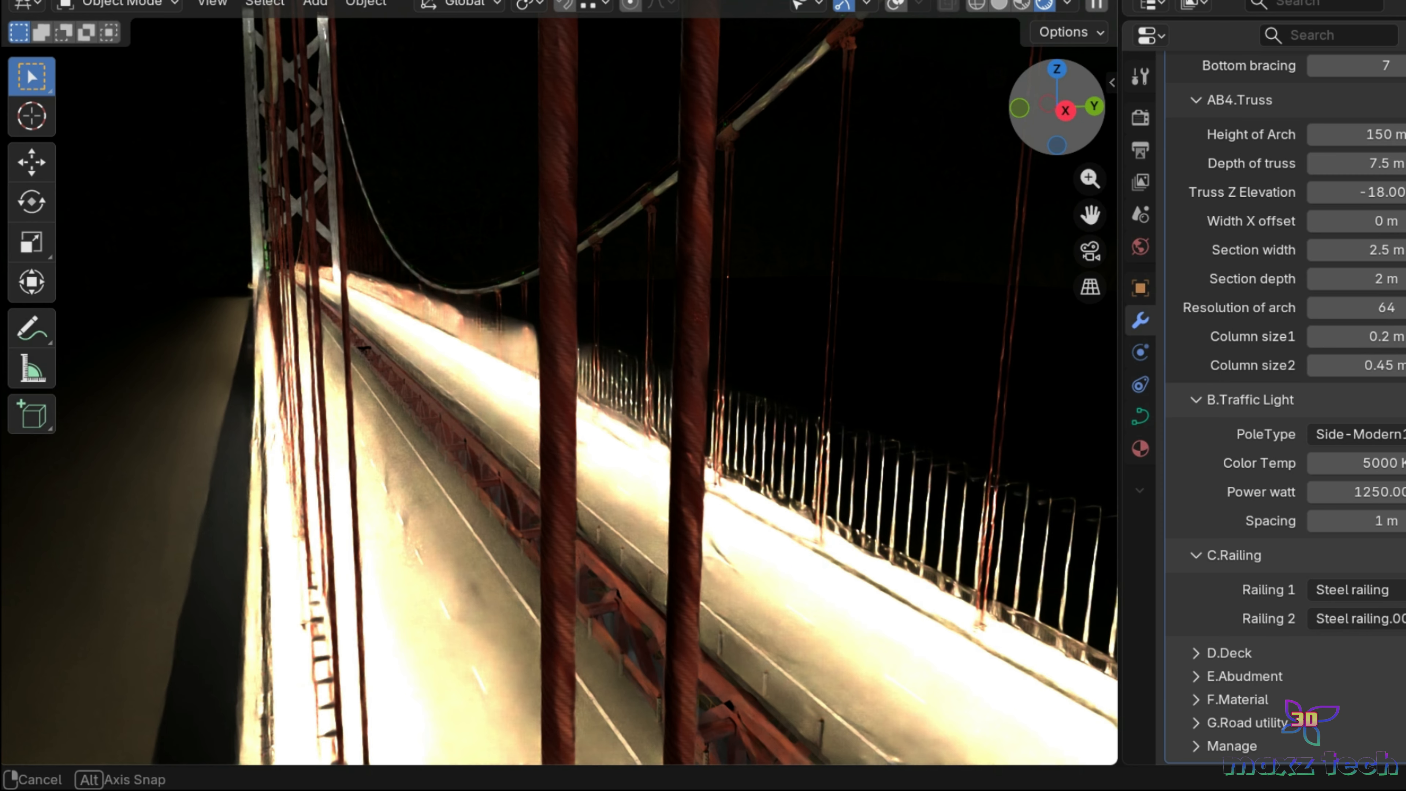